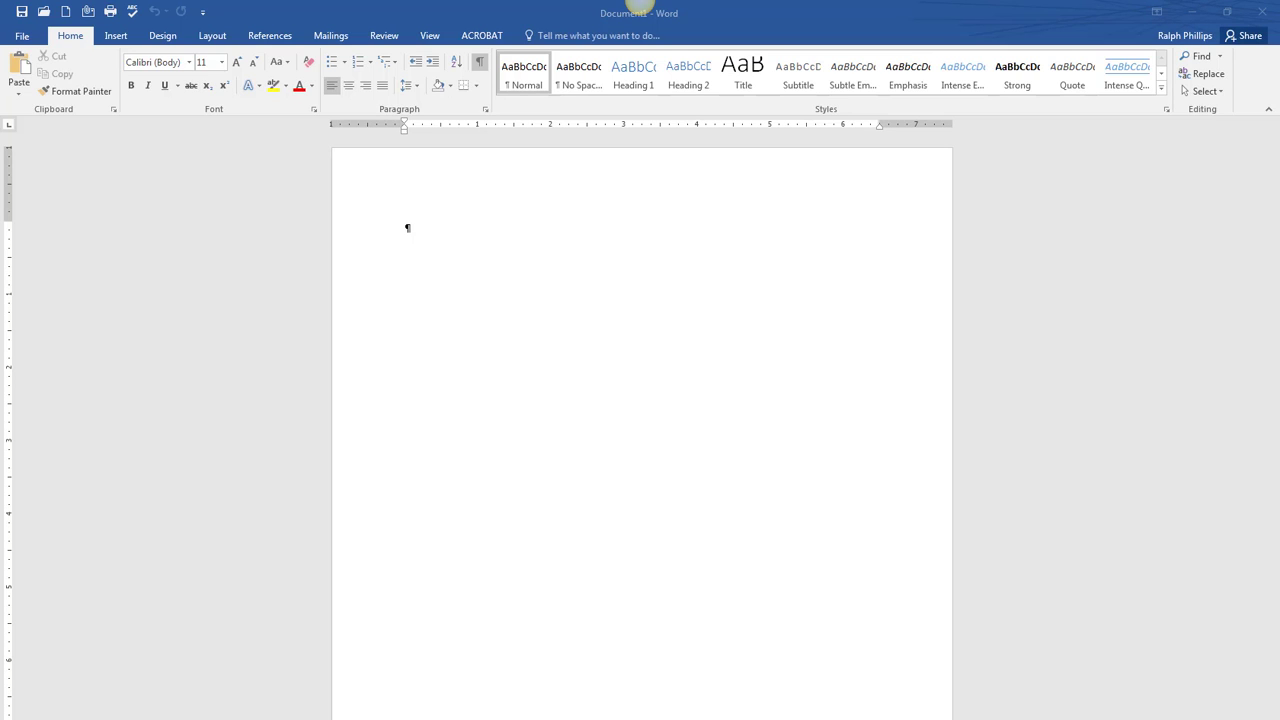
# - Drag the sales-flyer-assets Google Drive tab out into its own Firefox window
pyautogui.moveTo(1279, 172); pyautogui.dragTo(201, 172)
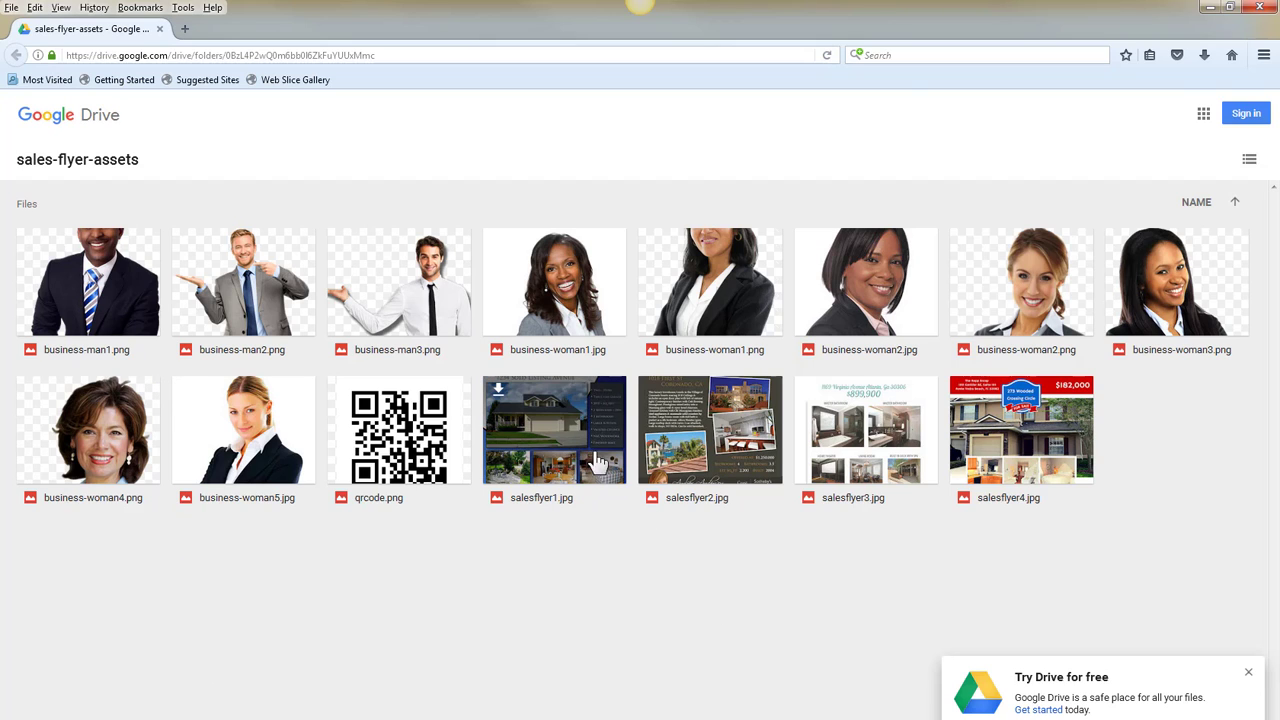
# - Preview the sample flyers salesflyer2.jpg, salesflyer3.jpg and salesflyer4.jpg in Google Drive
pyautogui.doubleClick(707, 450)
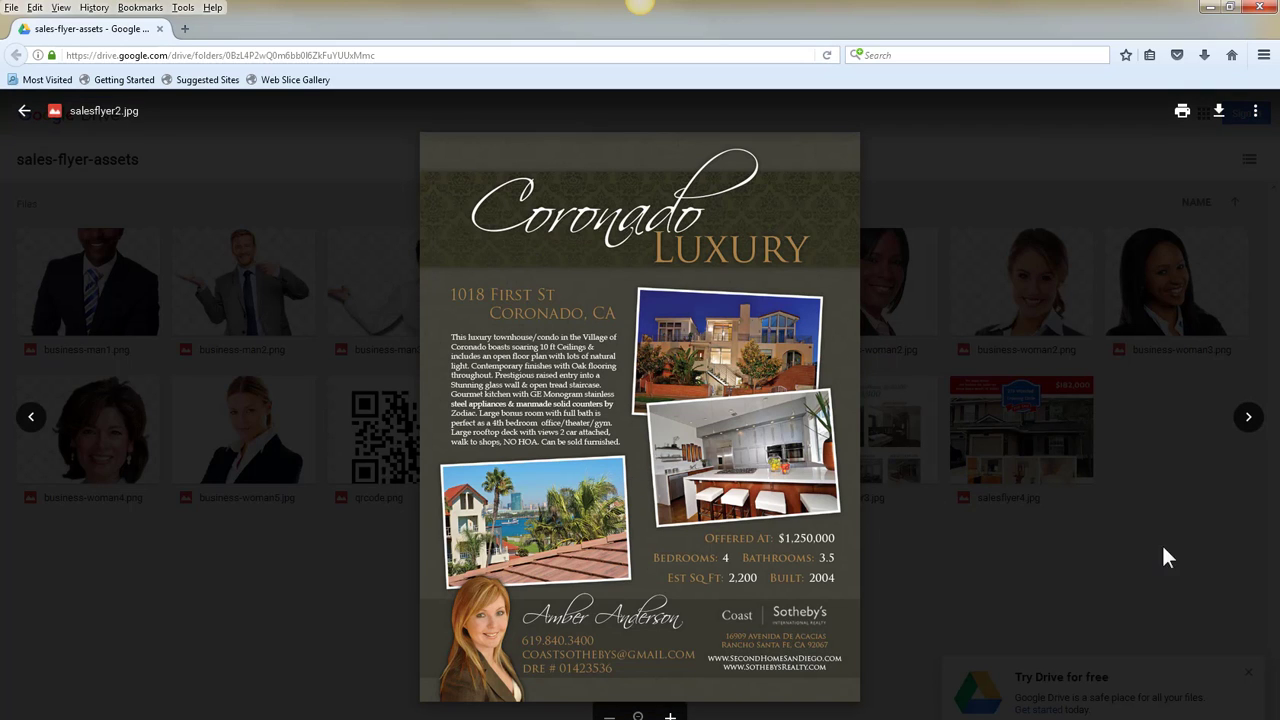
pyautogui.click(1248, 418)
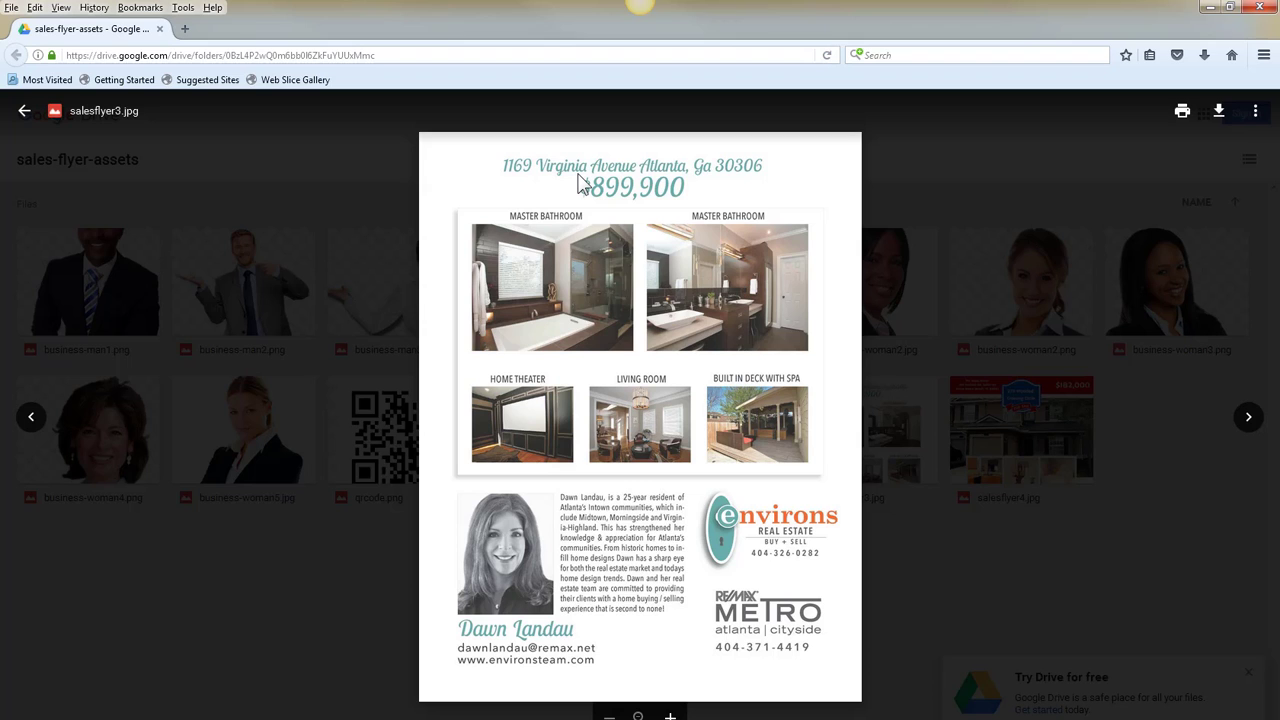
pyautogui.click(1250, 425)
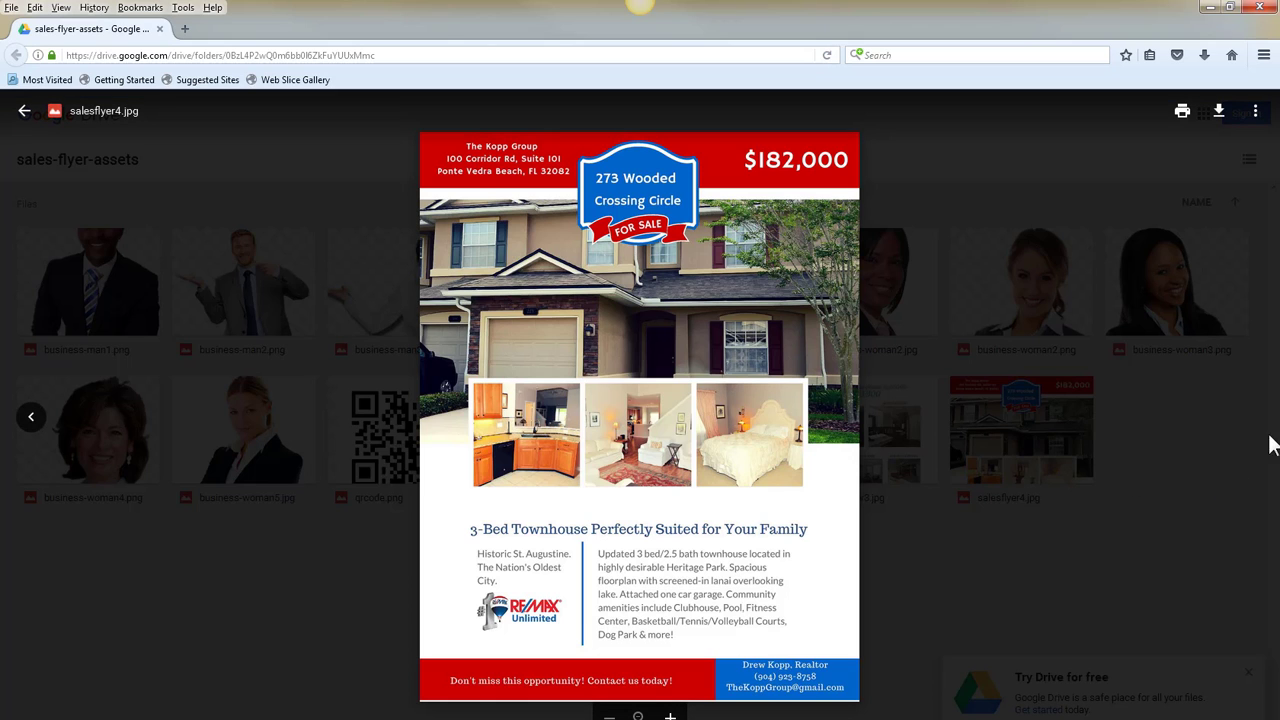
pyautogui.click(32, 419)
pyautogui.click(32, 419)
pyautogui.click(32, 419)
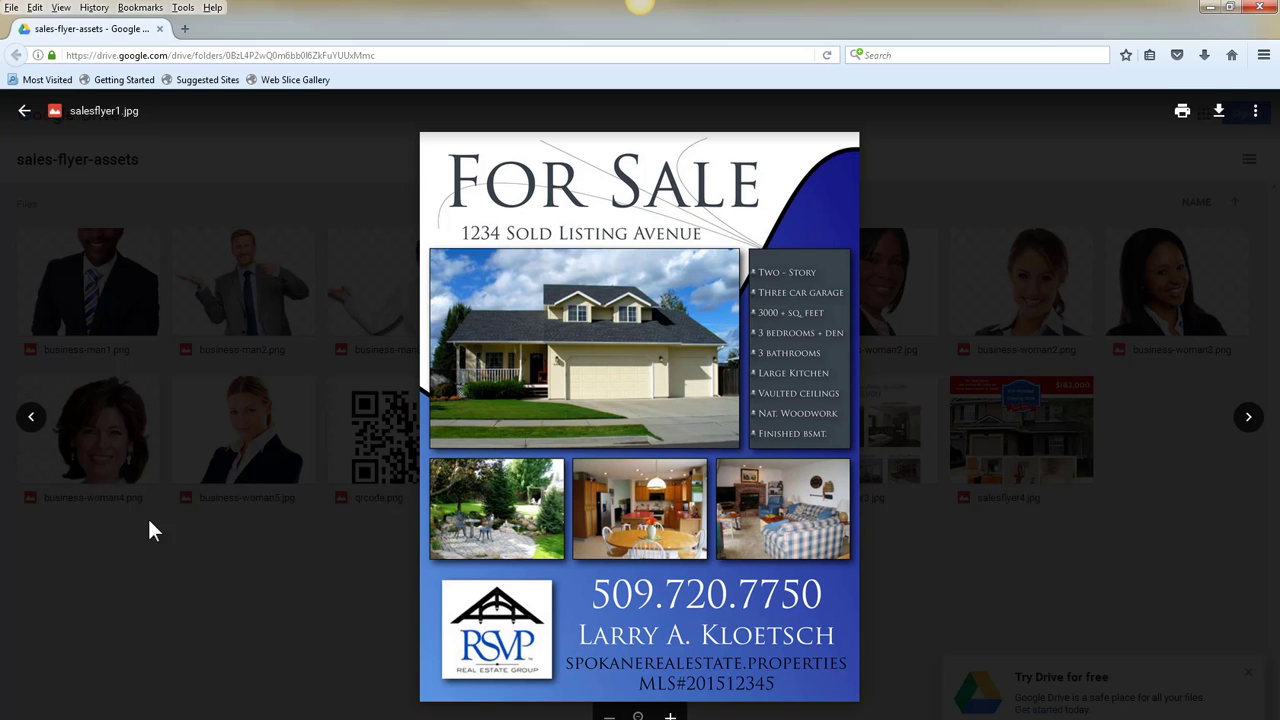
pyautogui.click(31, 418)
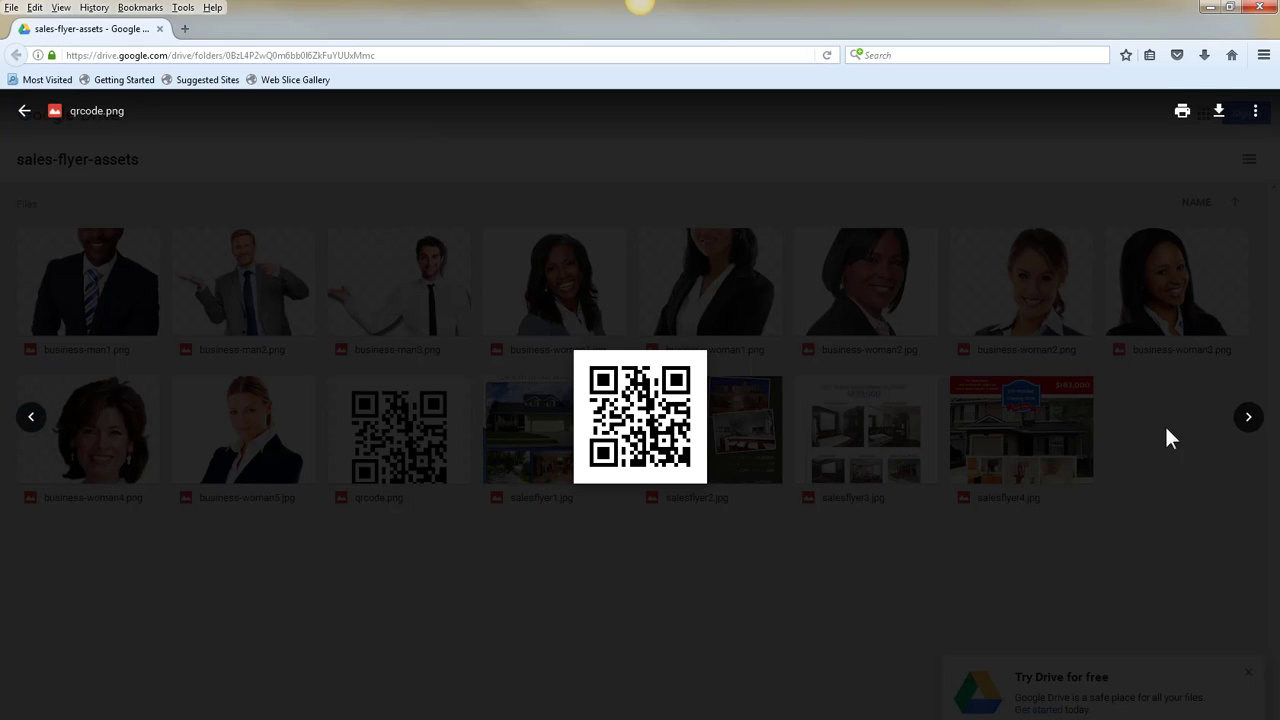
pyautogui.click(1248, 418)
pyautogui.click(1248, 418)
pyautogui.click(1250, 420)
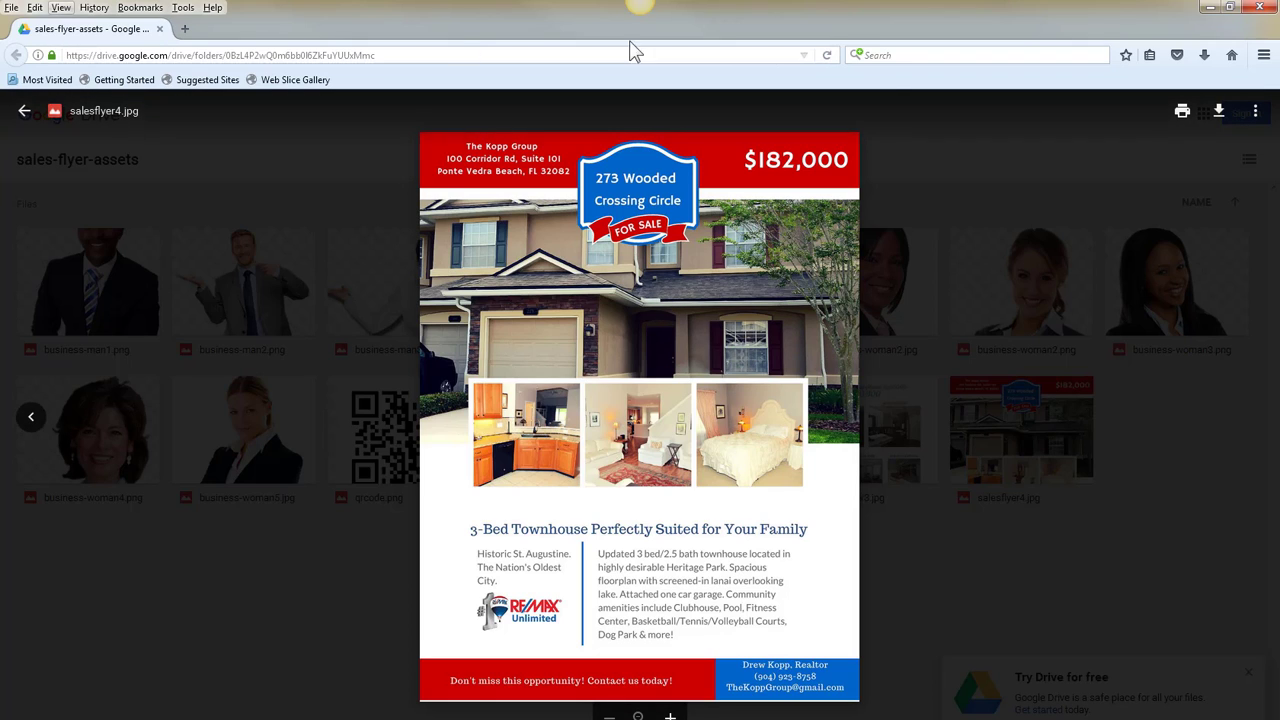
# - Download salesflyer4.jpg and have Firefox open it with IrfanView 32-bit
pyautogui.click(1222, 115)
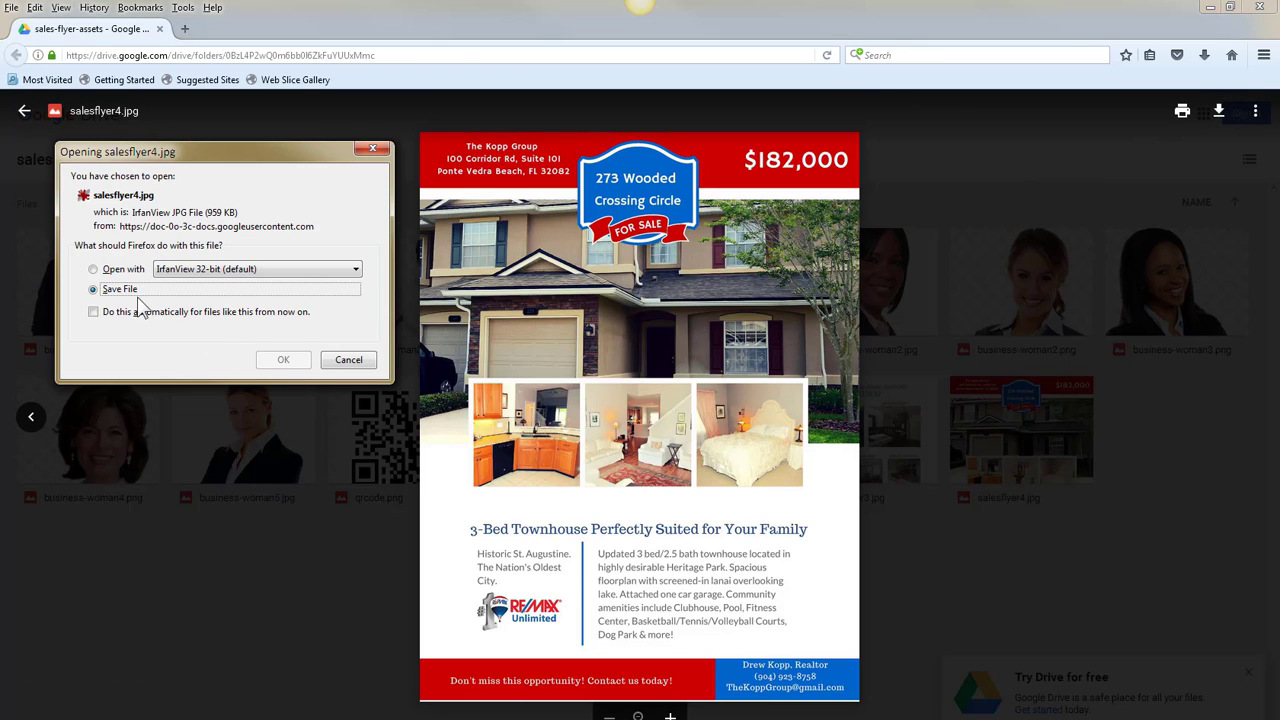
pyautogui.click(122, 270)
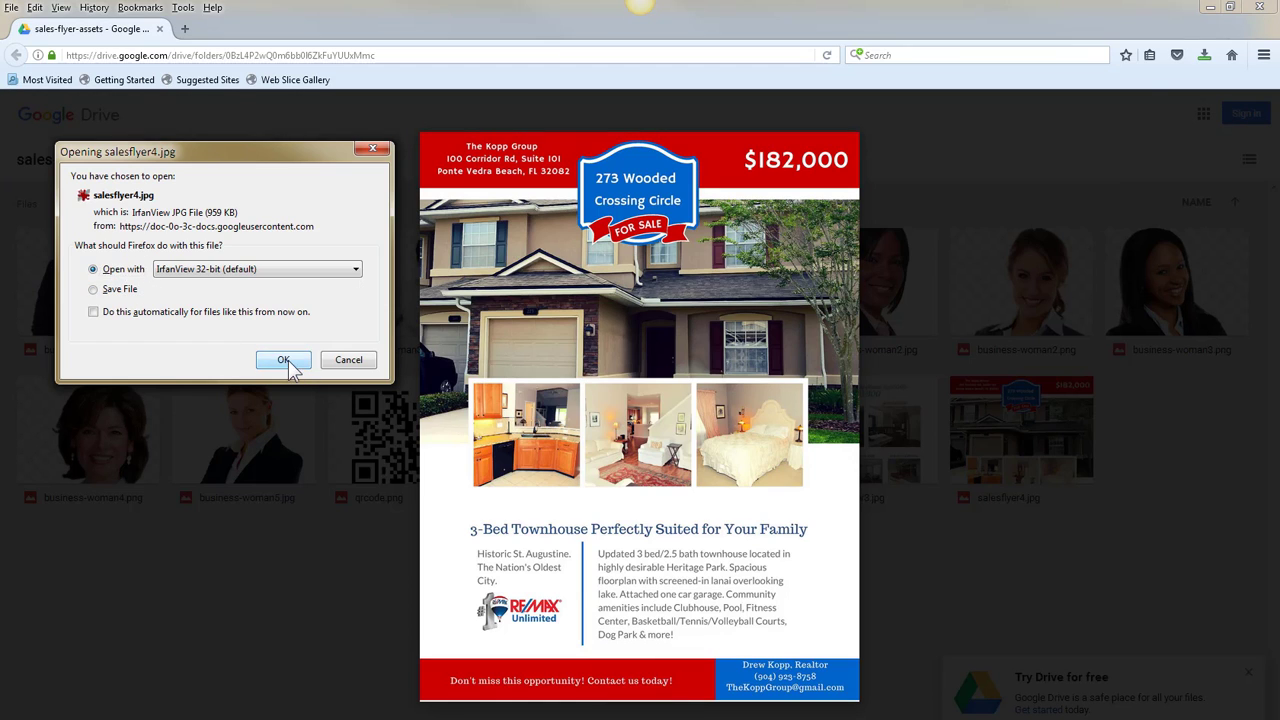
pyautogui.click(285, 361)
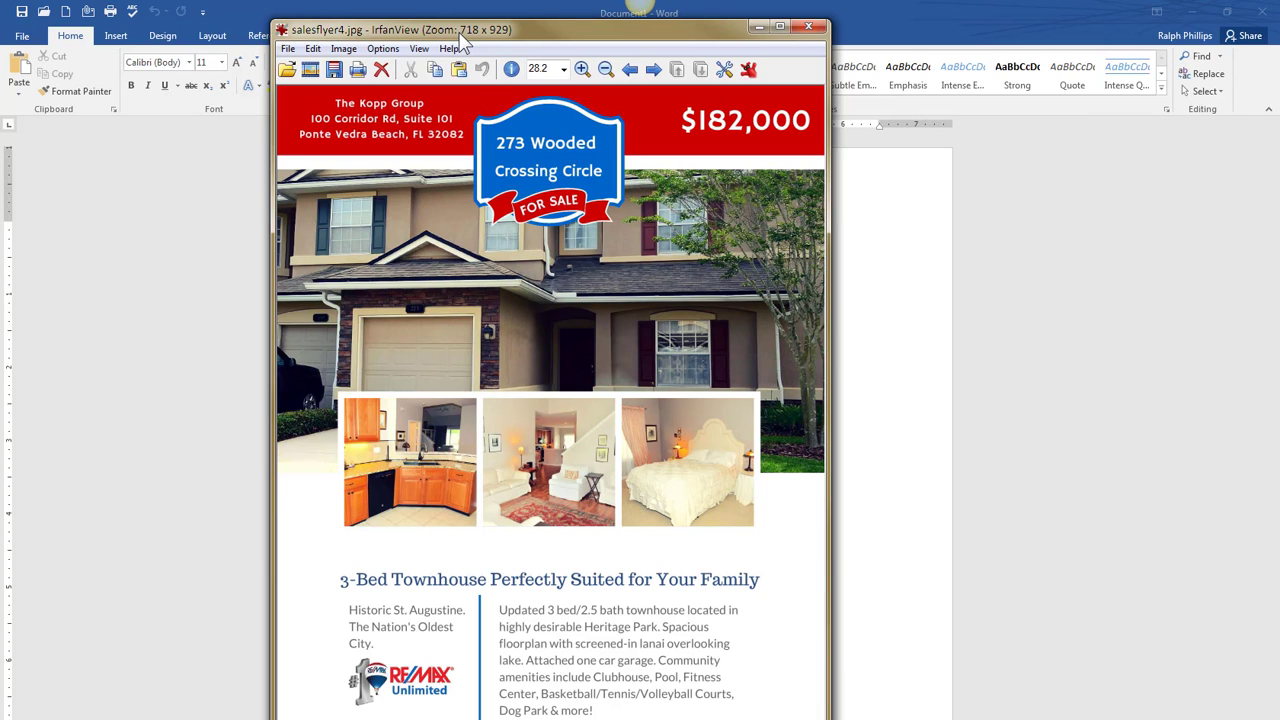
# - Reposition the IrfanView window to study the $182,000 townhouse flyer, then close it
pyautogui.moveTo(459, 33); pyautogui.dragTo(447, 19)
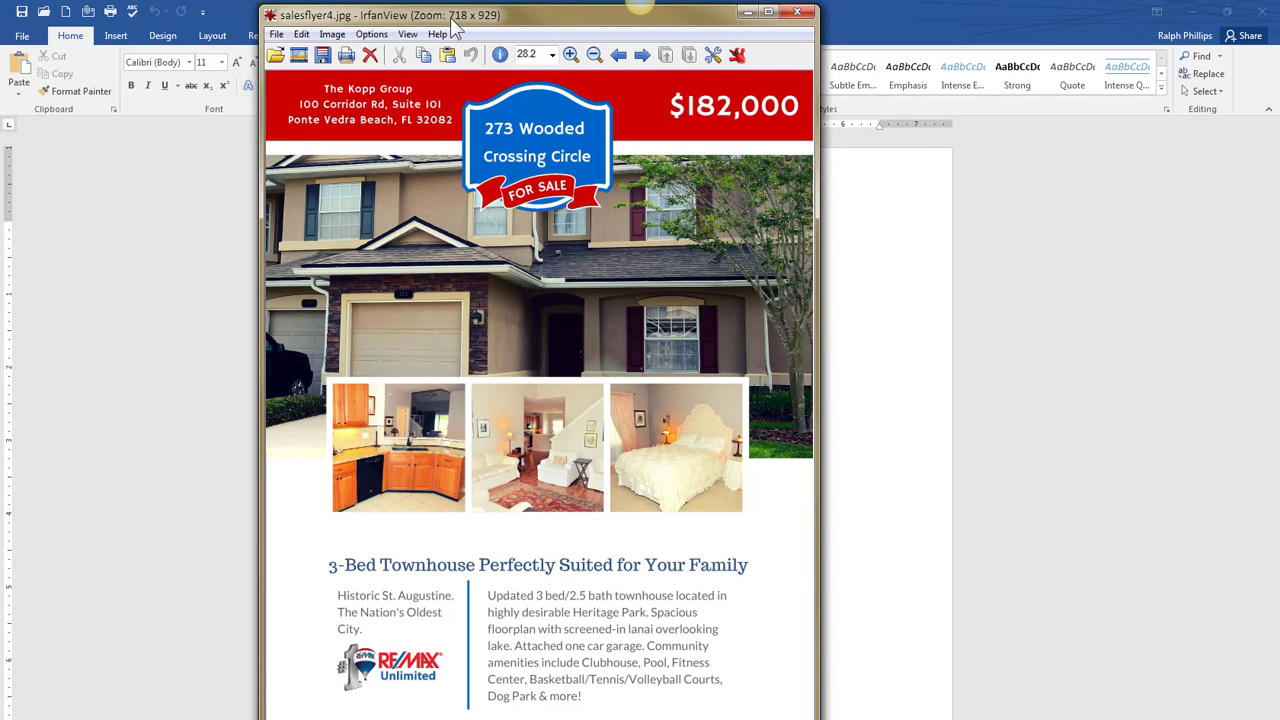
pyautogui.moveTo(451, 25); pyautogui.dragTo(689, 40)
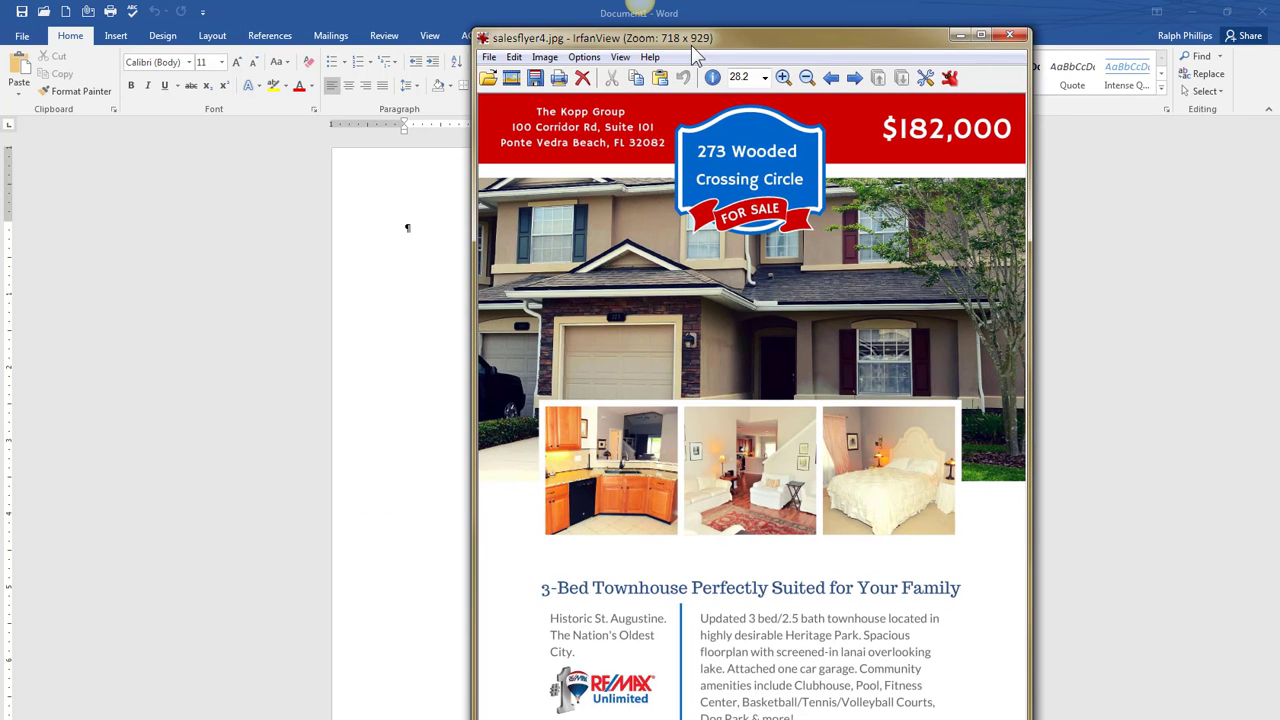
pyautogui.moveTo(711, 47); pyautogui.dragTo(724, 31)
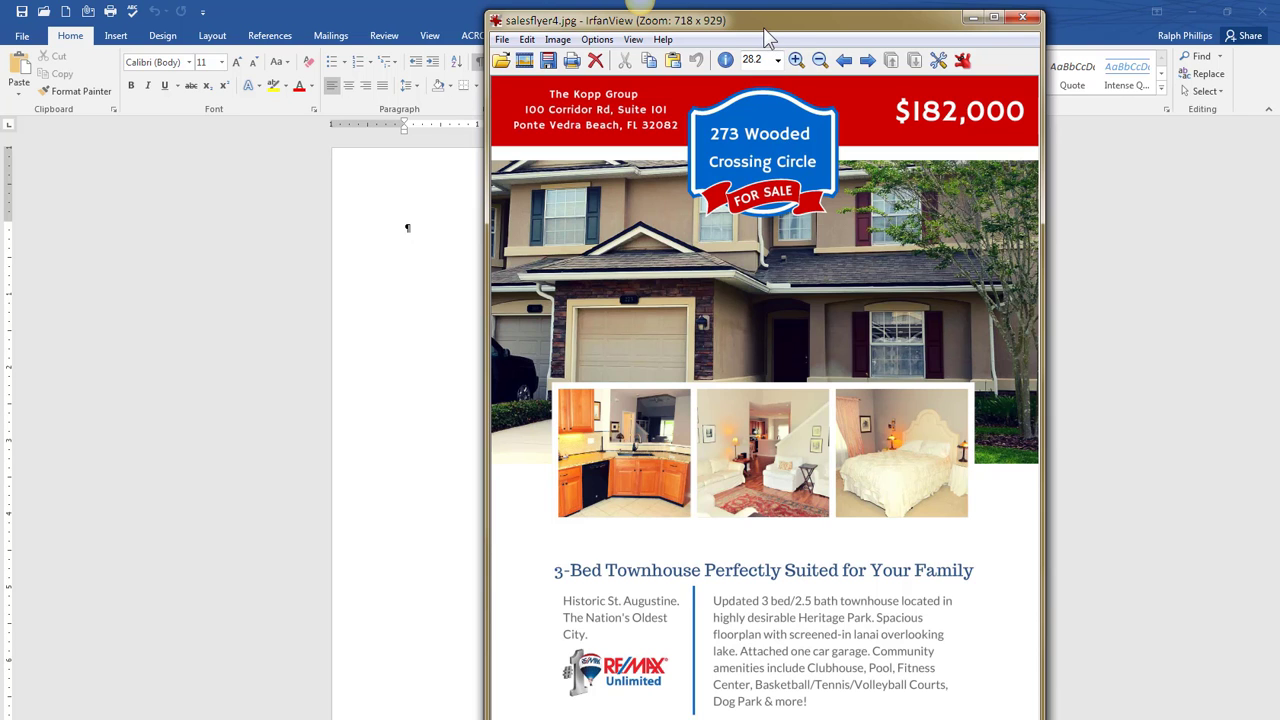
pyautogui.moveTo(767, 36); pyautogui.dragTo(395, 56)
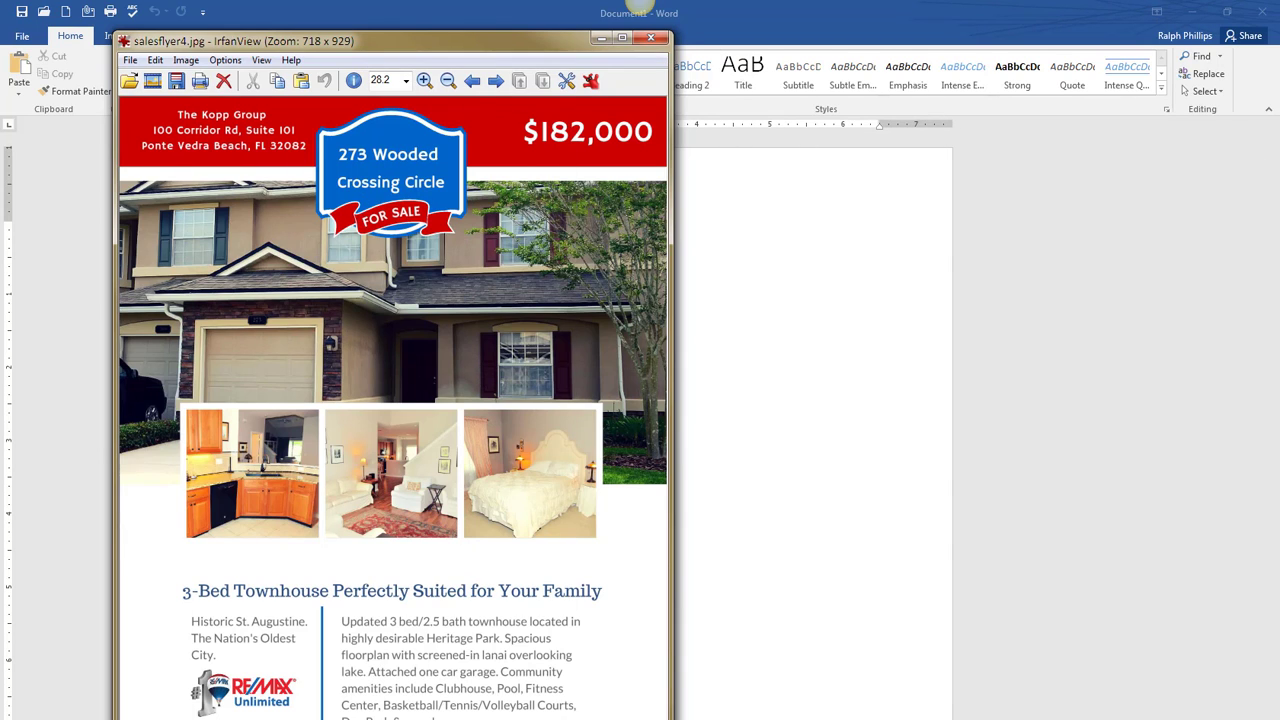
pyautogui.press('Escape')
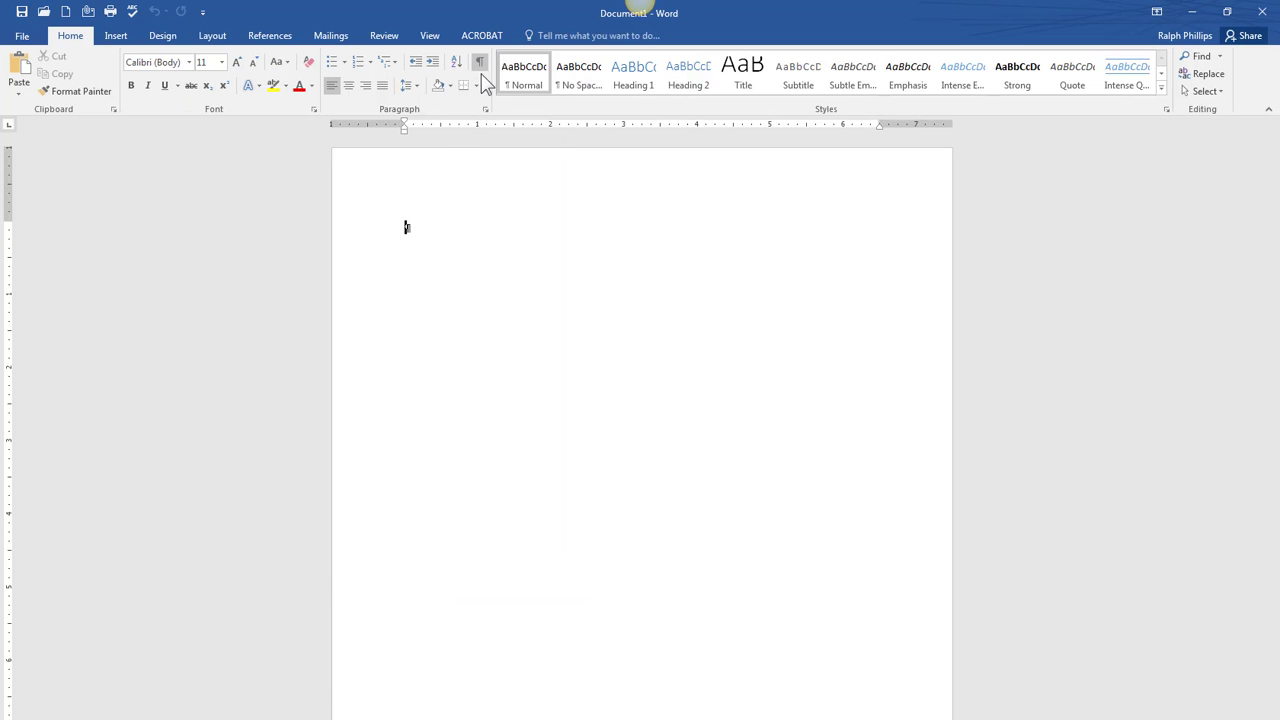
# - Turn off formatting marks and save the blank document to the Desktop as sales-flyer.docx
pyautogui.click(482, 60)
pyautogui.click(22, 36)
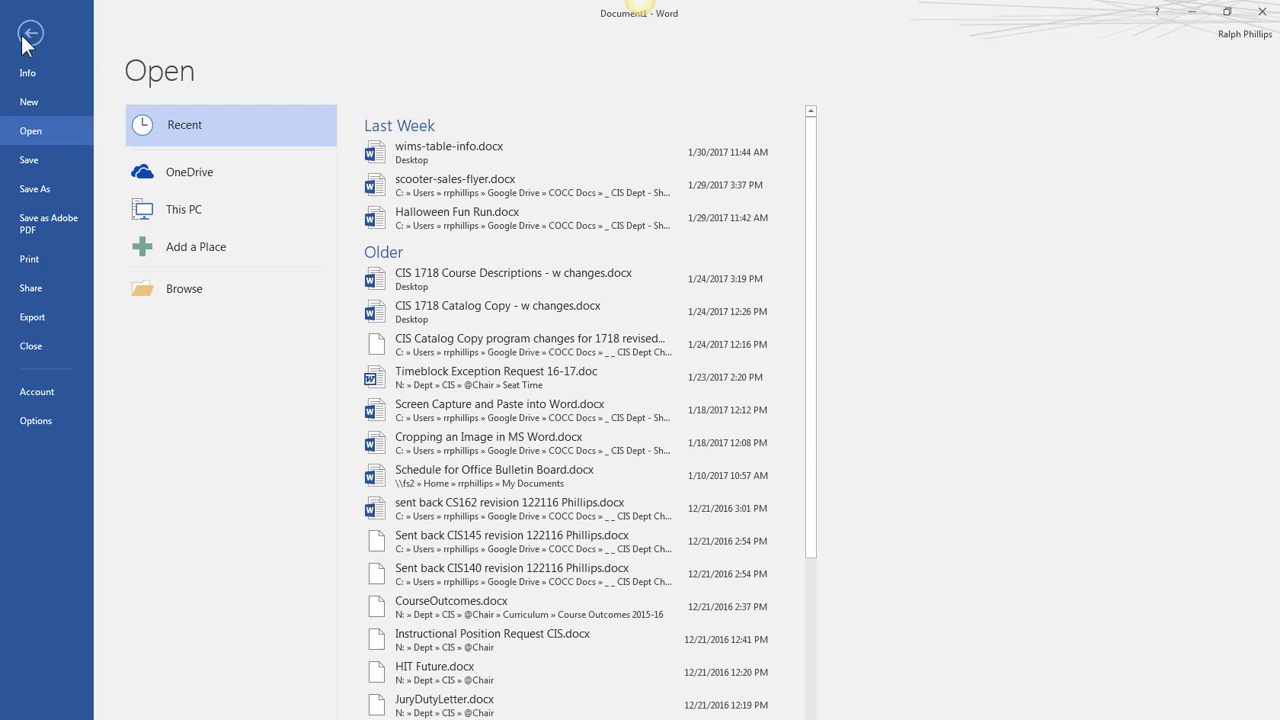
pyautogui.click(41, 189)
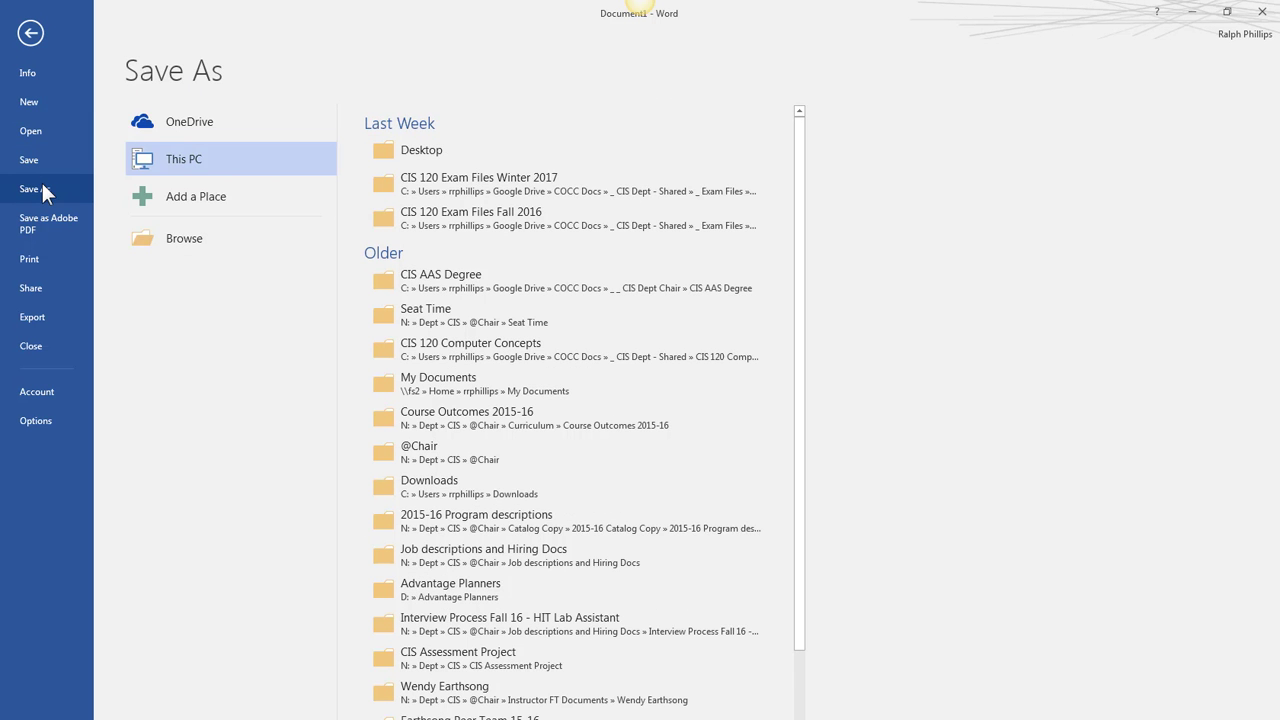
pyautogui.click(430, 150)
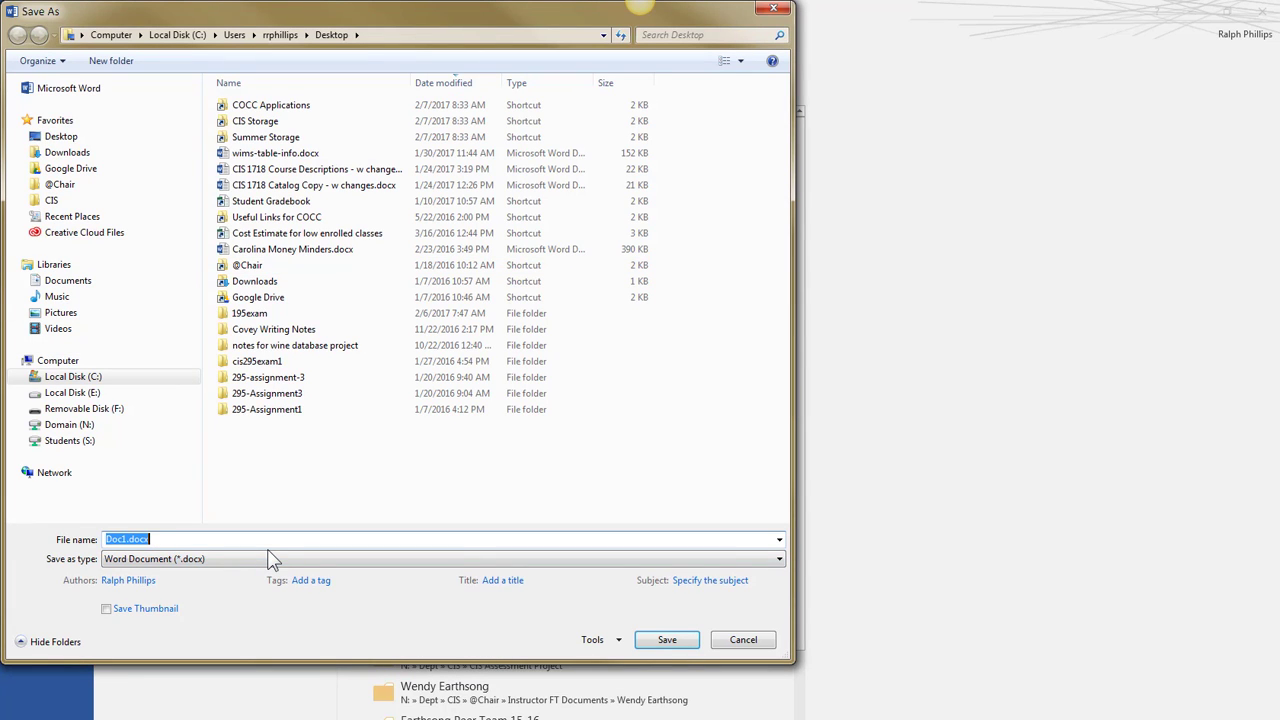
pyautogui.write('sales-flyer')
pyautogui.press('Return')
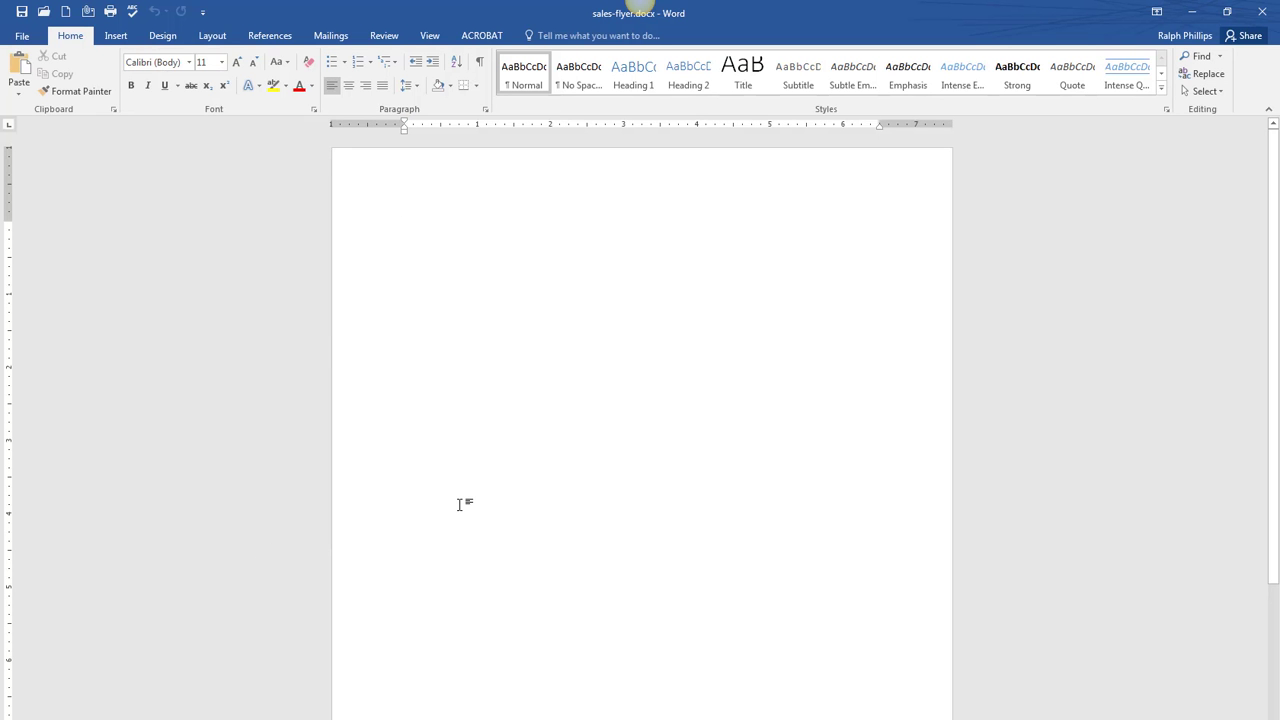
pyautogui.moveTo(1279, 160); pyautogui.dragTo(664, 68)
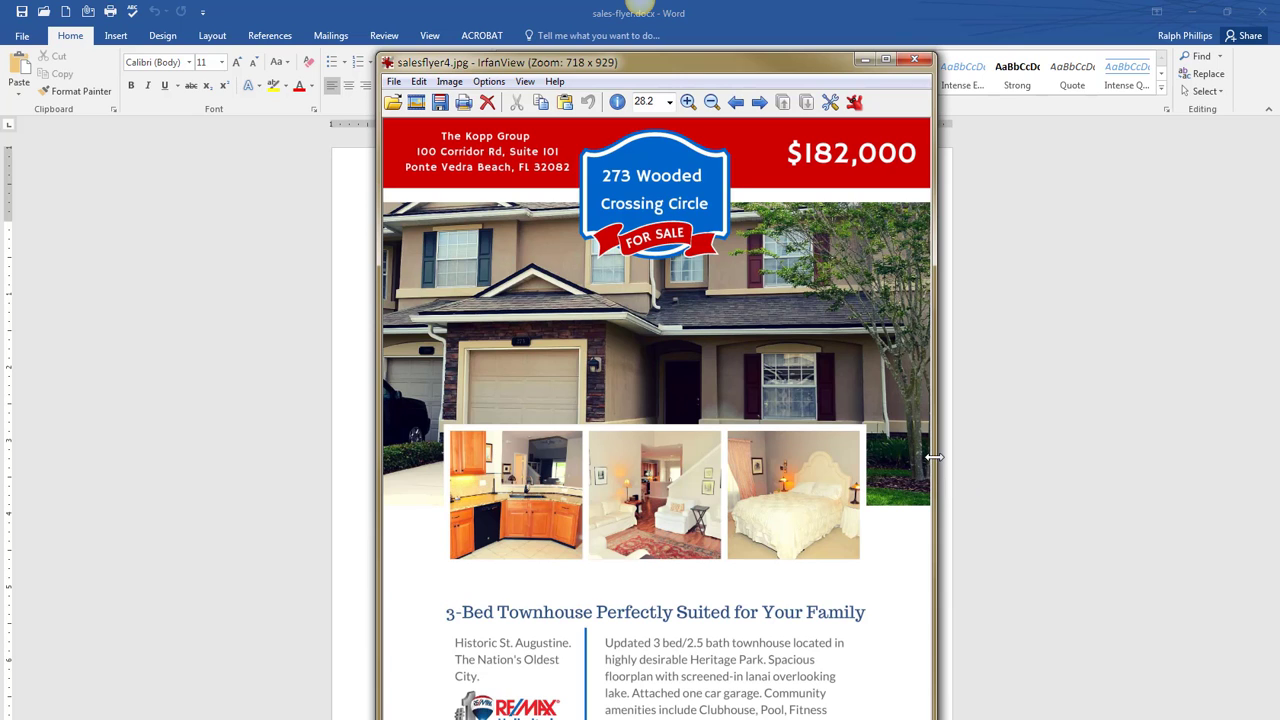
pyautogui.moveTo(936, 458); pyautogui.dragTo(1040, 455)
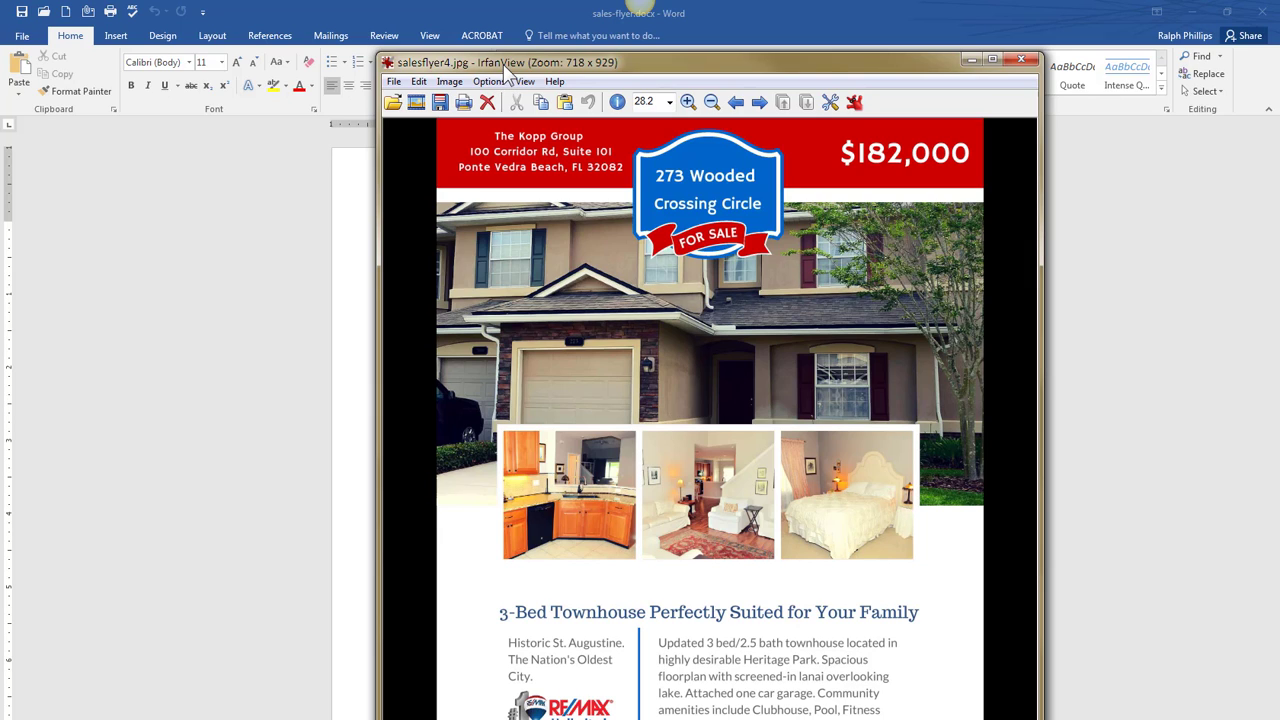
pyautogui.moveTo(503, 65); pyautogui.dragTo(1279, 110)
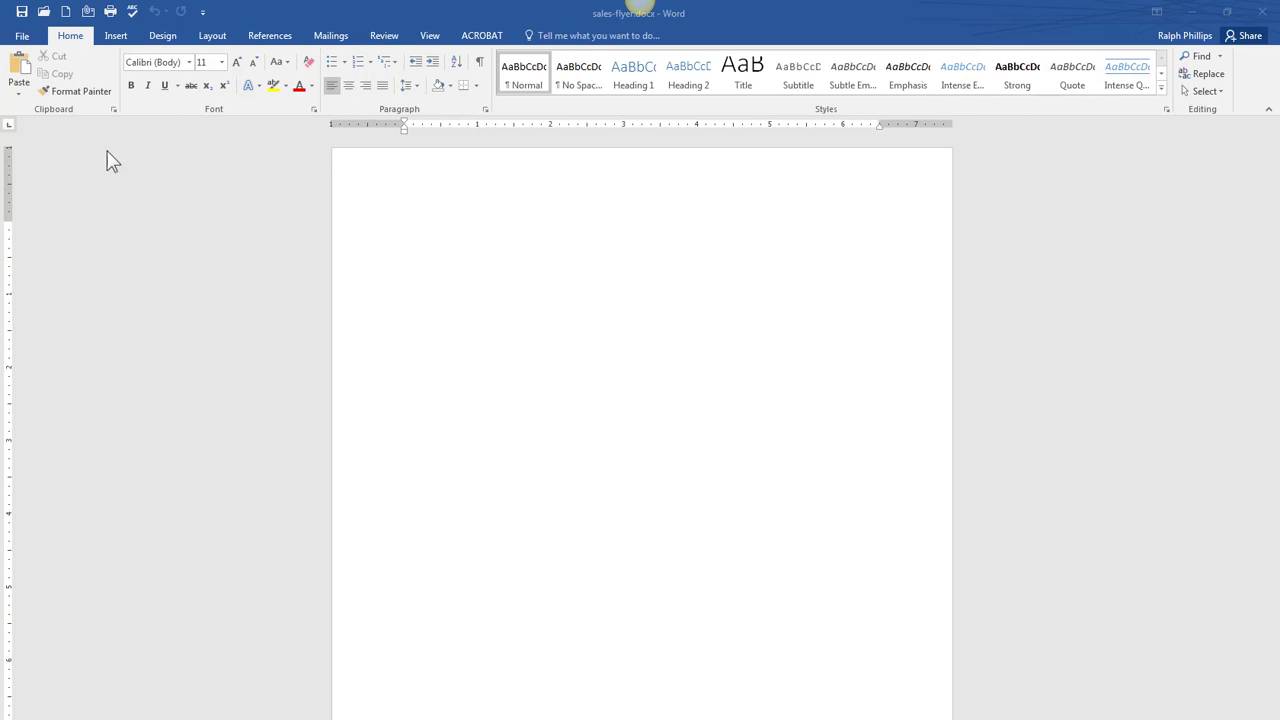
# - Apply the Narrow margin preset (0.5" all sides) and glance back at the reference flyer
pyautogui.click(214, 36)
pyautogui.click(20, 75)
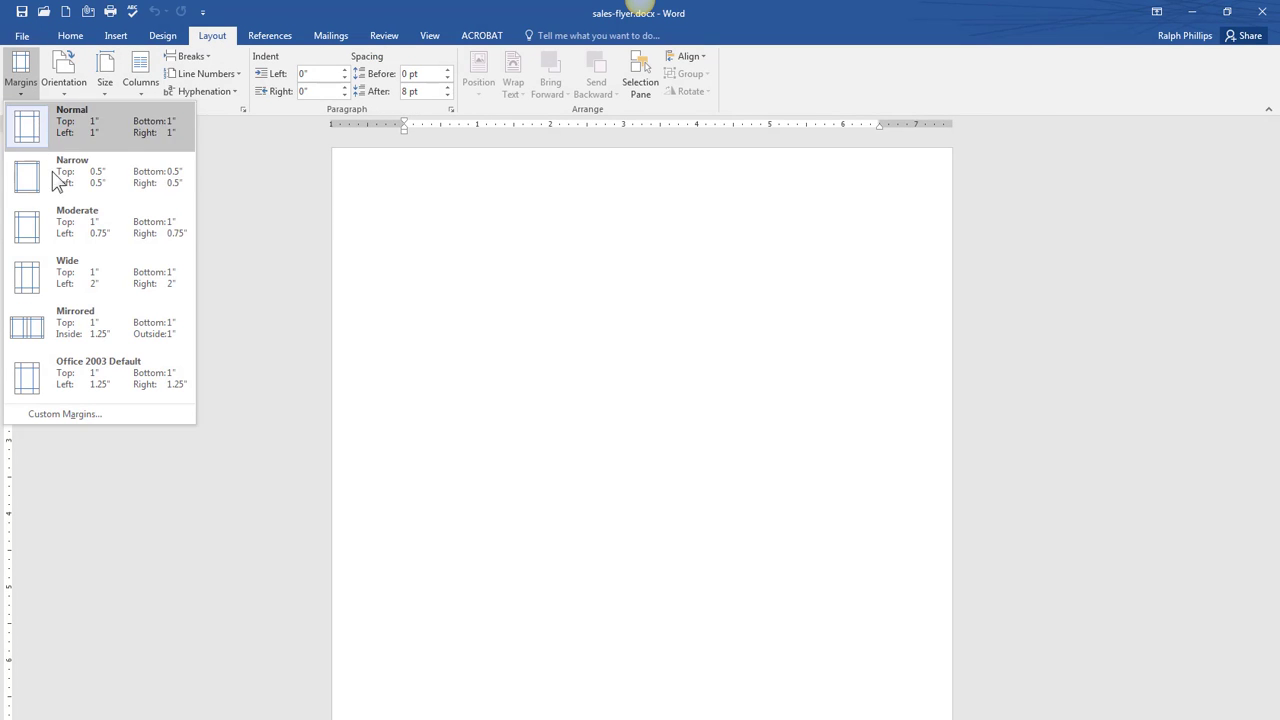
pyautogui.click(63, 188)
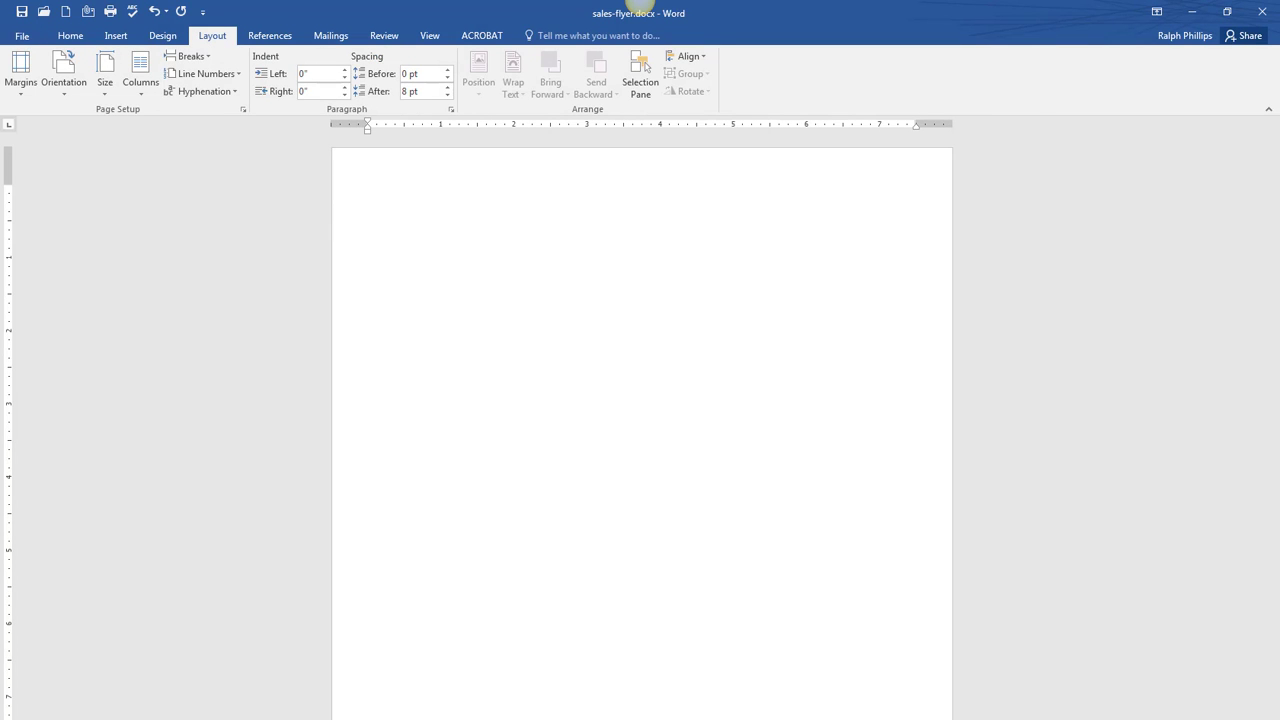
pyautogui.moveTo(1279, 107); pyautogui.dragTo(644, 106)
pyautogui.click(116, 38)
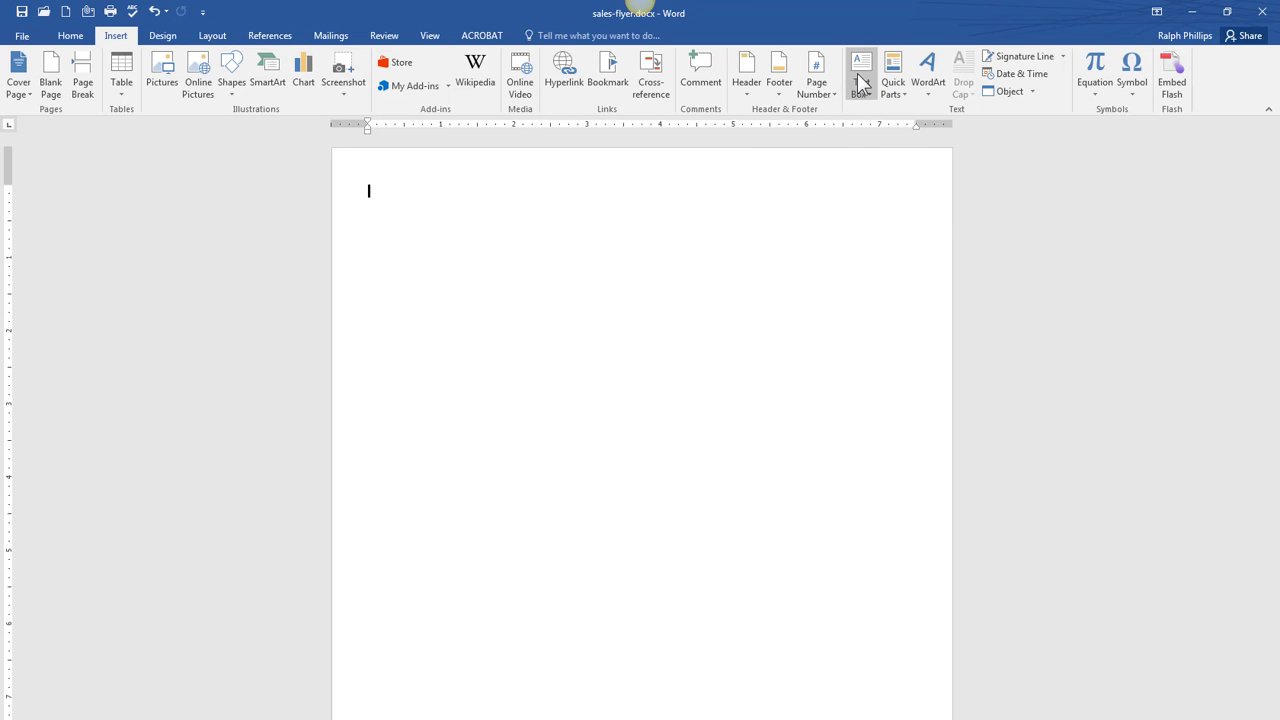
# - Draw a rectangle across the top of the page for the header
pyautogui.click(233, 85)
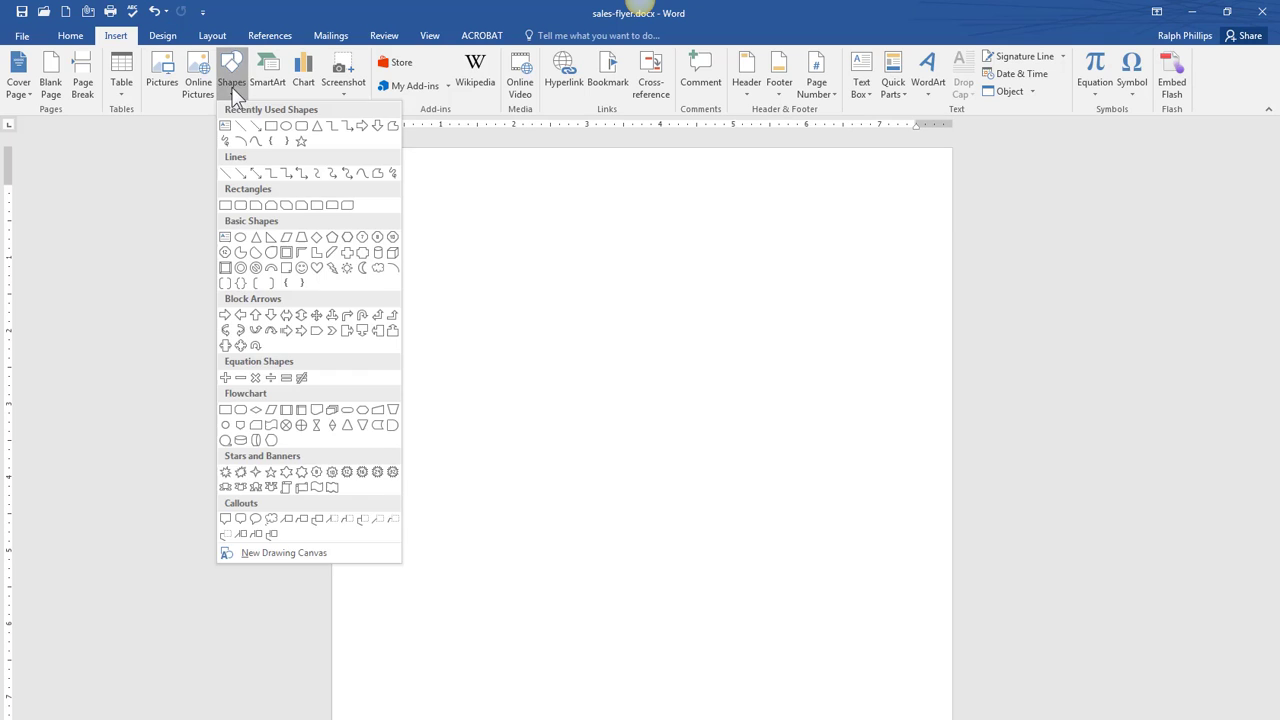
pyautogui.click(271, 126)
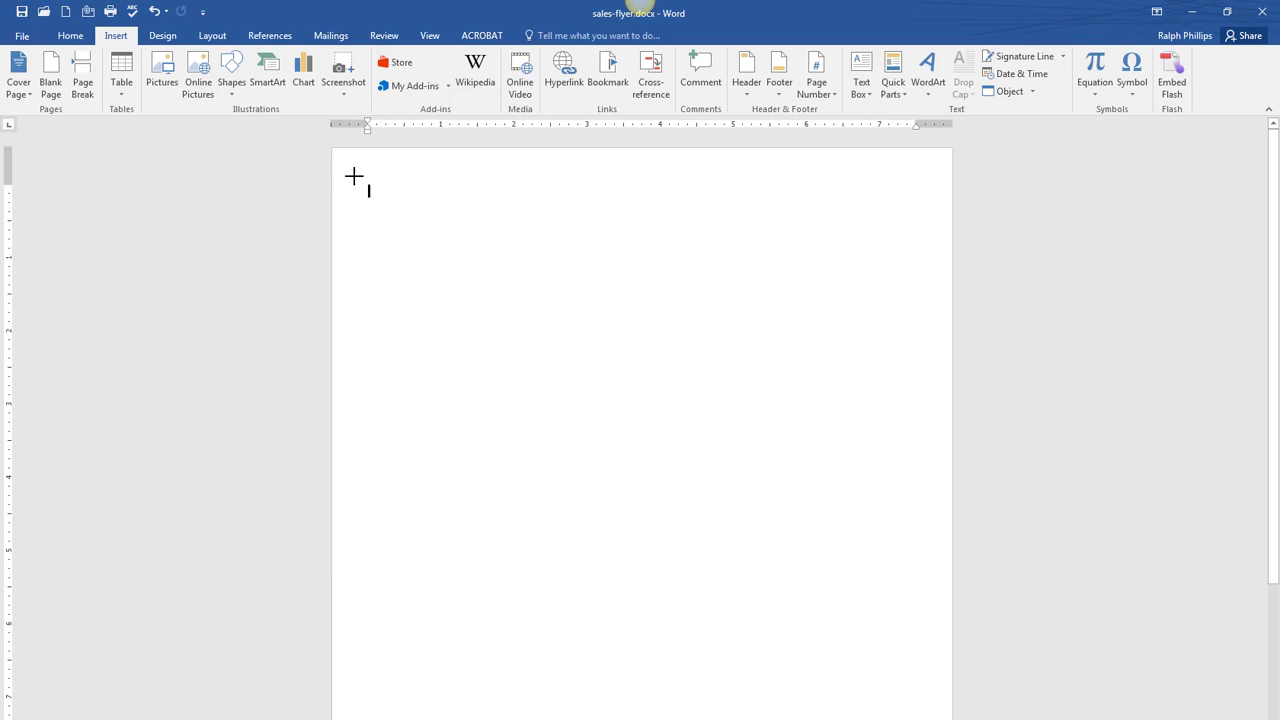
pyautogui.moveTo(332, 148)
pyautogui.mouseDown()
pyautogui.moveTo(546, 217)
pyautogui.moveTo(874, 246)
pyautogui.moveTo(950, 230)
pyautogui.mouseUp()
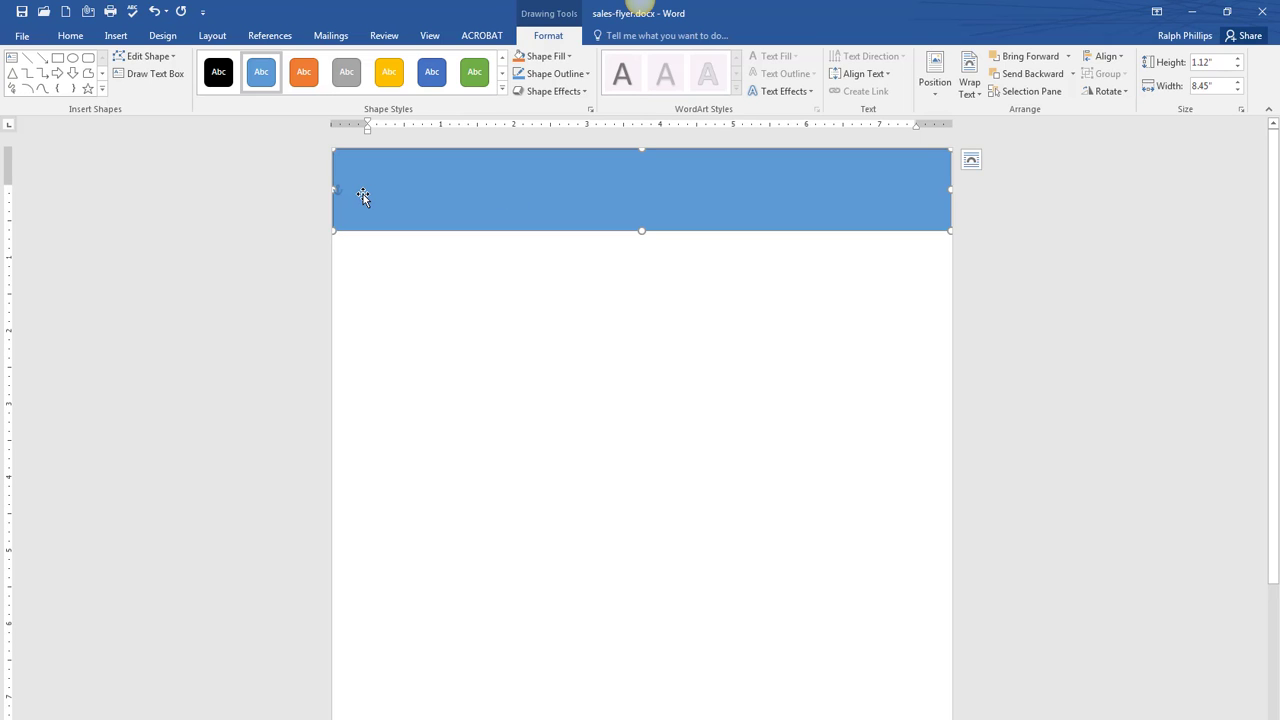
# - Fill the header rectangle with solid red and remove its outline
pyautogui.click(548, 57)
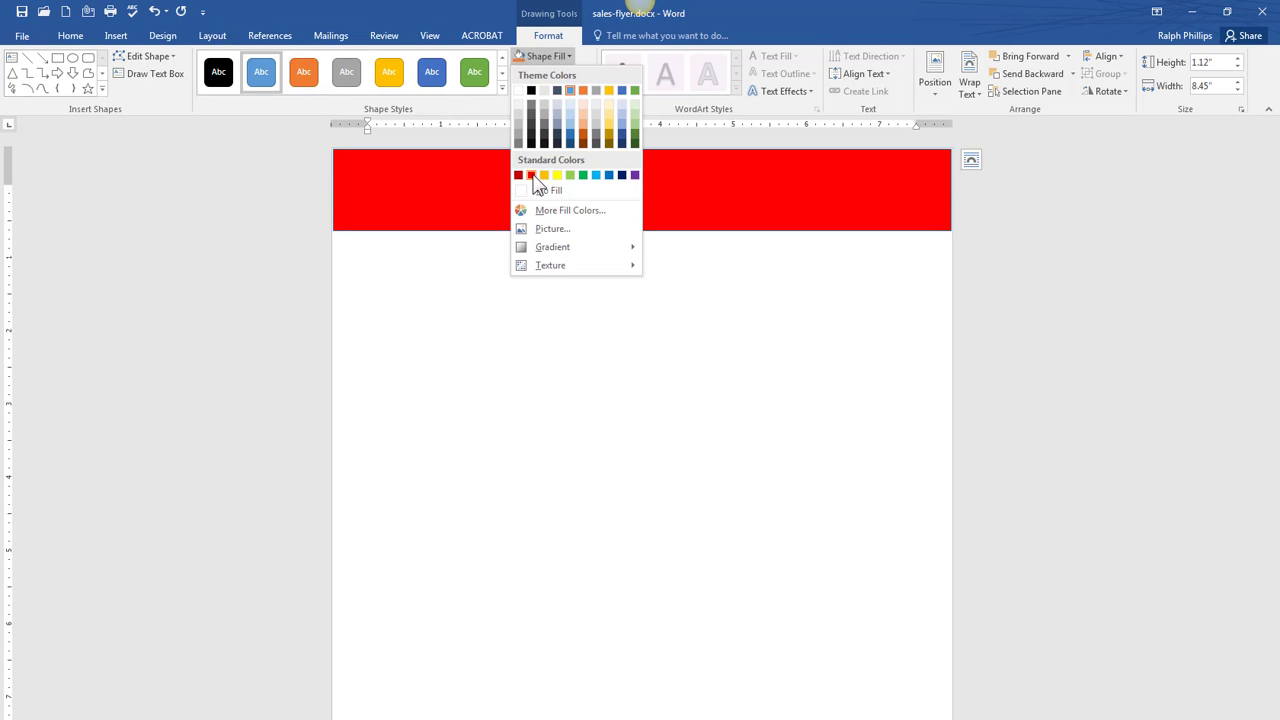
pyautogui.click(532, 176)
pyautogui.click(564, 78)
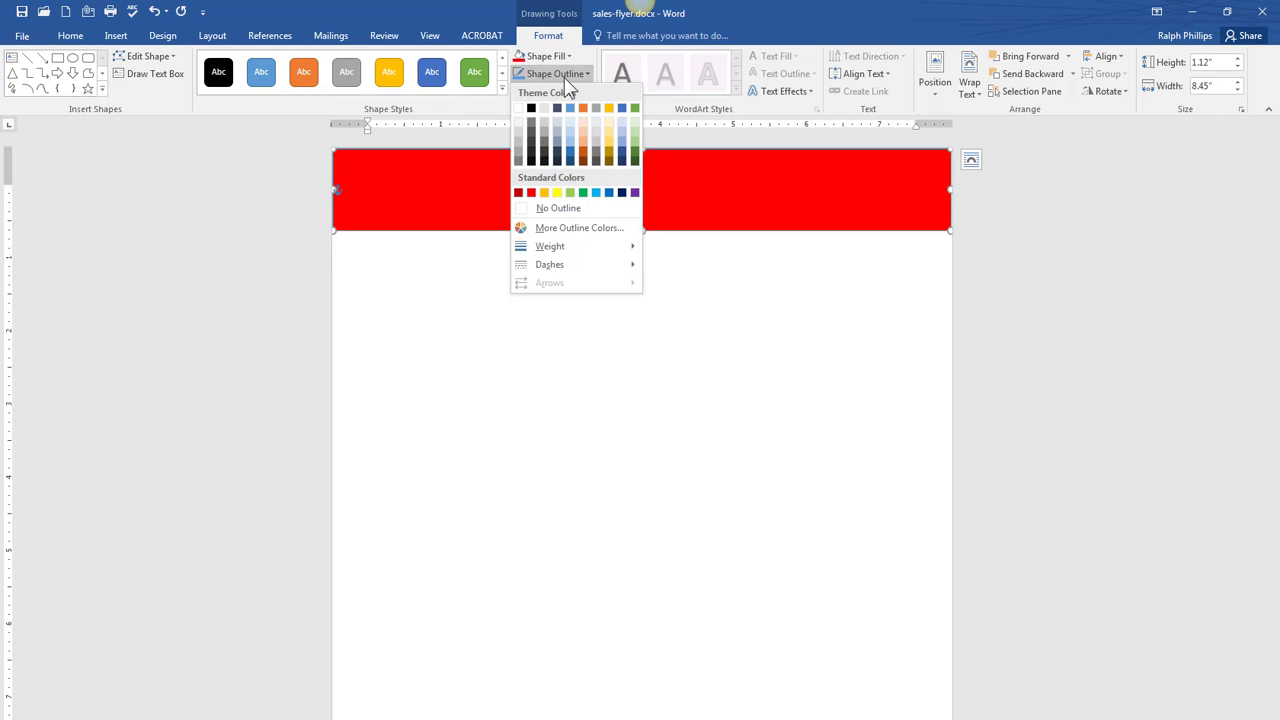
pyautogui.click(543, 207)
pyautogui.click(548, 253)
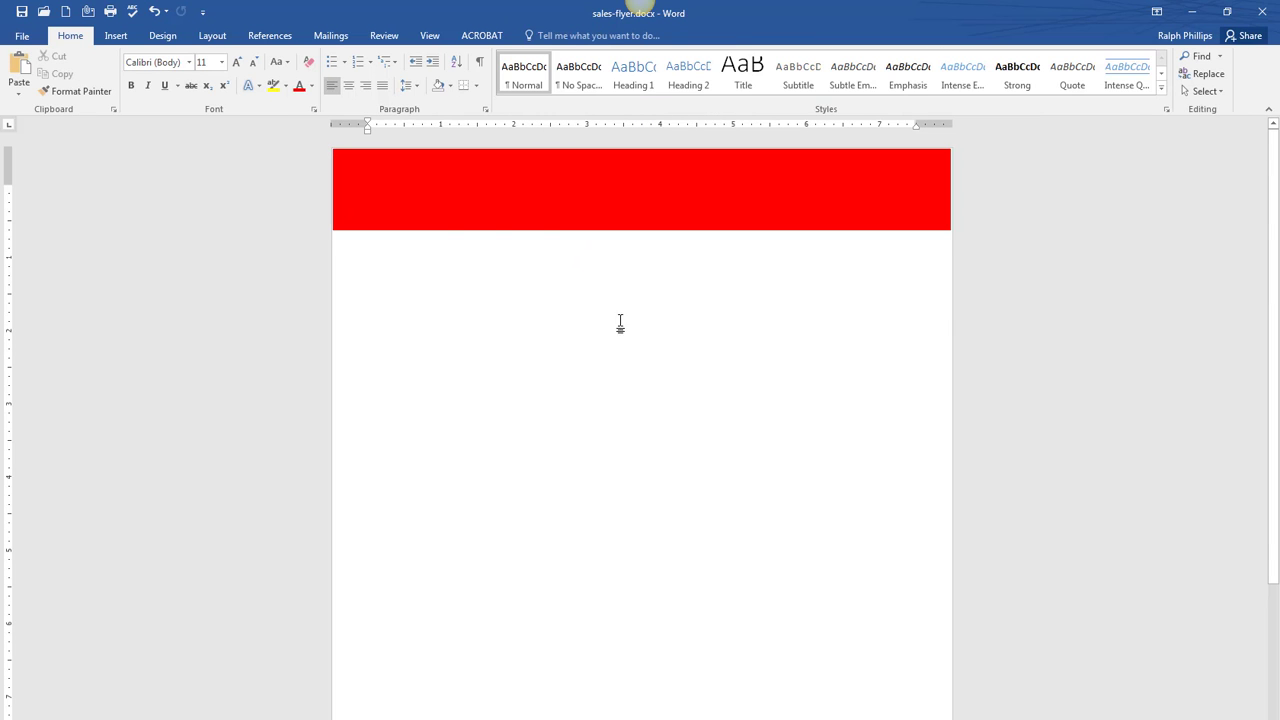
# - Resize the red banner to 8.93" wide by 1.02" tall so it spans the page
pyautogui.click(343, 183)
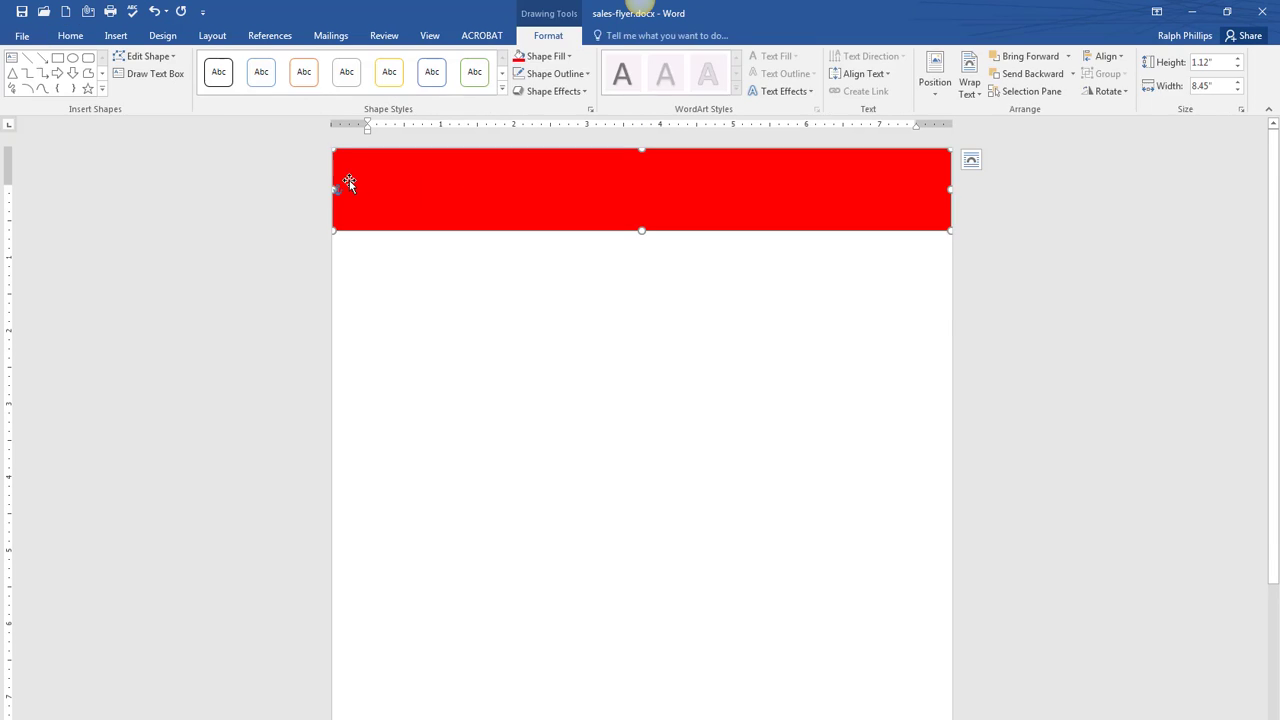
pyautogui.click(333, 147)
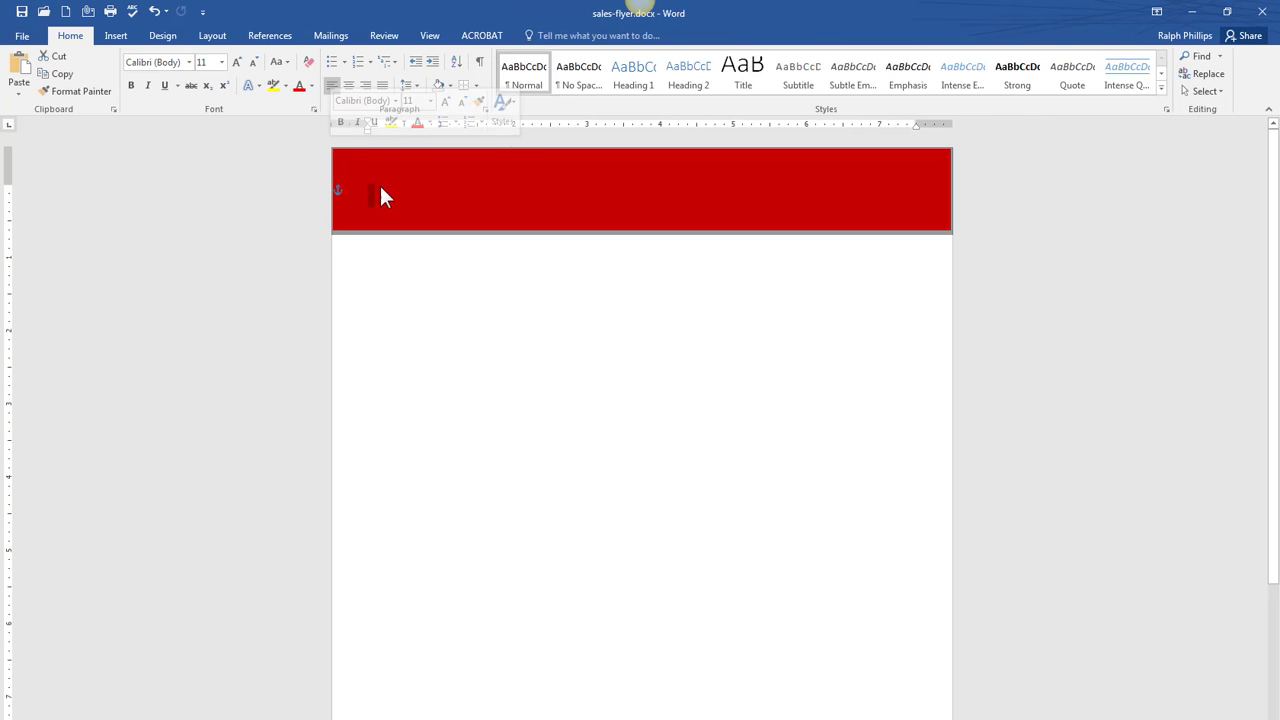
pyautogui.click(379, 183)
pyautogui.moveTo(334, 236)
pyautogui.mouseDown()
pyautogui.moveTo(368, 223)
pyautogui.moveTo(329, 228)
pyautogui.moveTo(360, 234)
pyautogui.moveTo(326, 226)
pyautogui.moveTo(391, 237)
pyautogui.moveTo(325, 228)
pyautogui.moveTo(683, 303)
pyautogui.moveTo(369, 280)
pyautogui.moveTo(311, 266)
pyautogui.moveTo(300, 220)
pyautogui.moveTo(323, 240)
pyautogui.mouseUp()
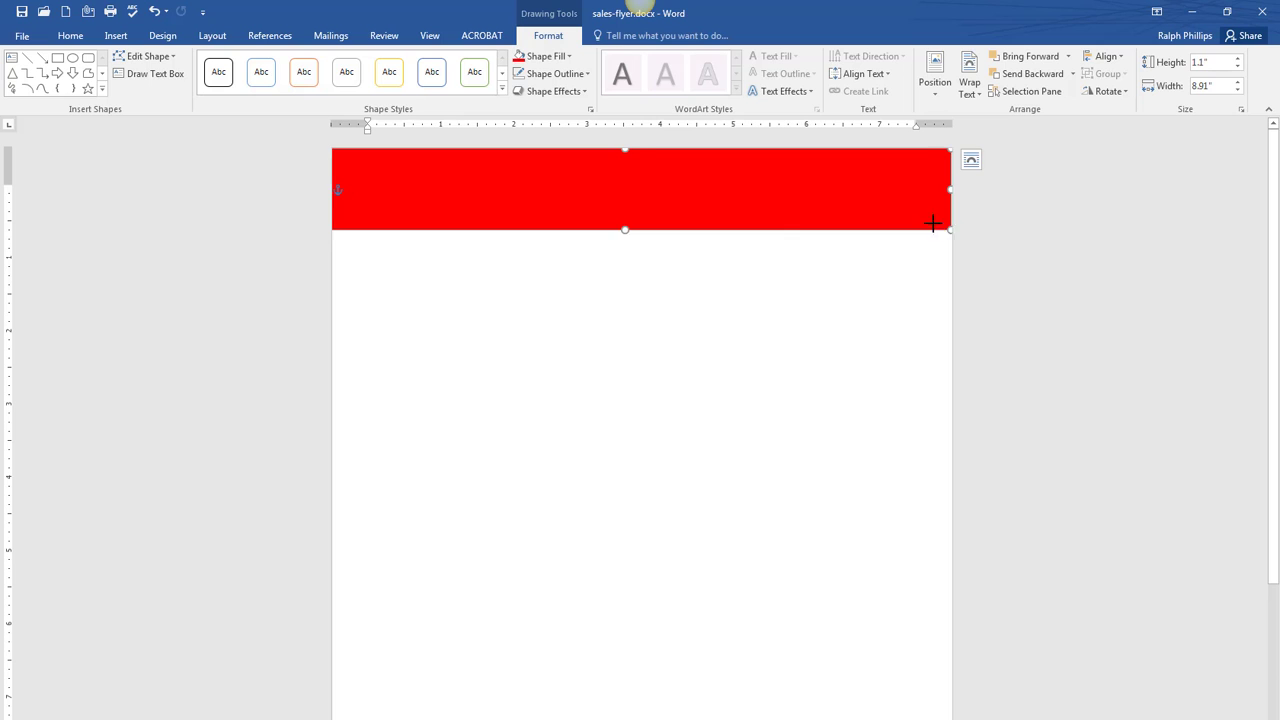
pyautogui.moveTo(949, 228); pyautogui.dragTo(958, 224)
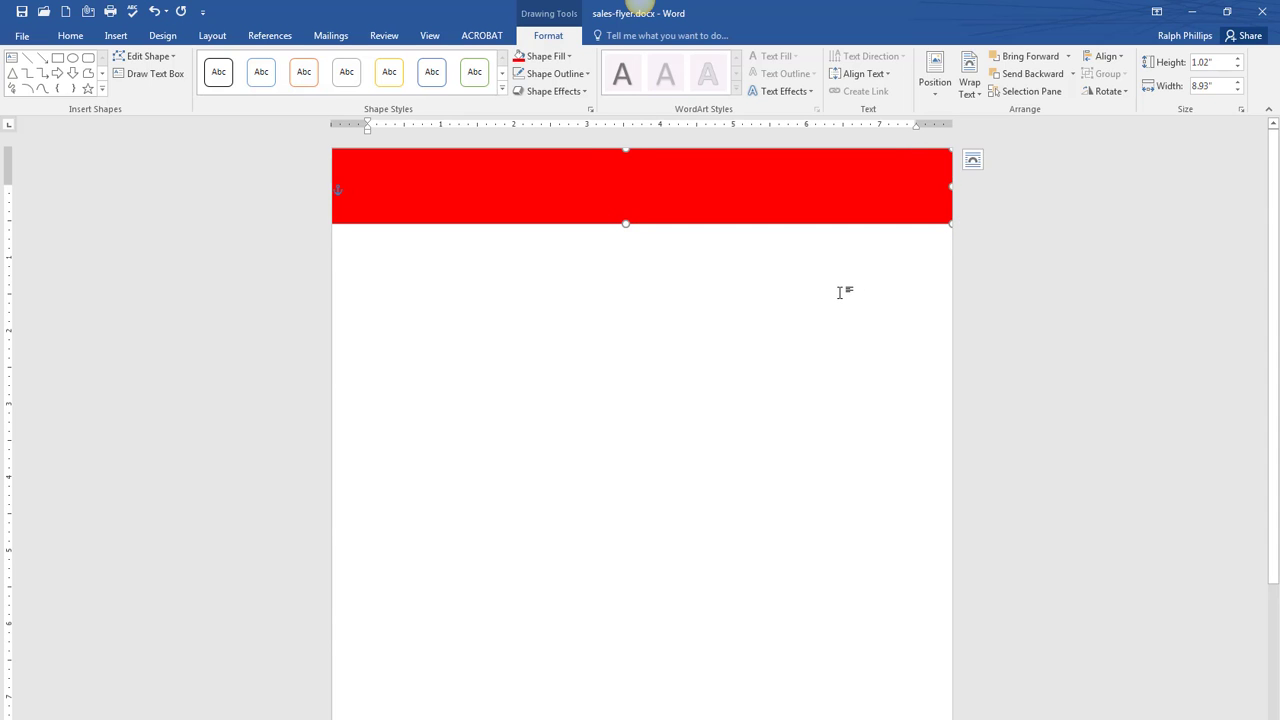
pyautogui.click(840, 292)
pyautogui.click(700, 183)
pyautogui.moveTo(625, 148)
pyautogui.mouseDown()
pyautogui.moveTo(625, 163)
pyautogui.moveTo(625, 148)
pyautogui.mouseUp()
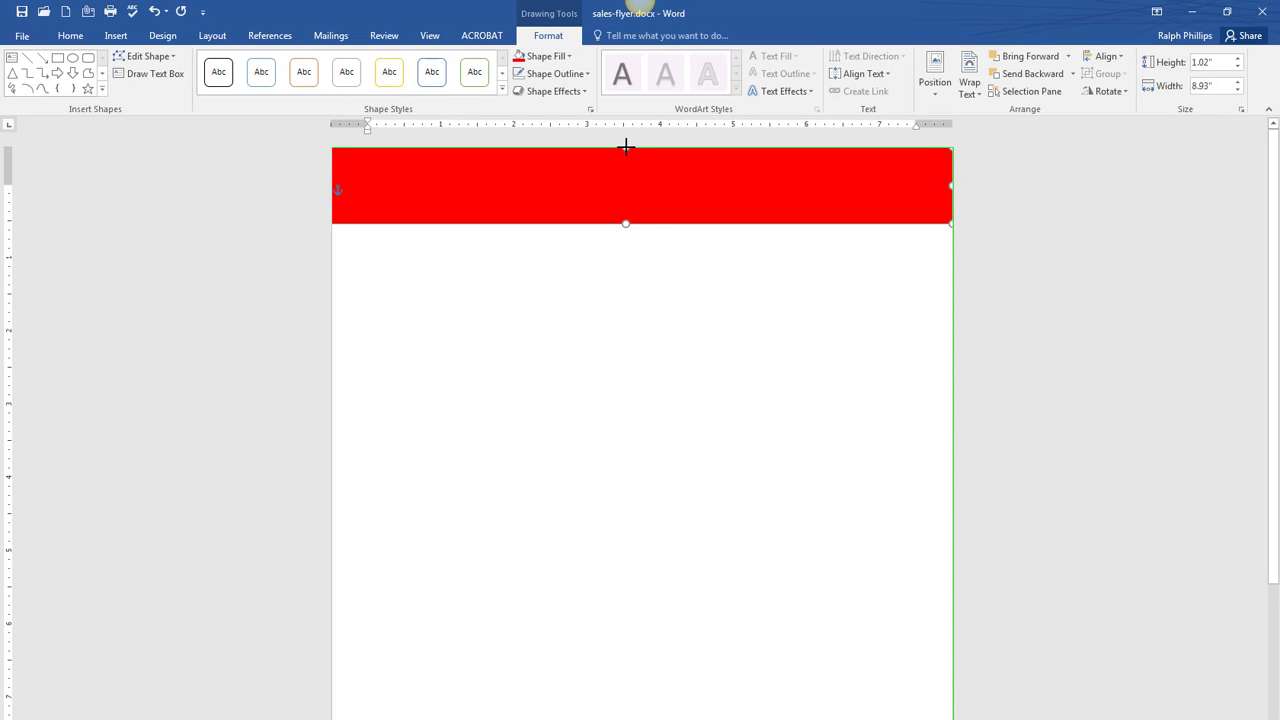
pyautogui.click(723, 351)
# - Check the reference flyer's header in IrfanView, then move the image window off-screen
pyautogui.moveTo(1279, 149); pyautogui.dragTo(727, 169)
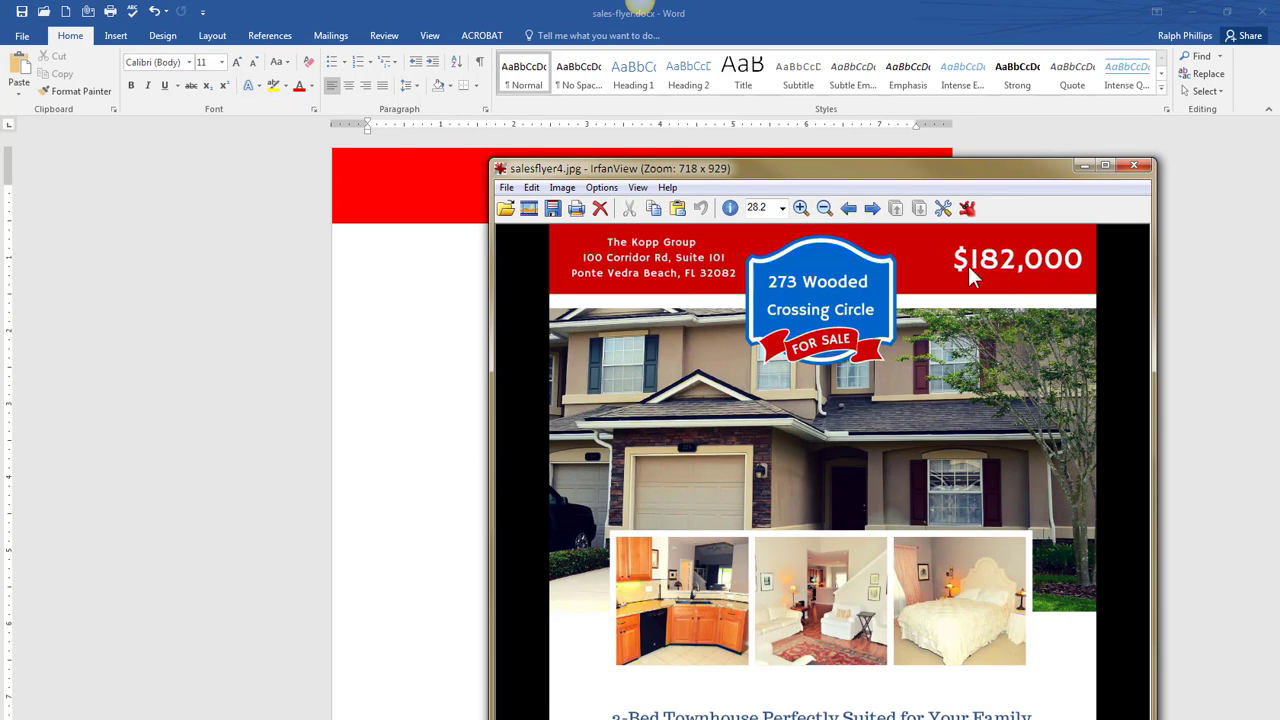
pyautogui.moveTo(841, 170); pyautogui.dragTo(1279, 187)
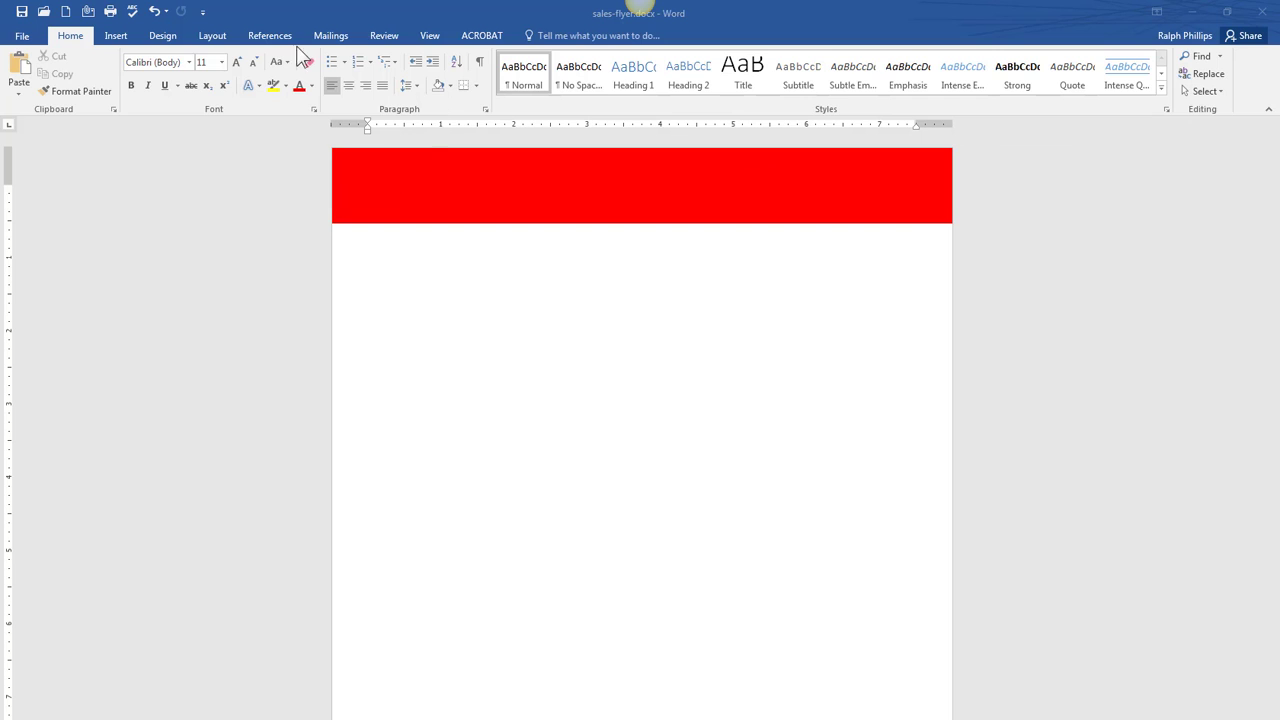
pyautogui.click(121, 38)
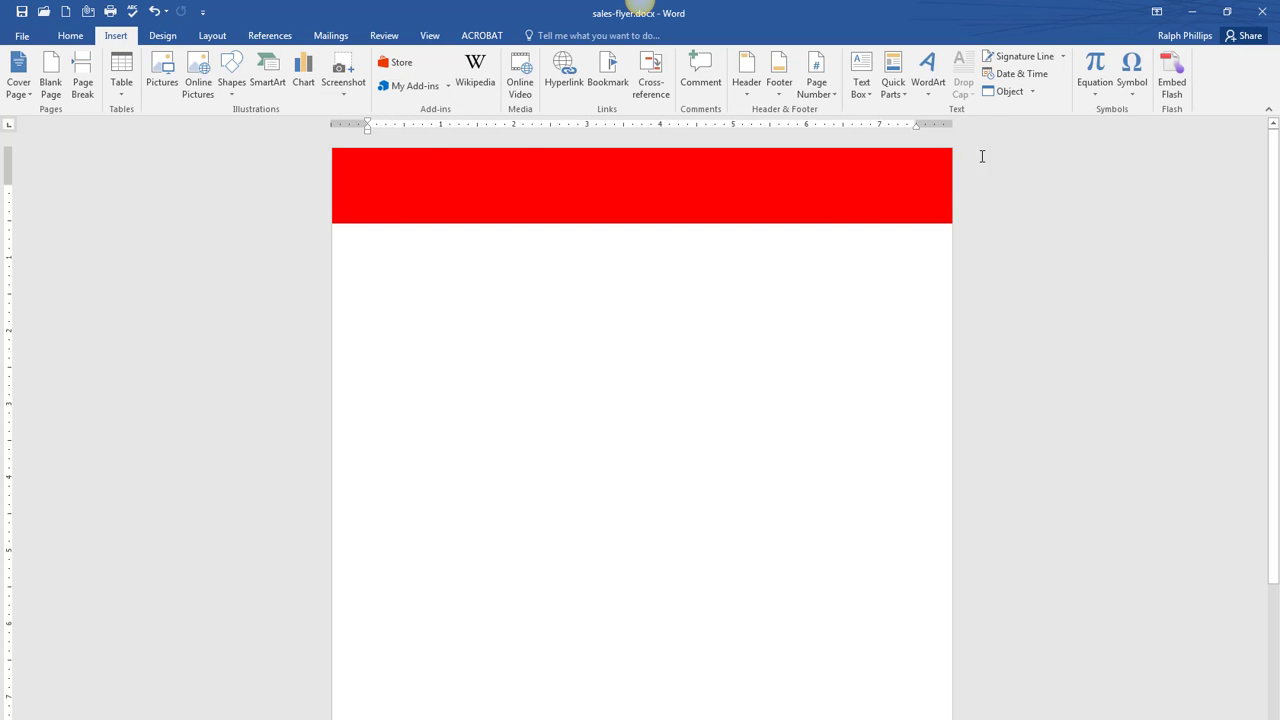
# - Insert a Simple Text Box, wrap it In Front of Text, and place it on the banner's left
pyautogui.click(860, 87)
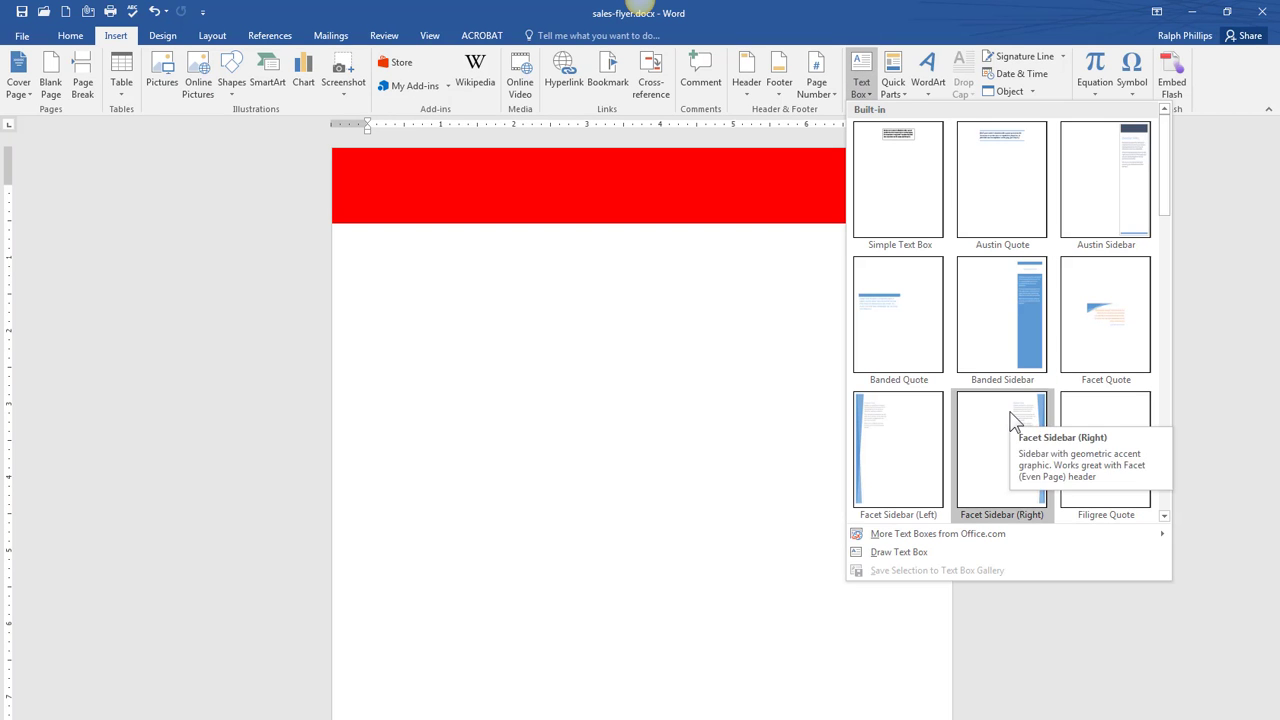
pyautogui.click(905, 193)
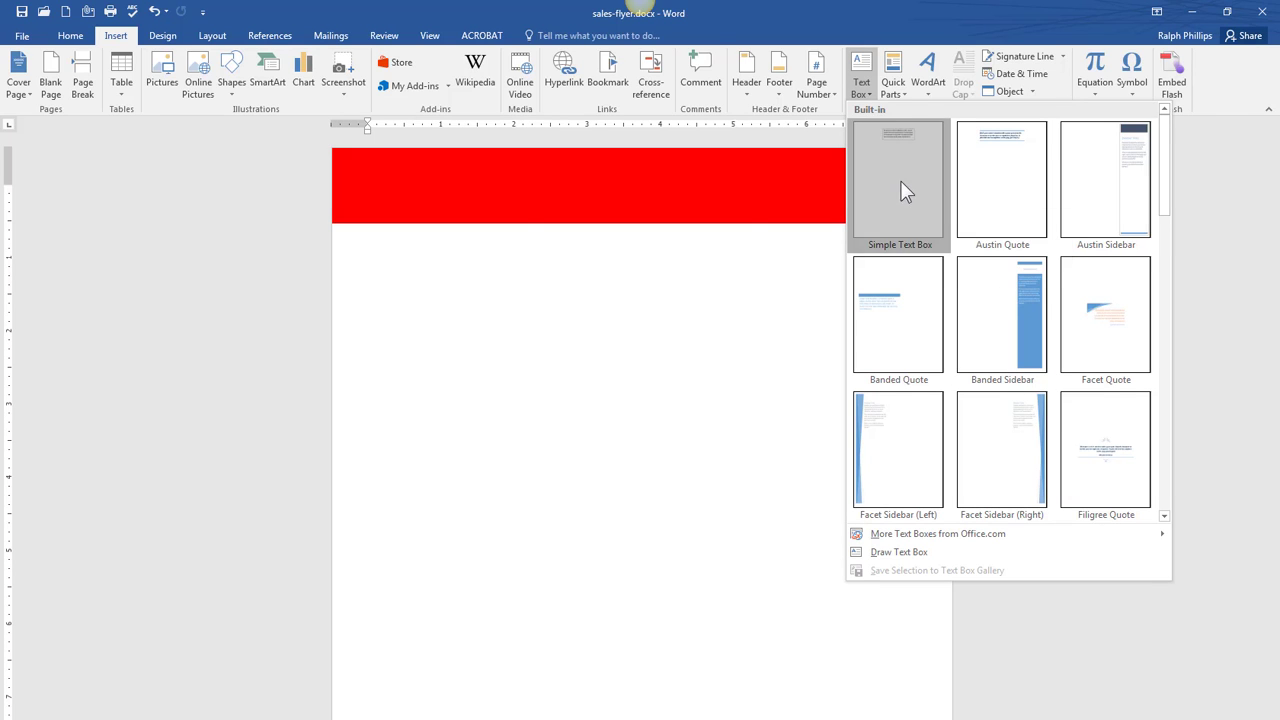
pyautogui.moveTo(675, 198); pyautogui.dragTo(515, 160)
pyautogui.click(611, 196)
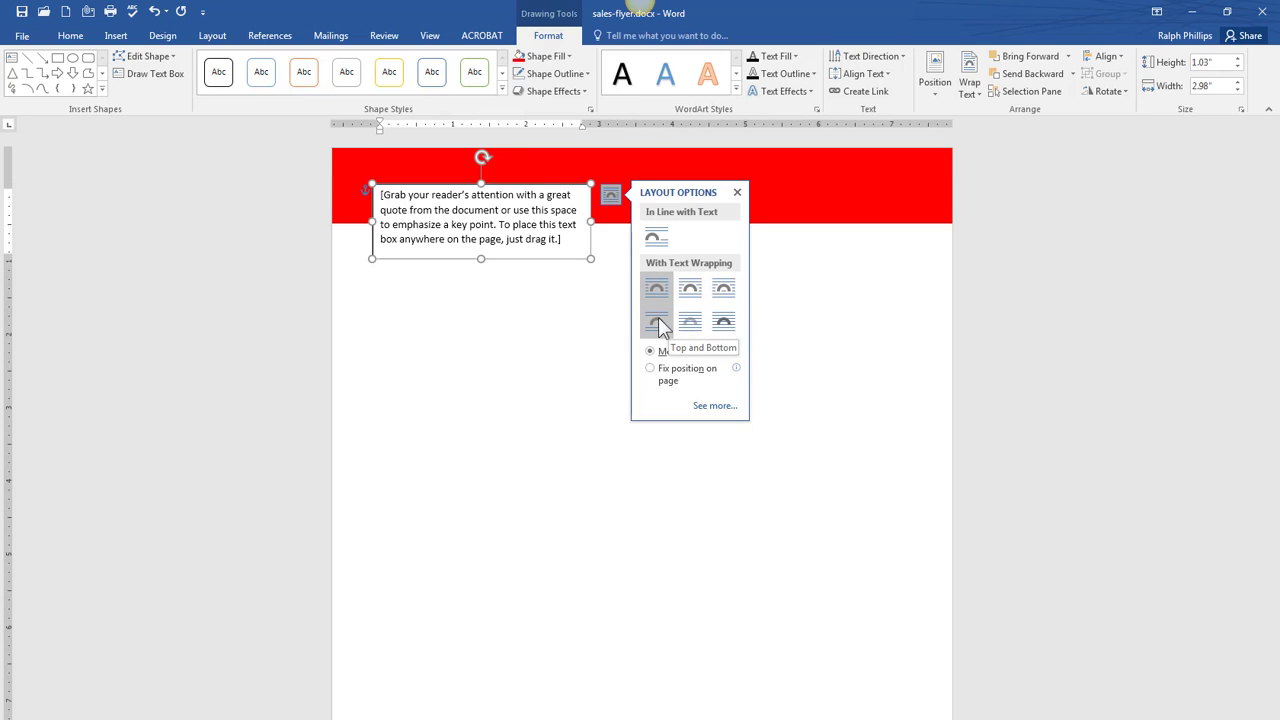
pyautogui.click(723, 322)
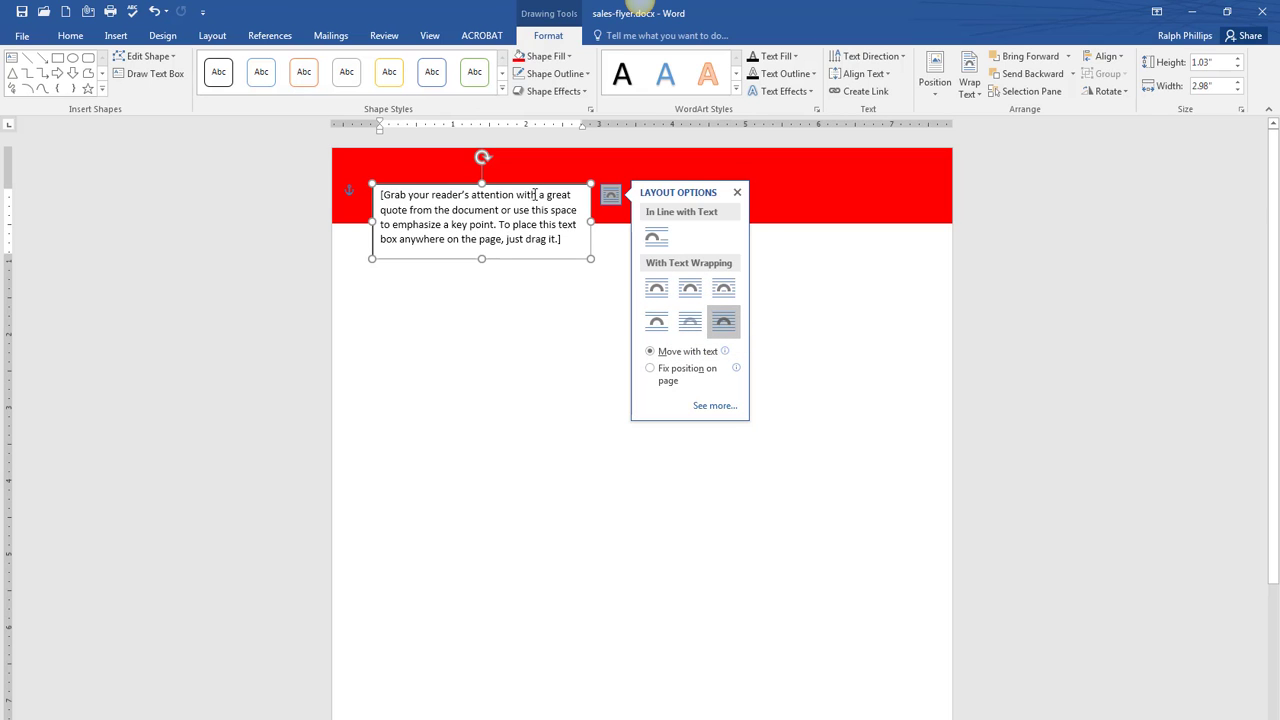
pyautogui.moveTo(527, 182); pyautogui.dragTo(511, 154)
pyautogui.click(553, 222)
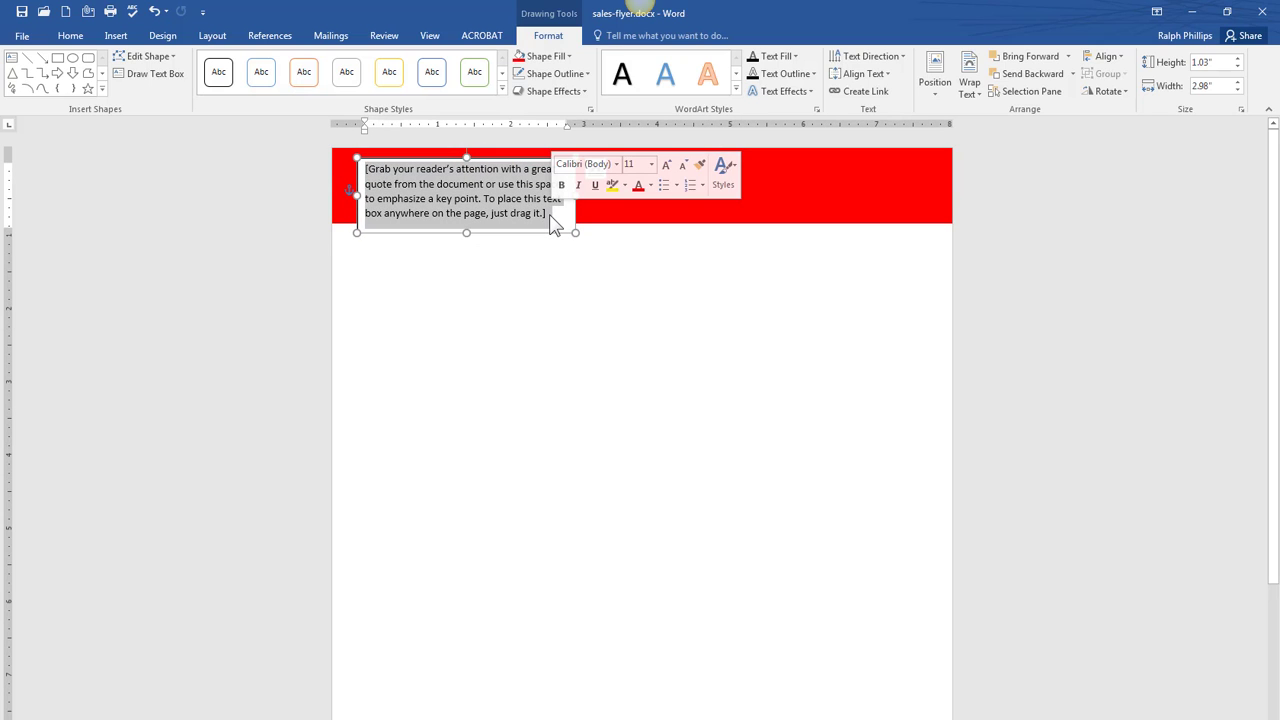
pyautogui.moveTo(1279, 134); pyautogui.dragTo(1026, 136)
# - Replace the text box placeholder with 'The Kopp Group' followed by the agency's street and city lines
pyautogui.hotkey('alt', 'Tab')
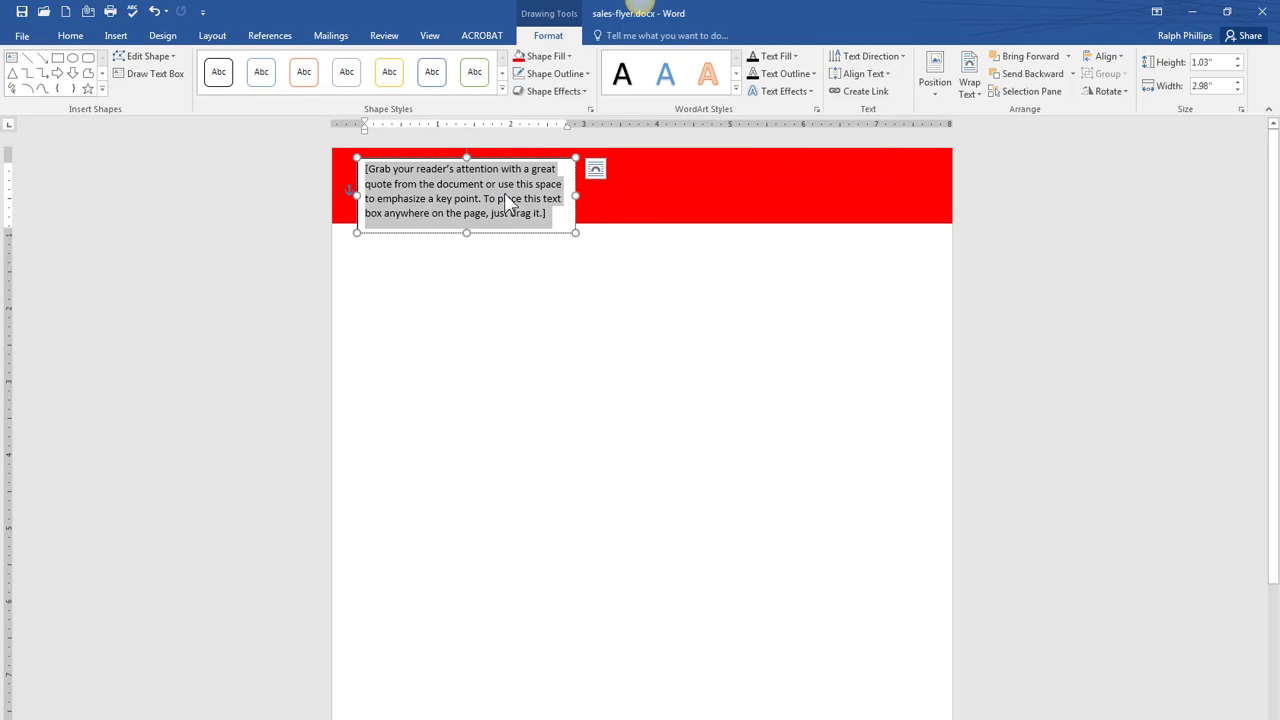
pyautogui.hotkey('alt', 'Tab')
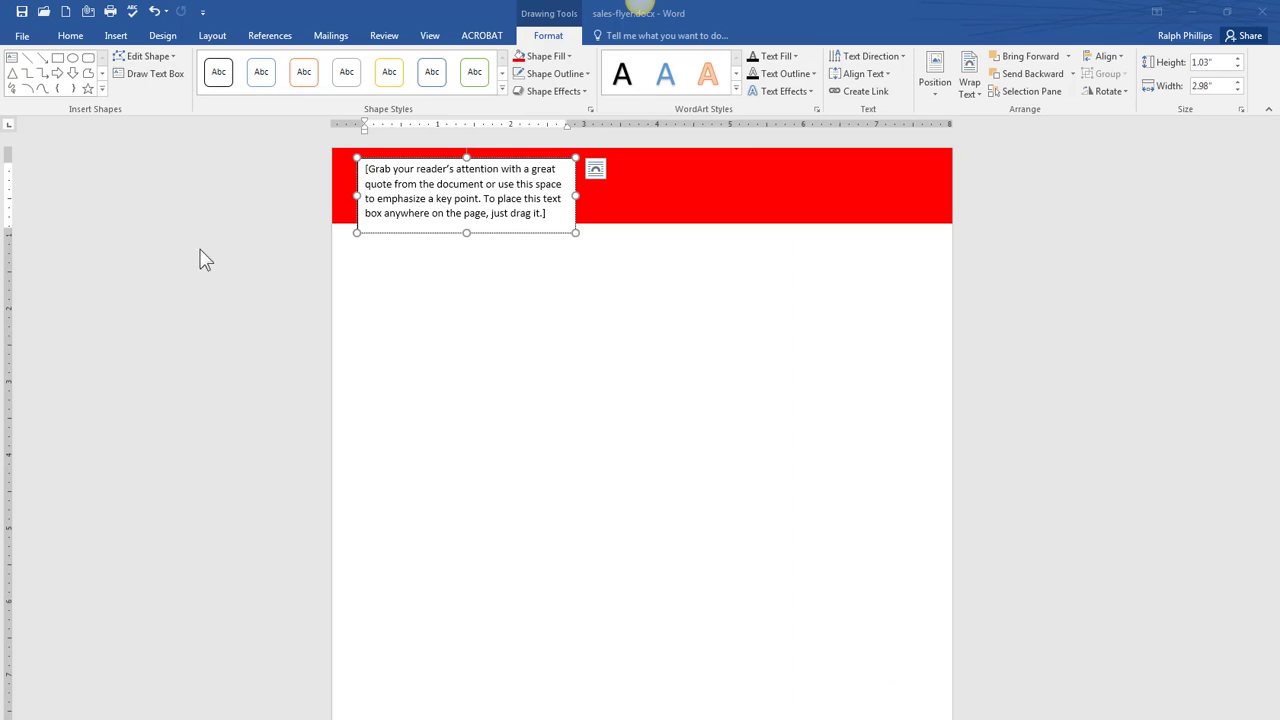
pyautogui.click(403, 208)
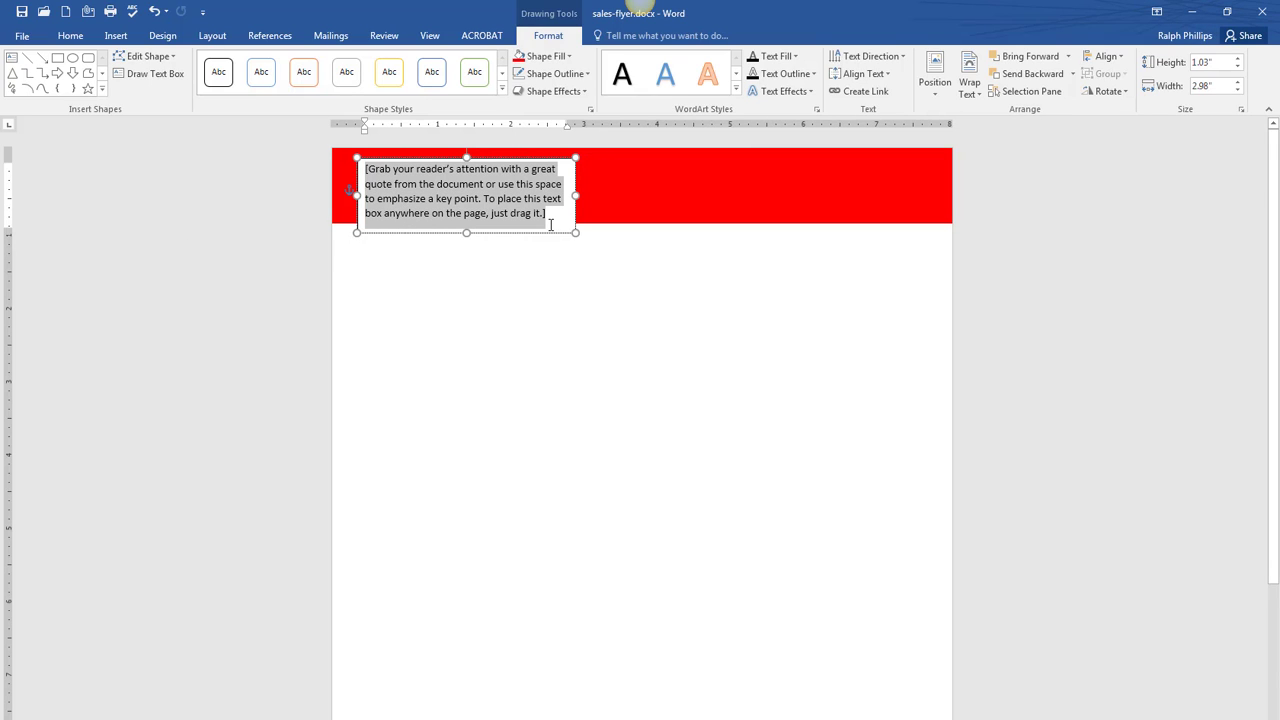
pyautogui.write('The Kopp Grou')
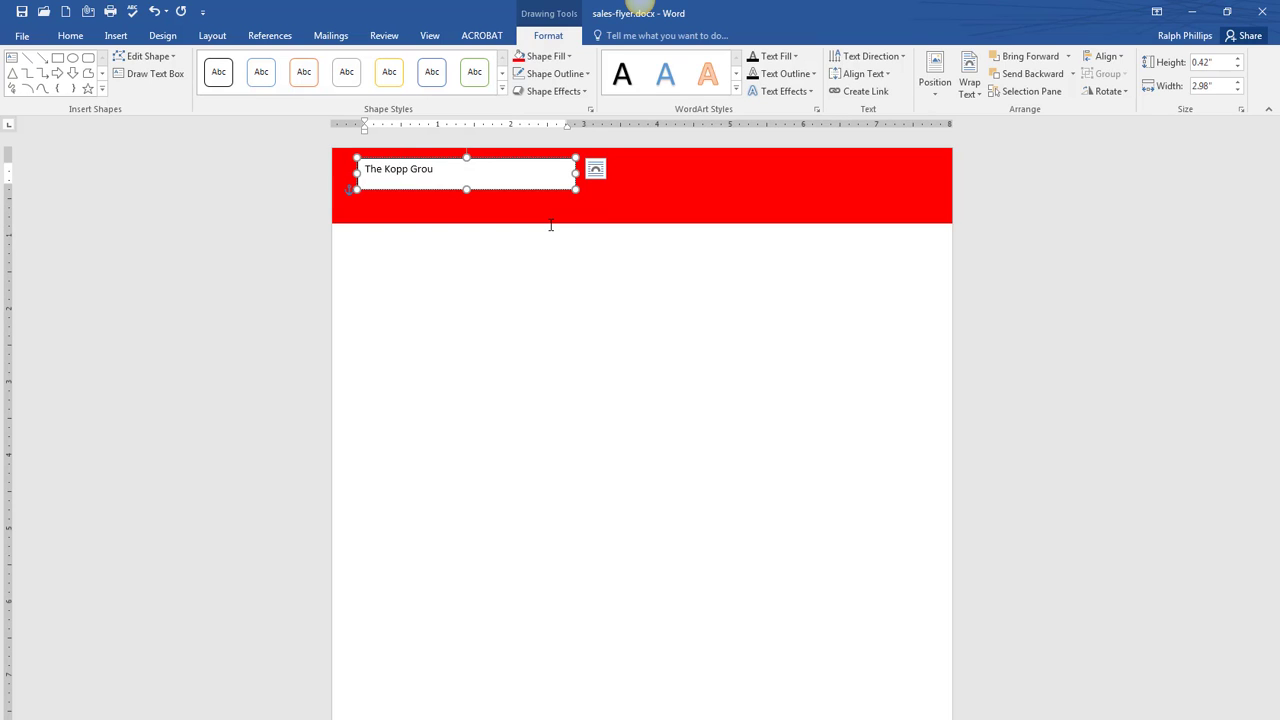
pyautogui.write('p')
pyautogui.press('Return')
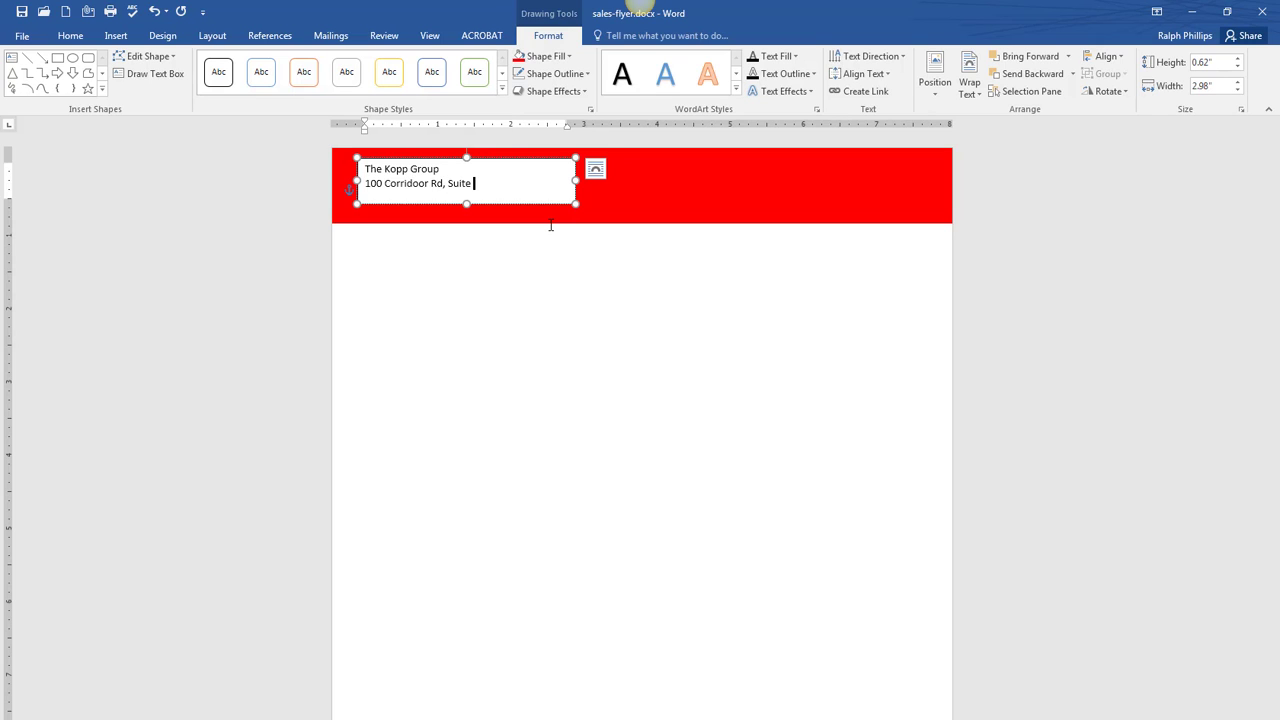
pyautogui.press('Return')
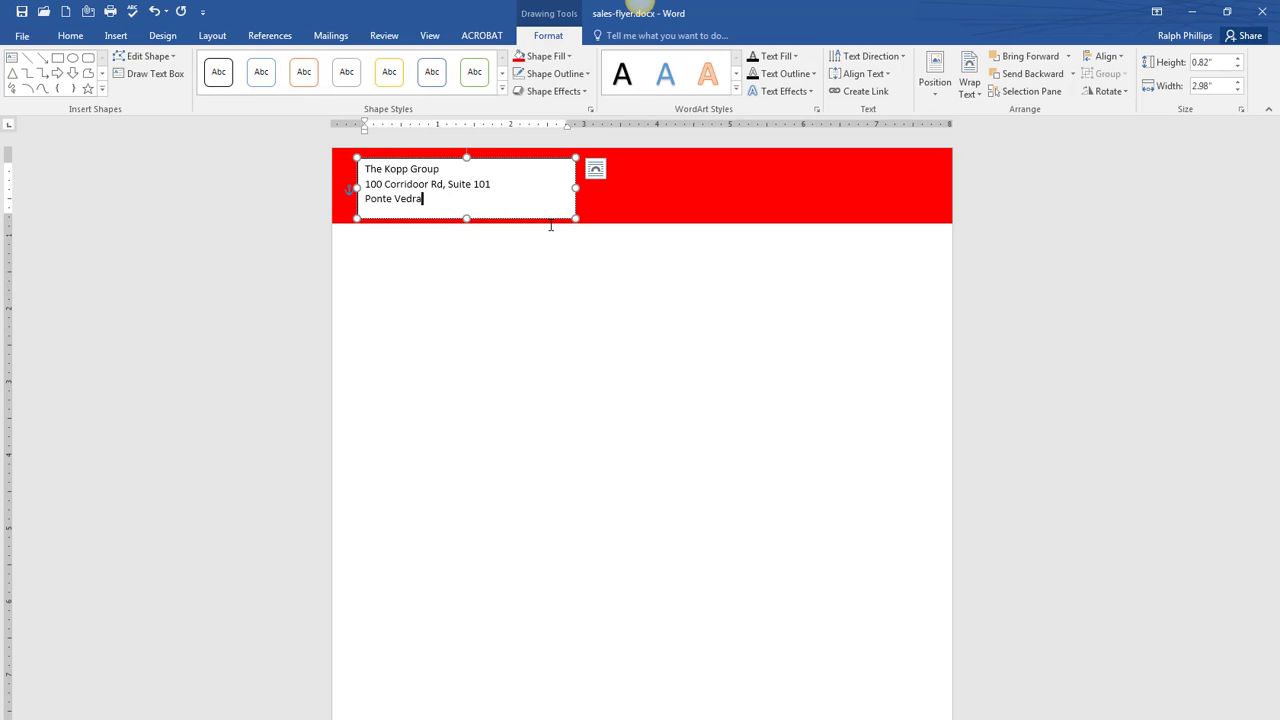
pyautogui.write('Ponte Vedra Beach, FL 32082')
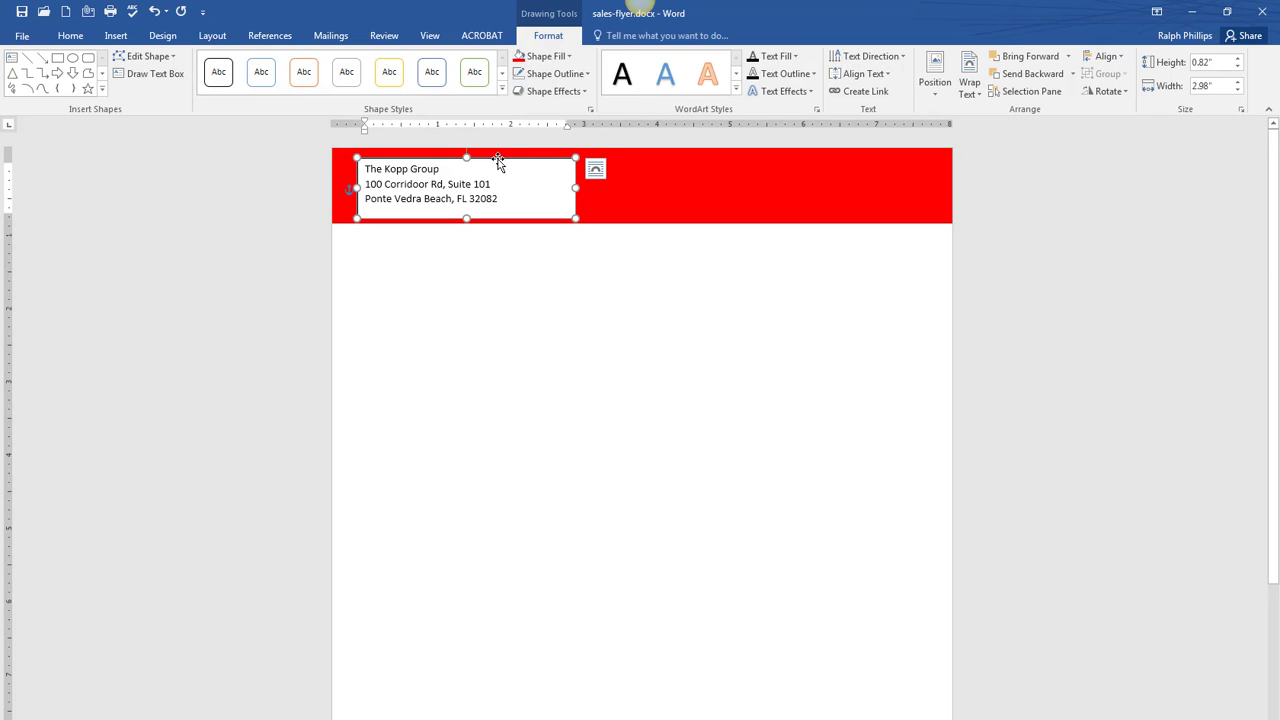
# - Center the address lines and set them to 12 pt white text
pyautogui.click(79, 40)
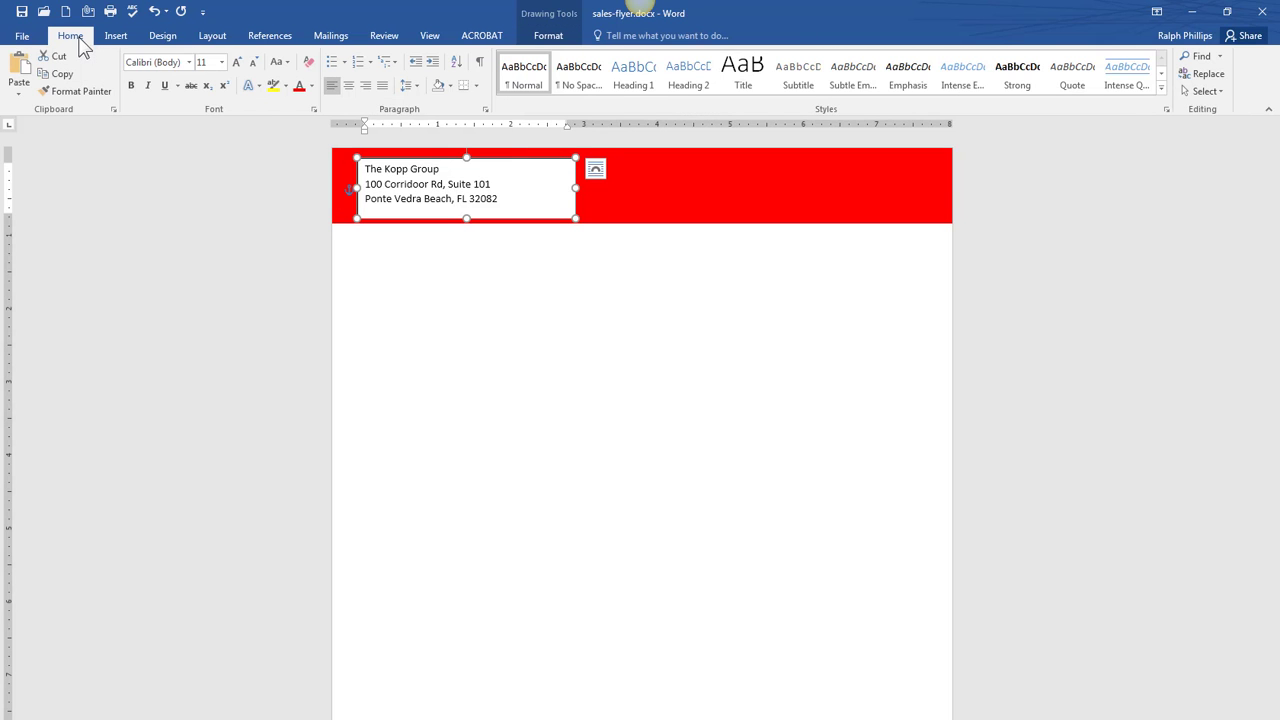
pyautogui.click(349, 87)
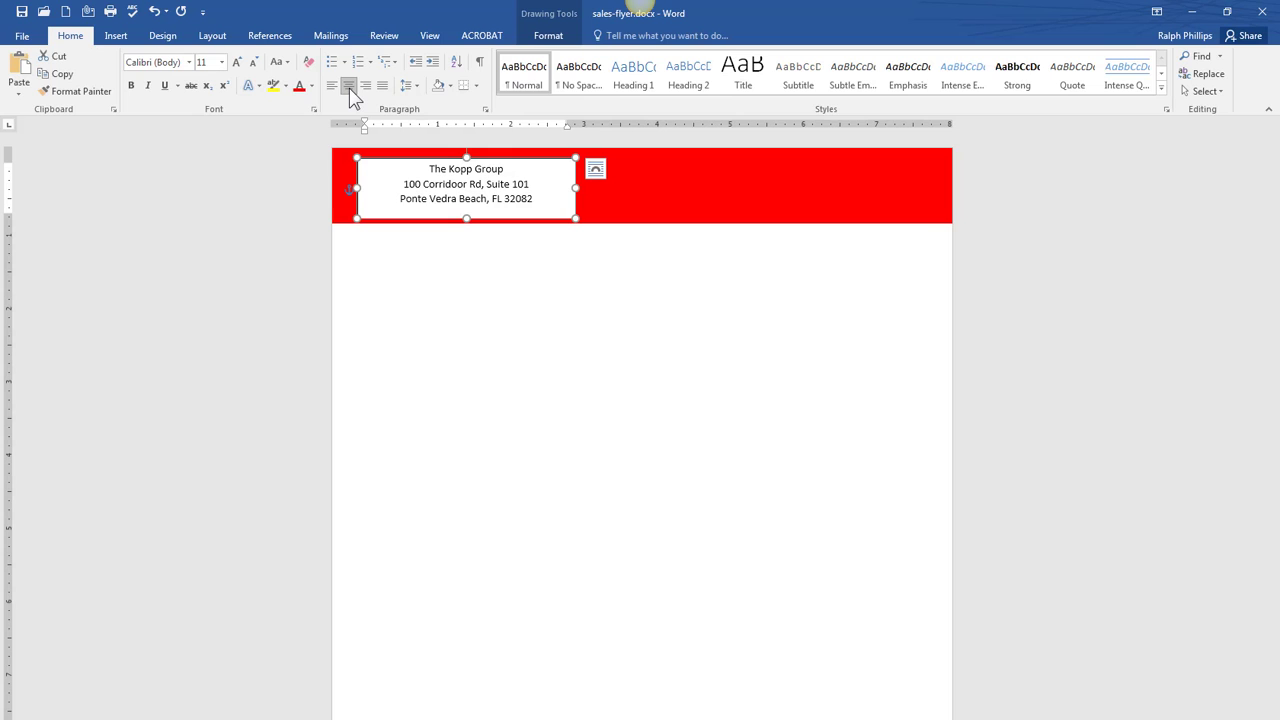
pyautogui.click(237, 62)
pyautogui.click(237, 62)
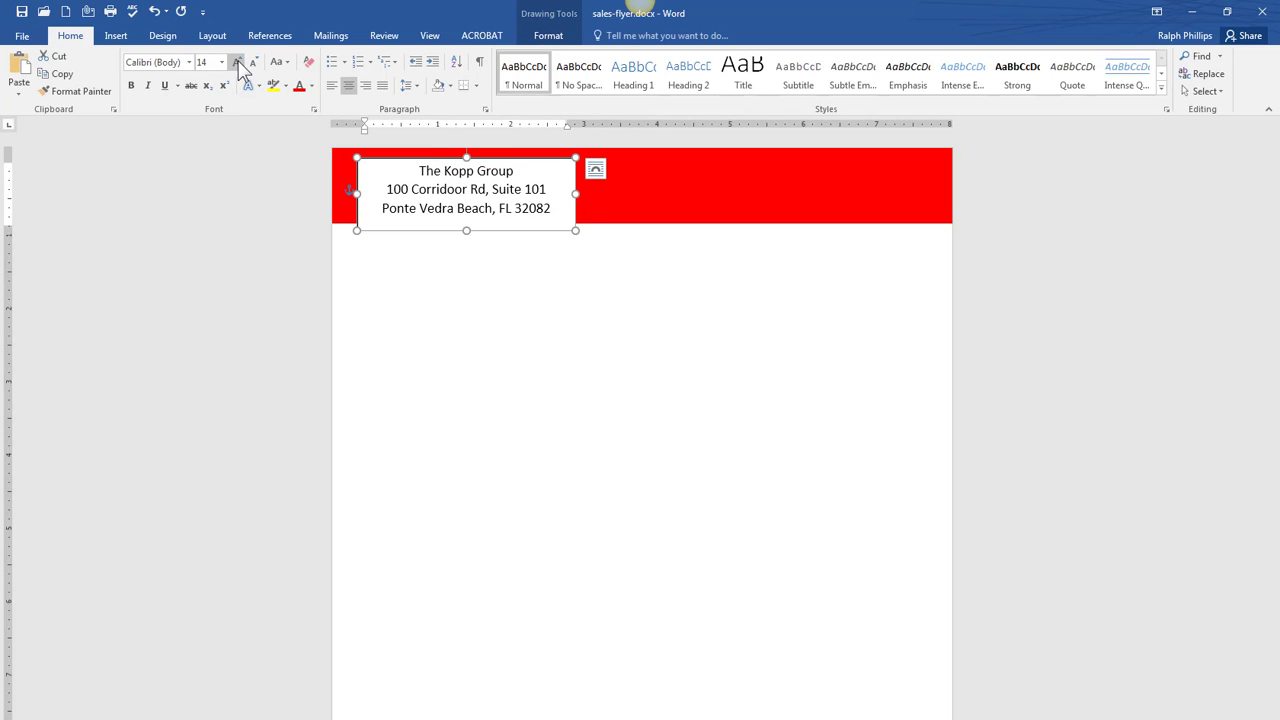
pyautogui.click(253, 62)
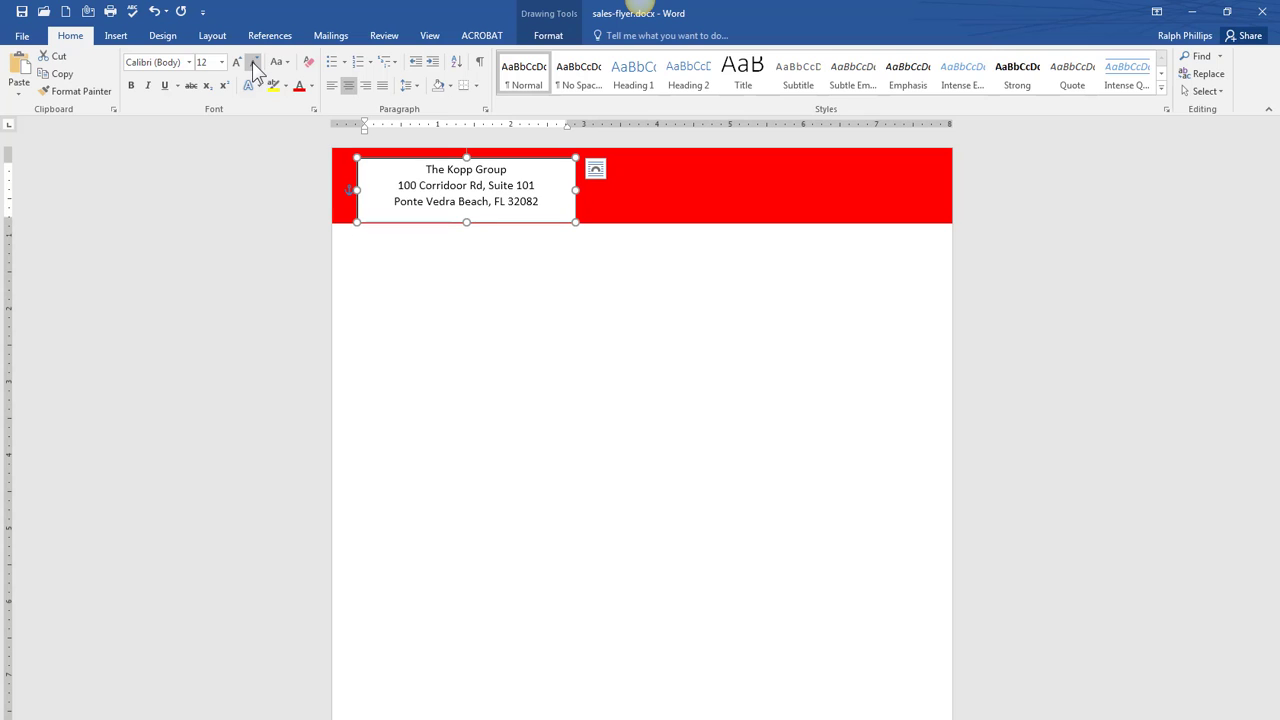
pyautogui.click(312, 86)
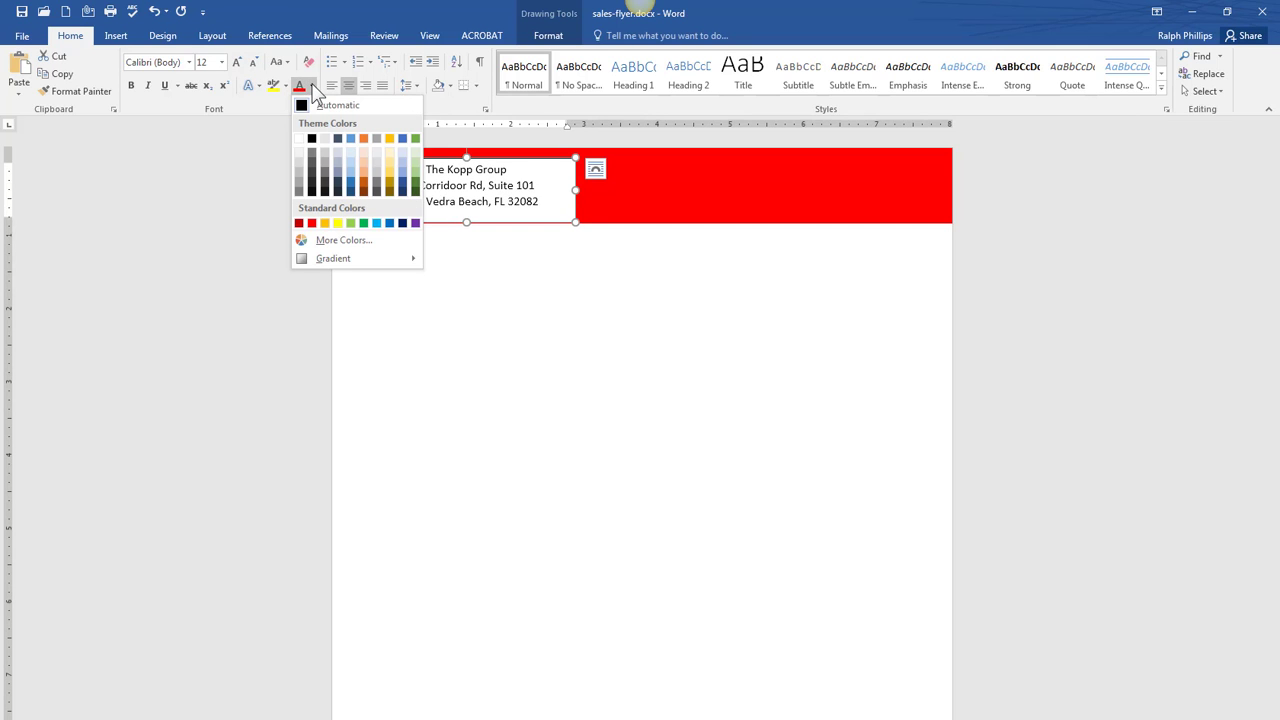
pyautogui.click(299, 139)
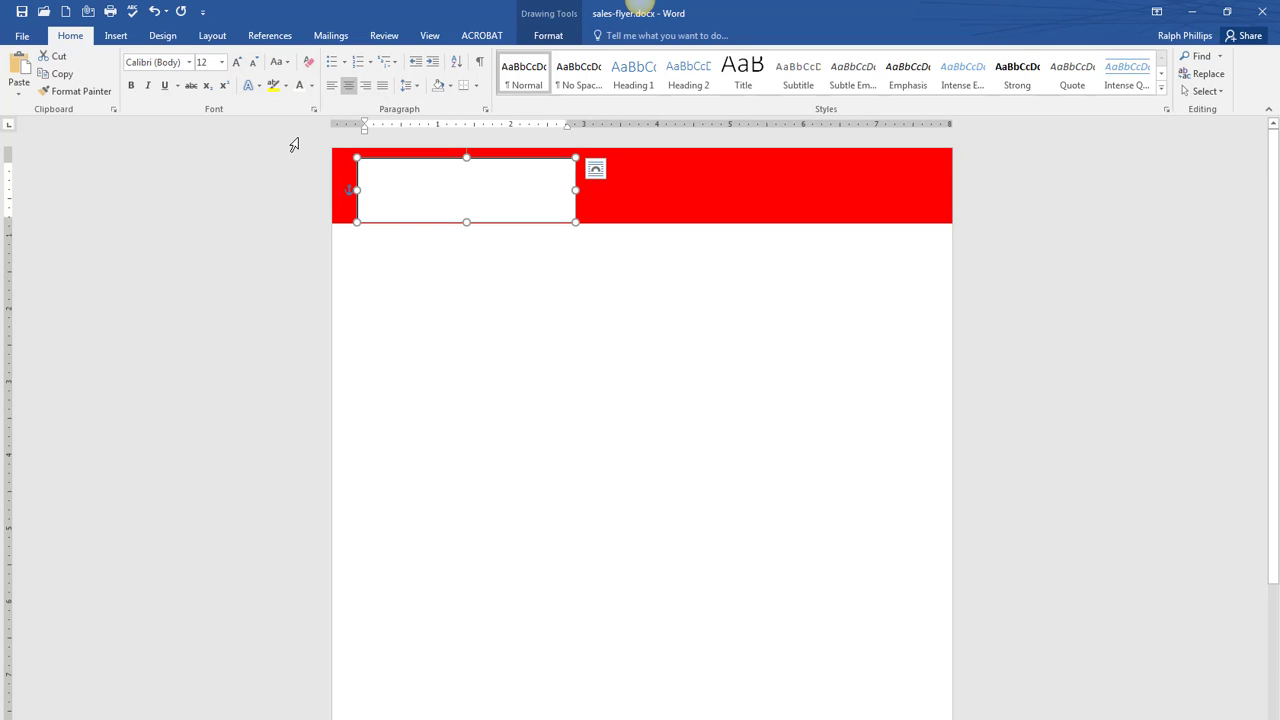
# - Give the address text box No Fill and No Outline, and nudge it up and left
pyautogui.doubleClick(556, 222)
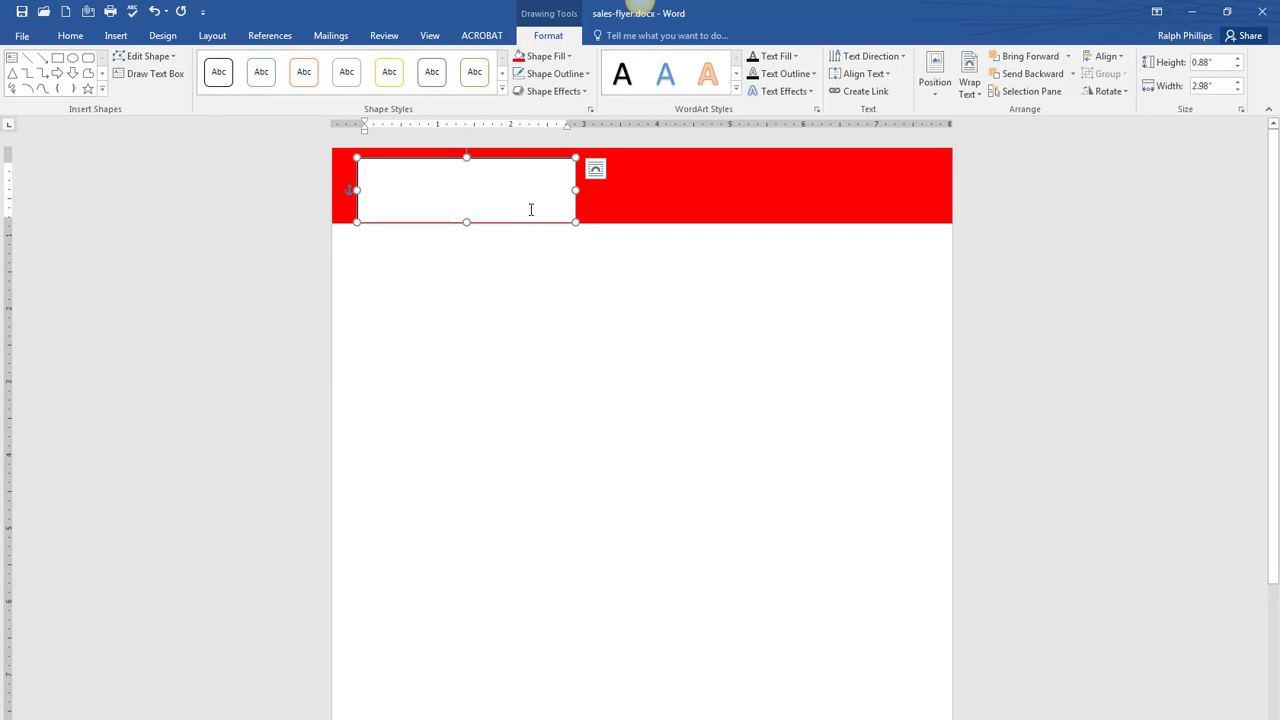
pyautogui.click(556, 58)
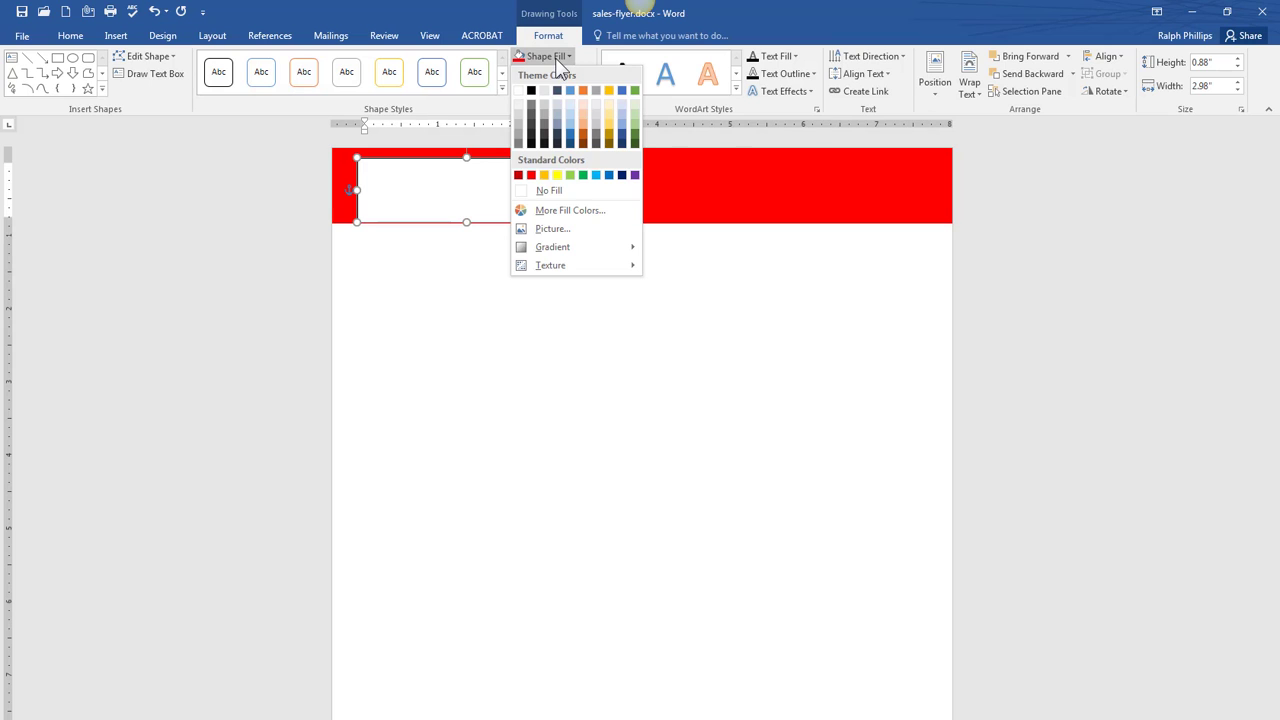
pyautogui.click(546, 192)
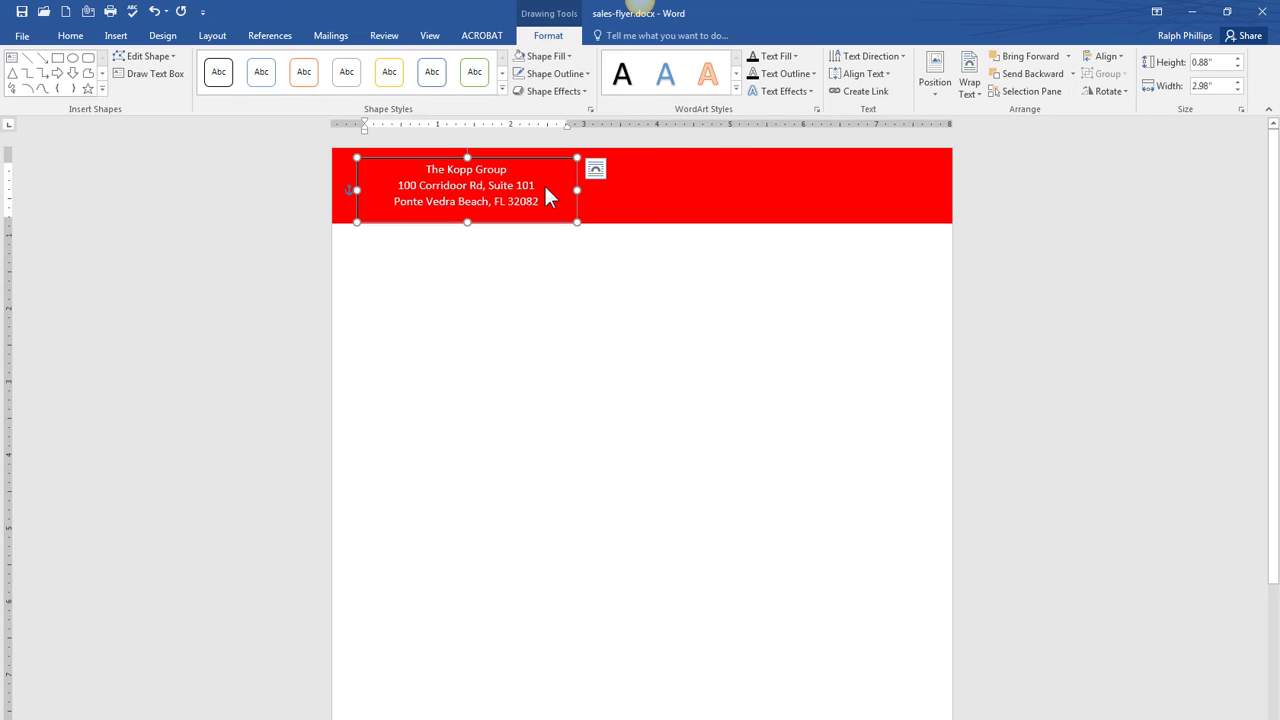
pyautogui.click(566, 74)
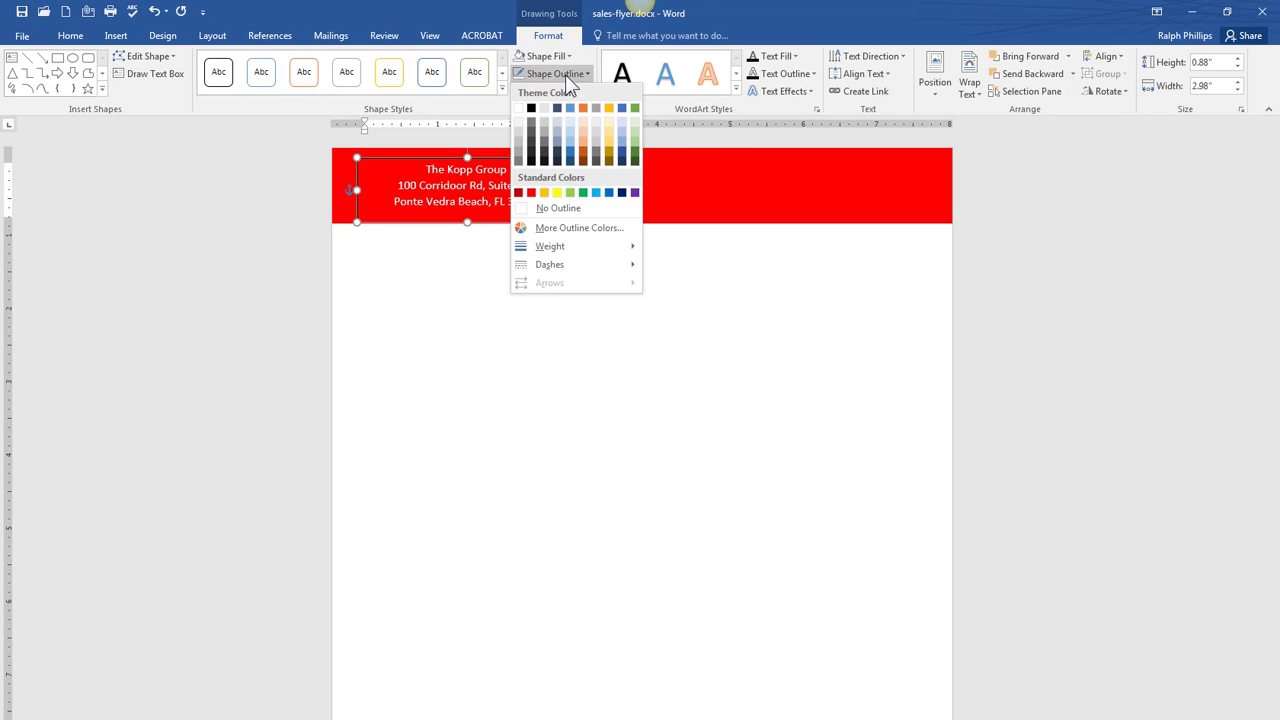
pyautogui.click(552, 208)
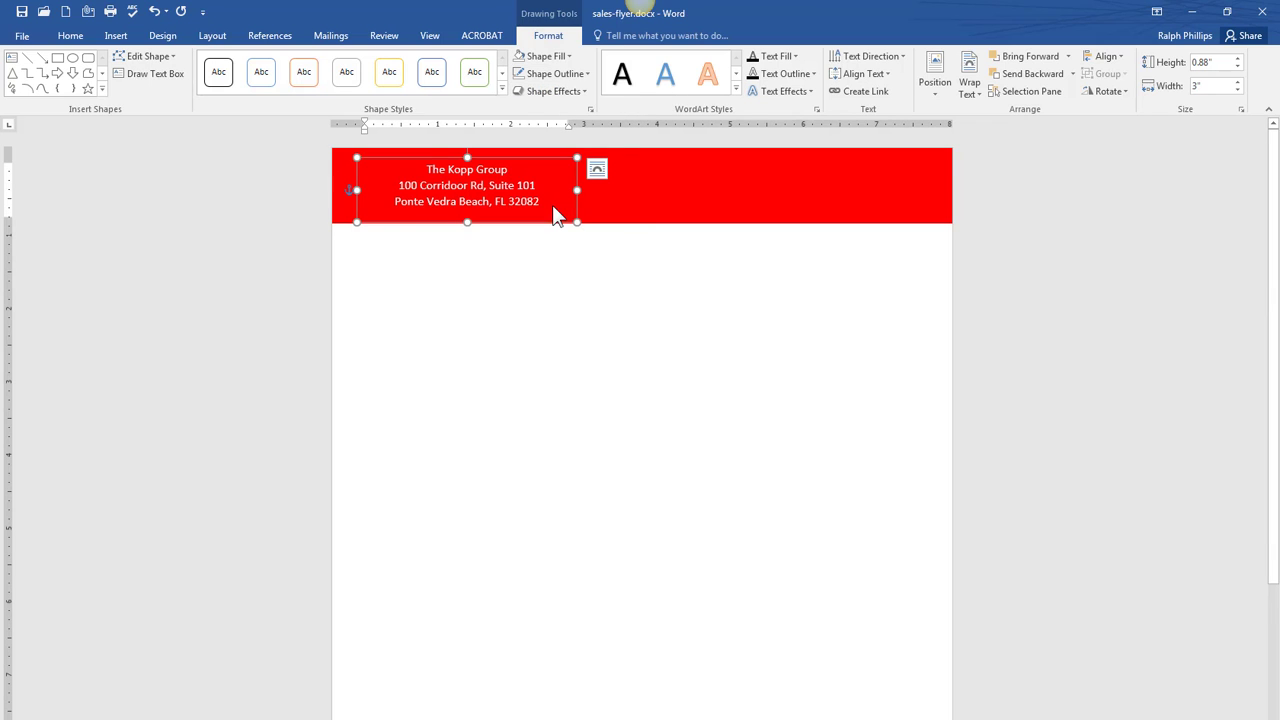
pyautogui.moveTo(546, 160); pyautogui.dragTo(530, 154)
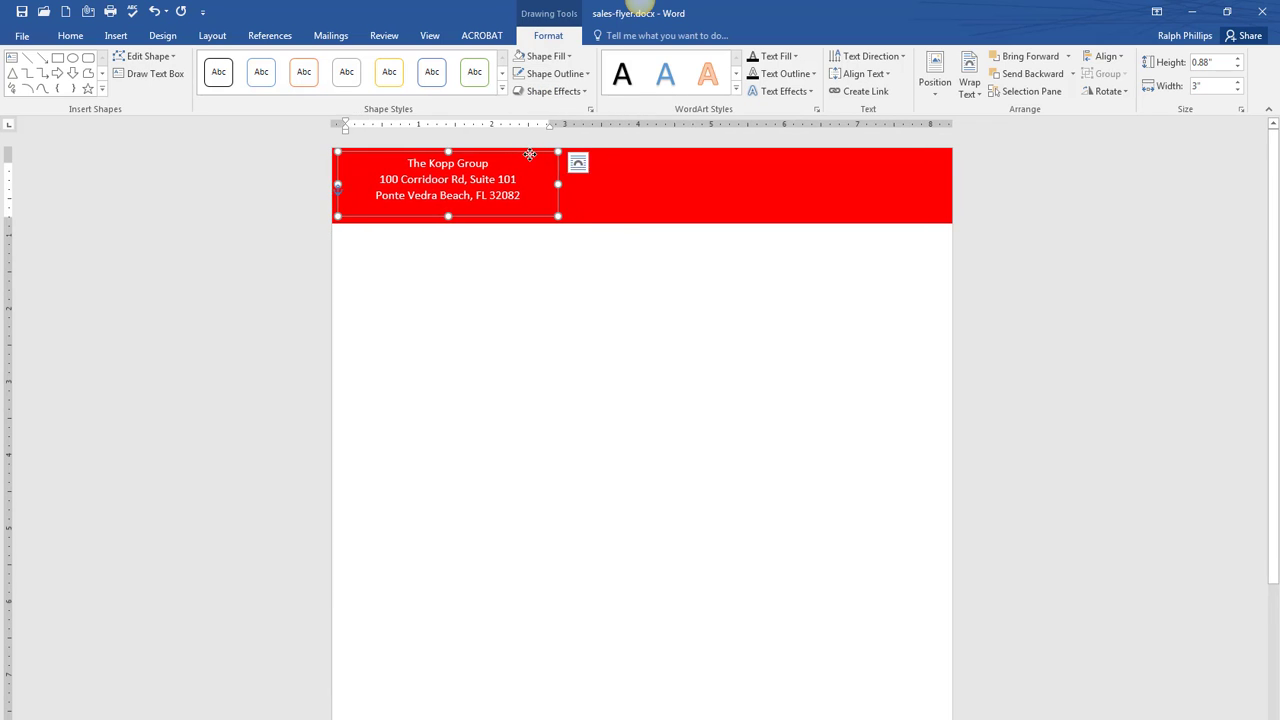
# - Bold the address text, move its box to the left page edge and narrow it
pyautogui.click(74, 37)
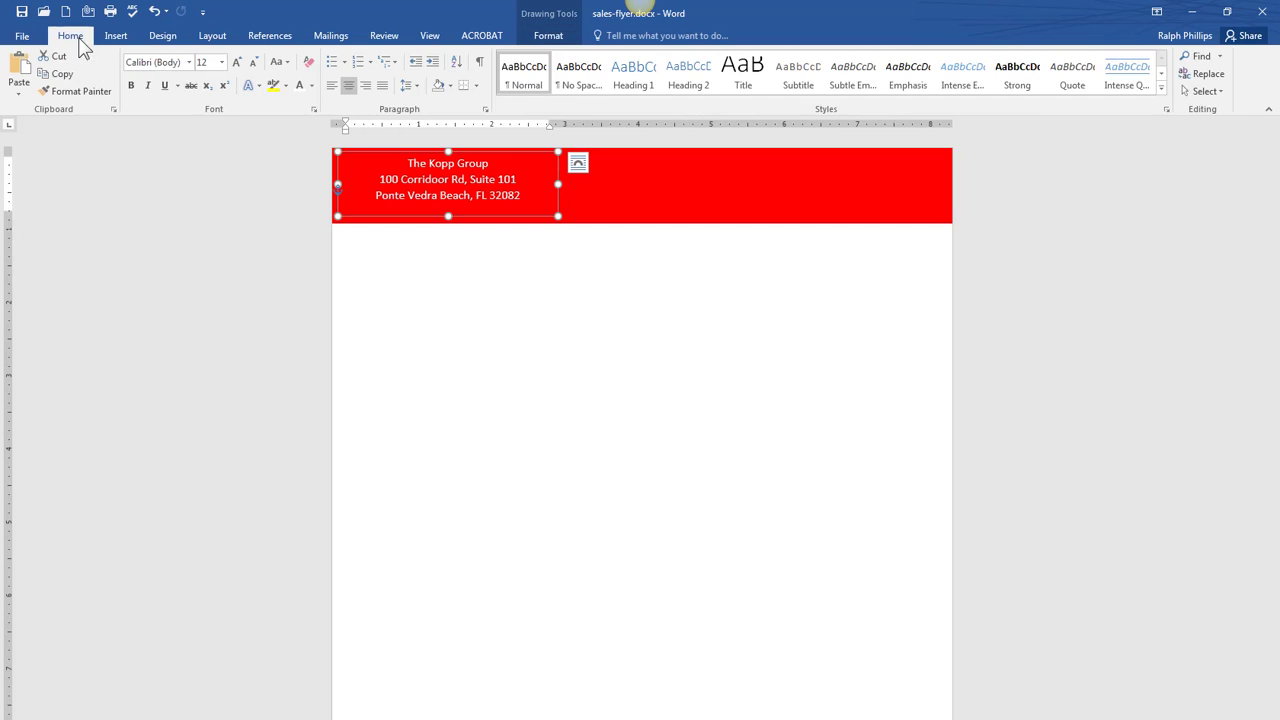
pyautogui.click(130, 86)
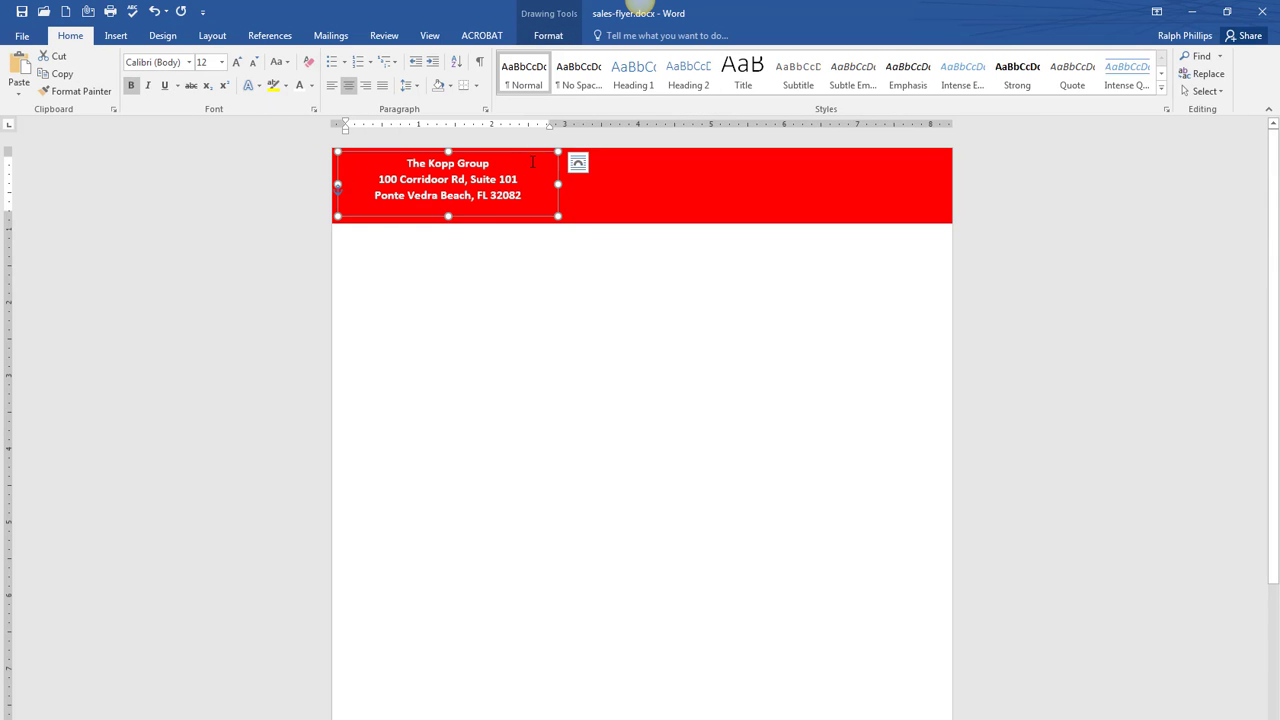
pyautogui.moveTo(529, 151); pyautogui.dragTo(522, 153)
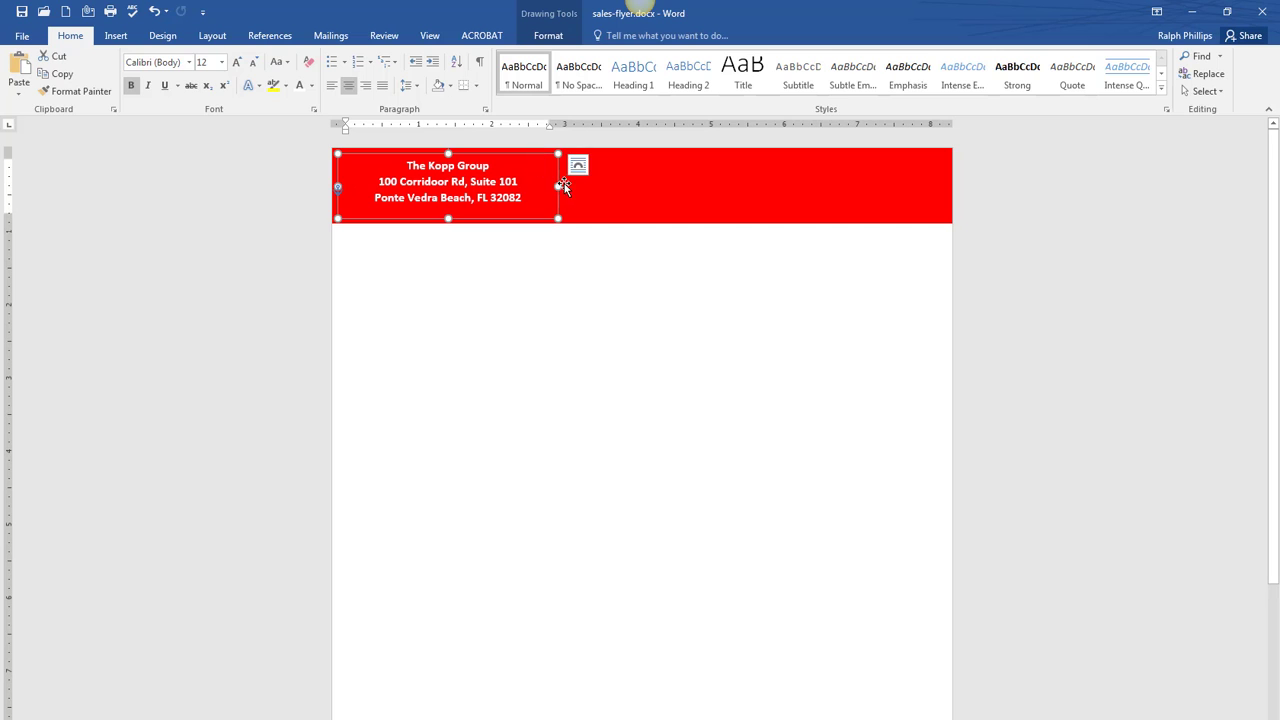
pyautogui.moveTo(558, 185)
pyautogui.mouseDown()
pyautogui.moveTo(509, 183)
pyautogui.moveTo(486, 158)
pyautogui.mouseUp()
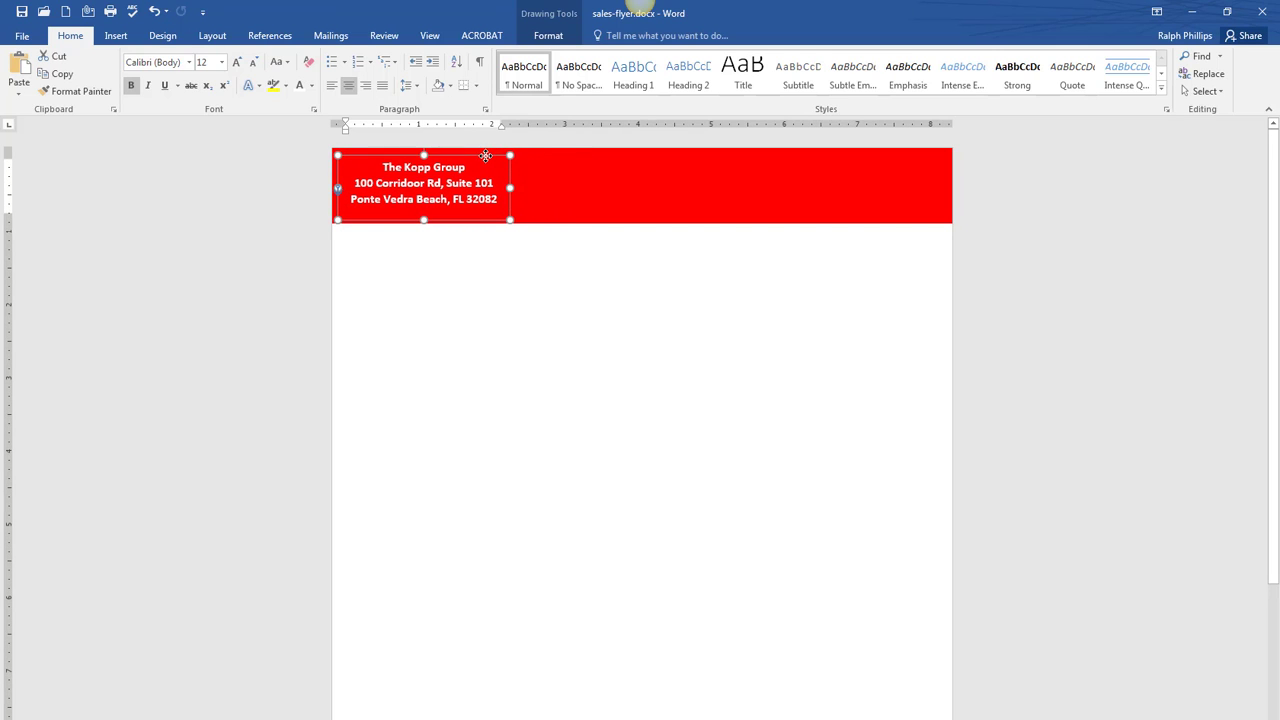
pyautogui.click(565, 290)
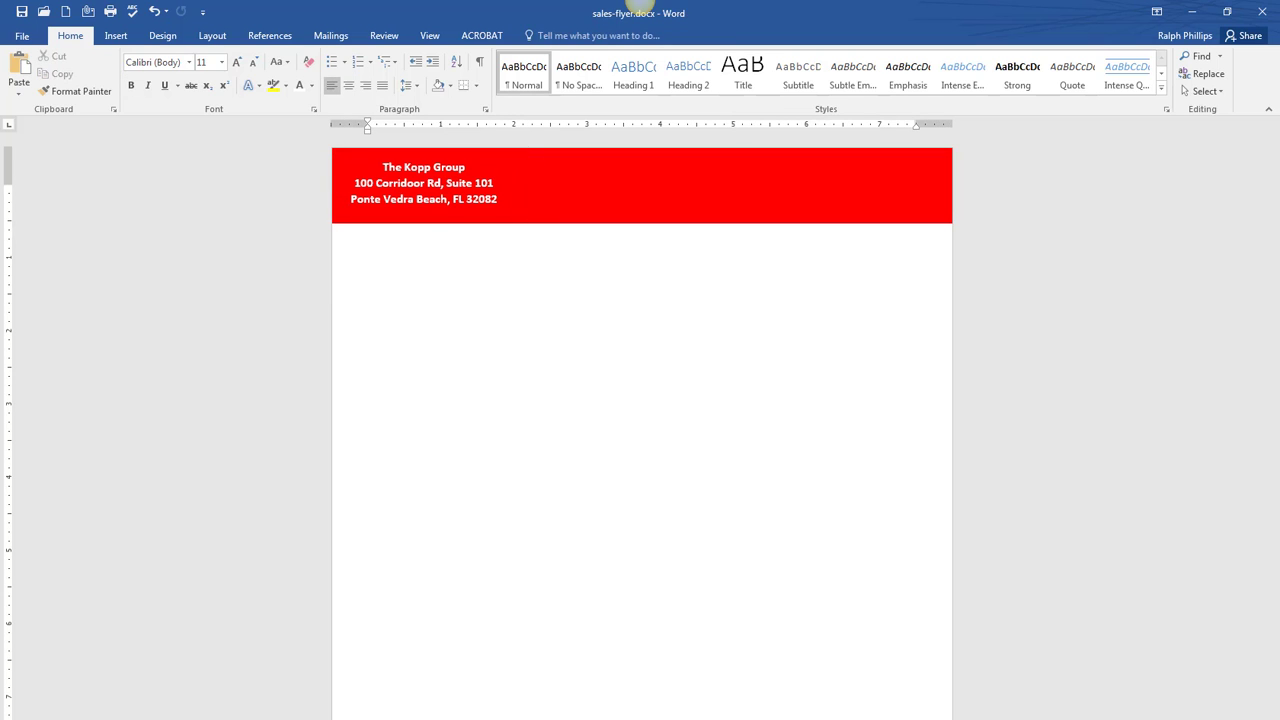
# - Compare the header against the reference flyer image, then close the image
pyautogui.moveTo(1279, 88); pyautogui.dragTo(955, 84)
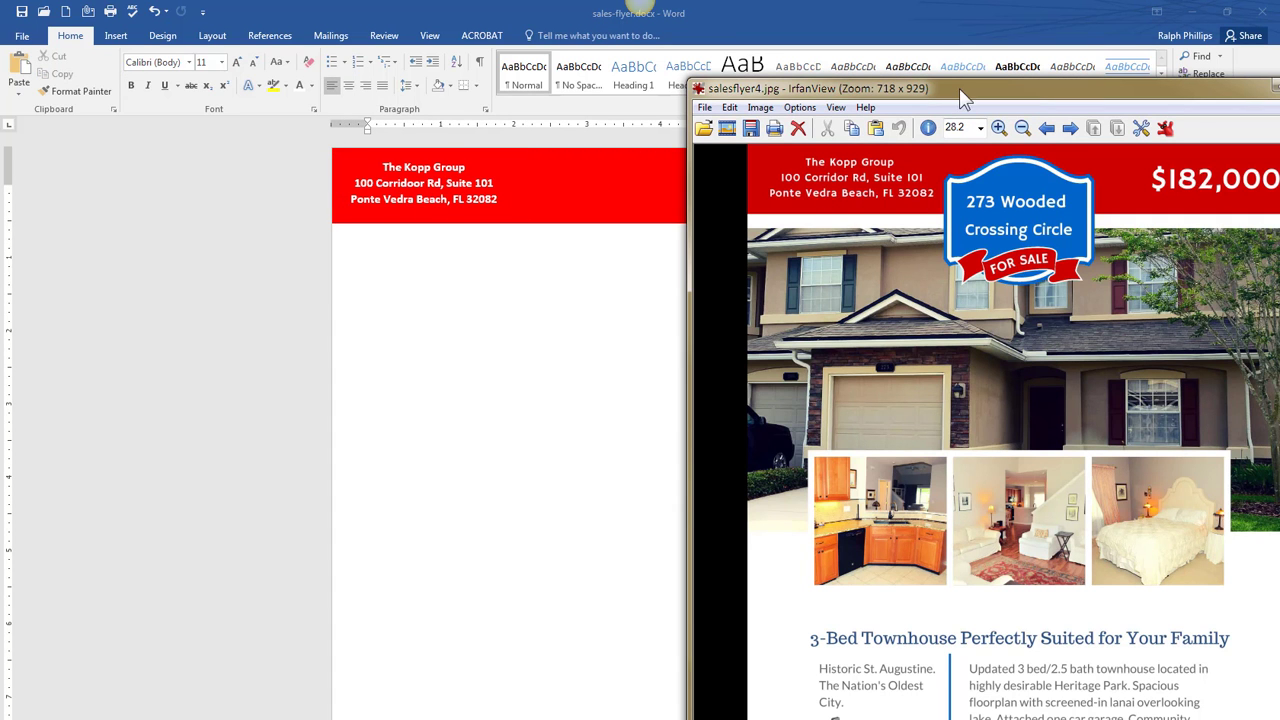
pyautogui.moveTo(959, 88); pyautogui.dragTo(378, 74)
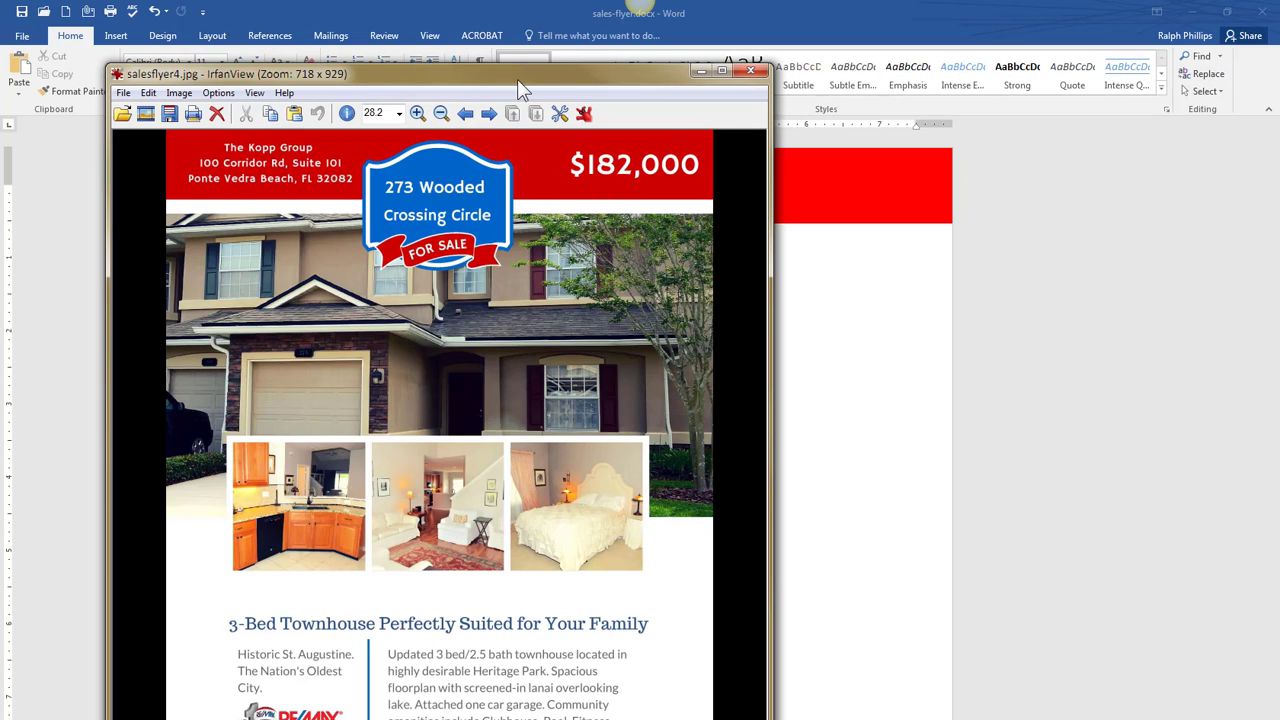
pyautogui.click(702, 71)
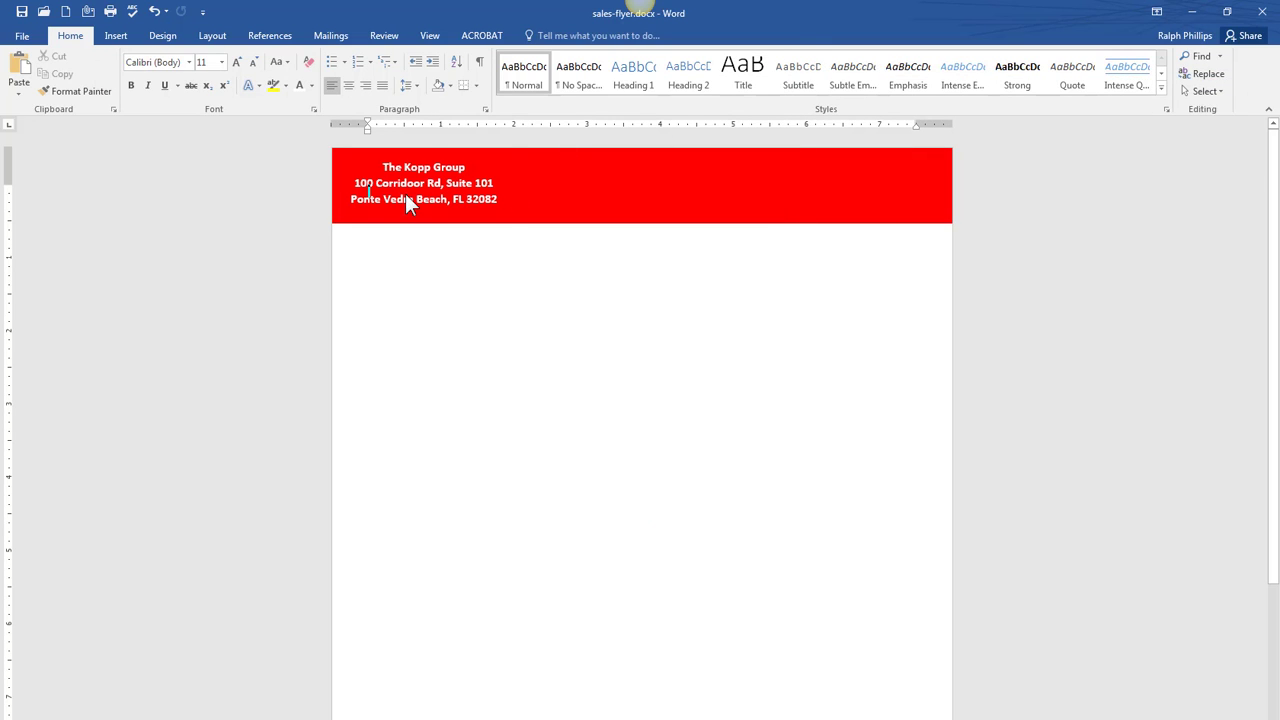
pyautogui.click(368, 190)
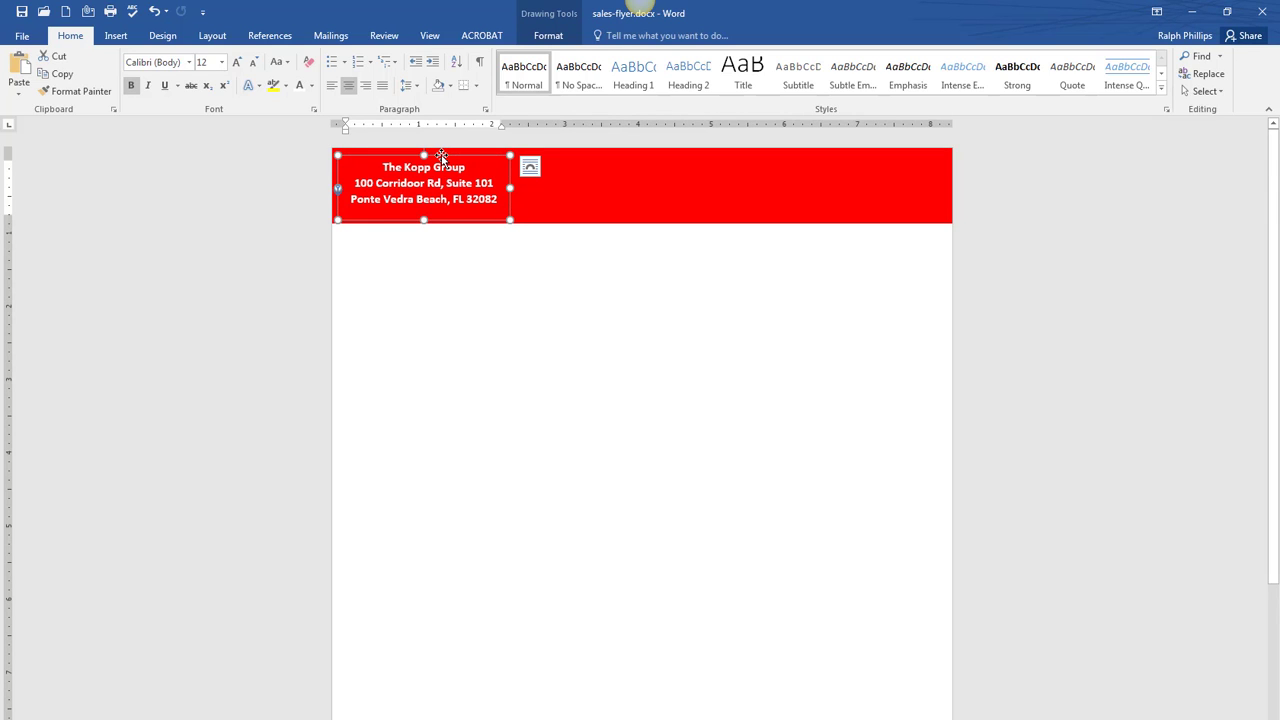
# - Copy the bold address box to the right end of the red header and select the copy's text
pyautogui.moveTo(442, 155)
pyautogui.mouseDown()
pyautogui.moveTo(471, 155)
pyautogui.moveTo(443, 152)
pyautogui.mouseUp()
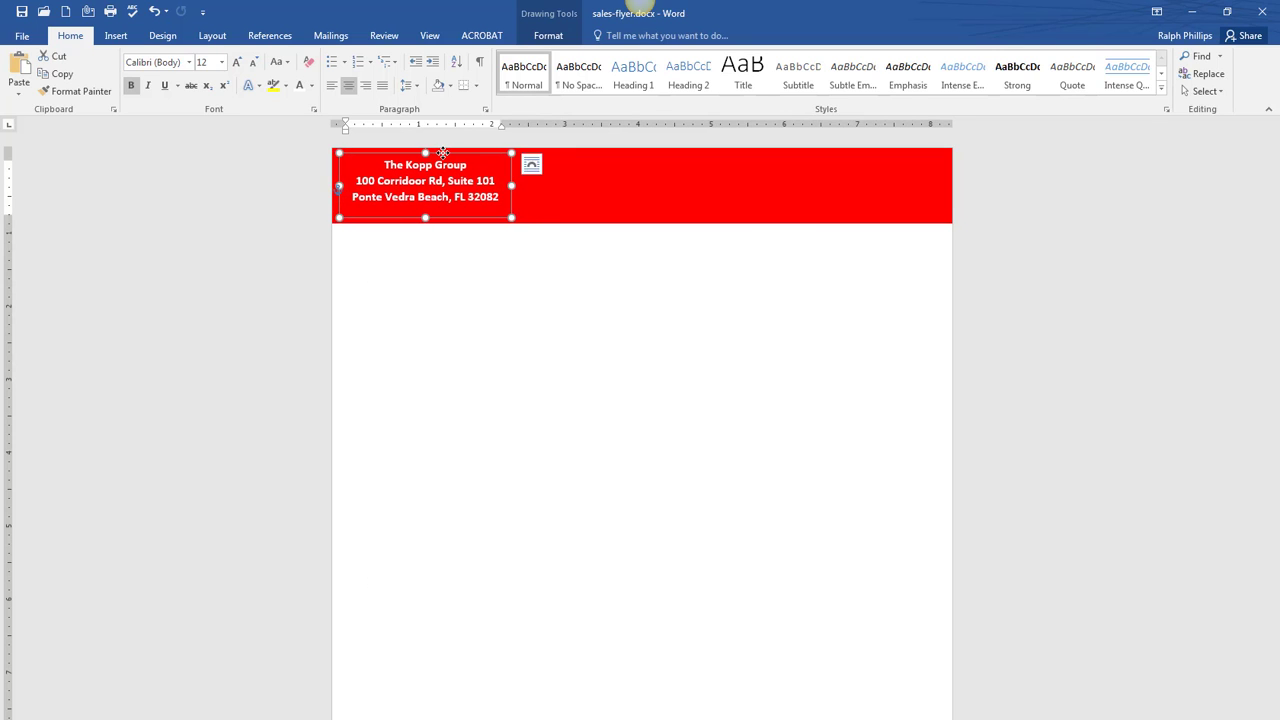
pyautogui.click(582, 202)
pyautogui.click(462, 161)
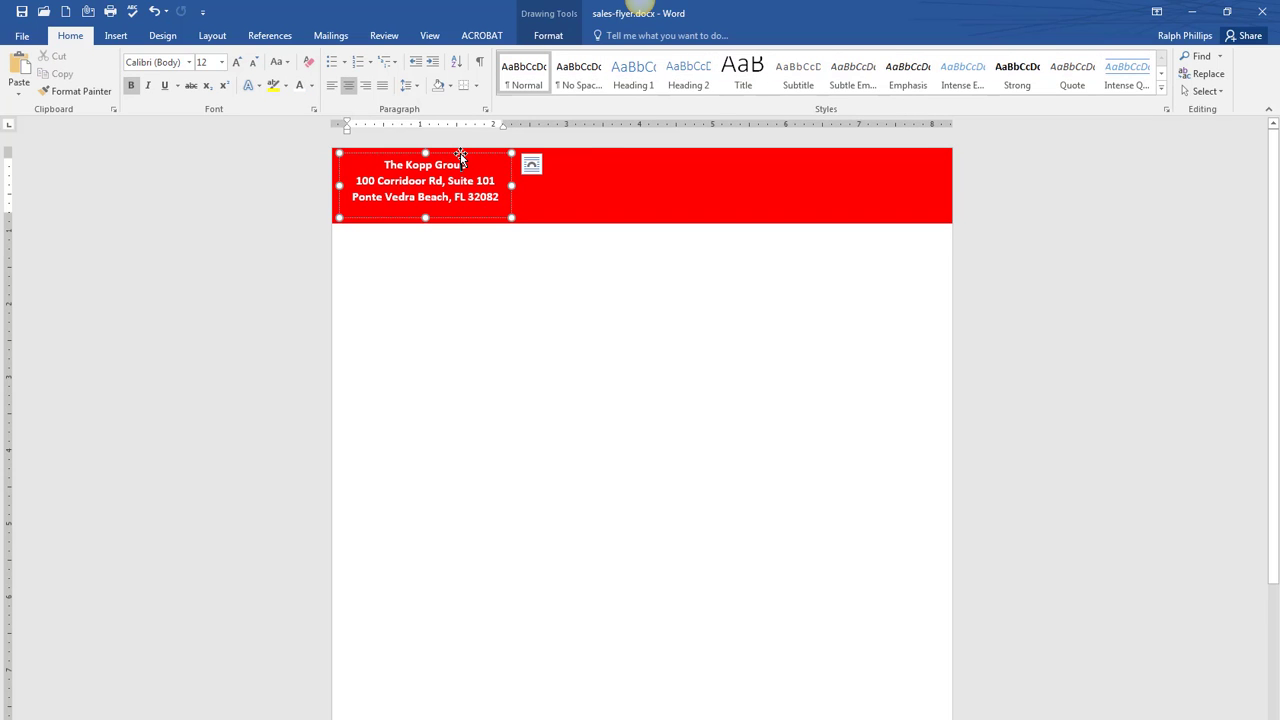
pyautogui.click(461, 154)
pyautogui.moveTo(463, 154); pyautogui.dragTo(899, 157)
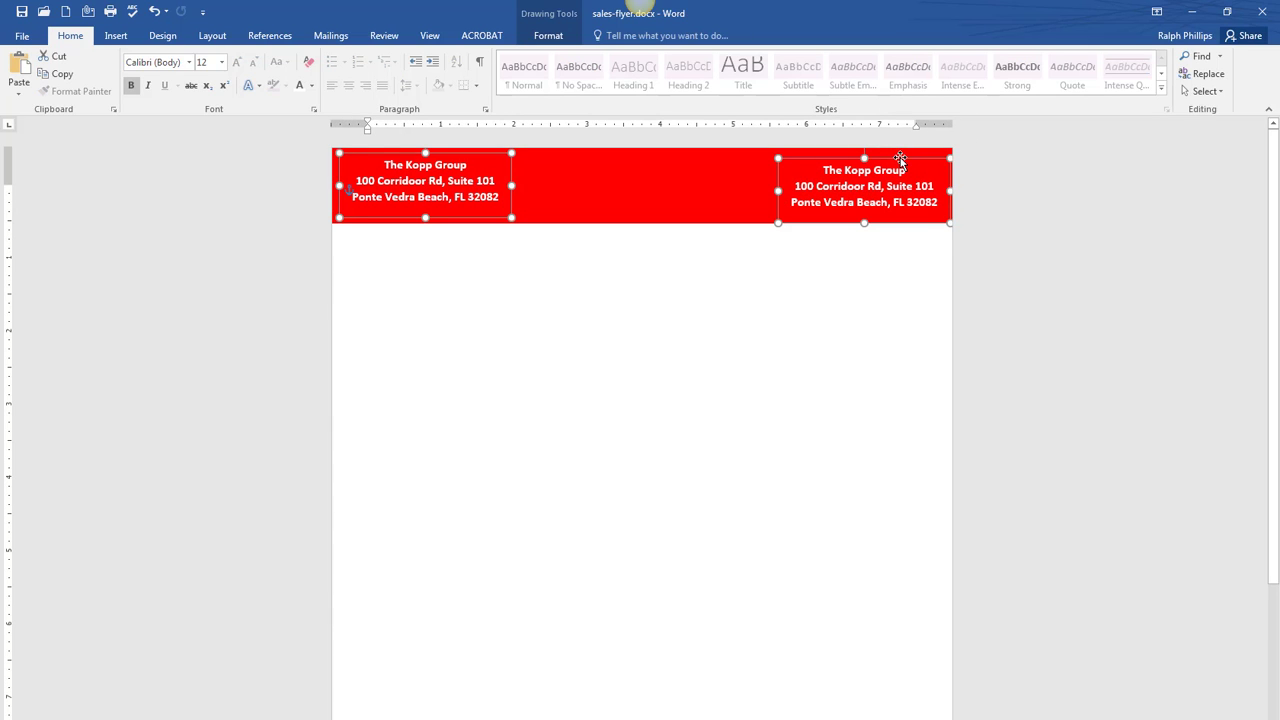
pyautogui.moveTo(900, 157); pyautogui.dragTo(900, 158)
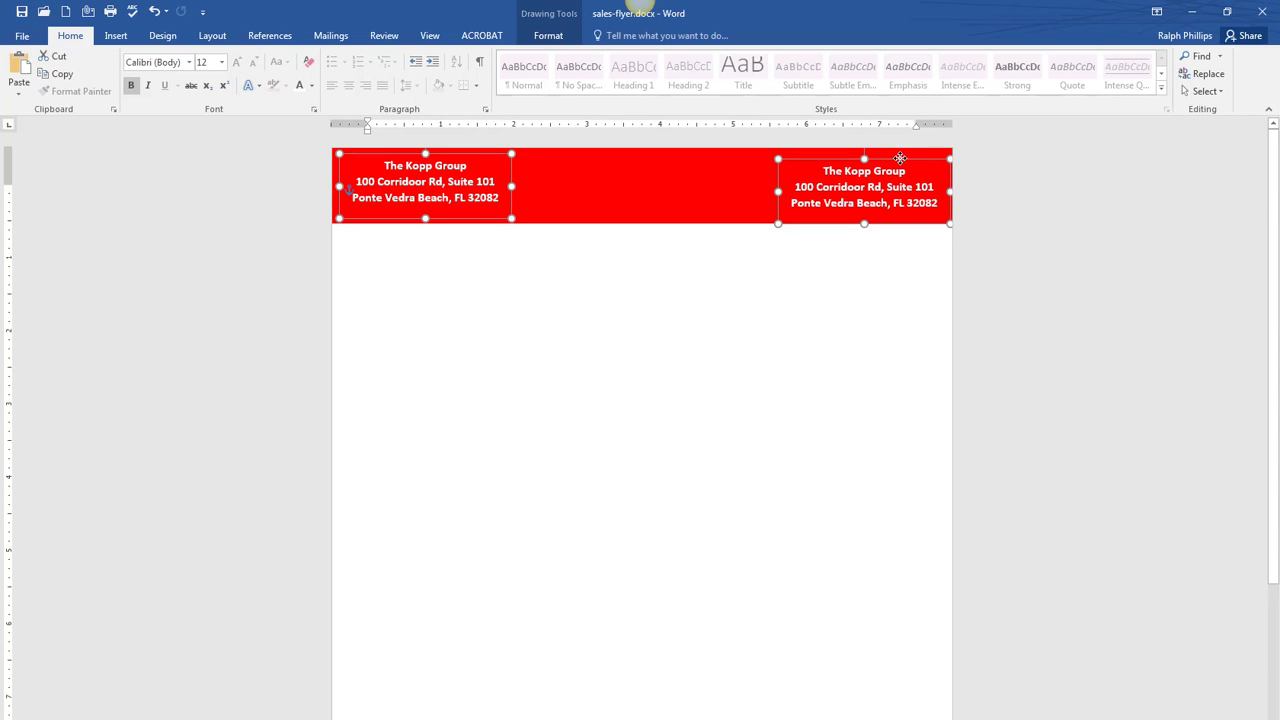
pyautogui.click(688, 249)
pyautogui.click(845, 160)
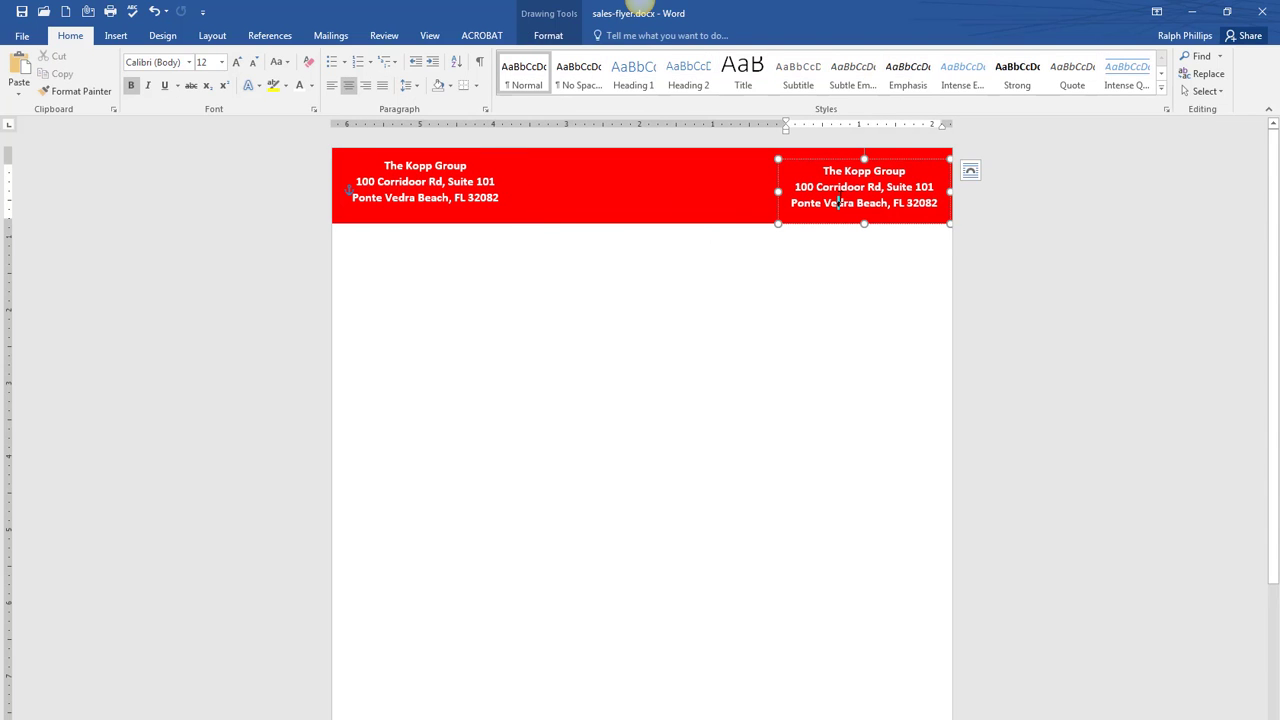
pyautogui.moveTo(845, 160); pyautogui.dragTo(843, 157)
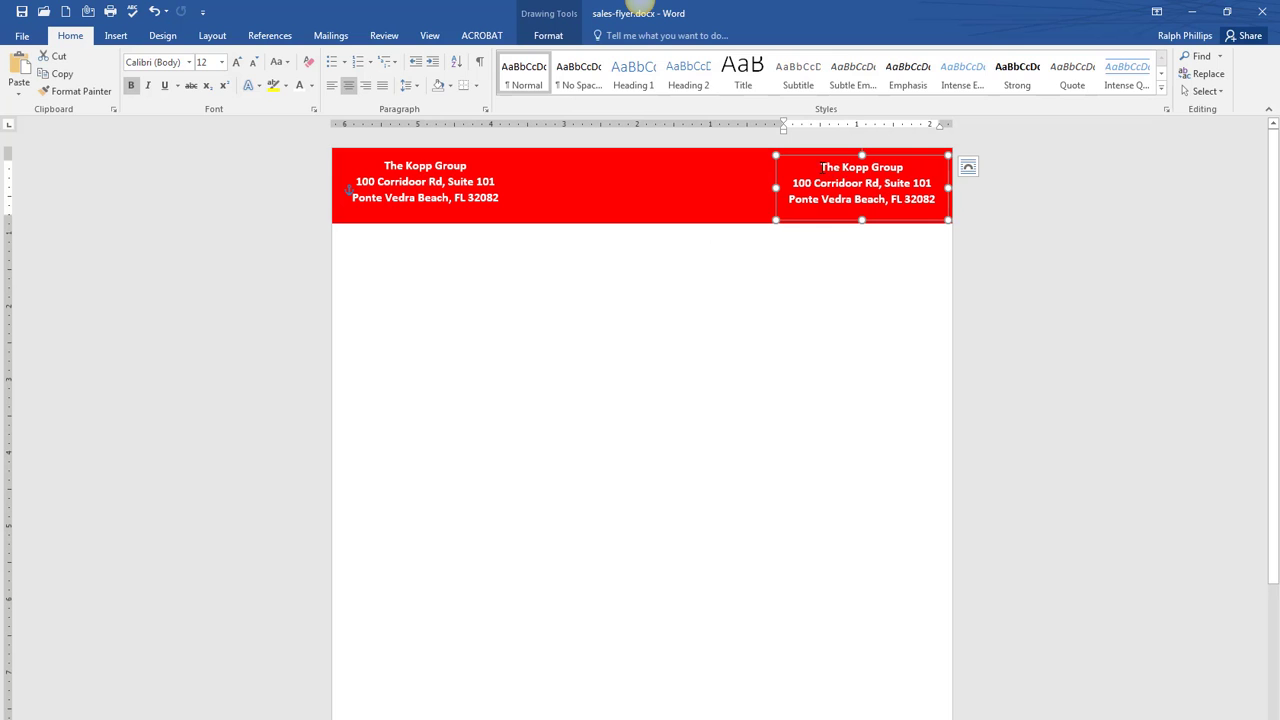
# - Replace the copied address text with $182,000
pyautogui.hotkey('ctrl', 'a')
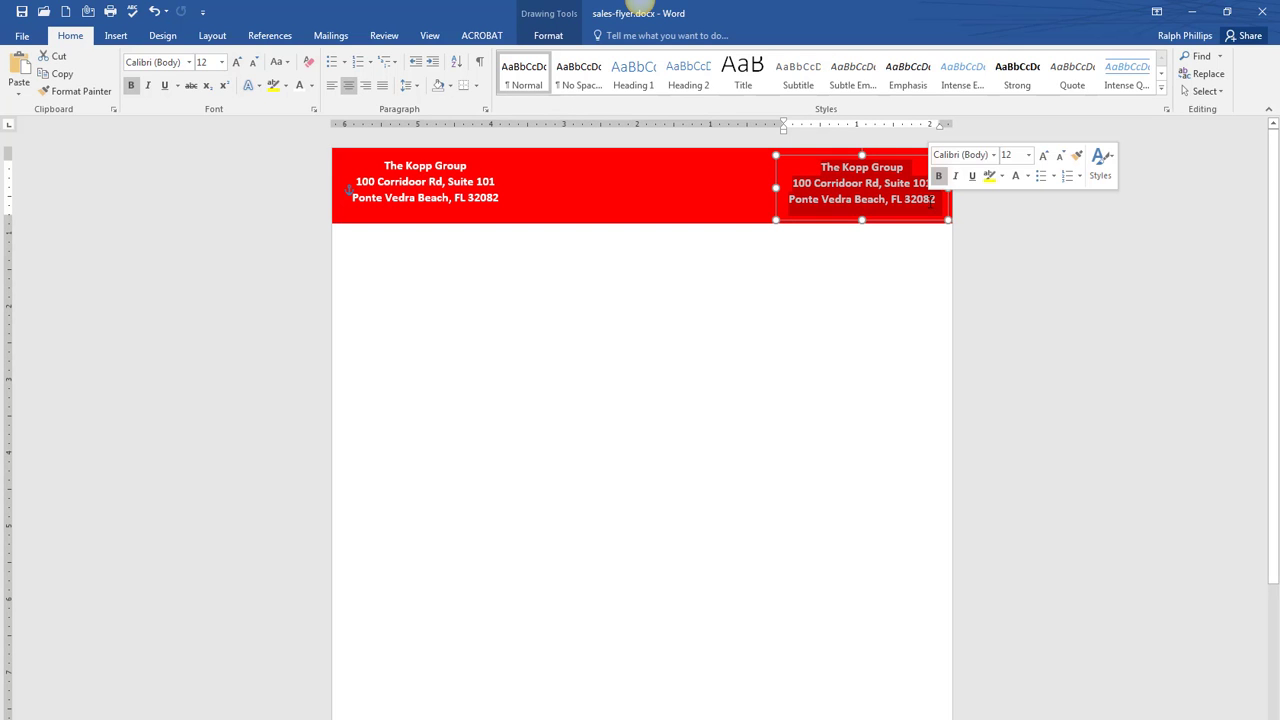
pyautogui.press('BackSpace')
pyautogui.write('$182')
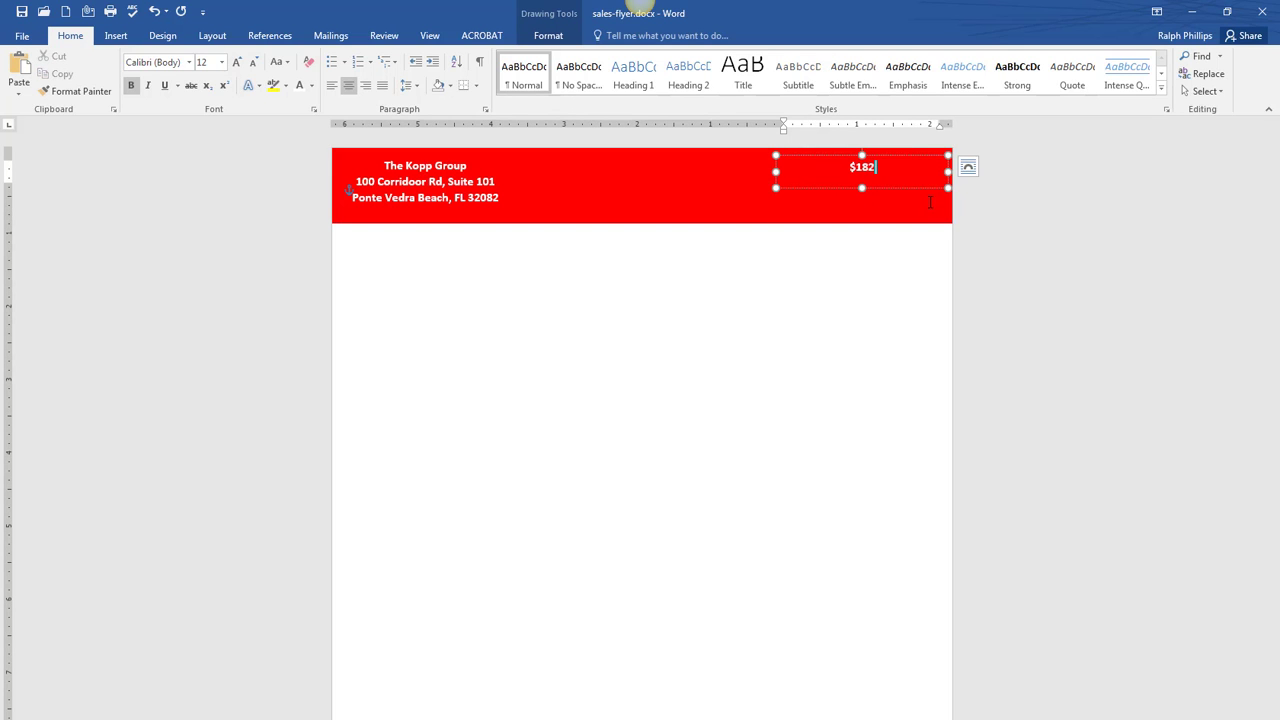
pyautogui.write(',000')
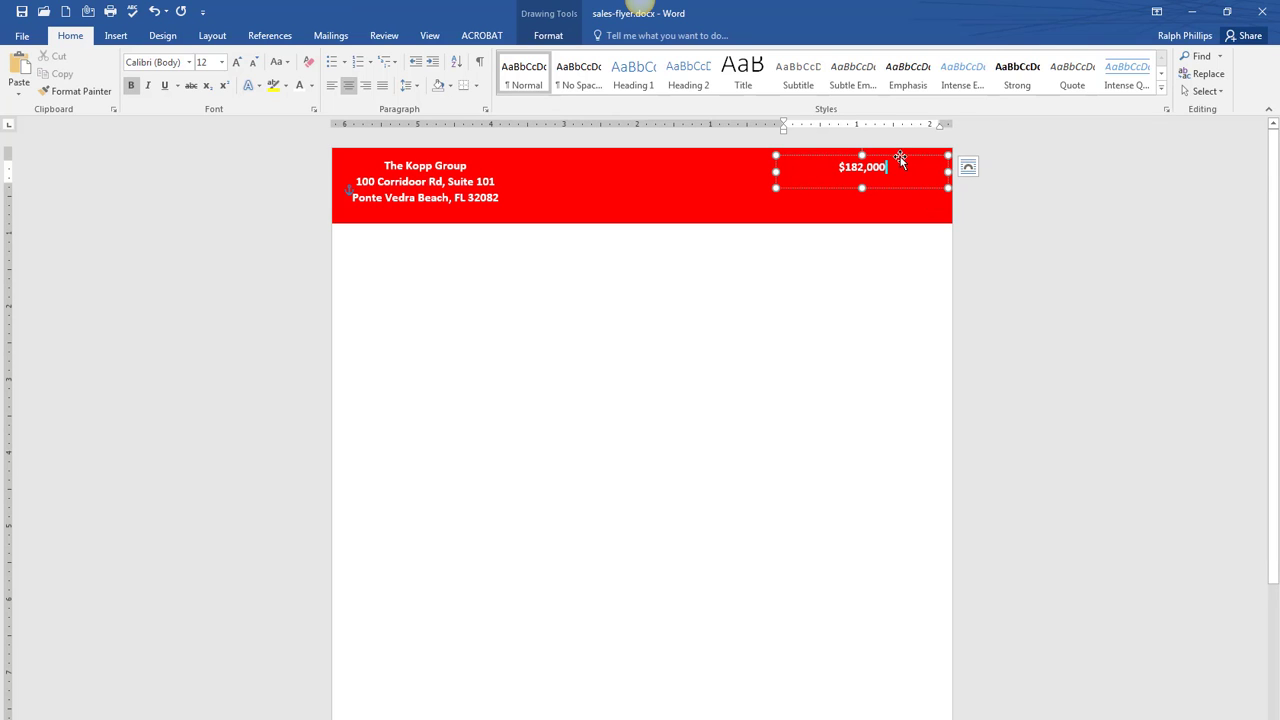
# - Size the price to 36 pt and adjust its box to fit inside the red header
pyautogui.click(808, 158)
pyautogui.click(237, 61)
pyautogui.click(236, 60)
pyautogui.click(236, 60)
pyautogui.click(236, 60)
pyautogui.click(236, 60)
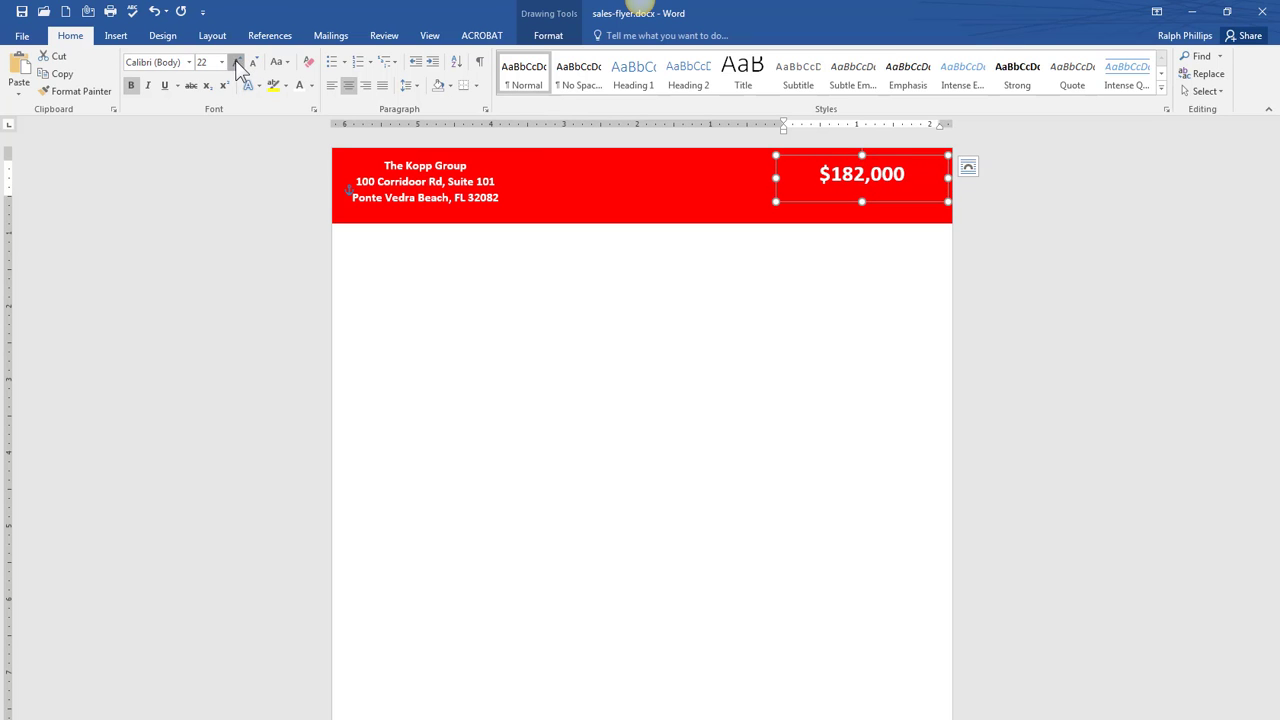
pyautogui.click(236, 62)
pyautogui.click(236, 62)
pyautogui.click(236, 60)
pyautogui.click(236, 60)
pyautogui.click(236, 60)
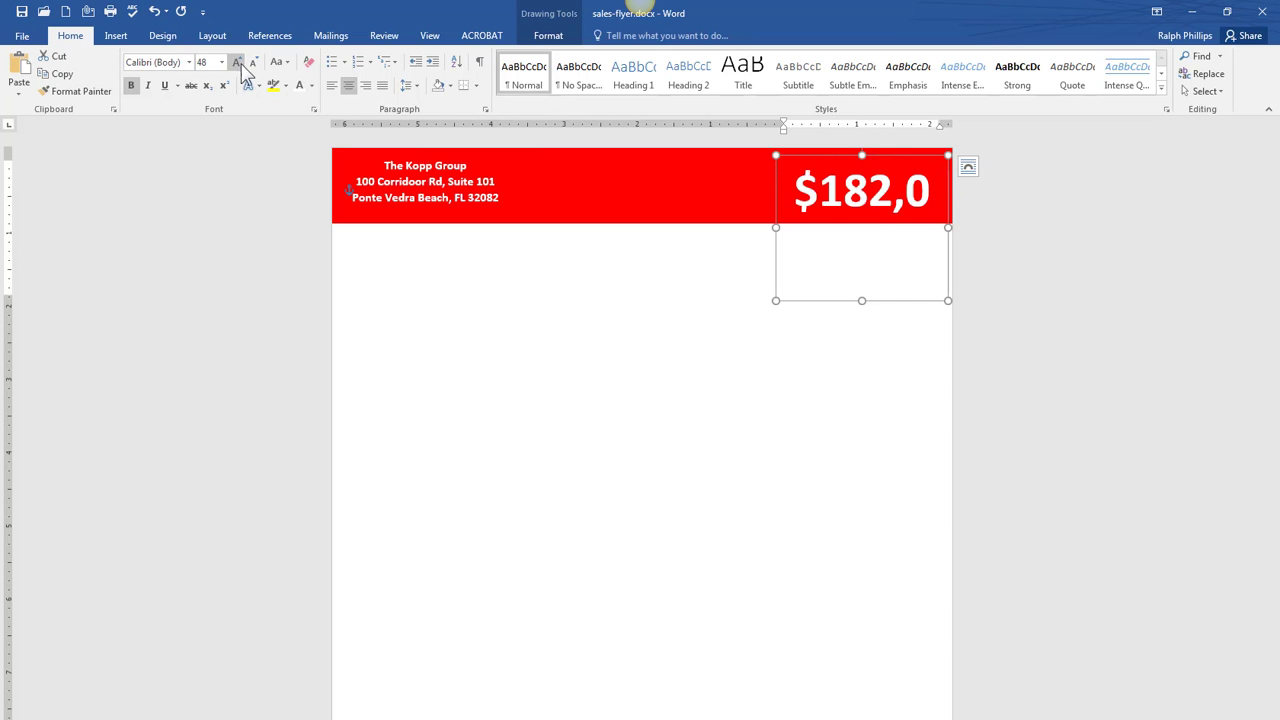
pyautogui.click(254, 62)
pyautogui.click(254, 62)
pyautogui.click(254, 62)
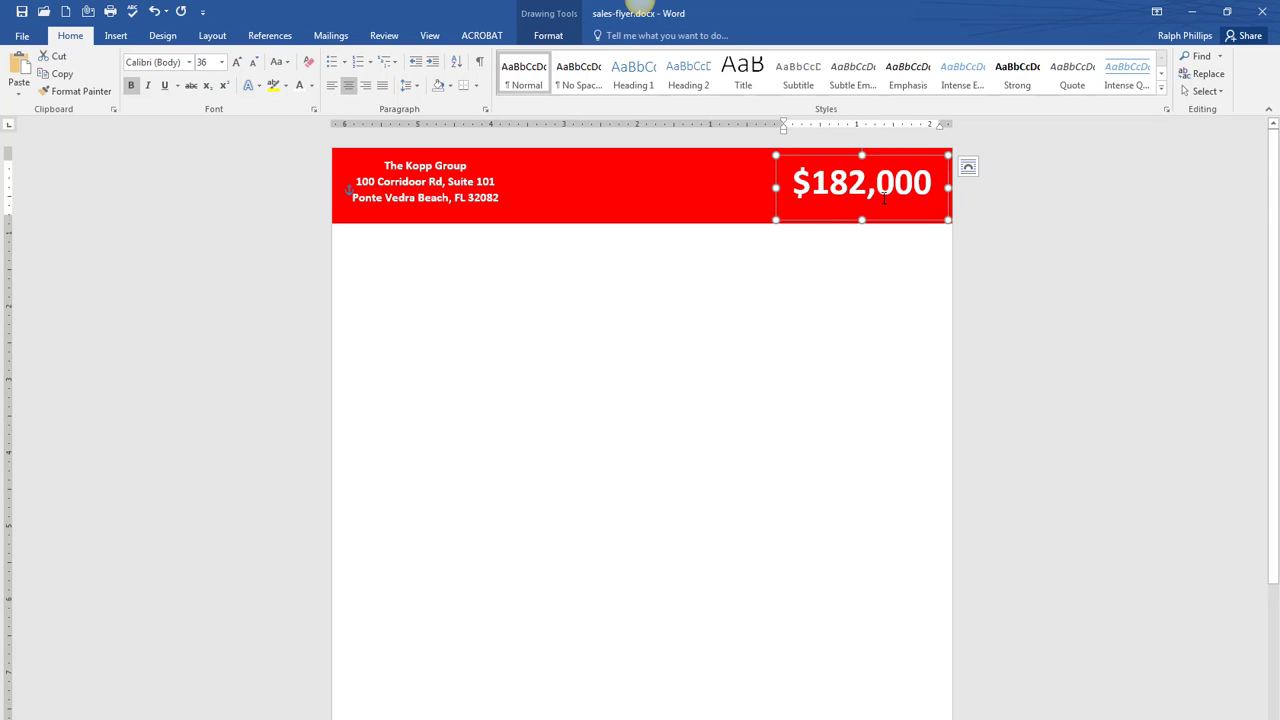
pyautogui.moveTo(861, 218); pyautogui.dragTo(859, 212)
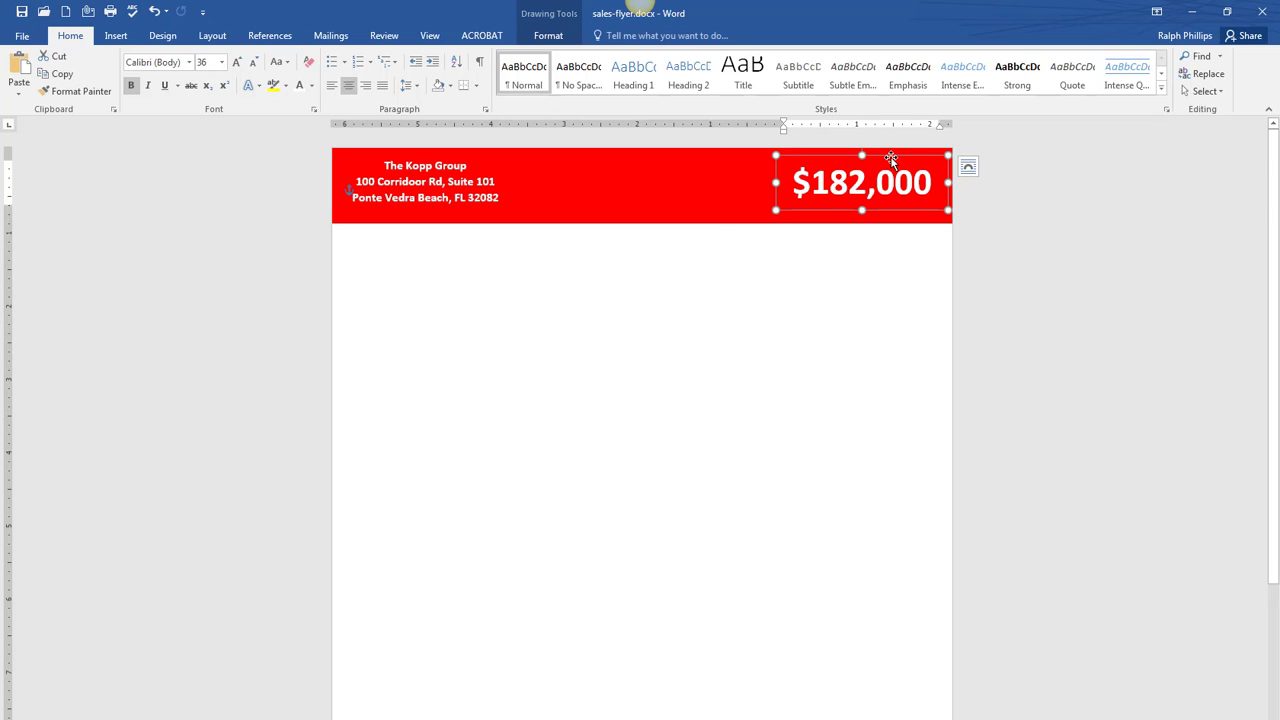
pyautogui.moveTo(891, 156); pyautogui.dragTo(891, 161)
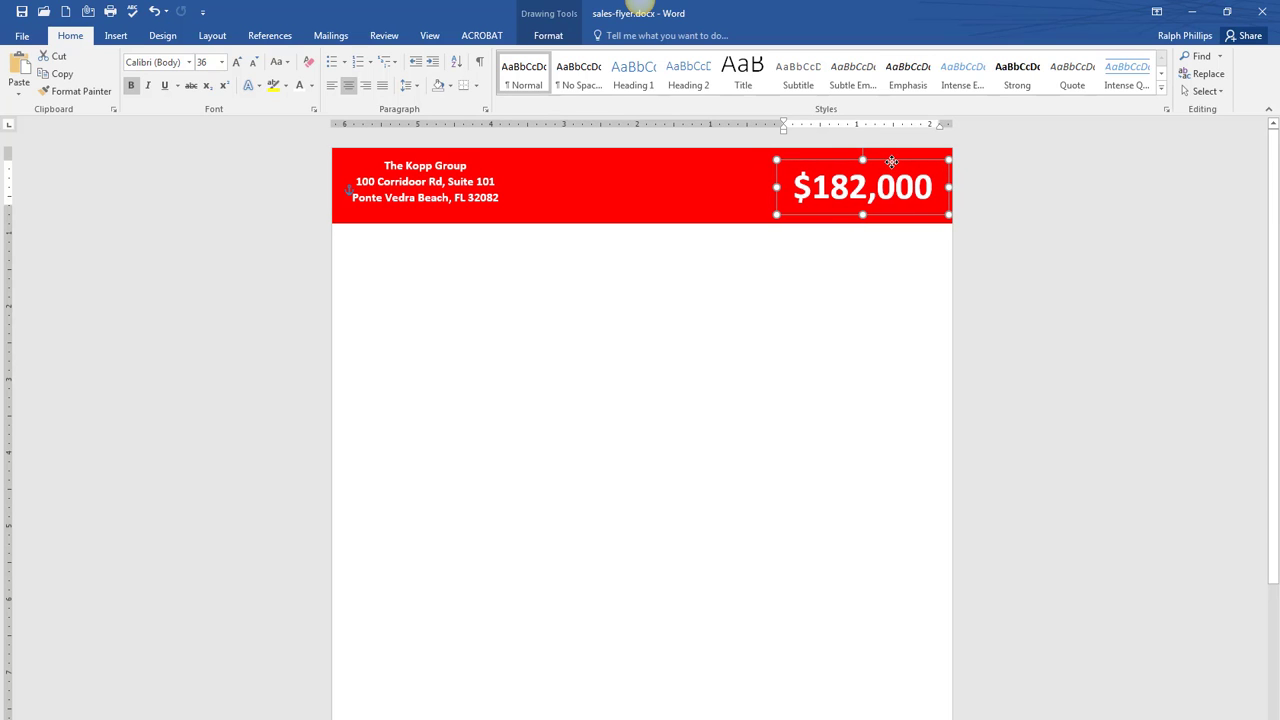
pyautogui.click(368, 190)
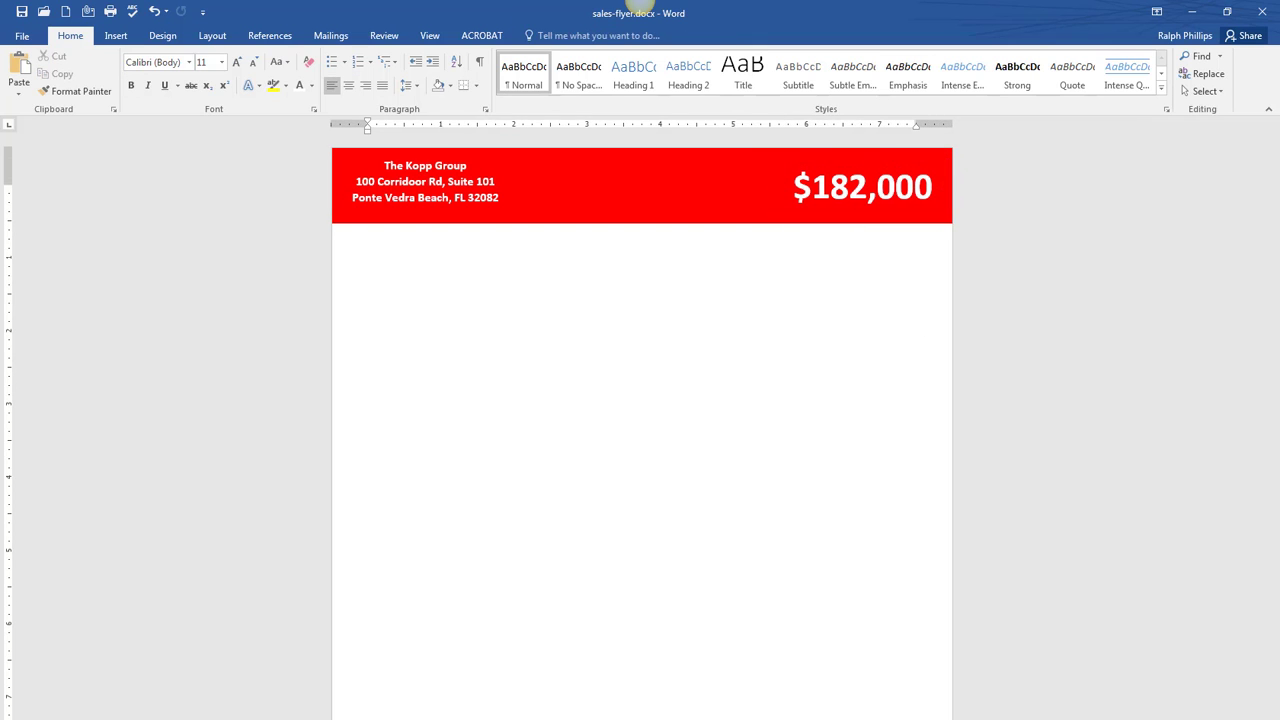
# - View the salesflyer4.jpg sample flyer over the Word page, then close IrfanView
pyautogui.moveTo(1279, 220); pyautogui.dragTo(505, 260)
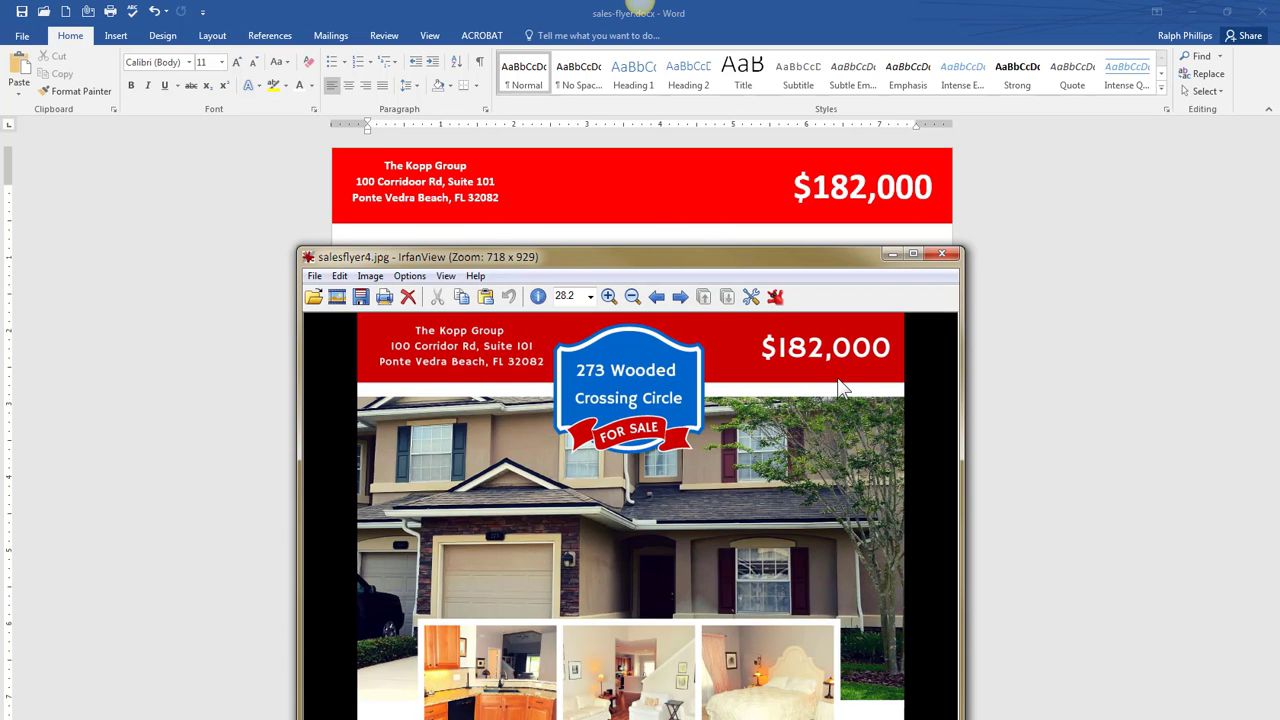
pyautogui.moveTo(642, 255); pyautogui.dragTo(1279, 258)
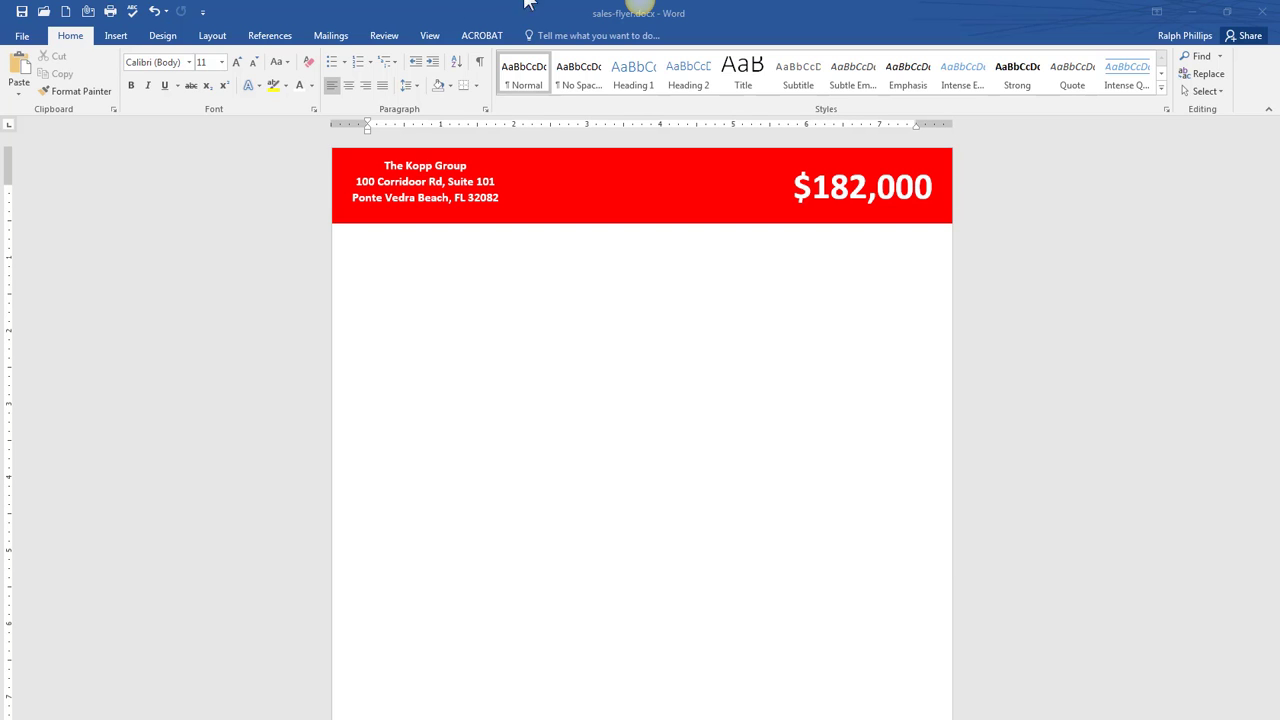
pyautogui.click(459, 22)
pyautogui.moveTo(1279, 242); pyautogui.dragTo(604, 64)
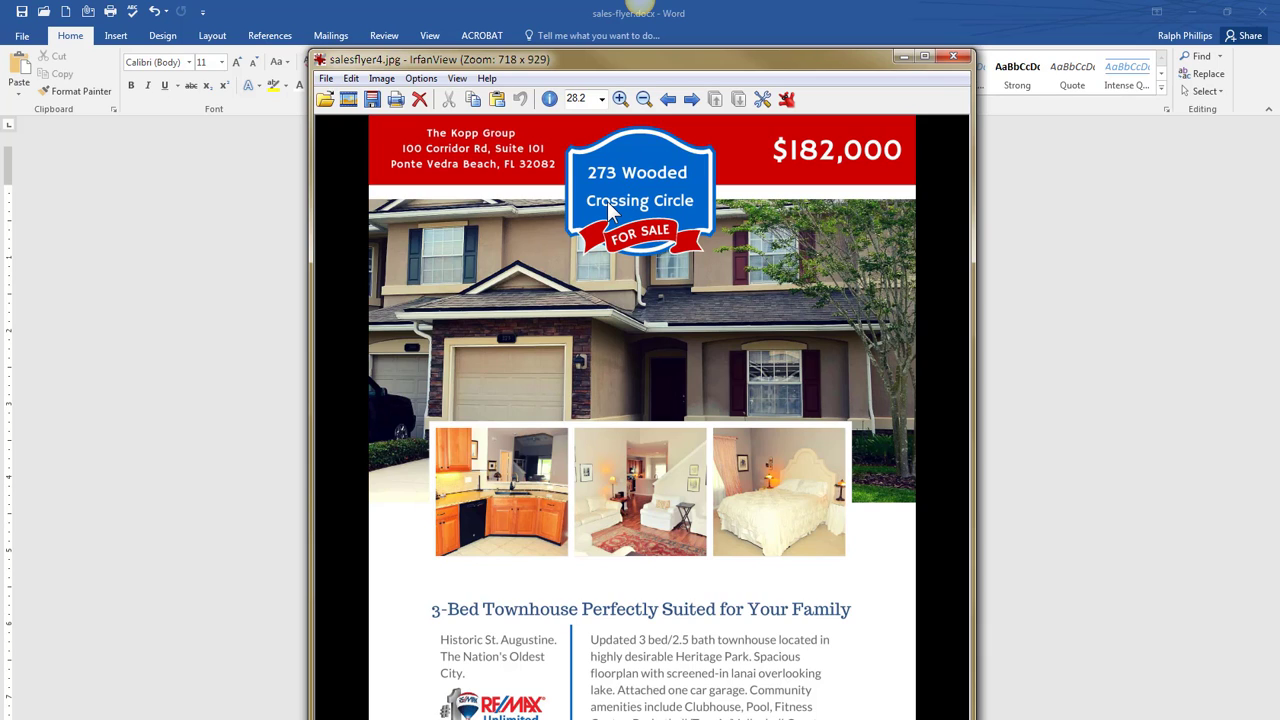
pyautogui.moveTo(590, 62); pyautogui.dragTo(689, 52)
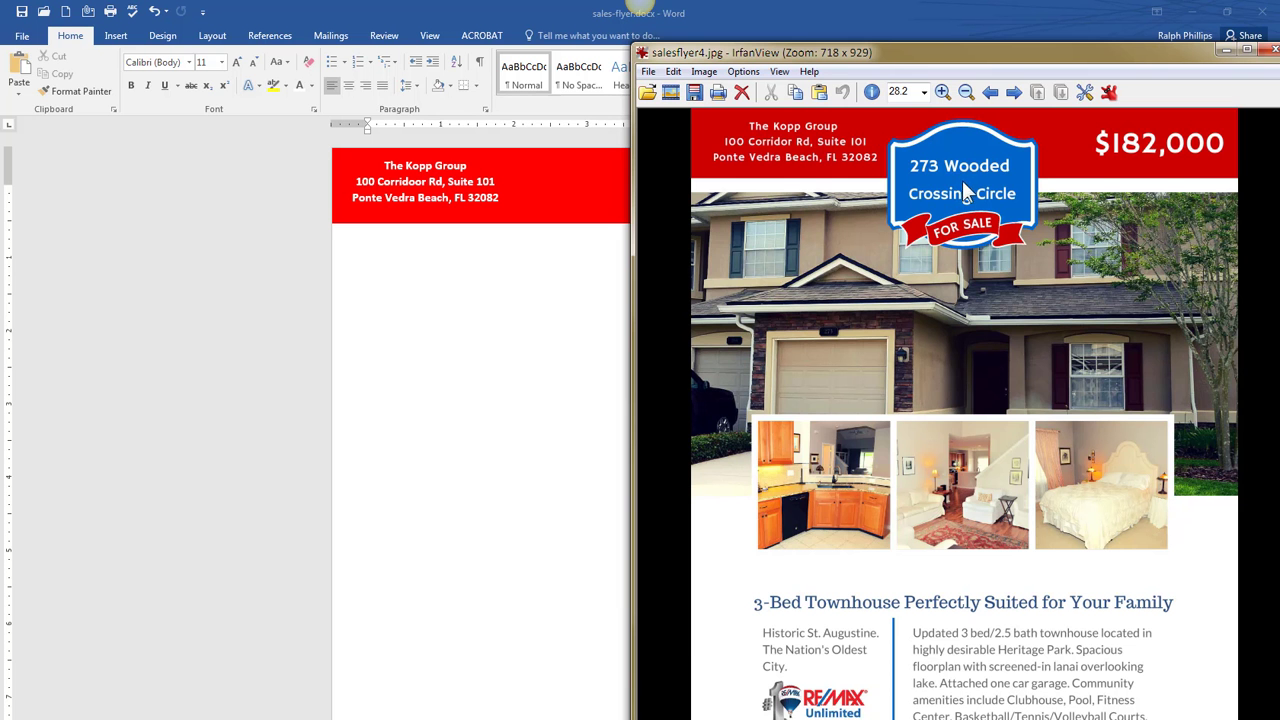
pyautogui.click(1111, 92)
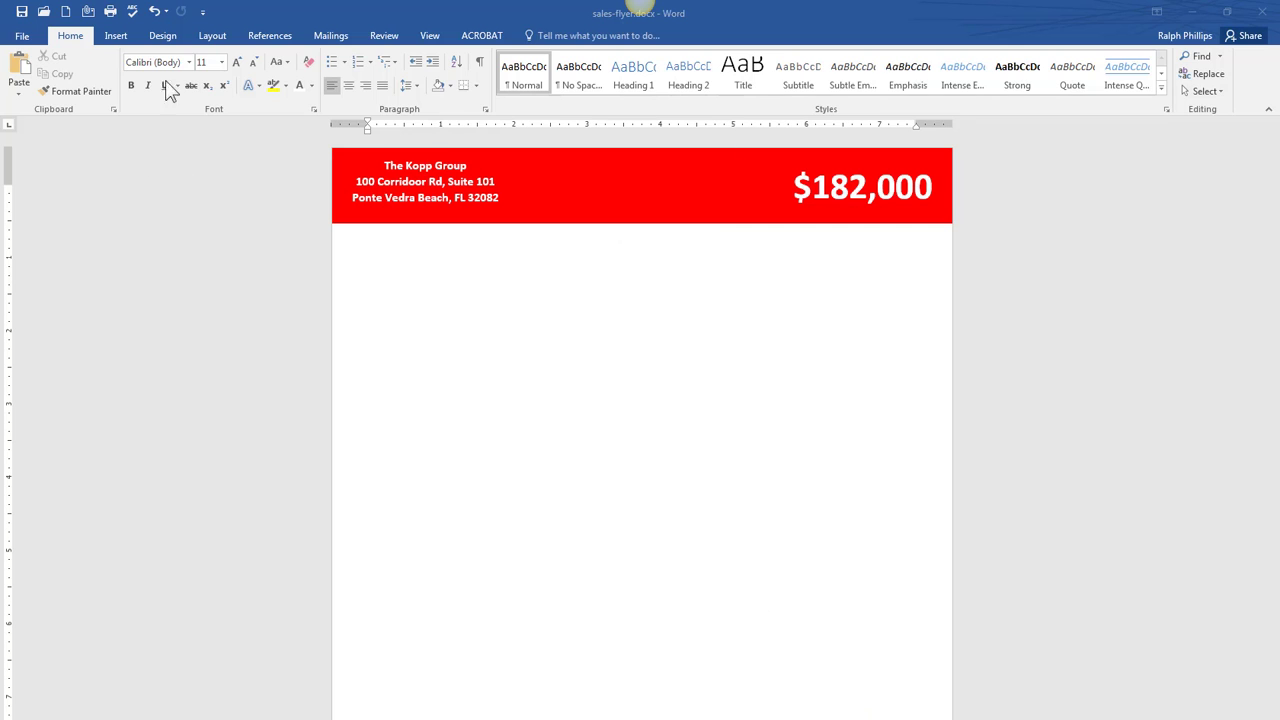
# - Draw a blue Wave shape below the red header and make it ready to hold text
pyautogui.click(116, 36)
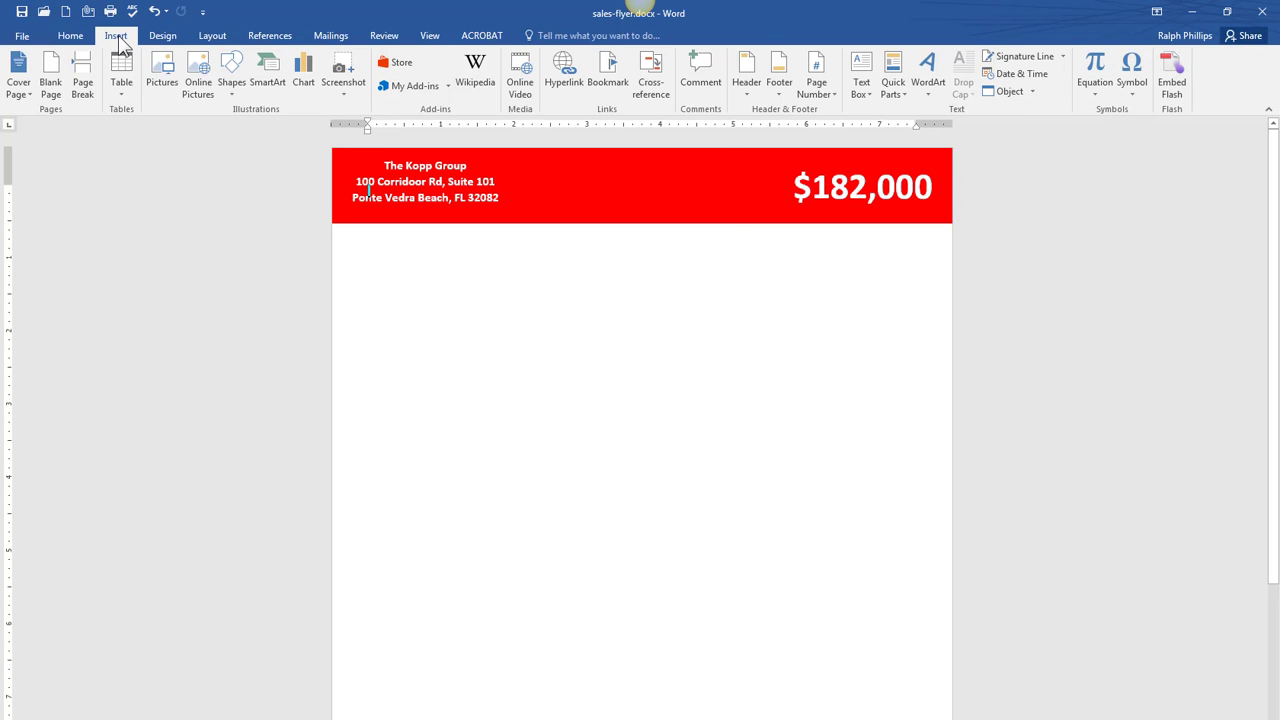
pyautogui.click(226, 84)
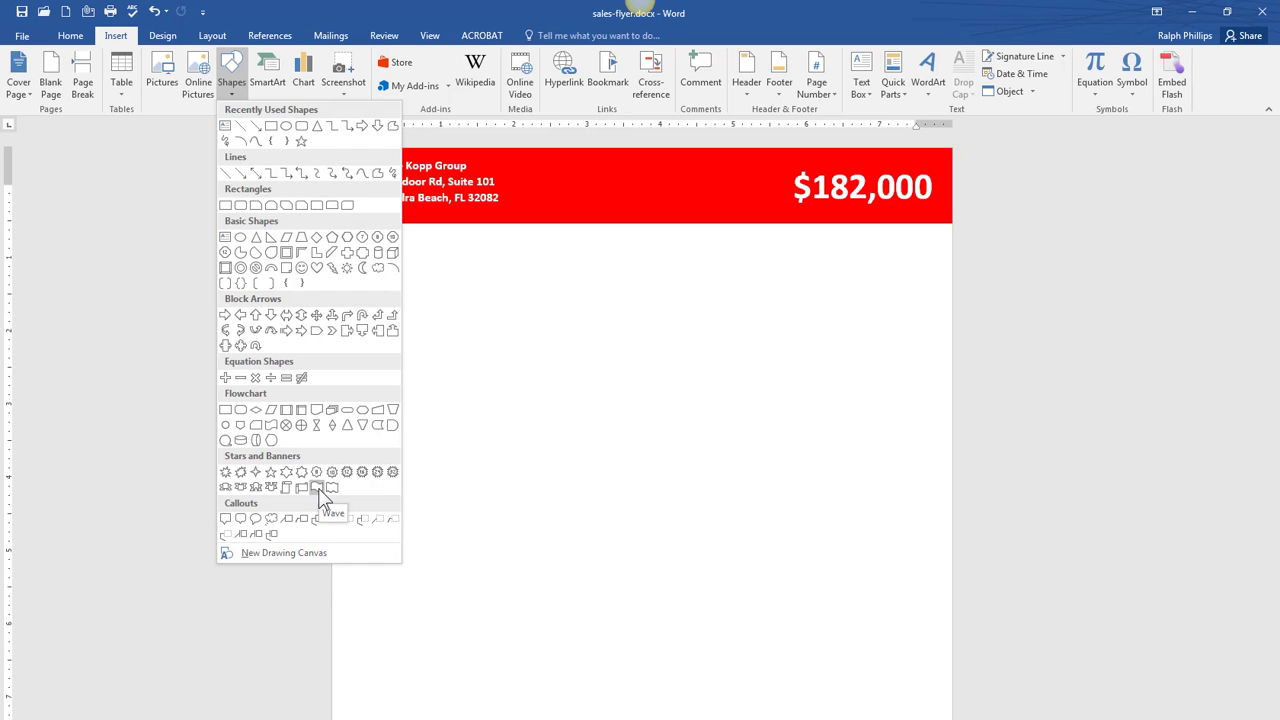
pyautogui.click(318, 489)
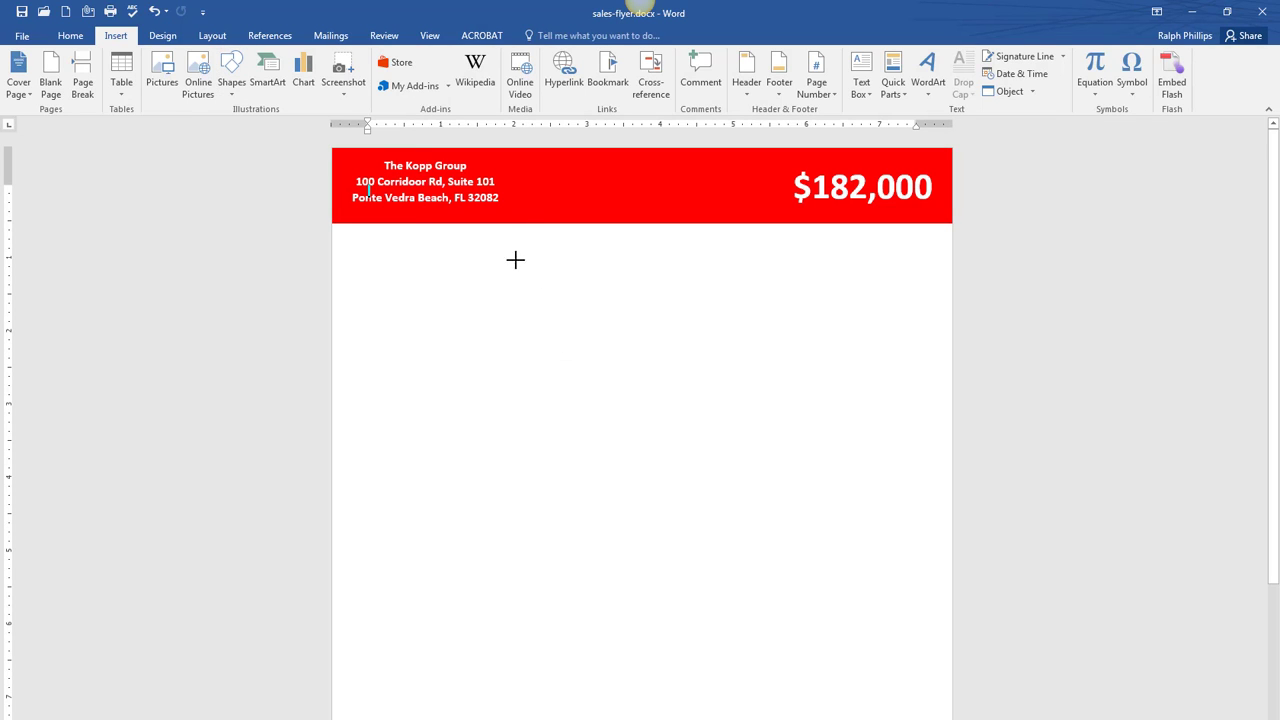
pyautogui.moveTo(508, 258)
pyautogui.mouseDown()
pyautogui.moveTo(566, 354)
pyautogui.moveTo(746, 371)
pyautogui.moveTo(726, 371)
pyautogui.moveTo(735, 380)
pyautogui.mouseUp()
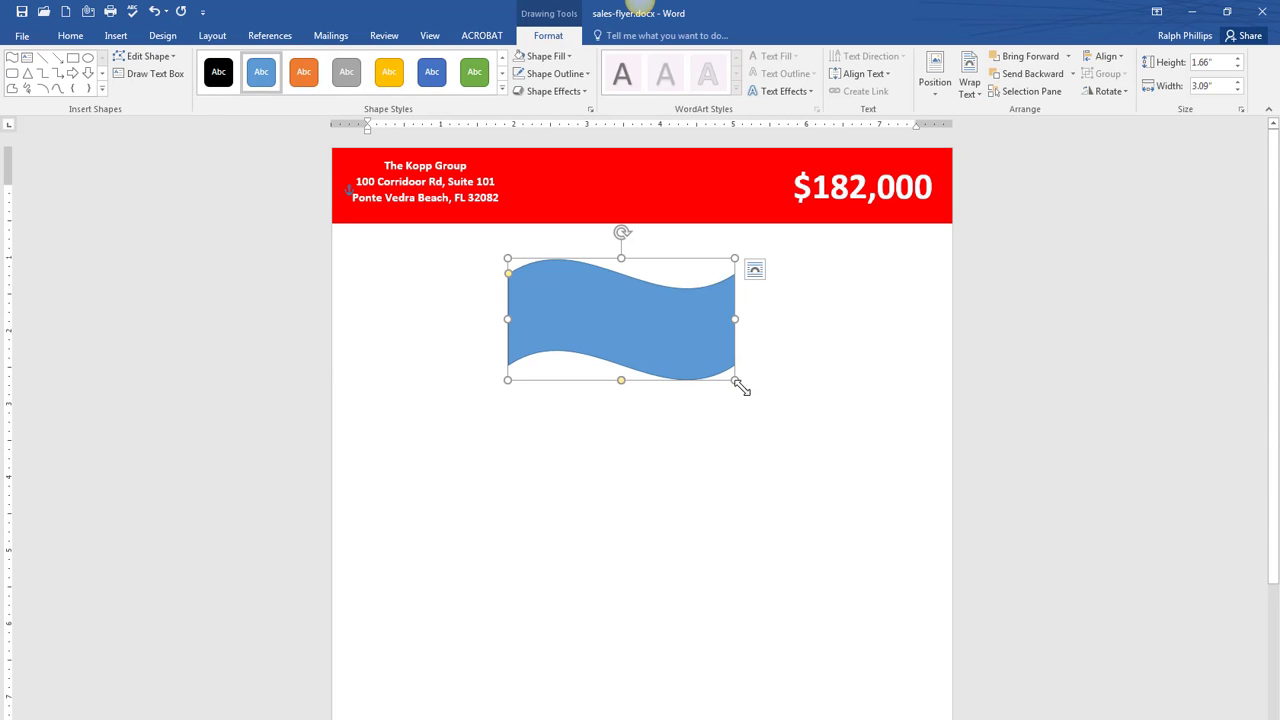
pyautogui.rightClick(611, 310)
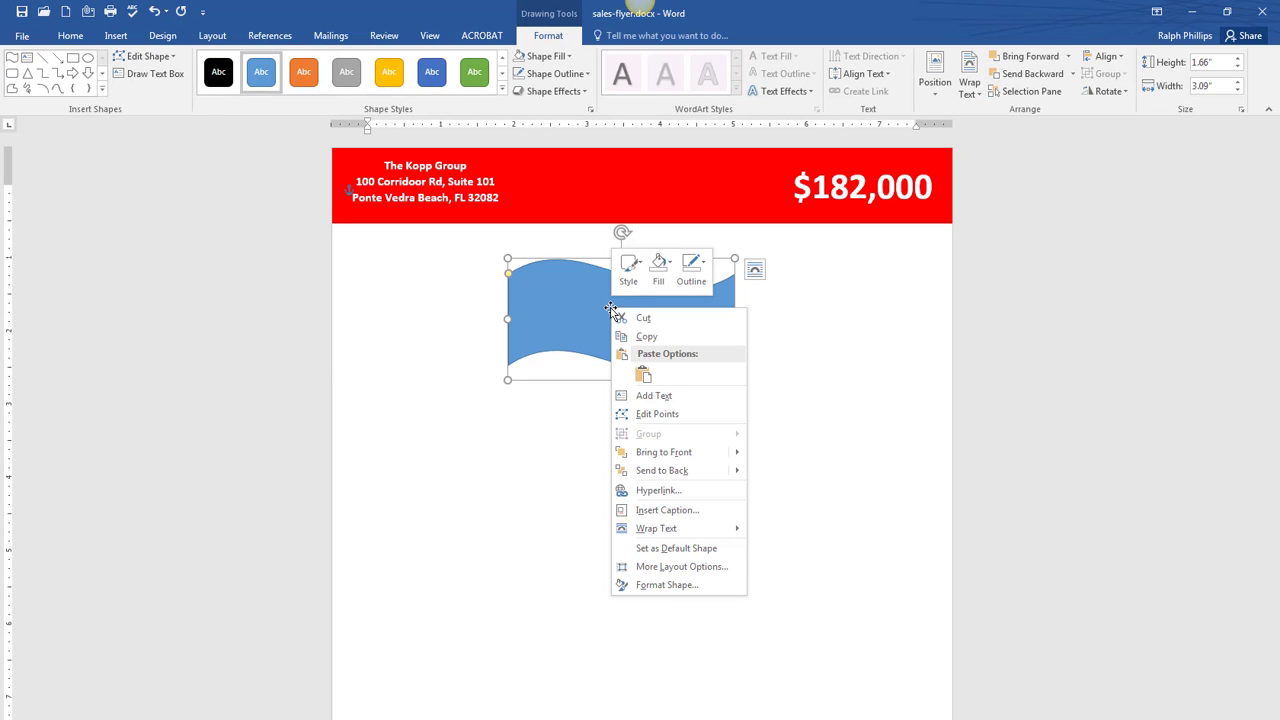
pyautogui.click(654, 396)
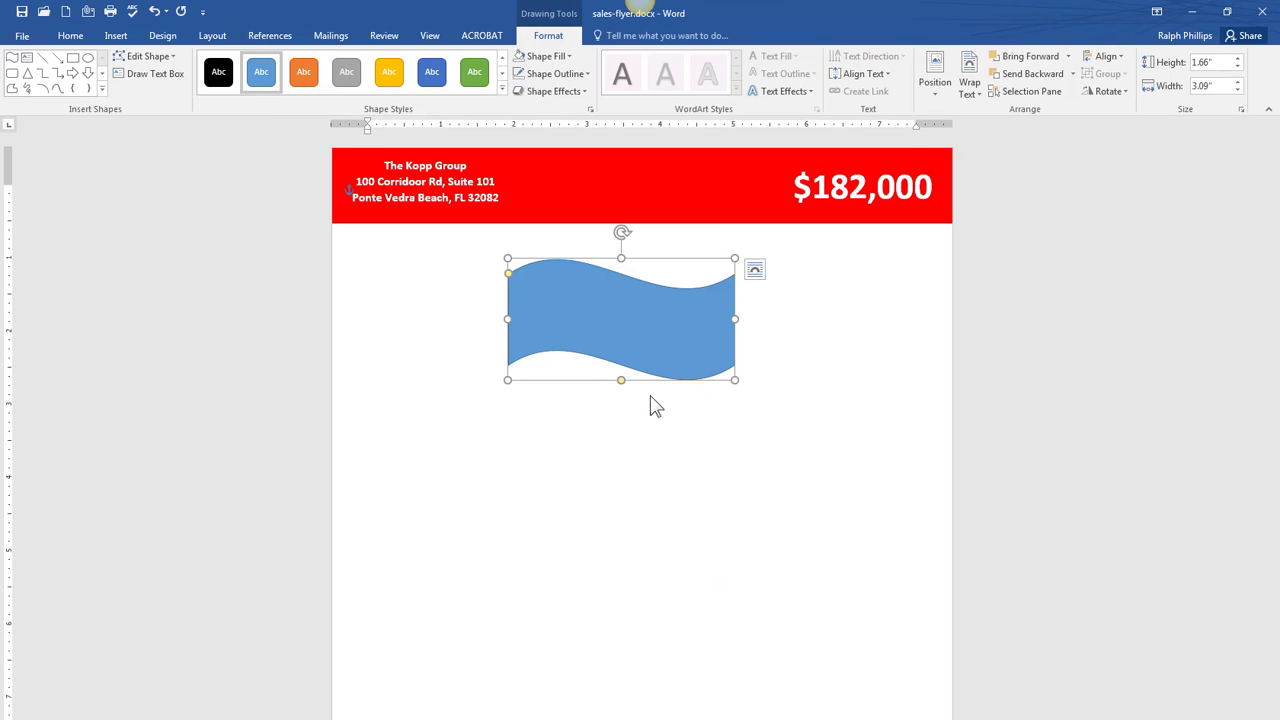
pyautogui.moveTo(1279, 74); pyautogui.dragTo(1115, 71)
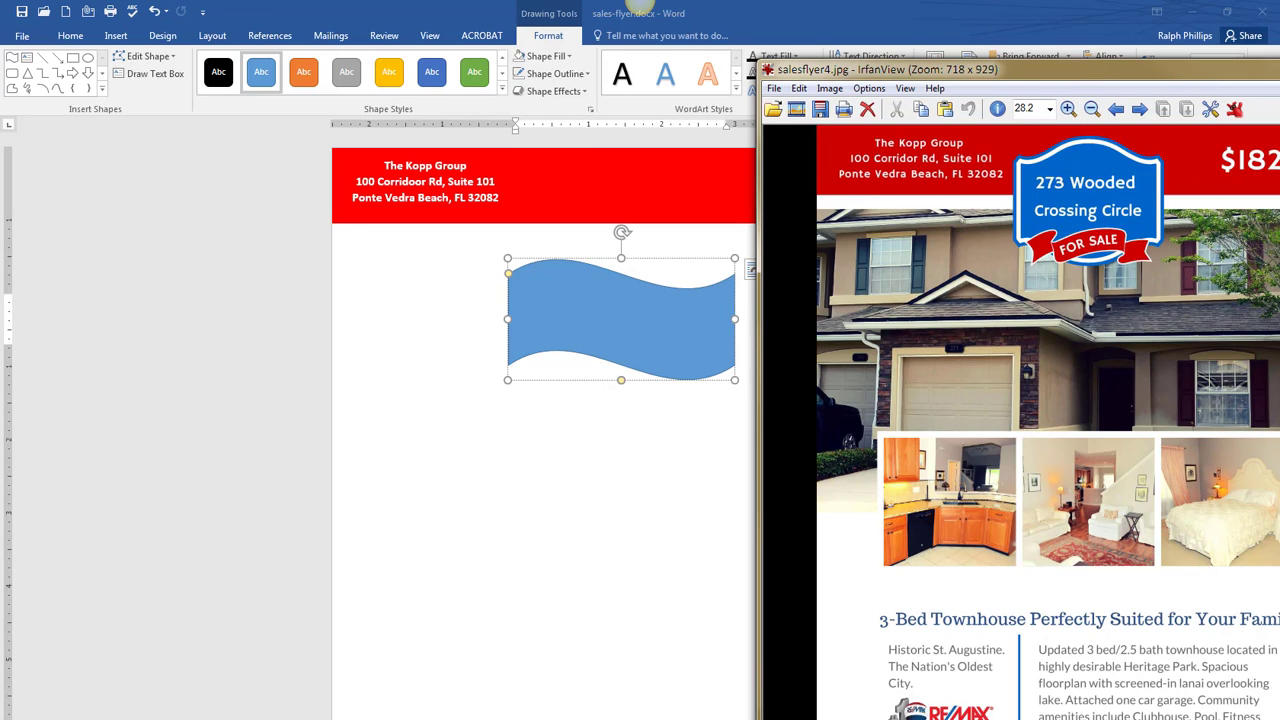
# - Type the property's street address on two lines inside the wave
pyautogui.click(676, 317)
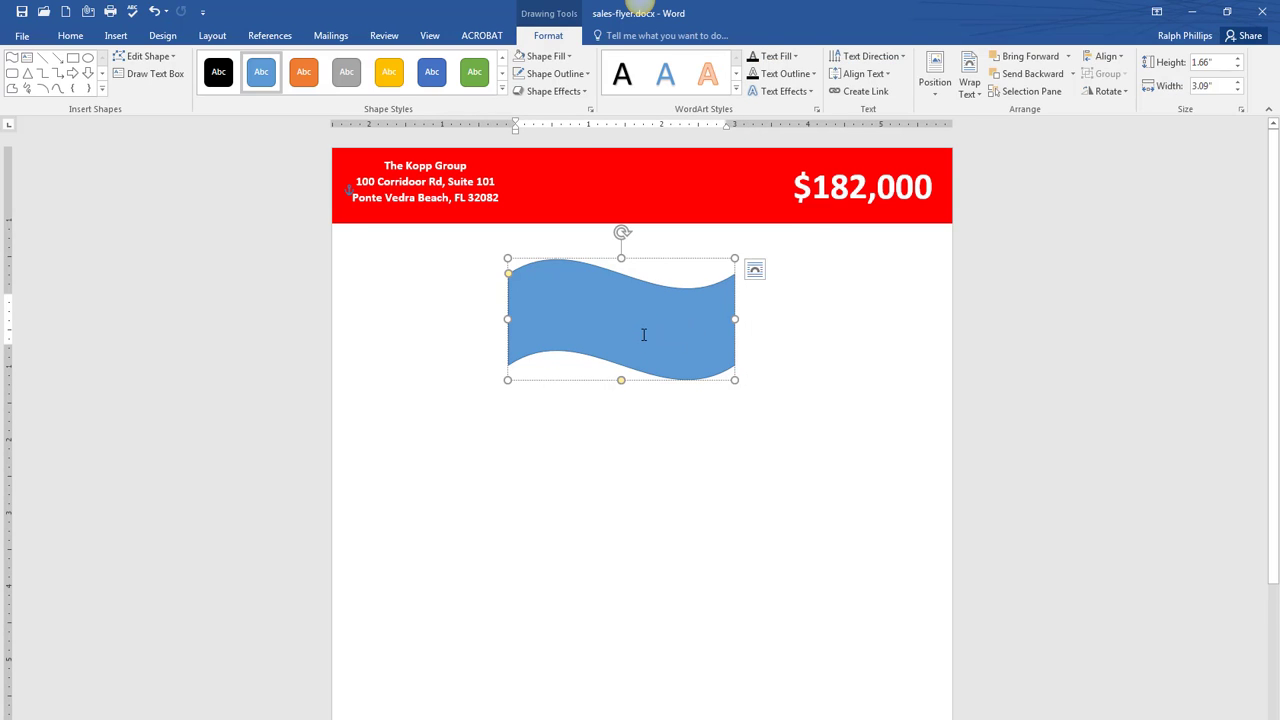
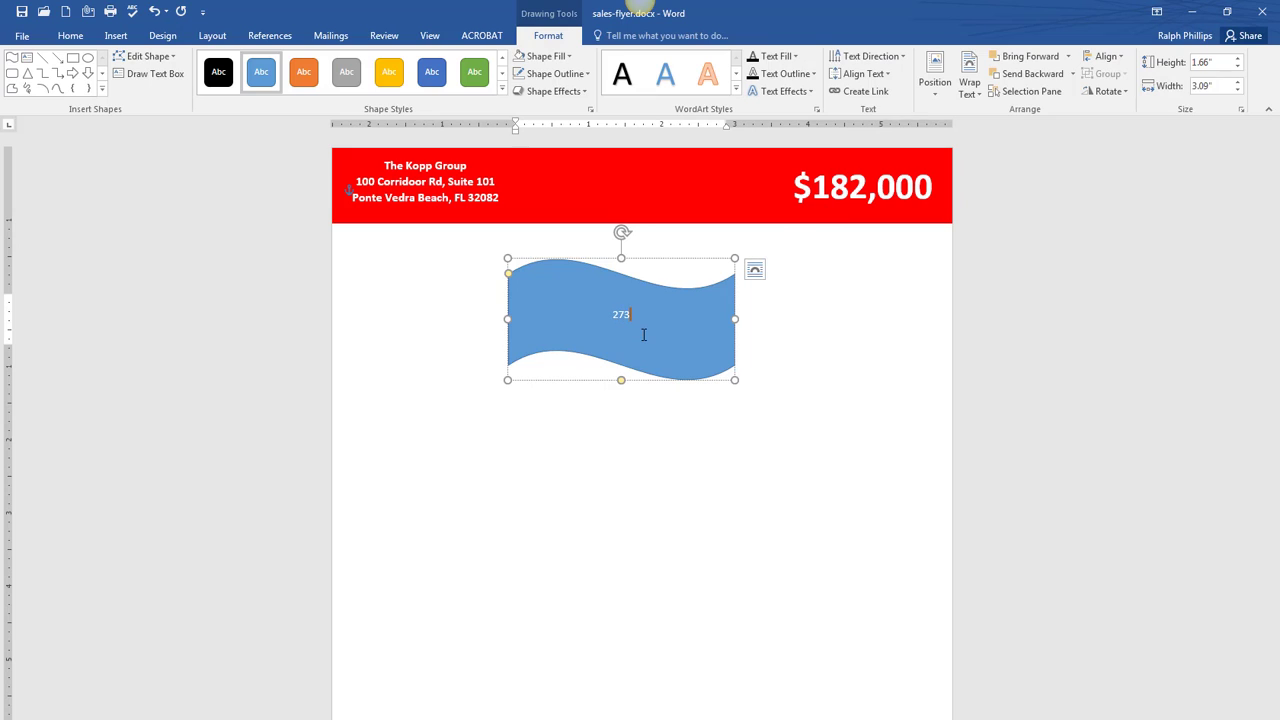
pyautogui.press('Return')
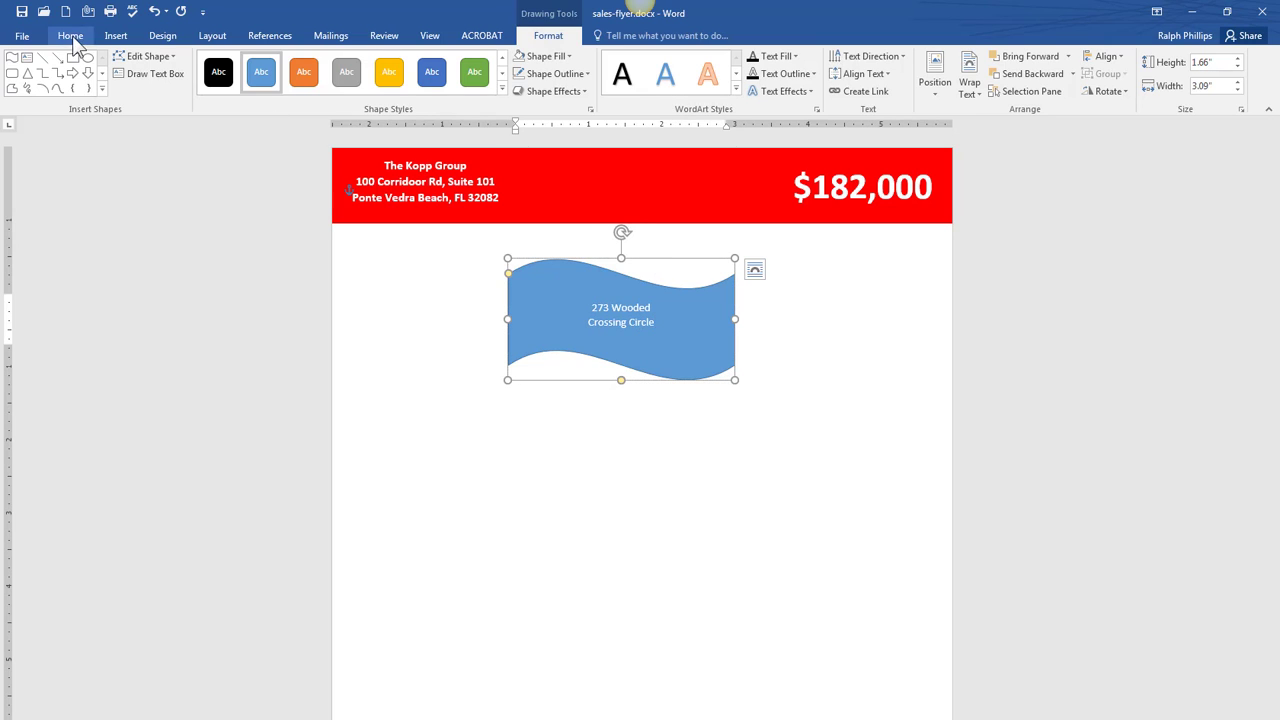
# - Make the wave text bold 20 pt and narrow the wave around it
pyautogui.click(70, 35)
pyautogui.click(238, 62)
pyautogui.click(238, 62)
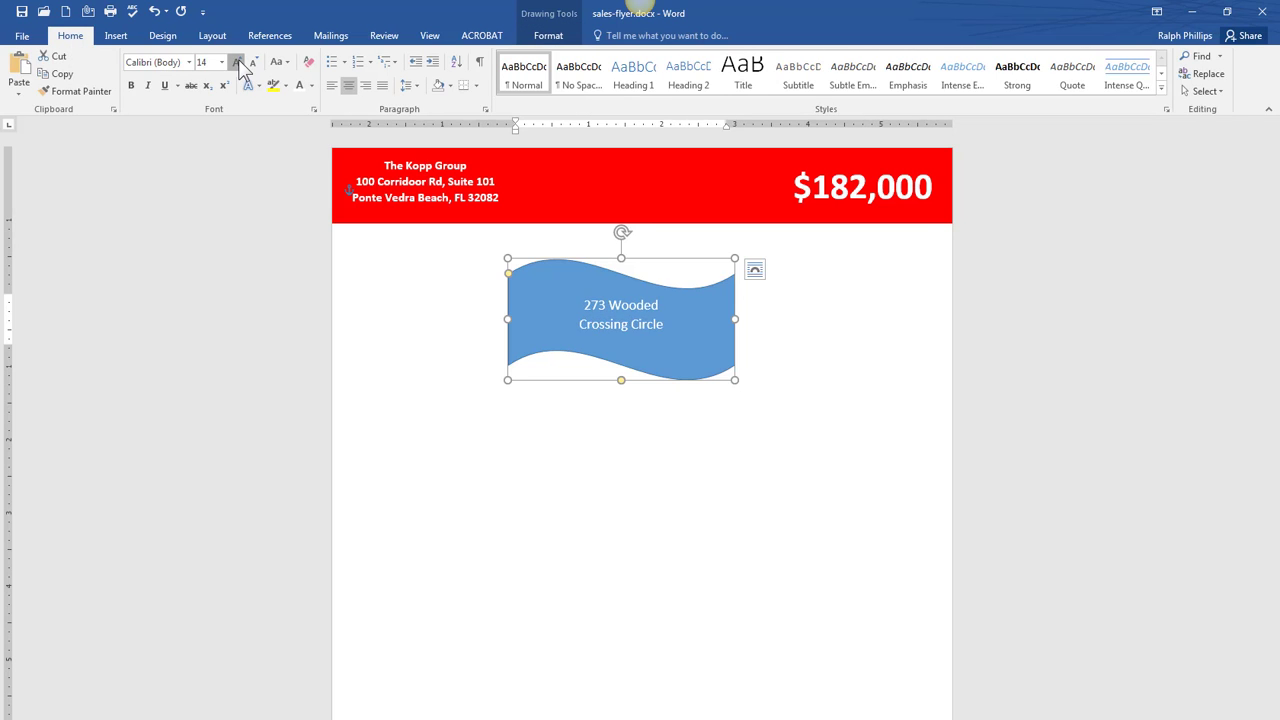
pyautogui.click(238, 62)
pyautogui.click(238, 62)
pyautogui.click(238, 62)
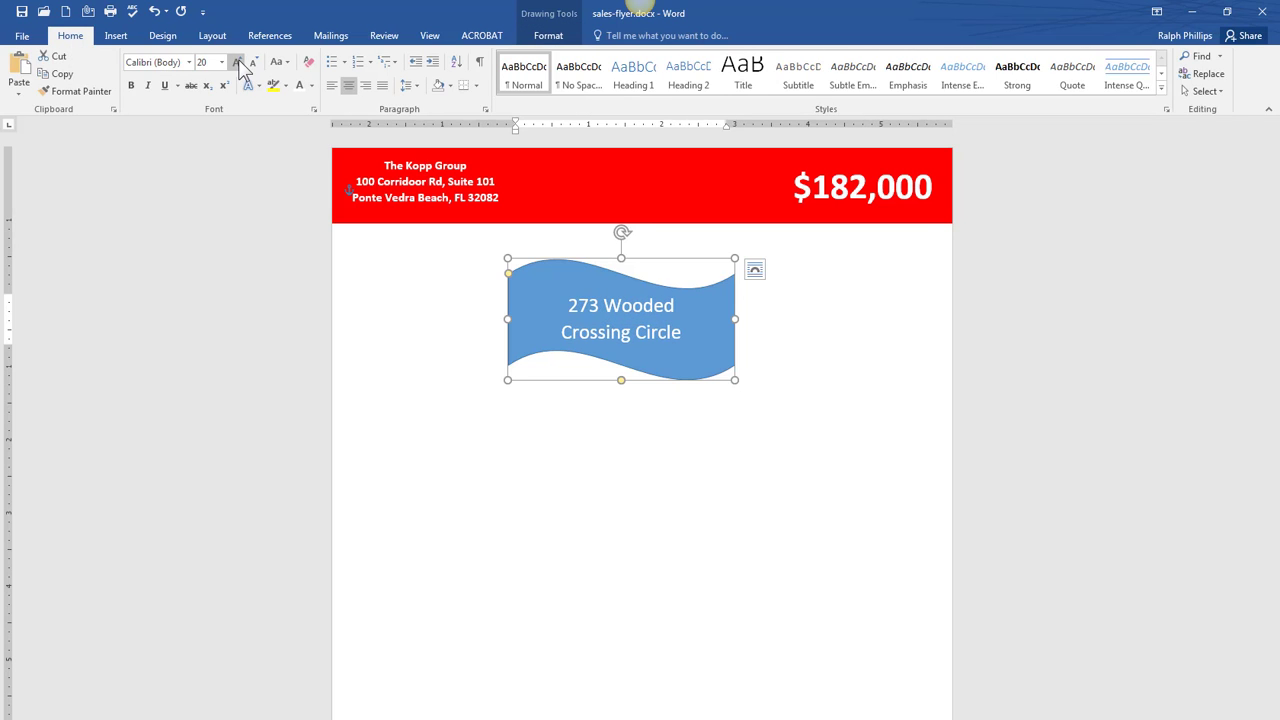
pyautogui.click(131, 86)
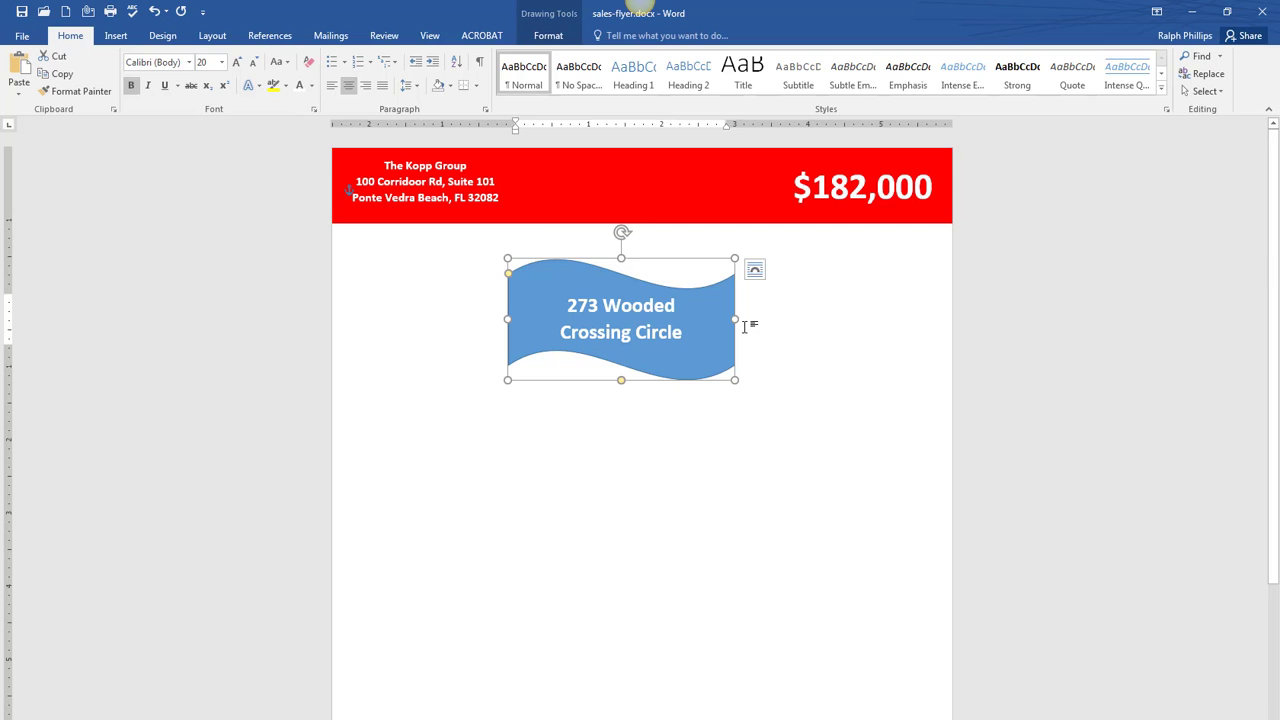
pyautogui.moveTo(735, 318); pyautogui.dragTo(678, 316)
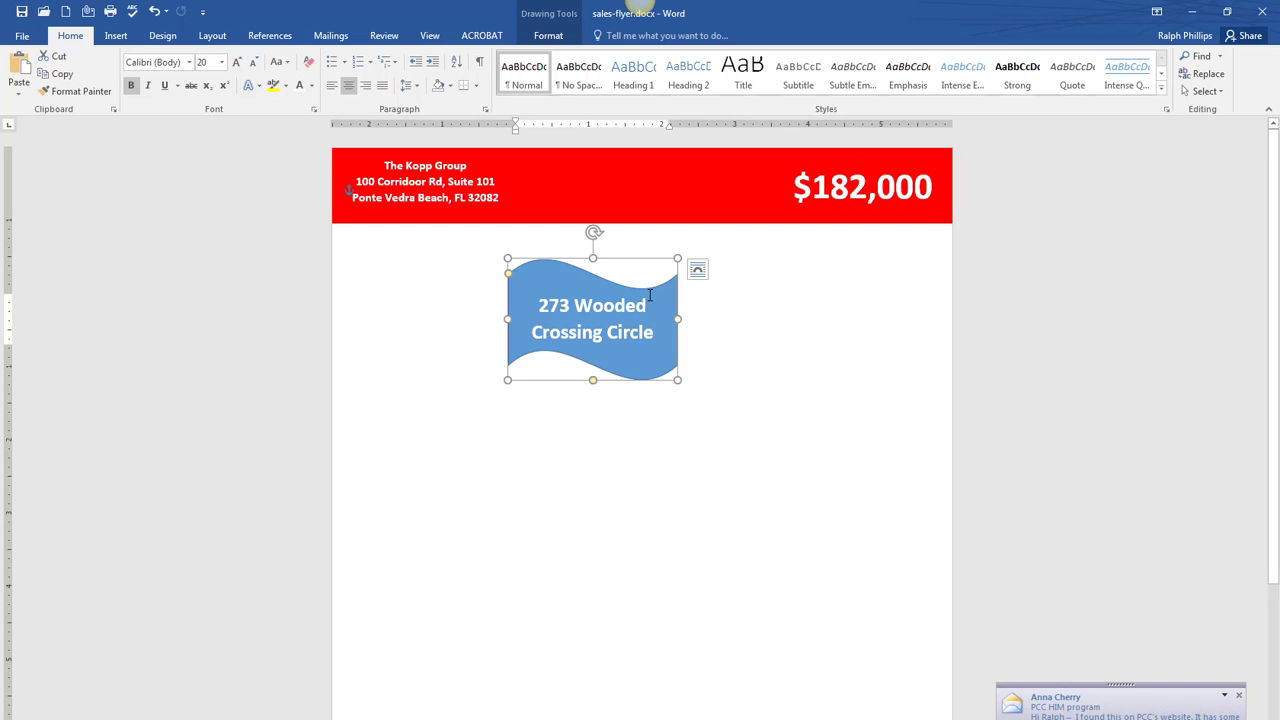
# - Set the wave to In Front of Text and center it across the red header's lower edge
pyautogui.click(697, 272)
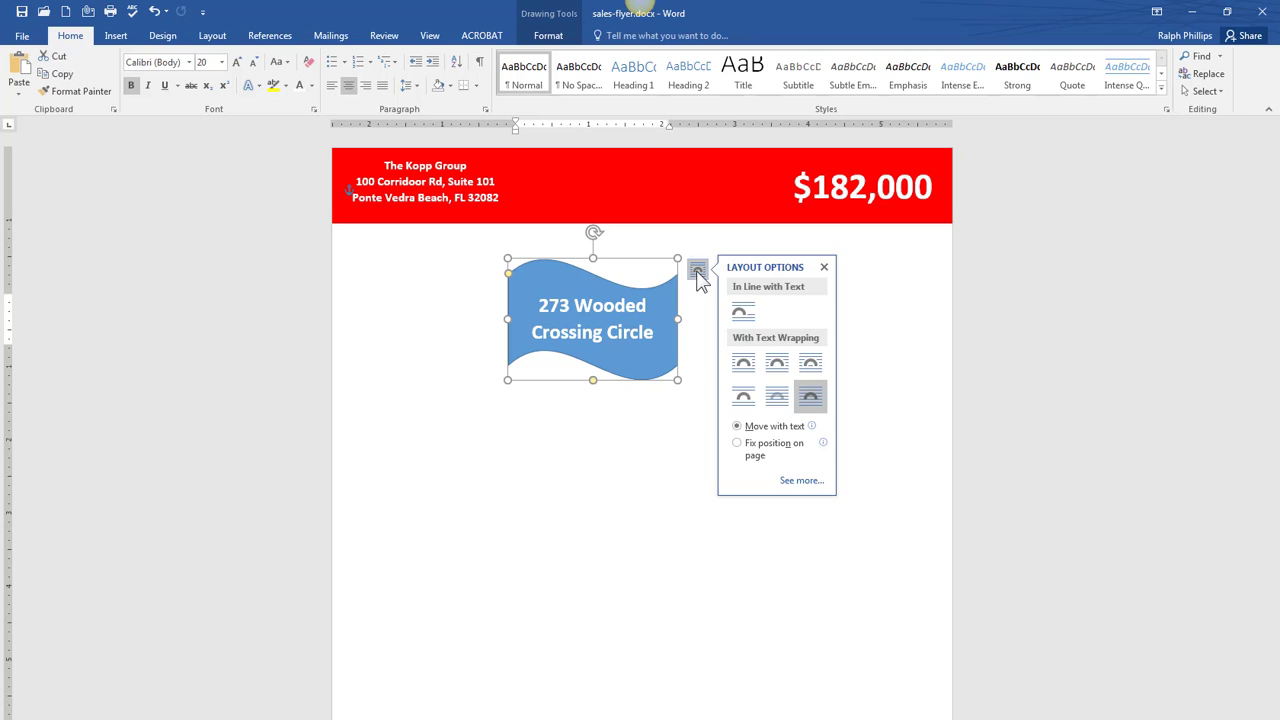
pyautogui.click(811, 400)
pyautogui.click(634, 434)
pyautogui.click(624, 380)
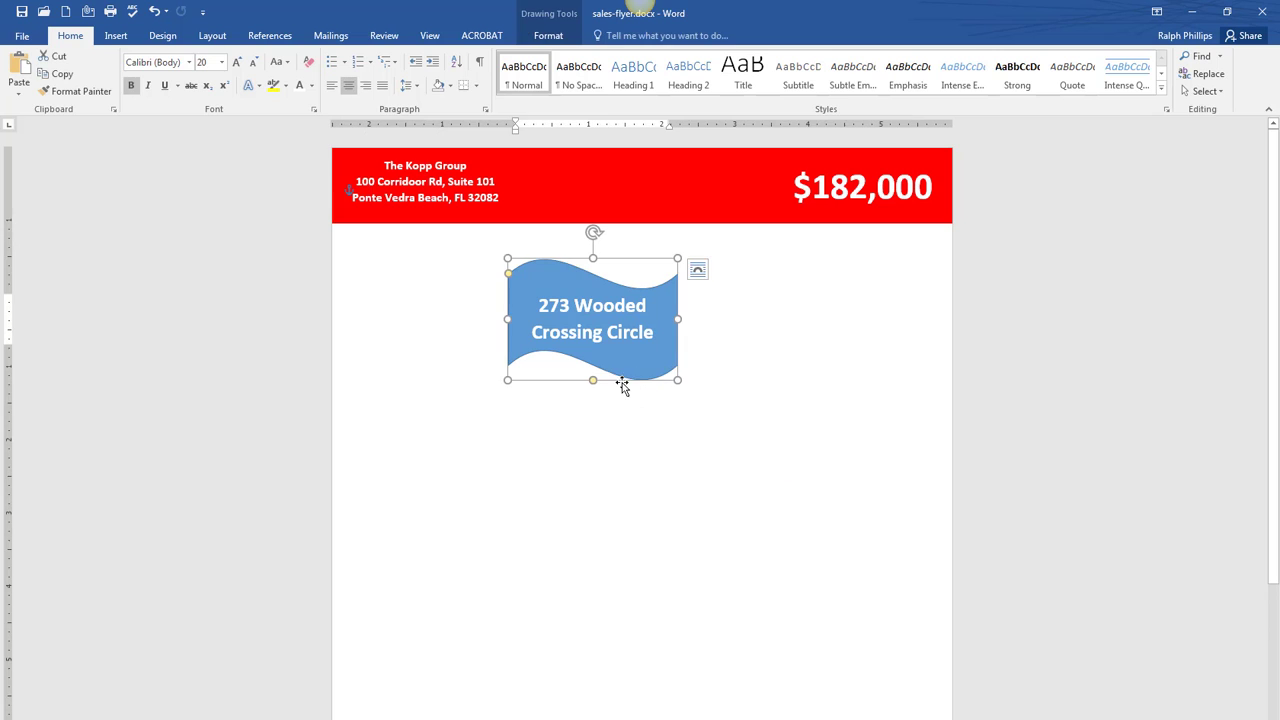
pyautogui.moveTo(621, 386); pyautogui.dragTo(661, 292)
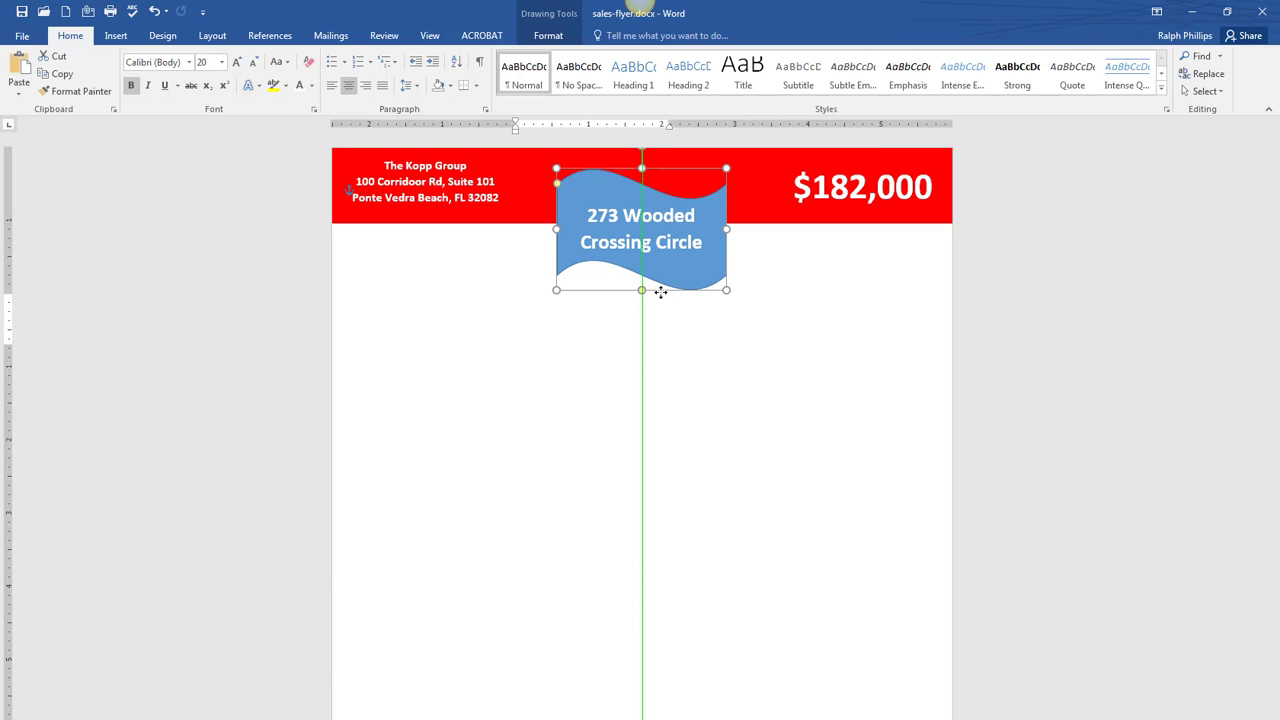
pyautogui.moveTo(660, 291); pyautogui.dragTo(661, 292)
pyautogui.click(757, 431)
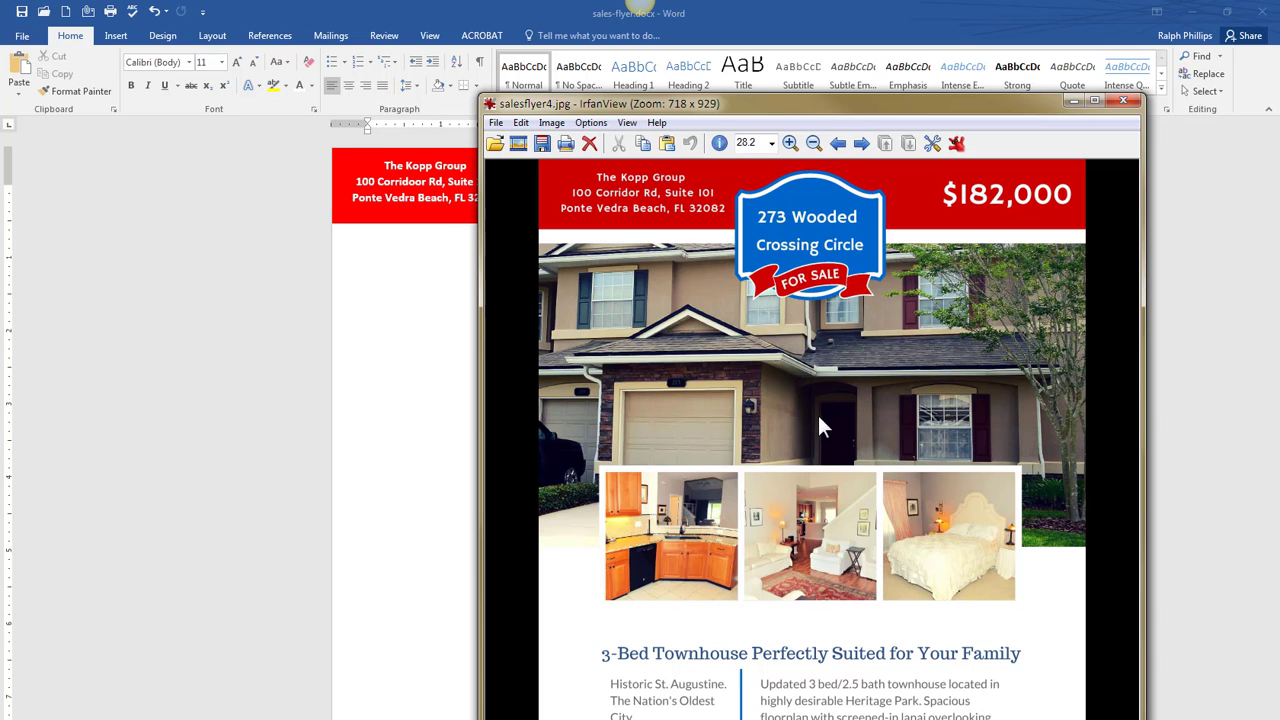
# - Close the sample flyer and search Google Images for 'house' in Chrome
pyautogui.click(1074, 101)
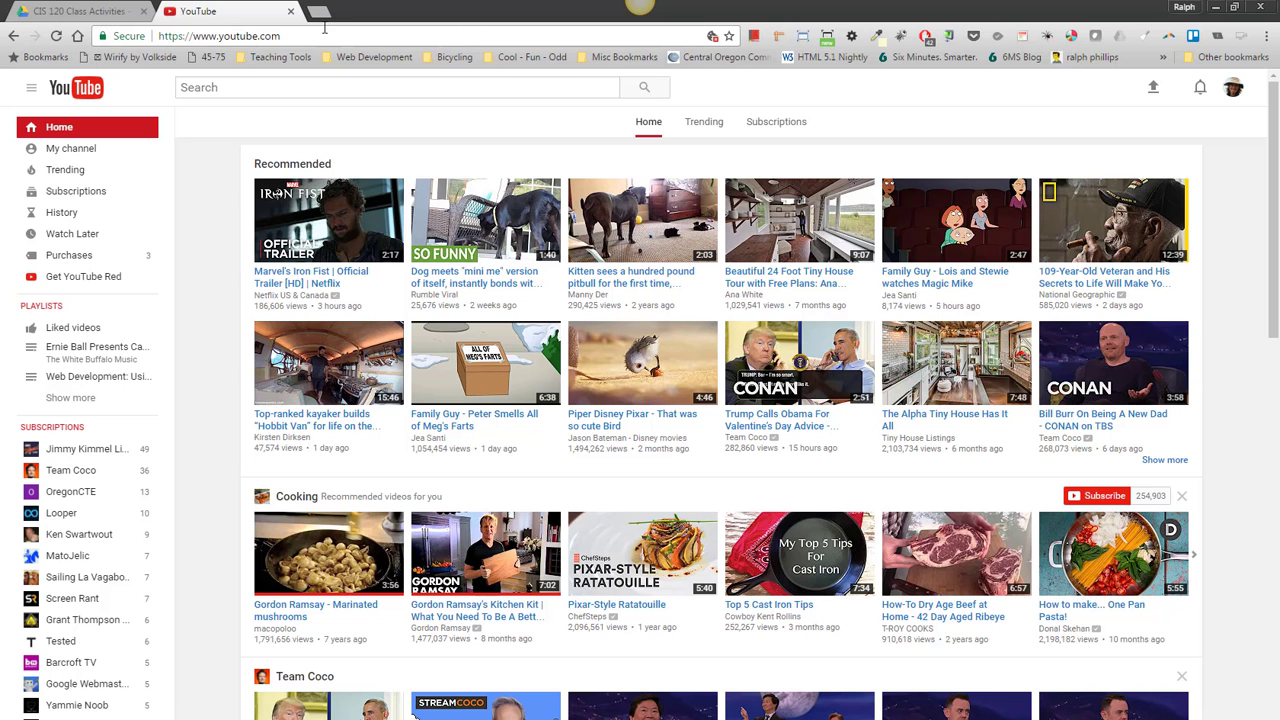
pyautogui.hotkey('ctrl', 't')
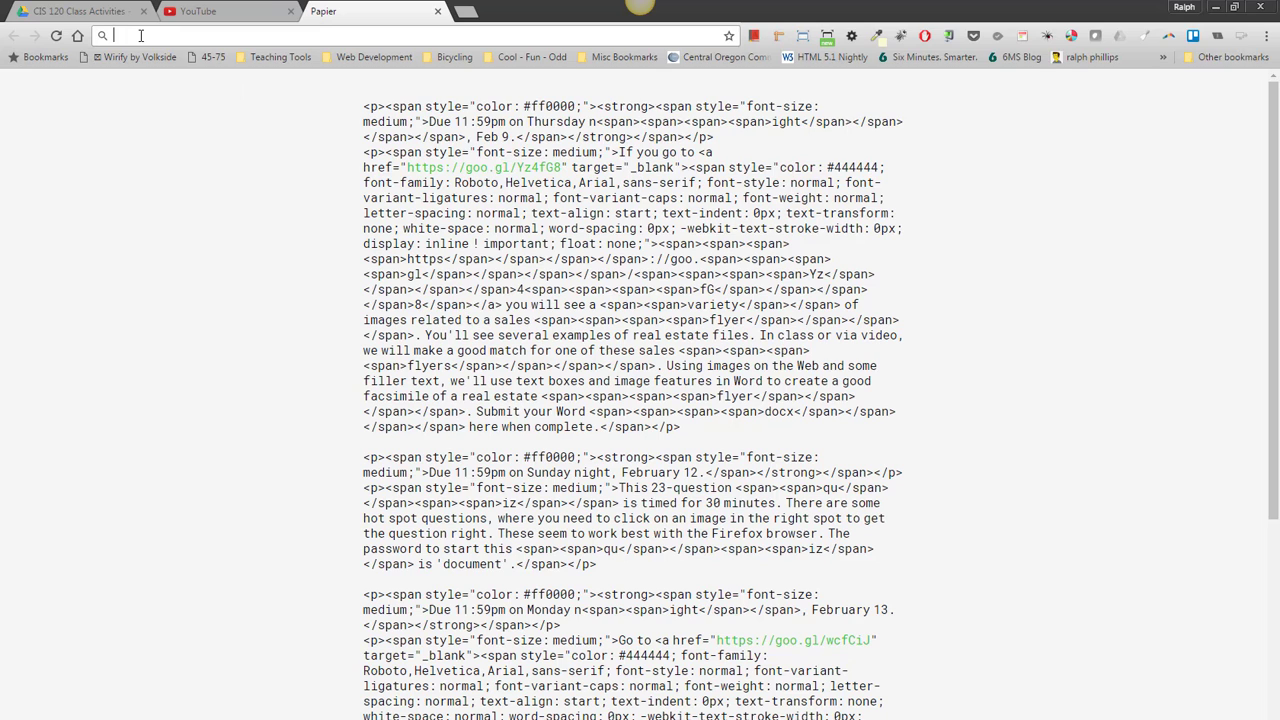
pyautogui.write('house')
pyautogui.press('Return')
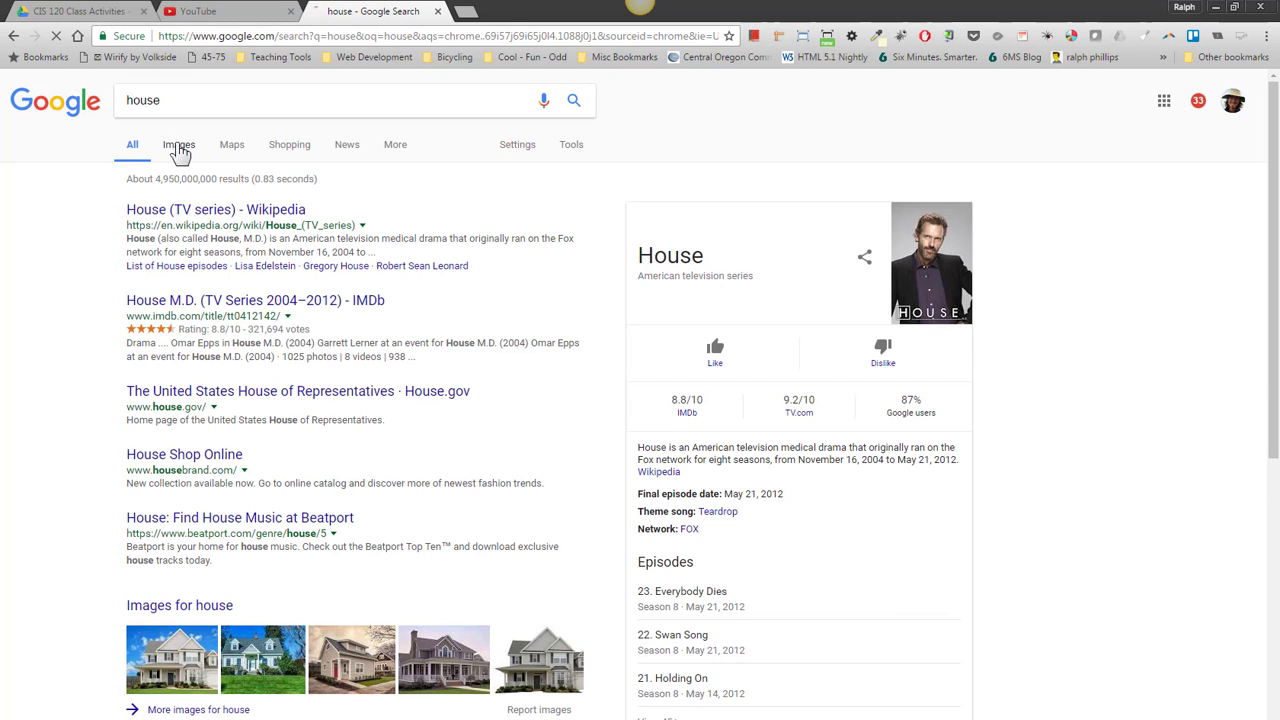
pyautogui.click(179, 146)
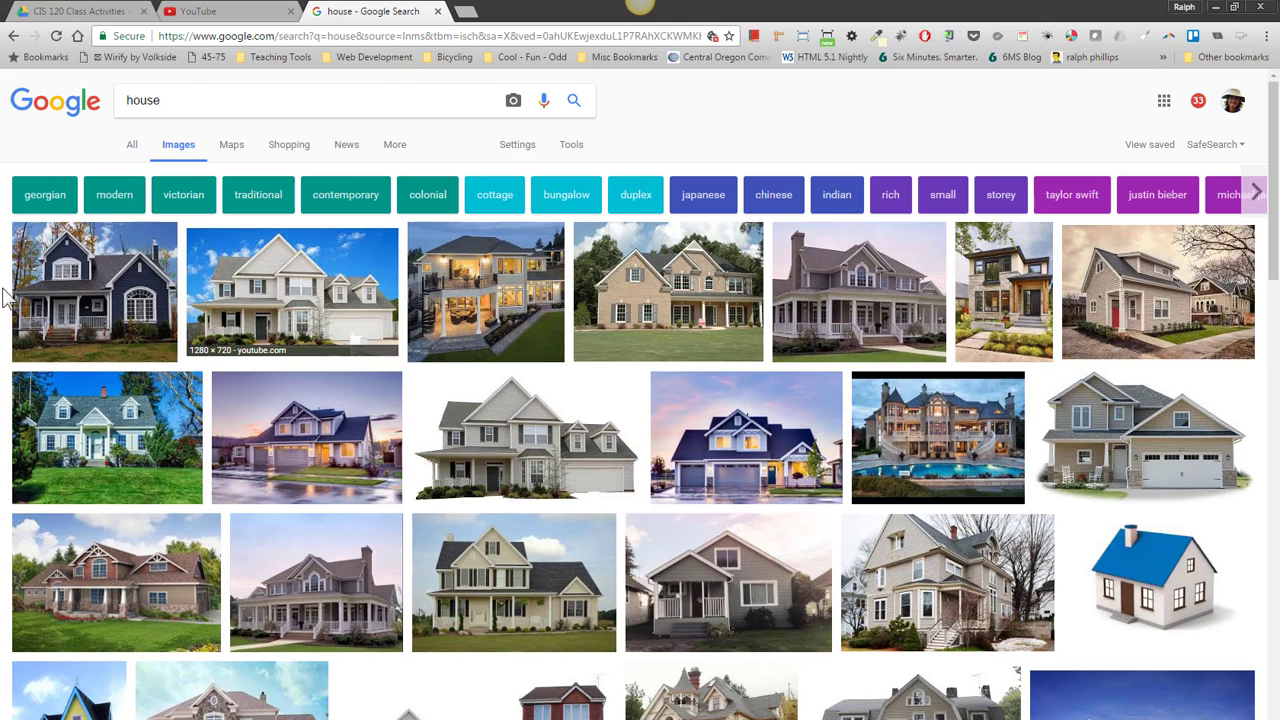
# - Copy the full-size blue two-storey house photo and return to the Word flyer
pyautogui.click(97, 310)
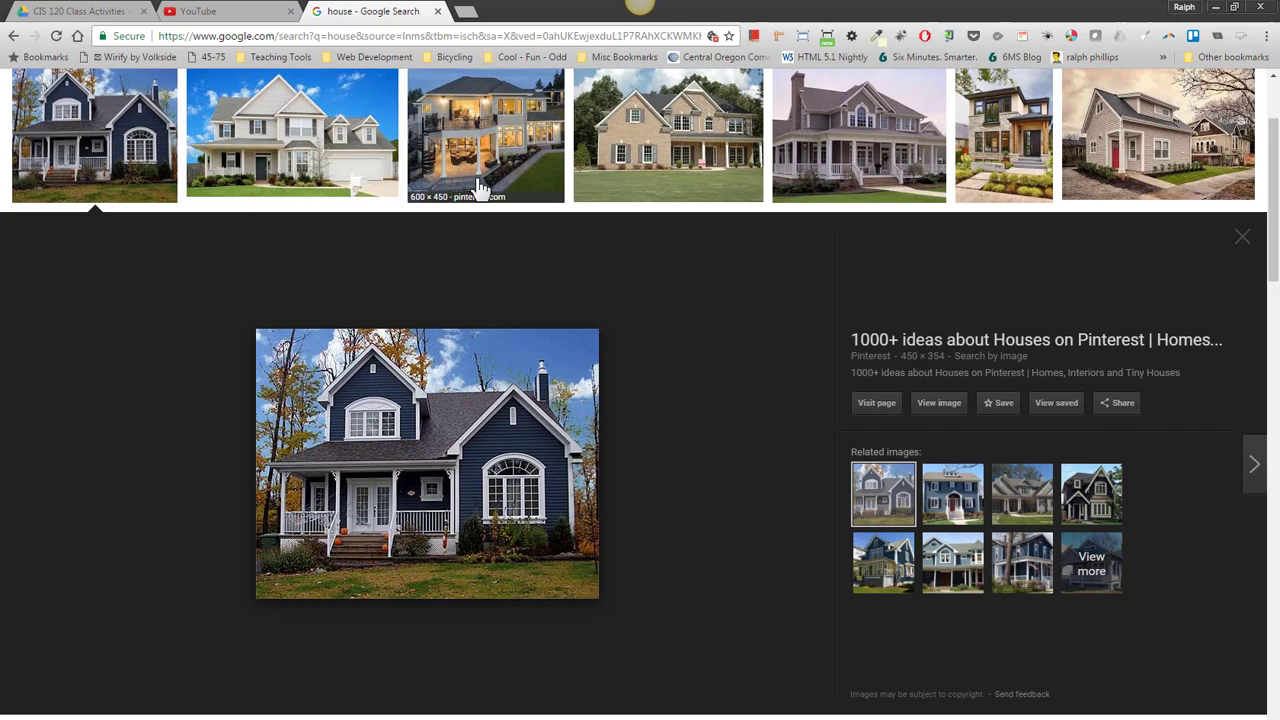
pyautogui.click(936, 406)
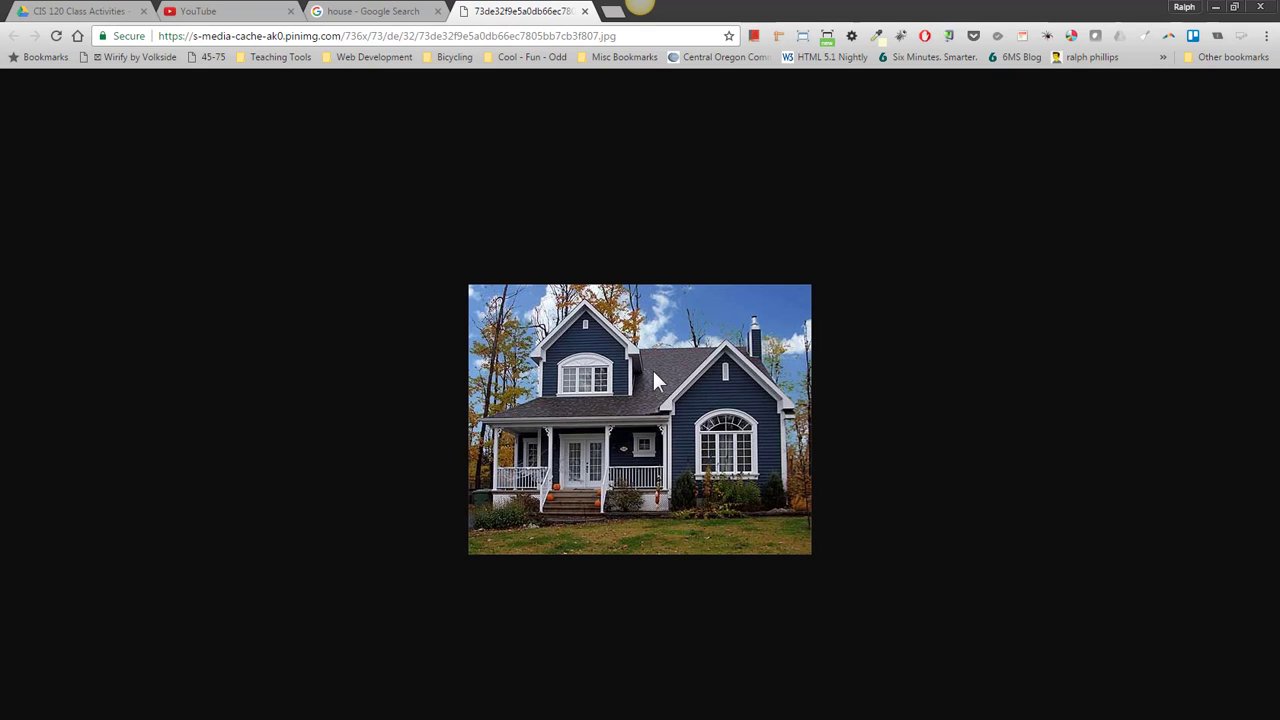
pyautogui.rightClick(653, 370)
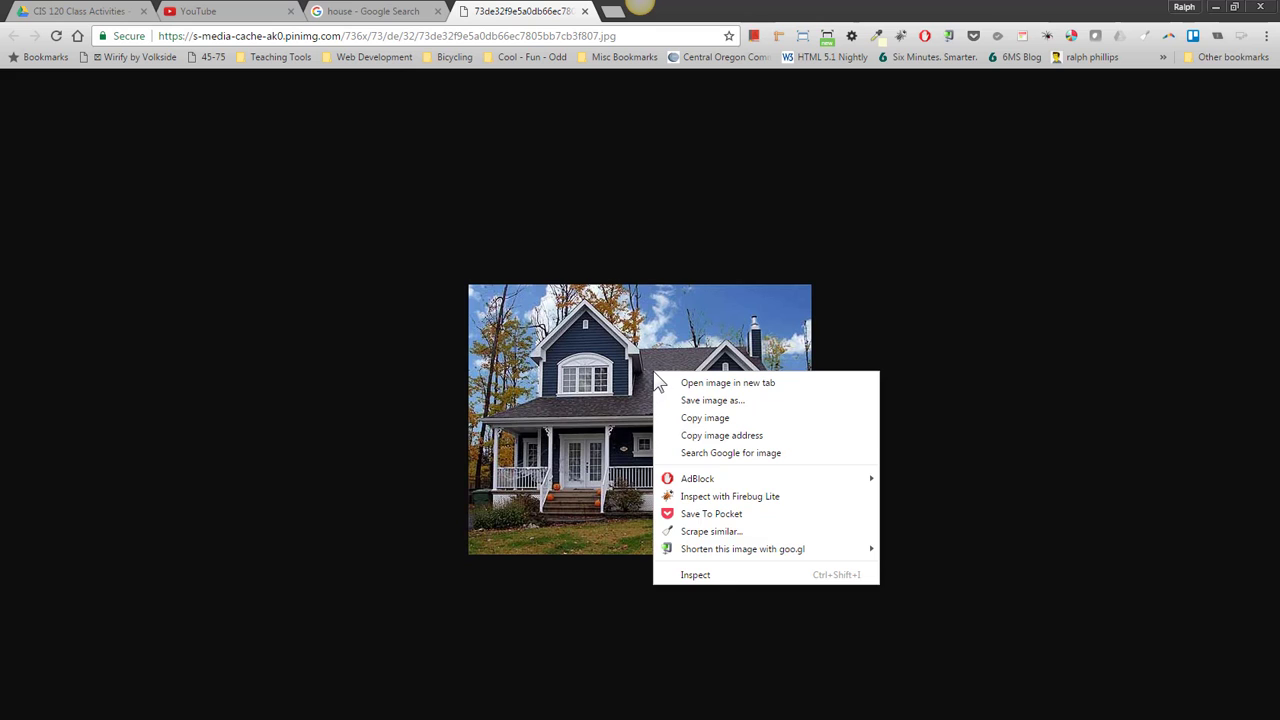
pyautogui.click(703, 420)
pyautogui.hotkey('alt', 'Tab')
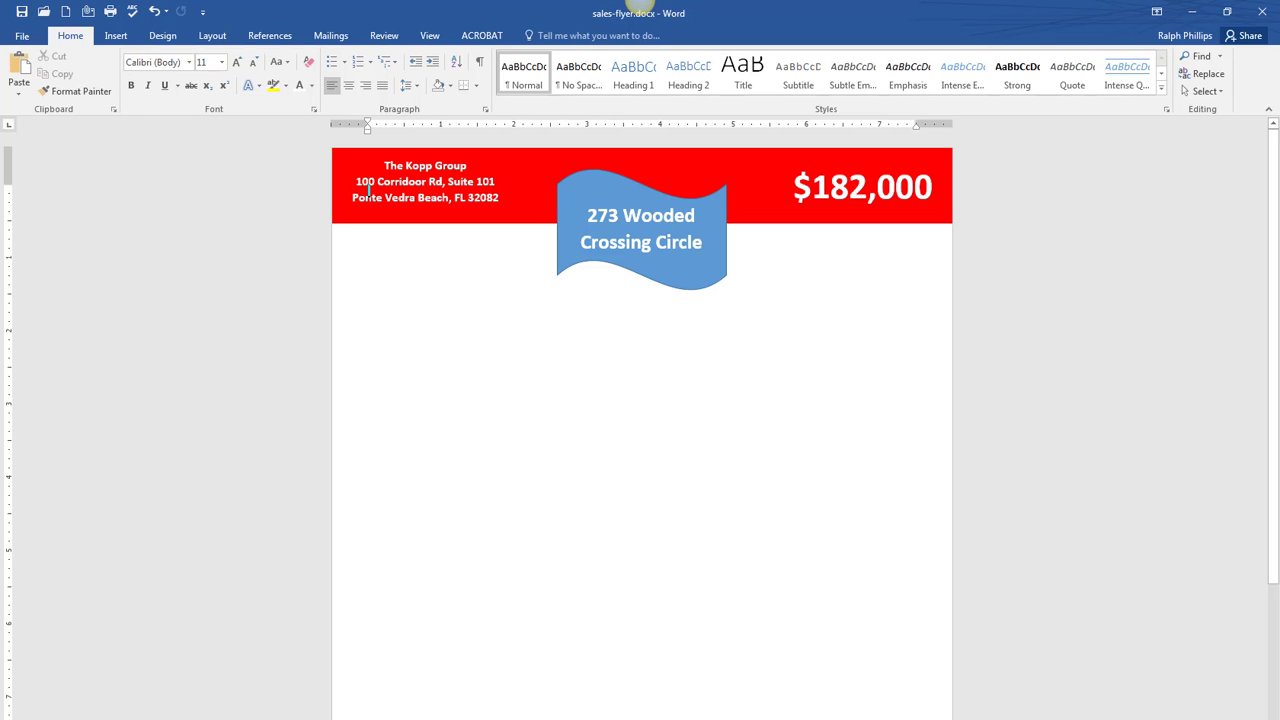
# - Paste the house photo keeping source formatting, set Square wrapping, and place it below the red header
pyautogui.rightClick(506, 411)
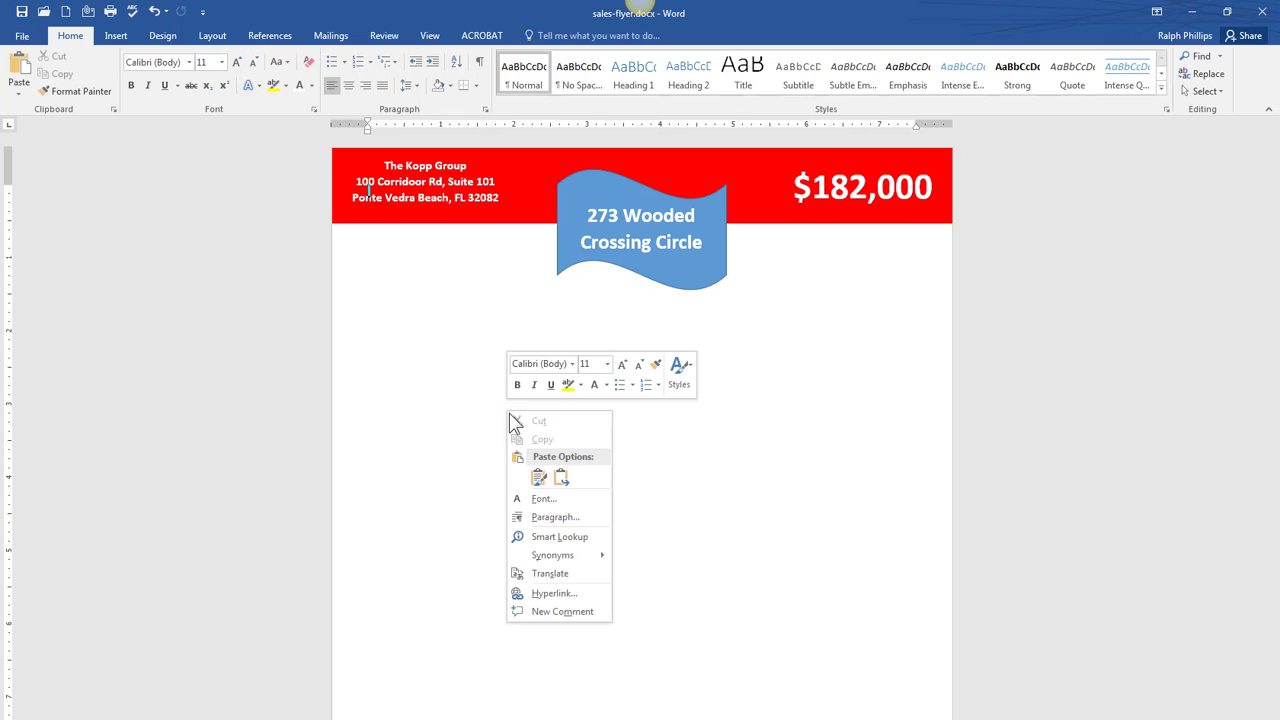
pyautogui.click(540, 486)
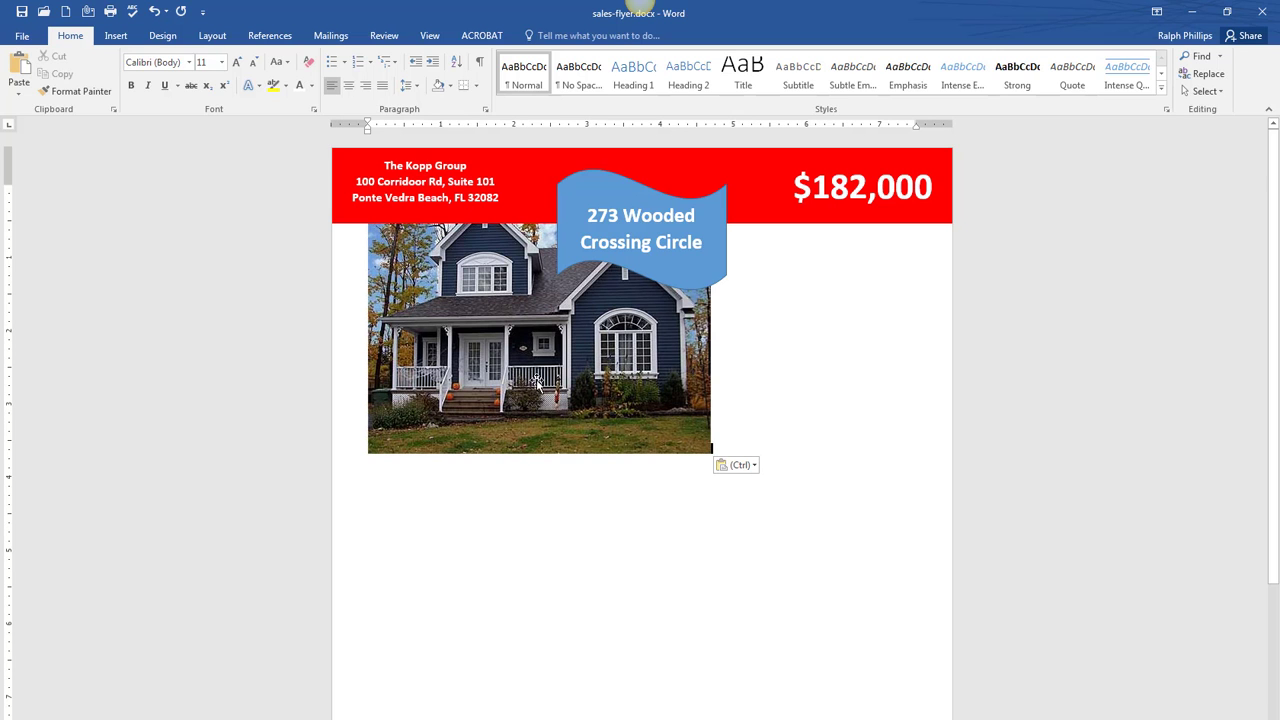
pyautogui.click(671, 412)
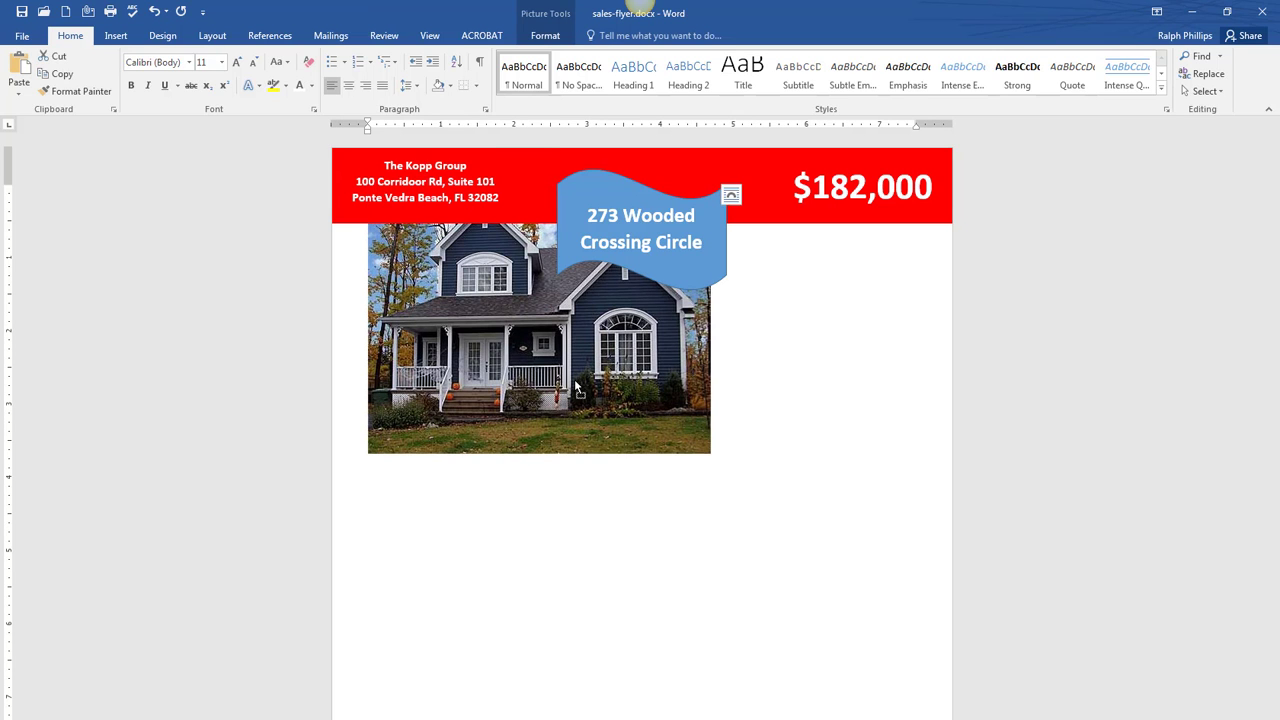
pyautogui.click(731, 194)
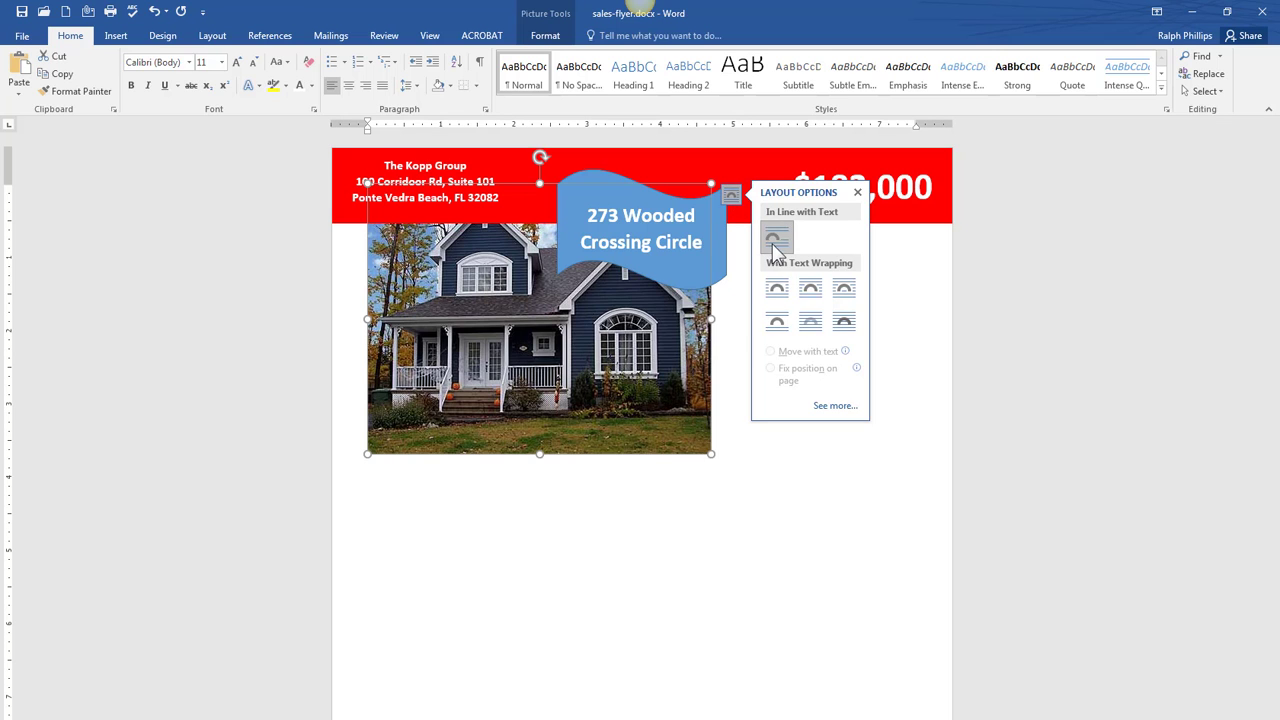
pyautogui.click(778, 290)
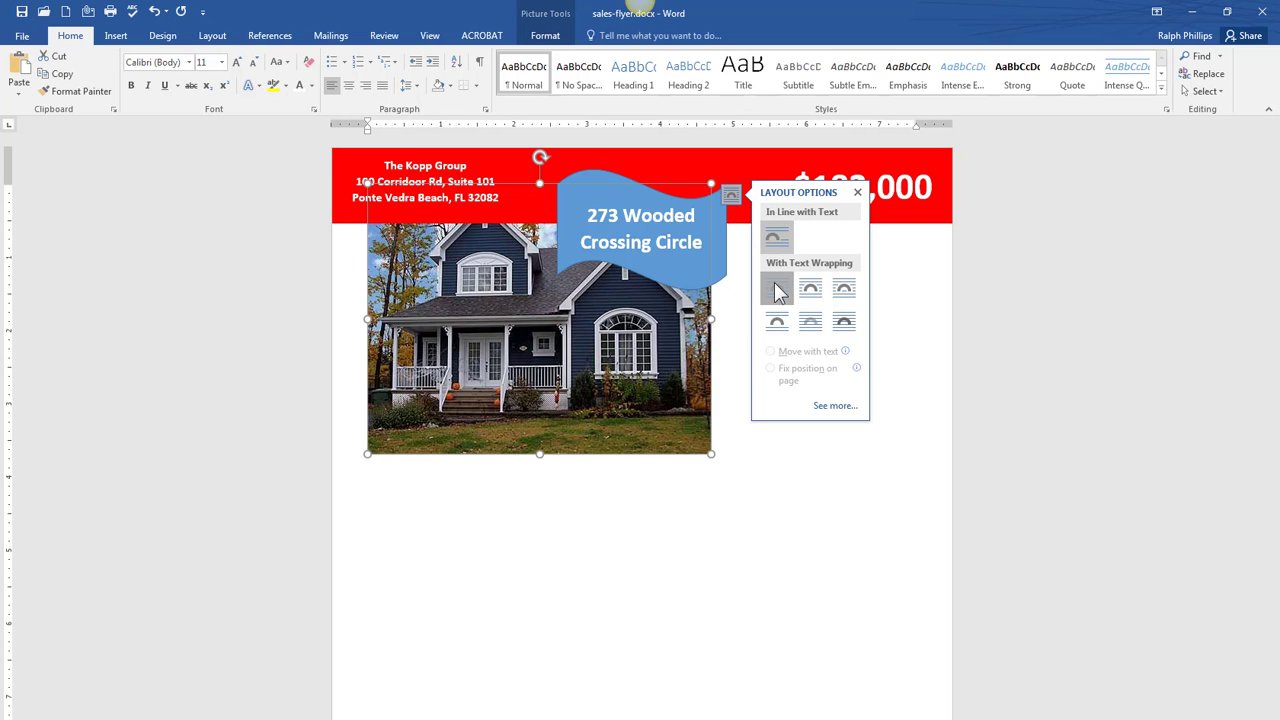
pyautogui.moveTo(450, 396); pyautogui.dragTo(491, 433)
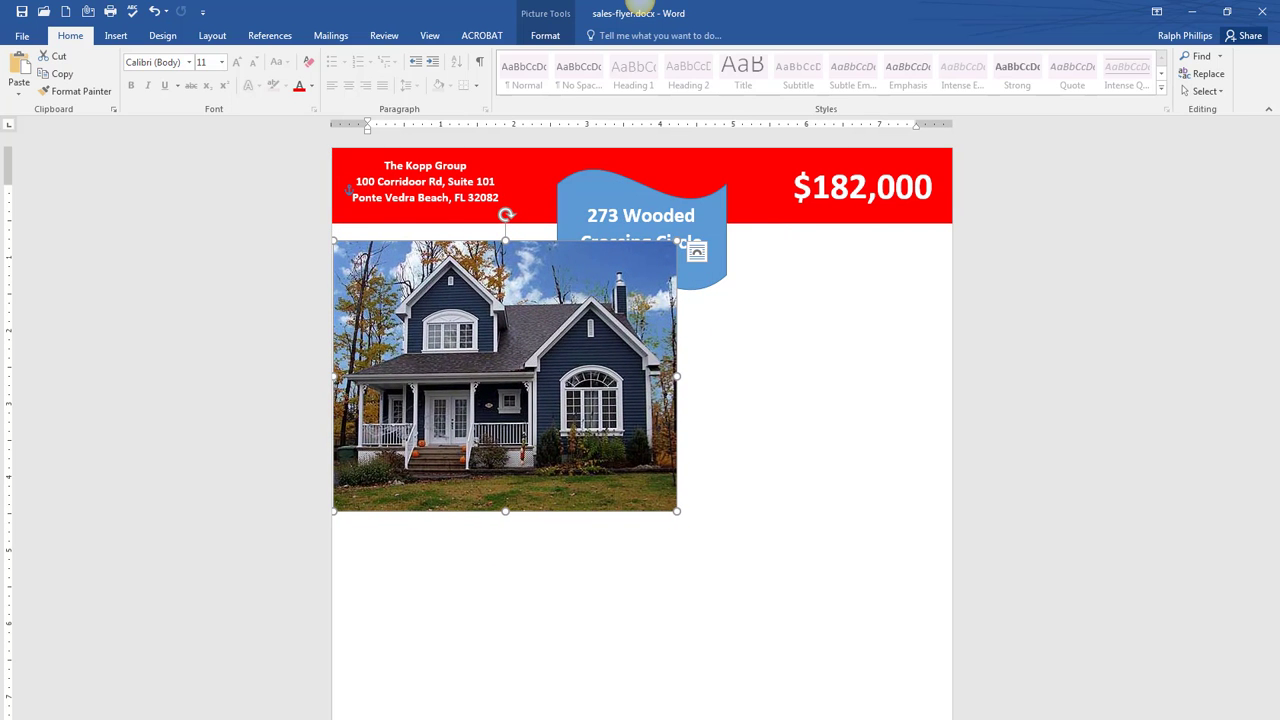
# - Stretch the house photo to both page edges beneath the header and extend its top and bottom slightly
pyautogui.moveTo(1278, 22); pyautogui.dragTo(718, 22)
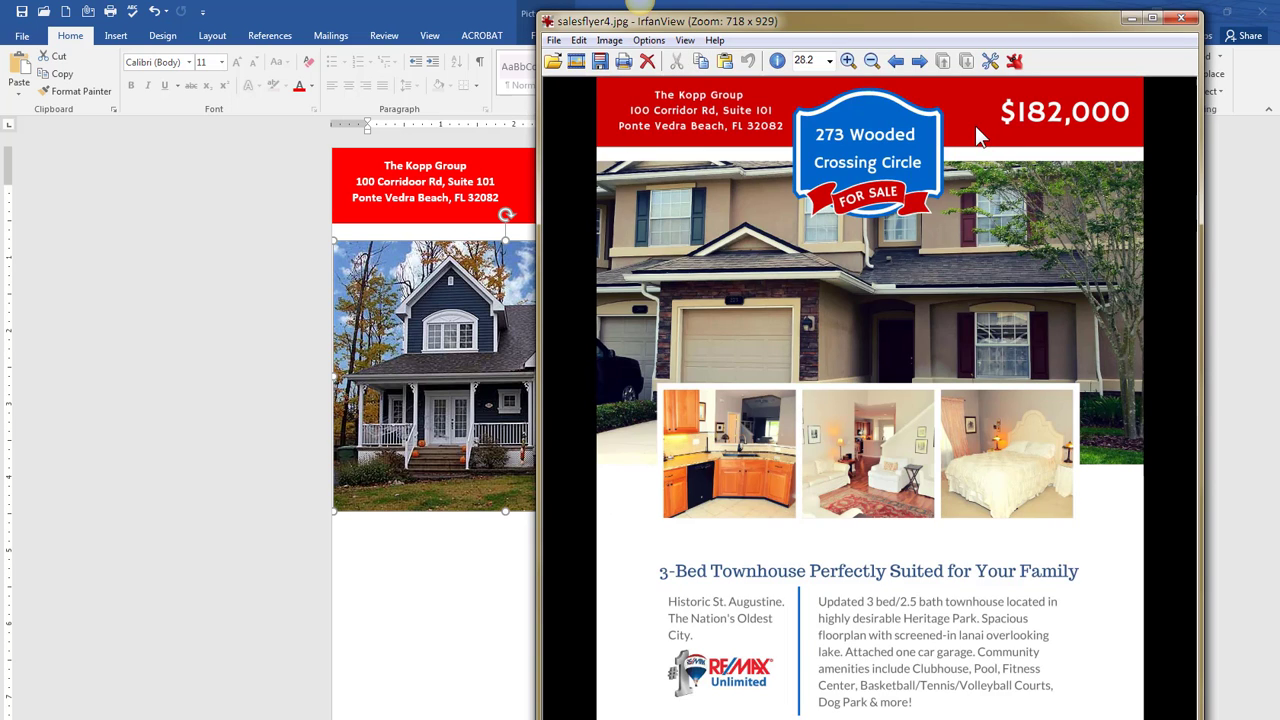
pyautogui.moveTo(811, 23); pyautogui.dragTo(1278, 45)
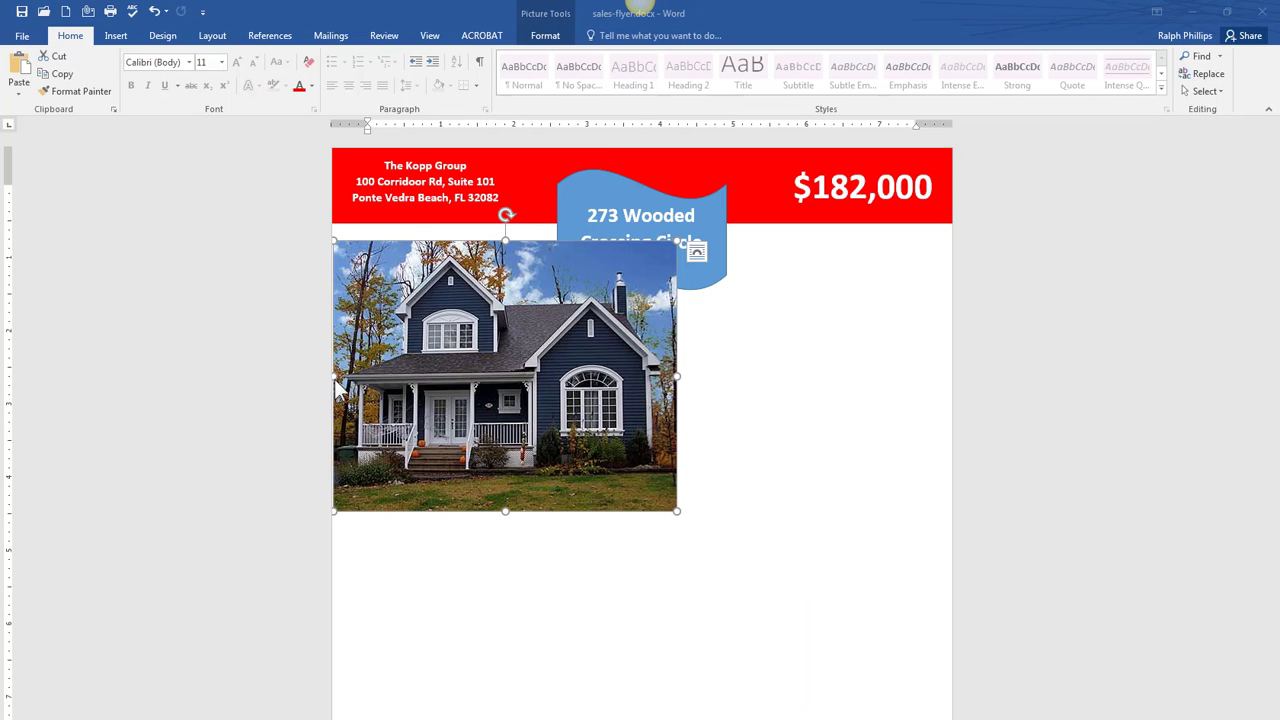
pyautogui.click(390, 375)
pyautogui.moveTo(450, 377); pyautogui.dragTo(495, 384)
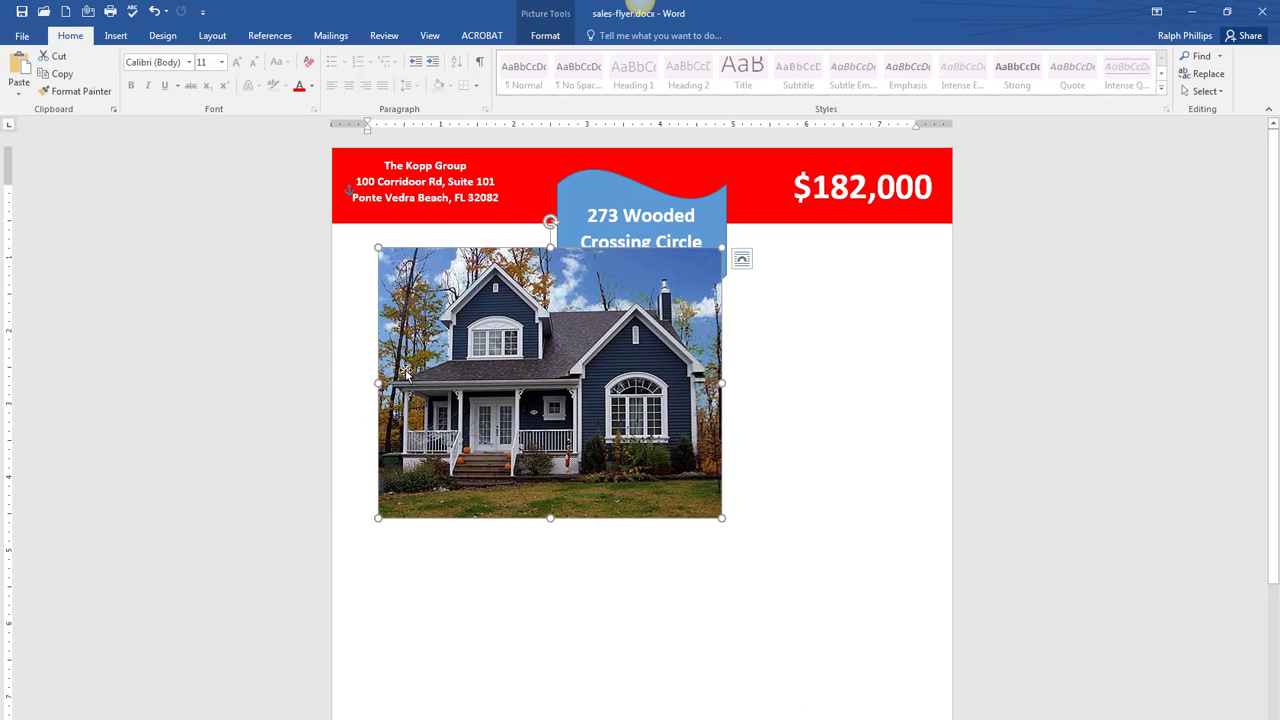
pyautogui.moveTo(378, 383); pyautogui.dragTo(328, 381)
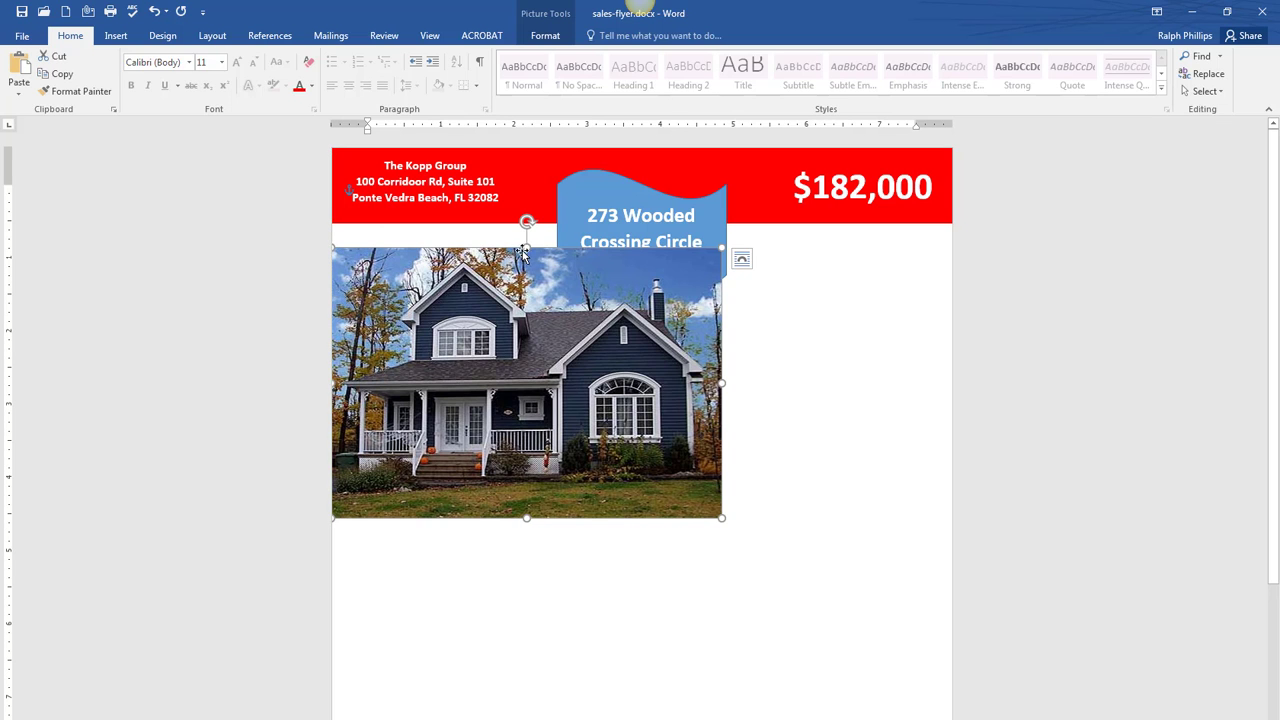
pyautogui.moveTo(526, 244); pyautogui.dragTo(526, 238)
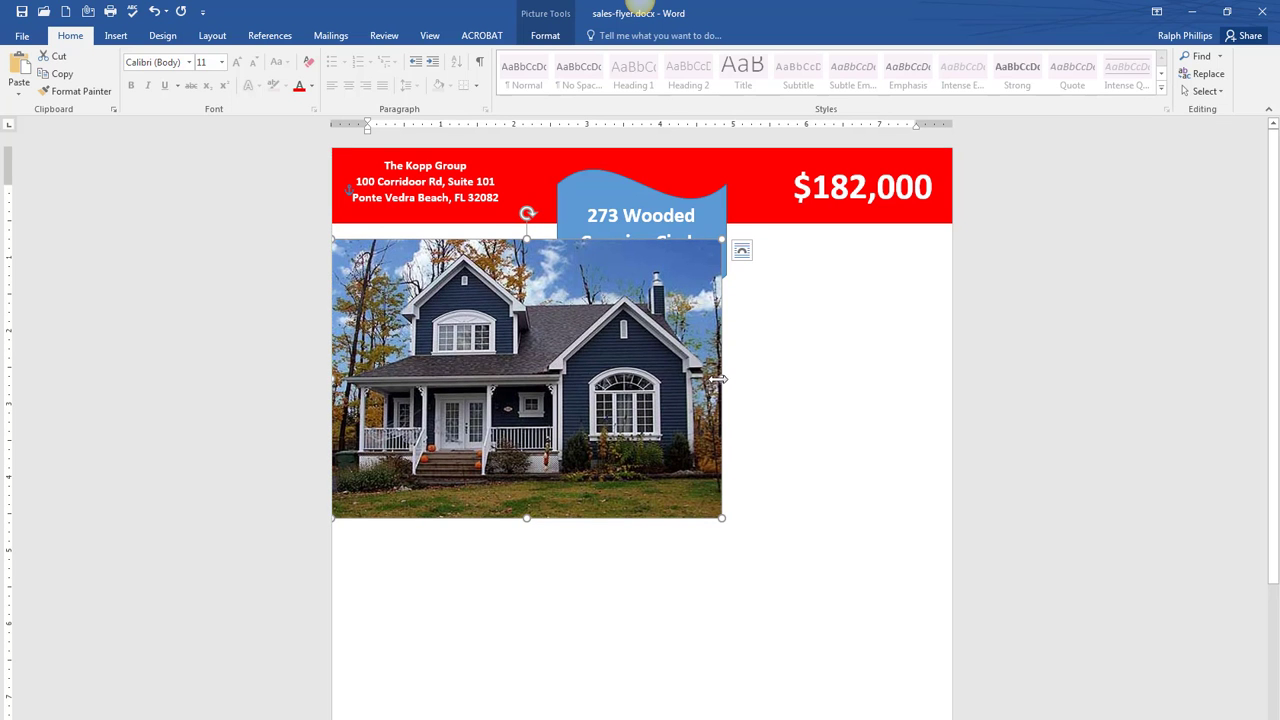
pyautogui.moveTo(722, 379); pyautogui.dragTo(955, 386)
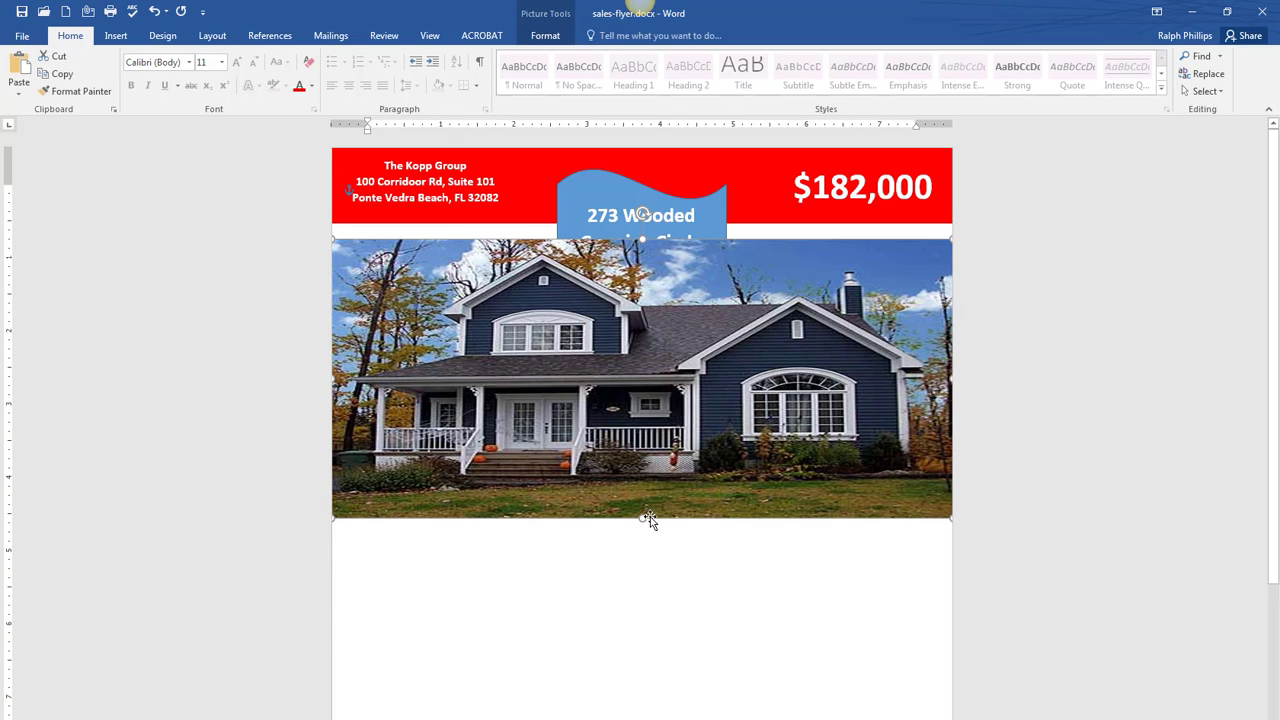
pyautogui.moveTo(639, 529); pyautogui.dragTo(640, 565)
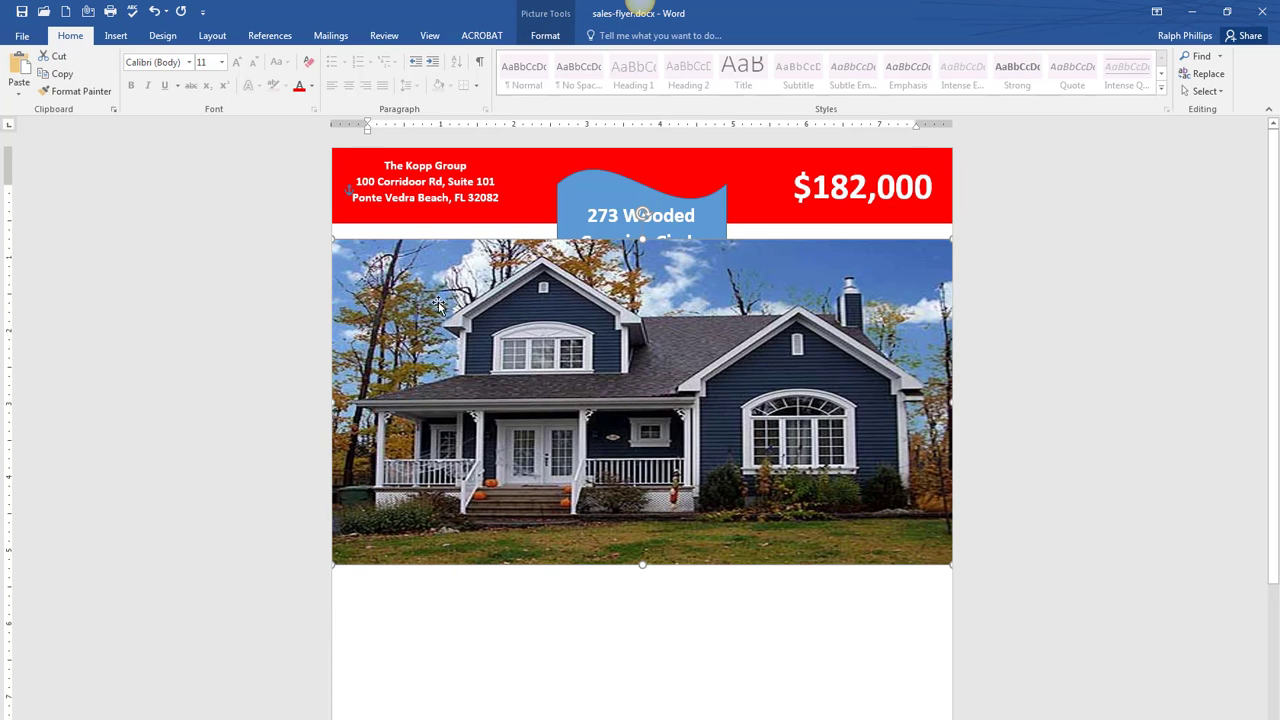
# - Send the house photo behind the blue address banner so the full address shows
pyautogui.rightClick(402, 287)
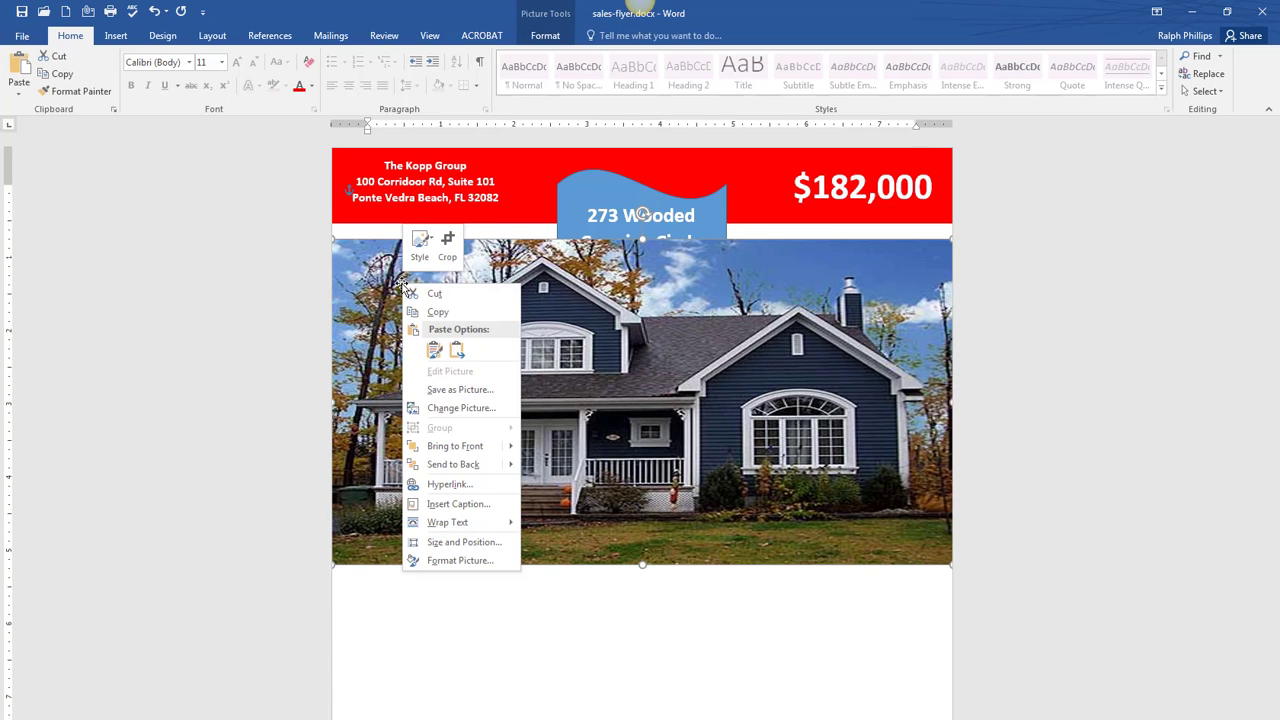
pyautogui.moveTo(441, 452)
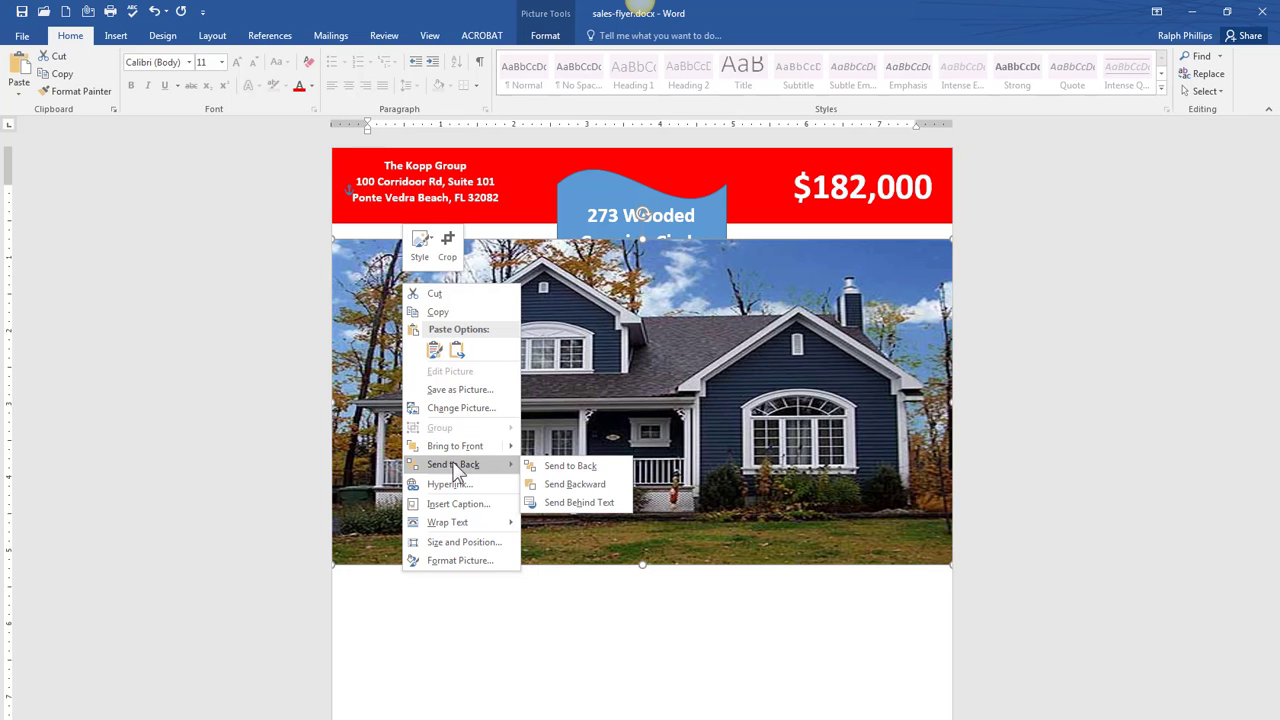
pyautogui.click(559, 468)
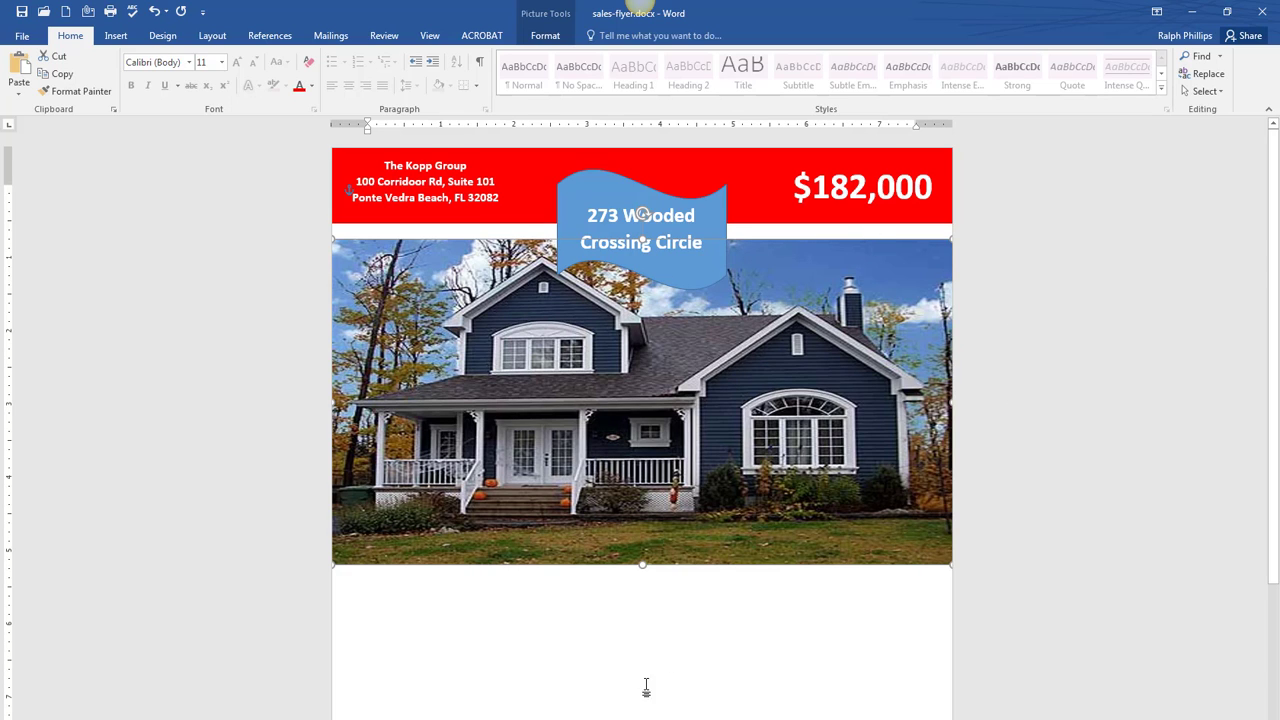
pyautogui.click(572, 667)
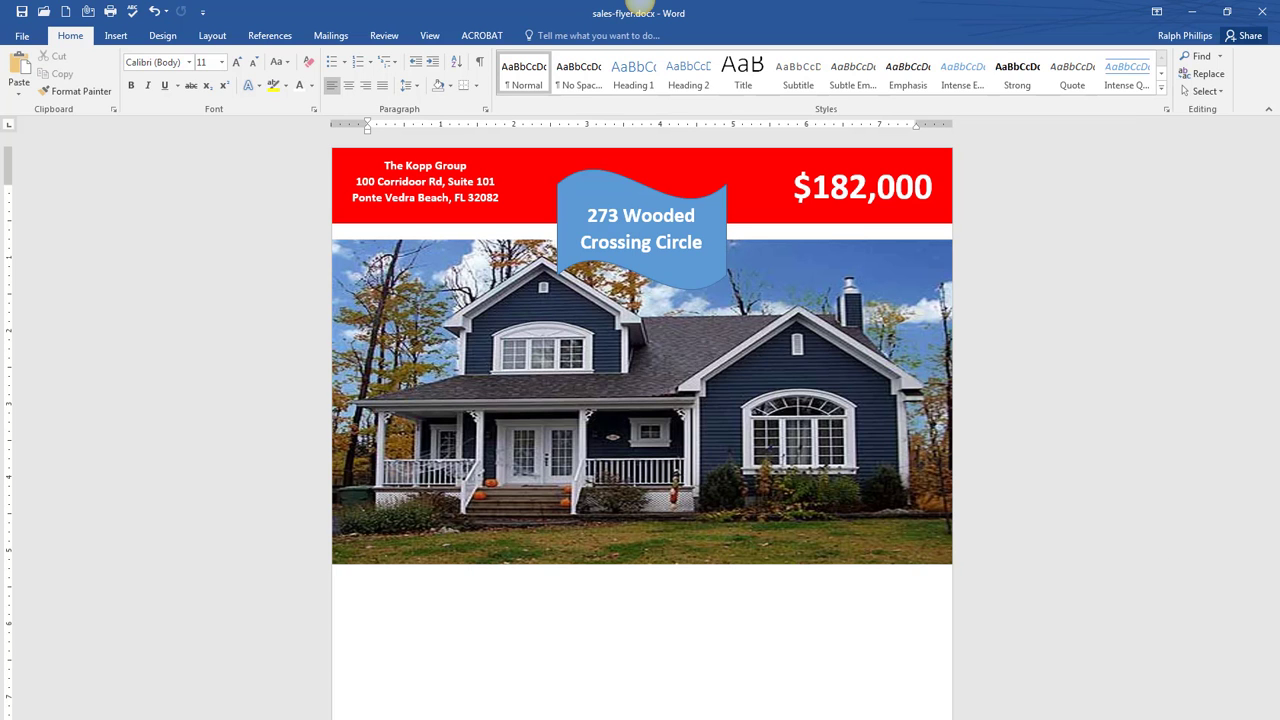
# - Check the Word flyer, then bring the salesflyer4.jpg sample window back over it
pyautogui.moveTo(1279, 70); pyautogui.dragTo(764, 69)
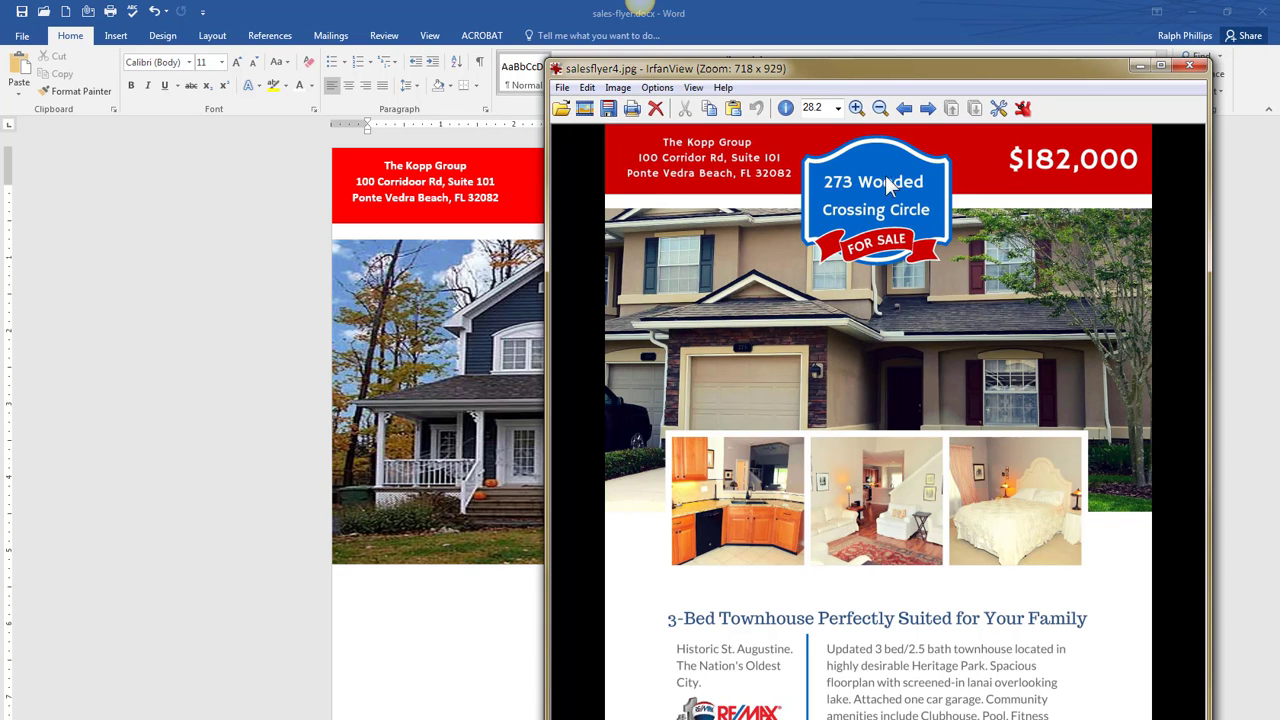
pyautogui.press('Escape')
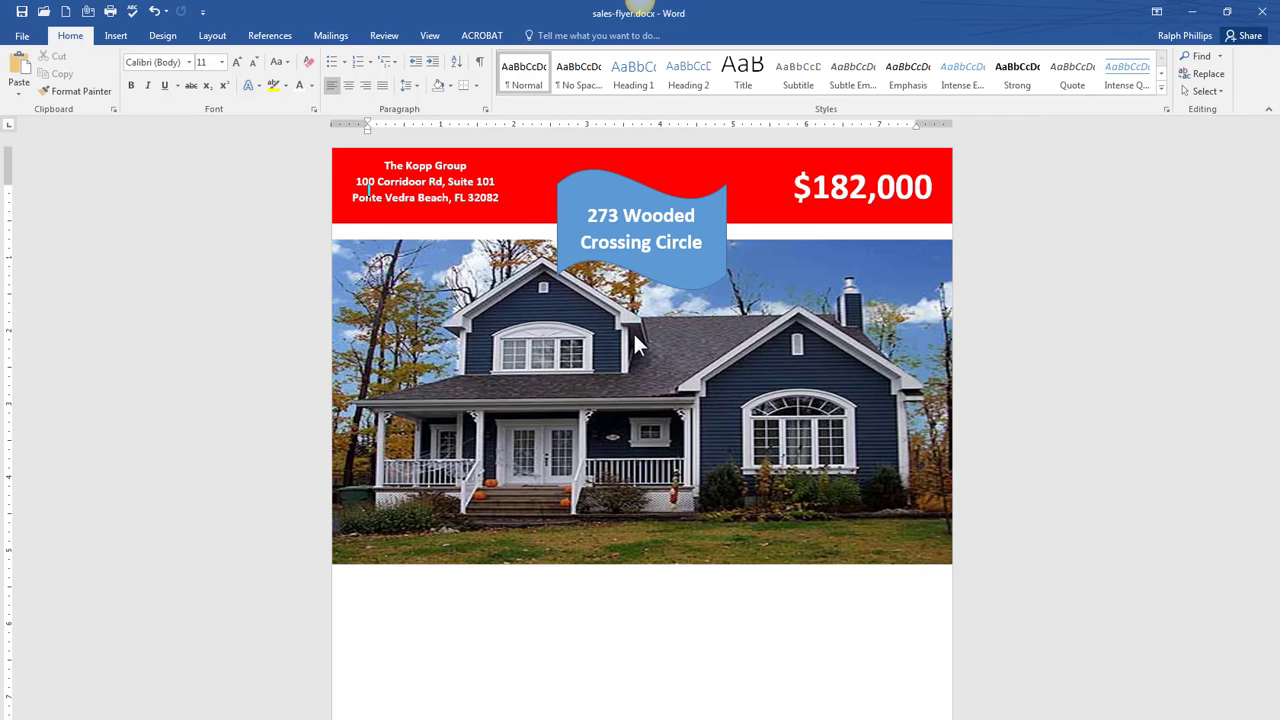
pyautogui.rightClick(552, 330)
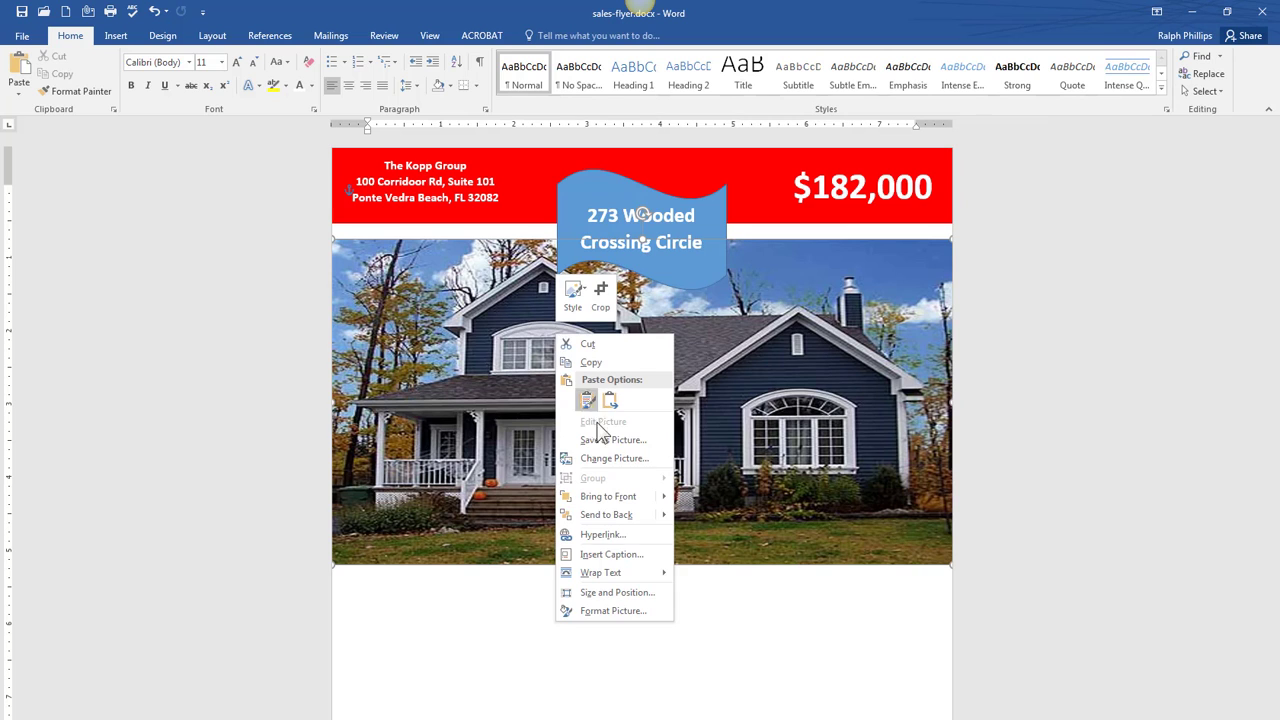
pyautogui.click(450, 453)
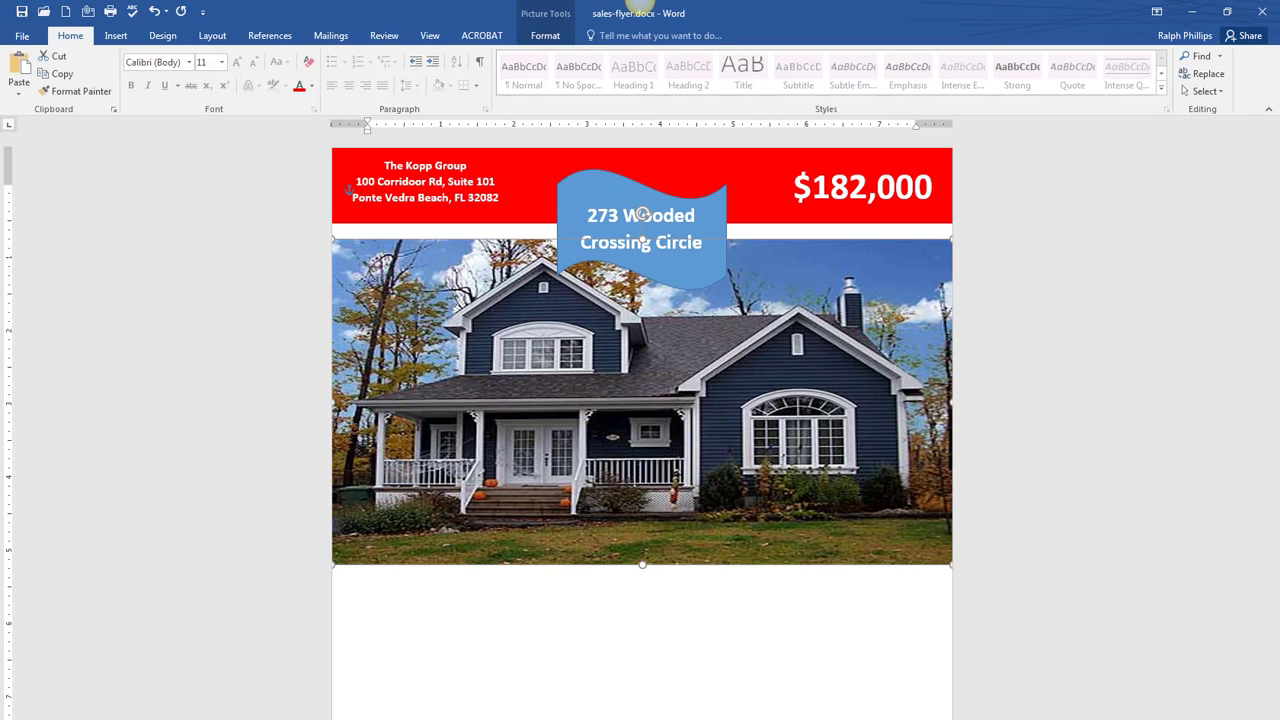
pyautogui.scroll(-2, 1262, 325)
pyautogui.scroll(-2, 1255, 350)
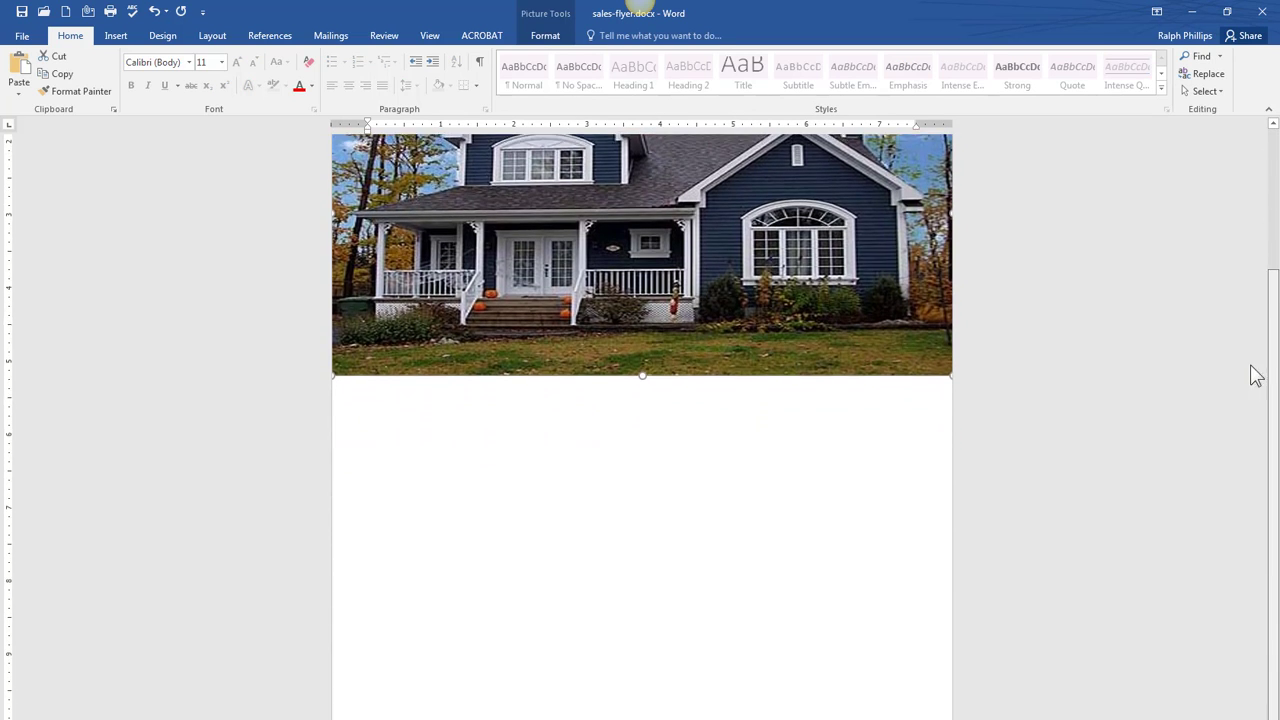
pyautogui.click(1152, 429)
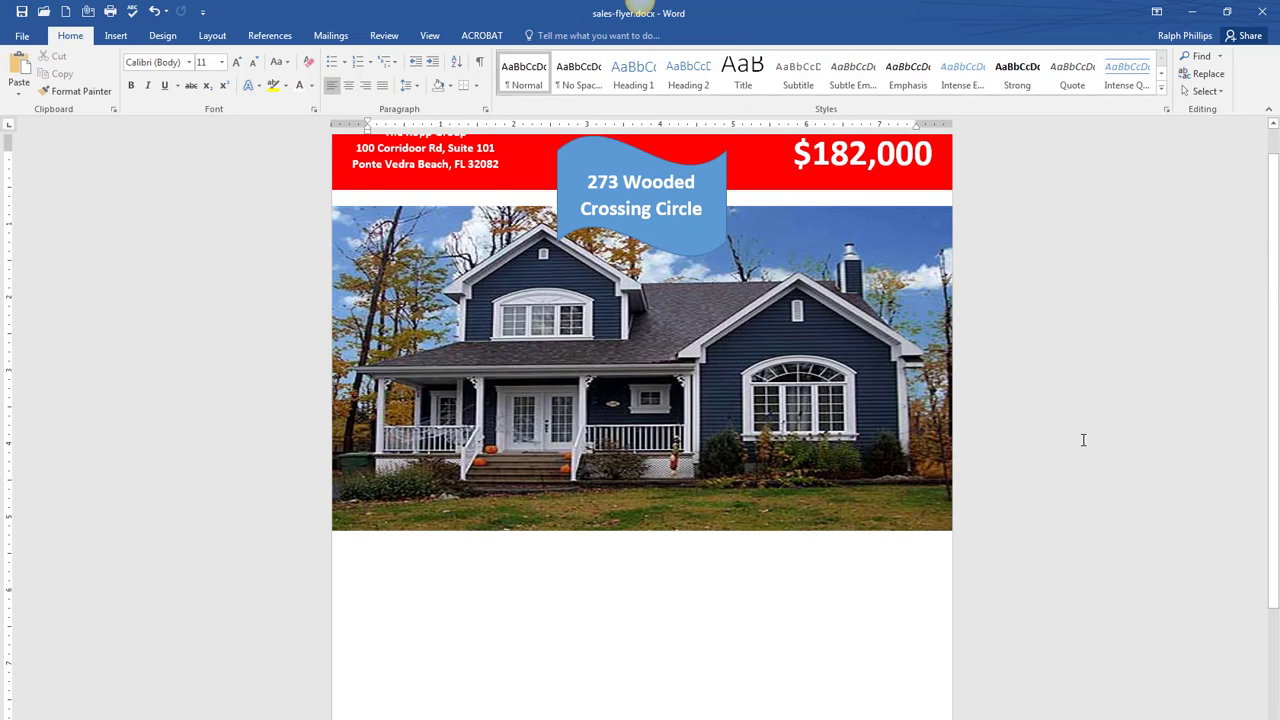
pyautogui.scroll(1, 1082, 439)
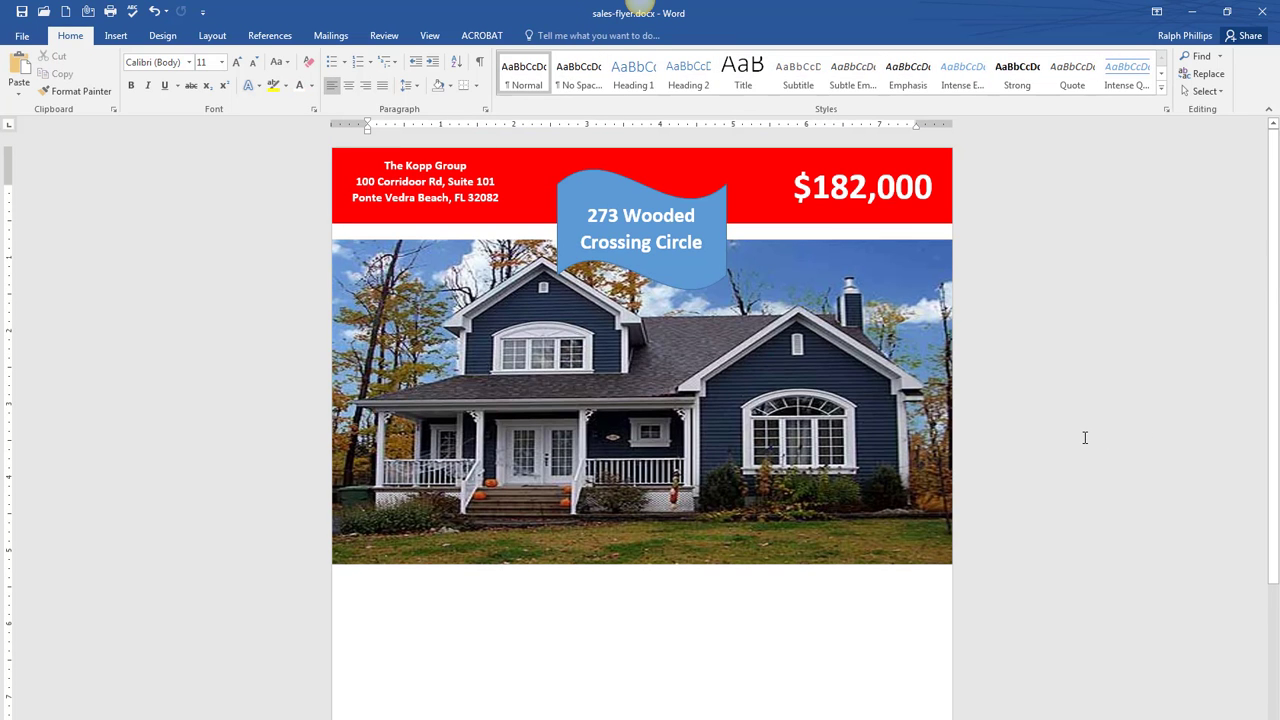
pyautogui.moveTo(1279, 105); pyautogui.dragTo(795, 23)
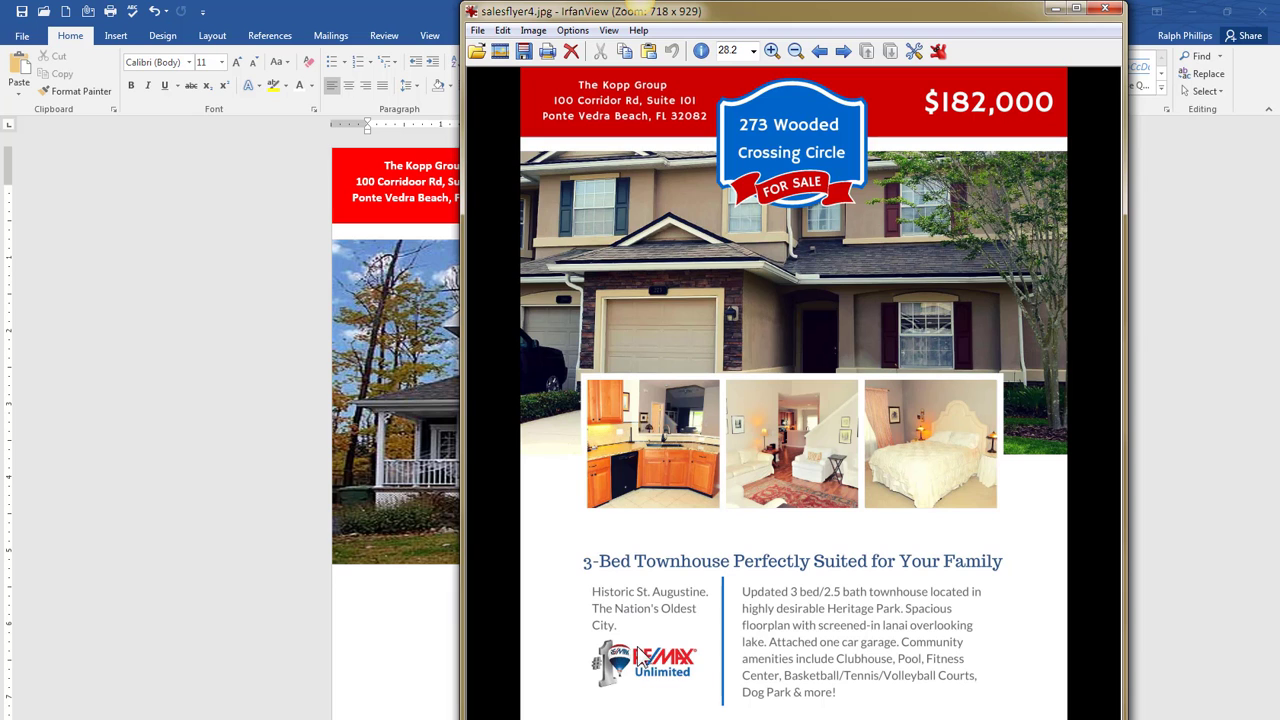
# - Scroll through the salesflyer4.jpg sample, move its window aside, and show Word's Insert commands
pyautogui.scroll(-1, 751, 618)
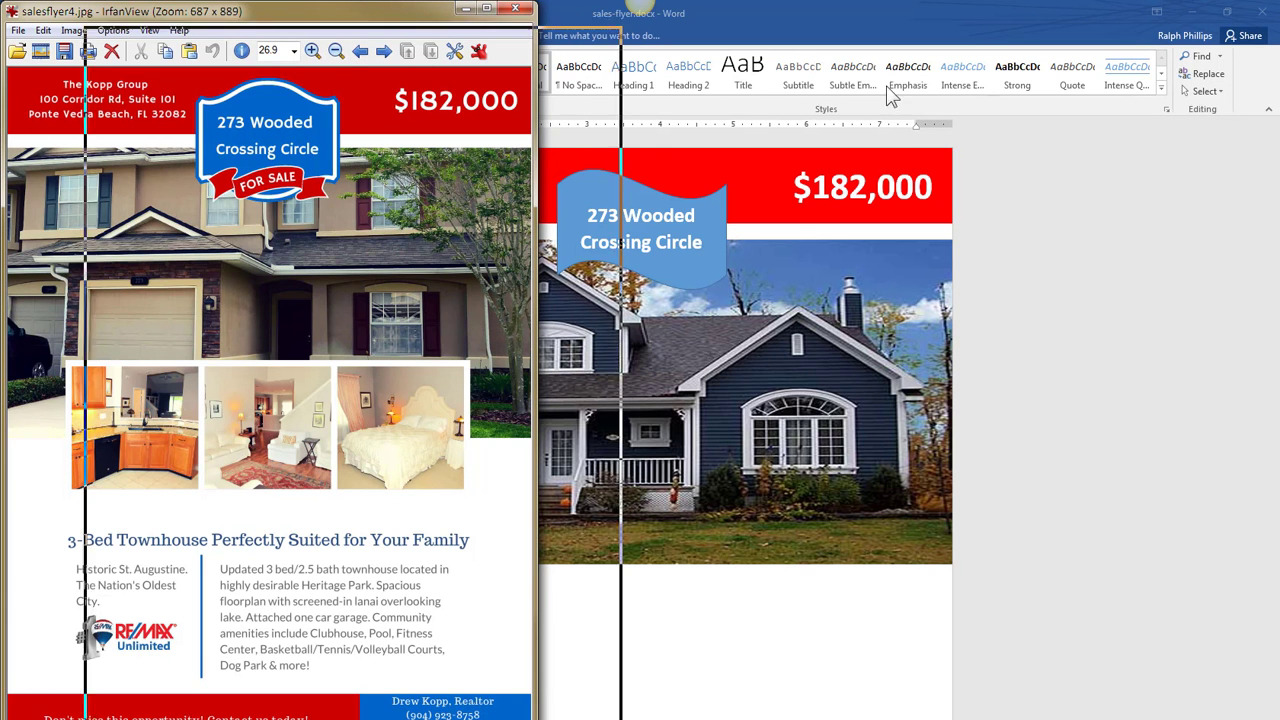
pyautogui.moveTo(300, 11); pyautogui.dragTo(748, 51)
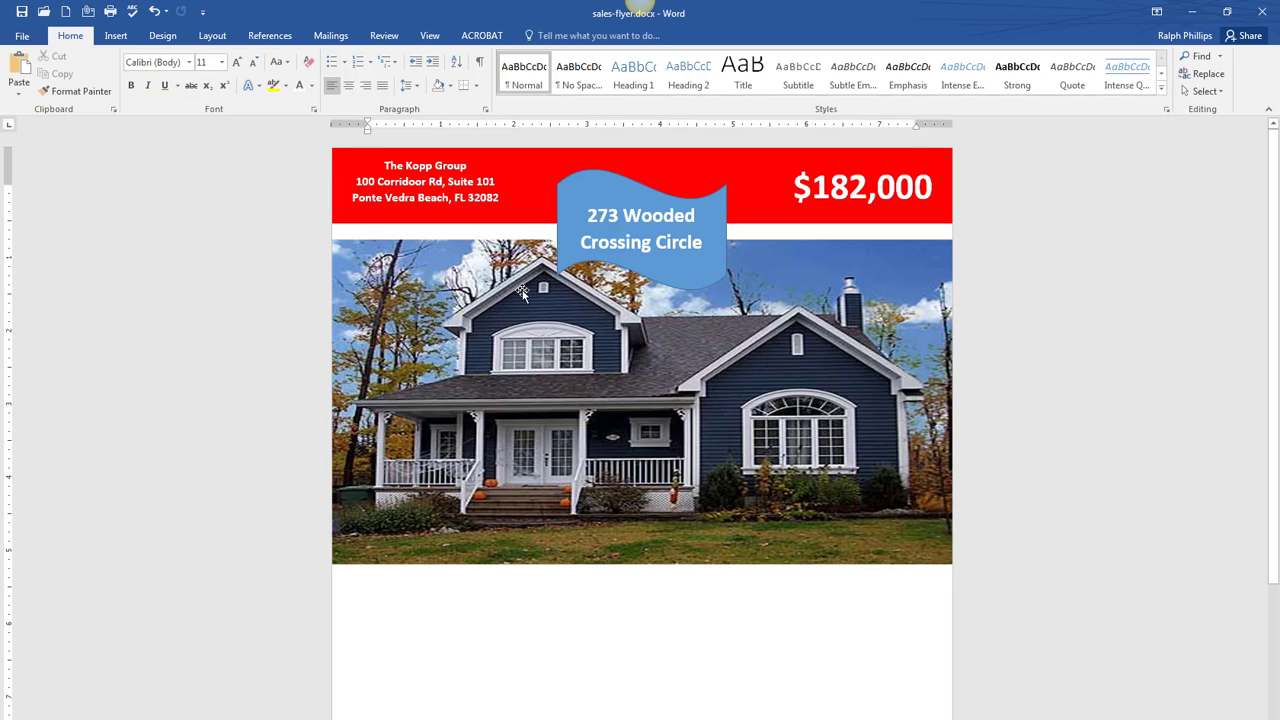
pyautogui.click(116, 35)
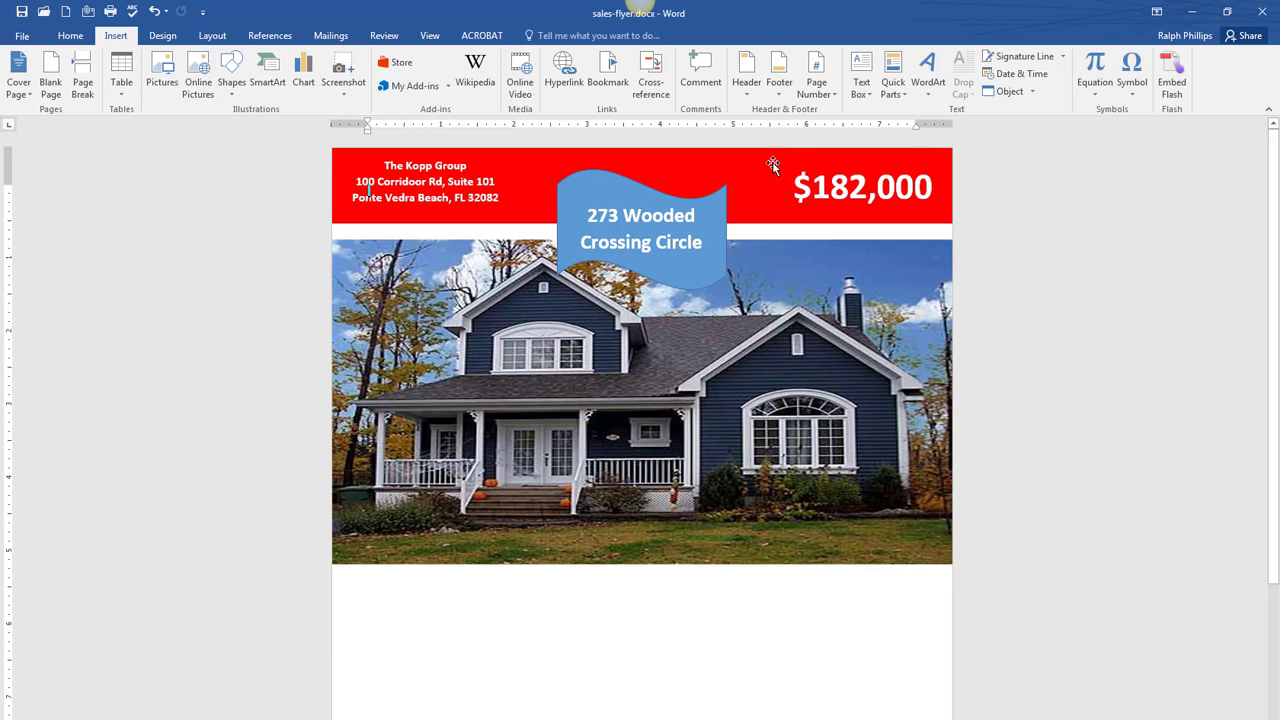
# - Draw a rectangle across the lower part of the house photo and give it the white style
pyautogui.click(231, 72)
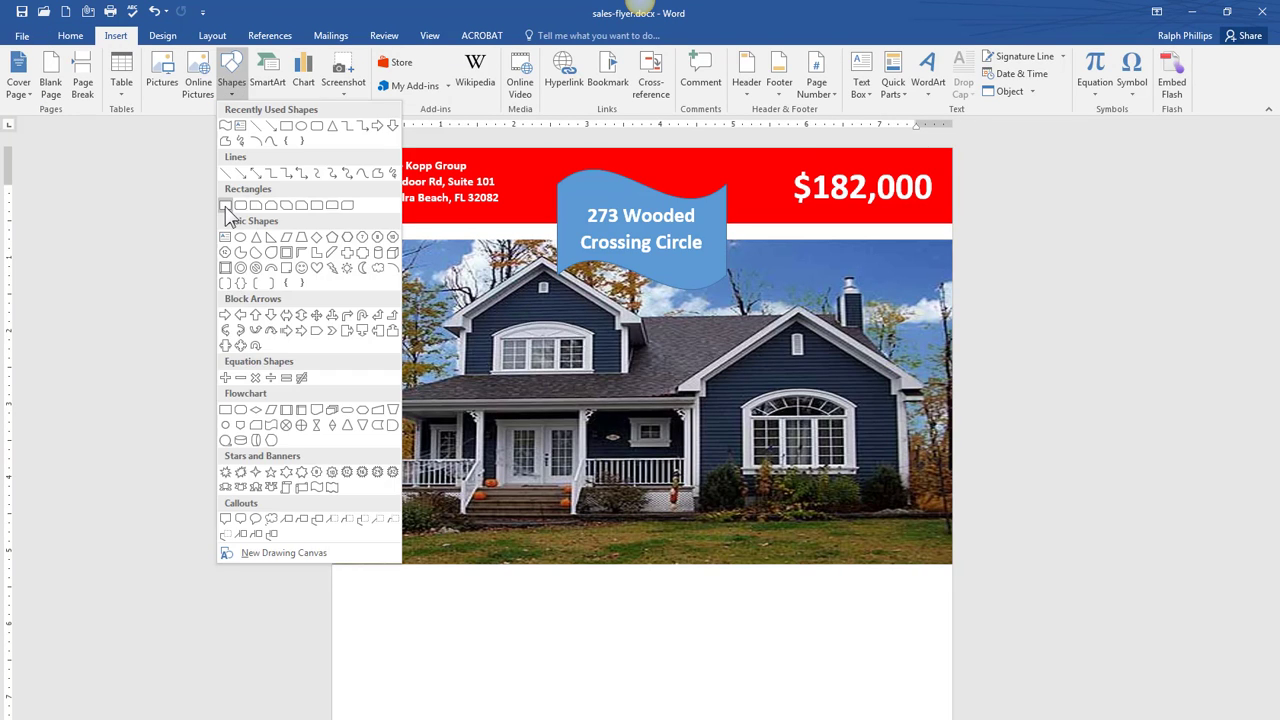
pyautogui.click(228, 207)
pyautogui.moveTo(408, 514); pyautogui.dragTo(869, 641)
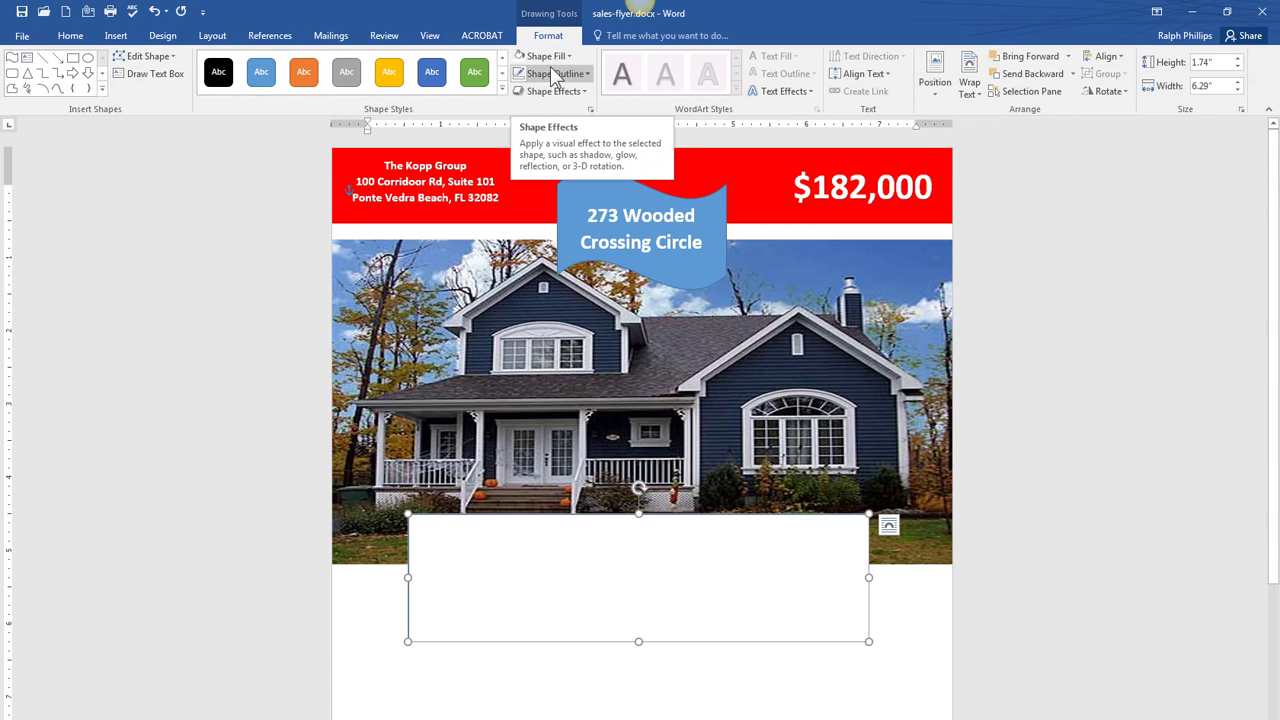
pyautogui.click(553, 73)
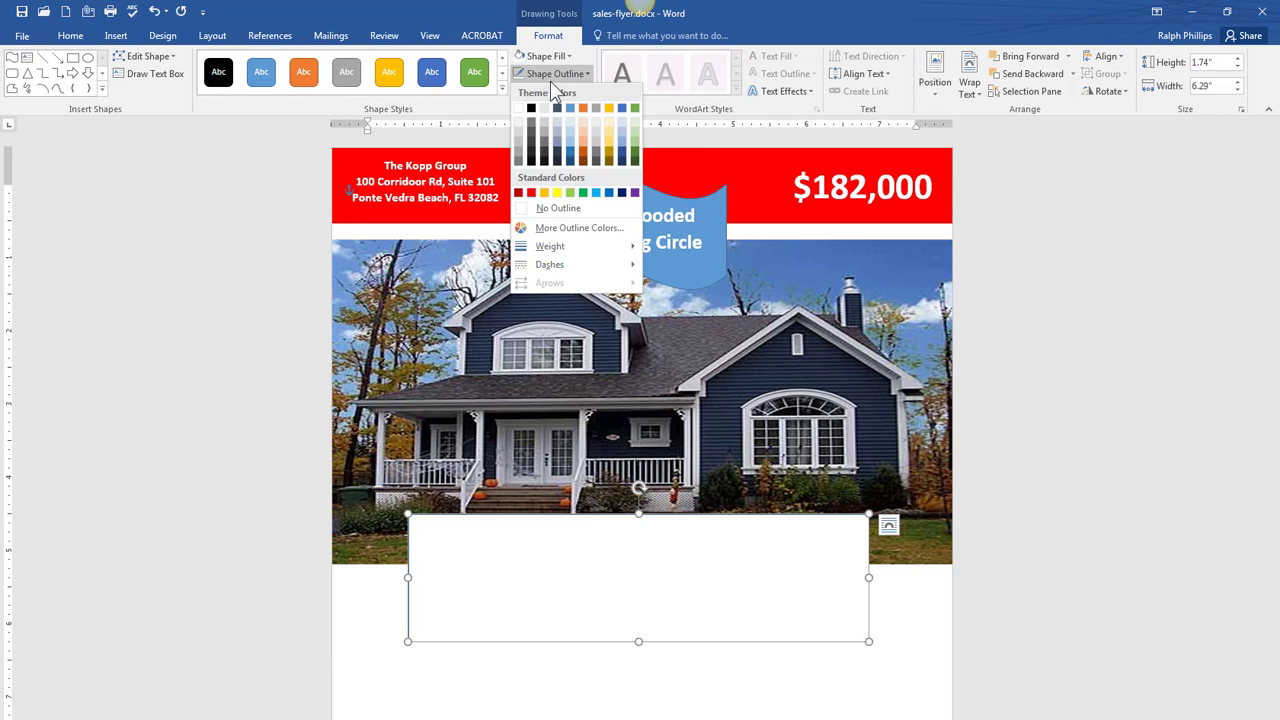
pyautogui.press('Escape')
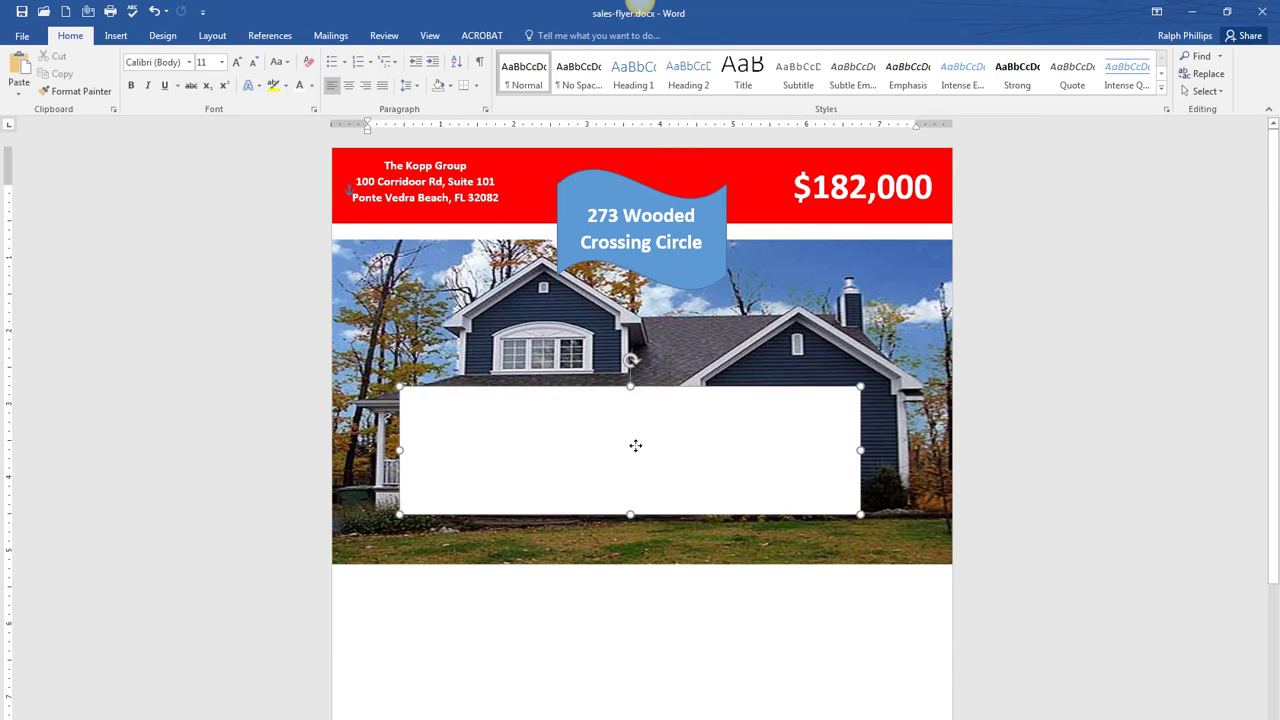
pyautogui.hotkey('alt', 'Tab')
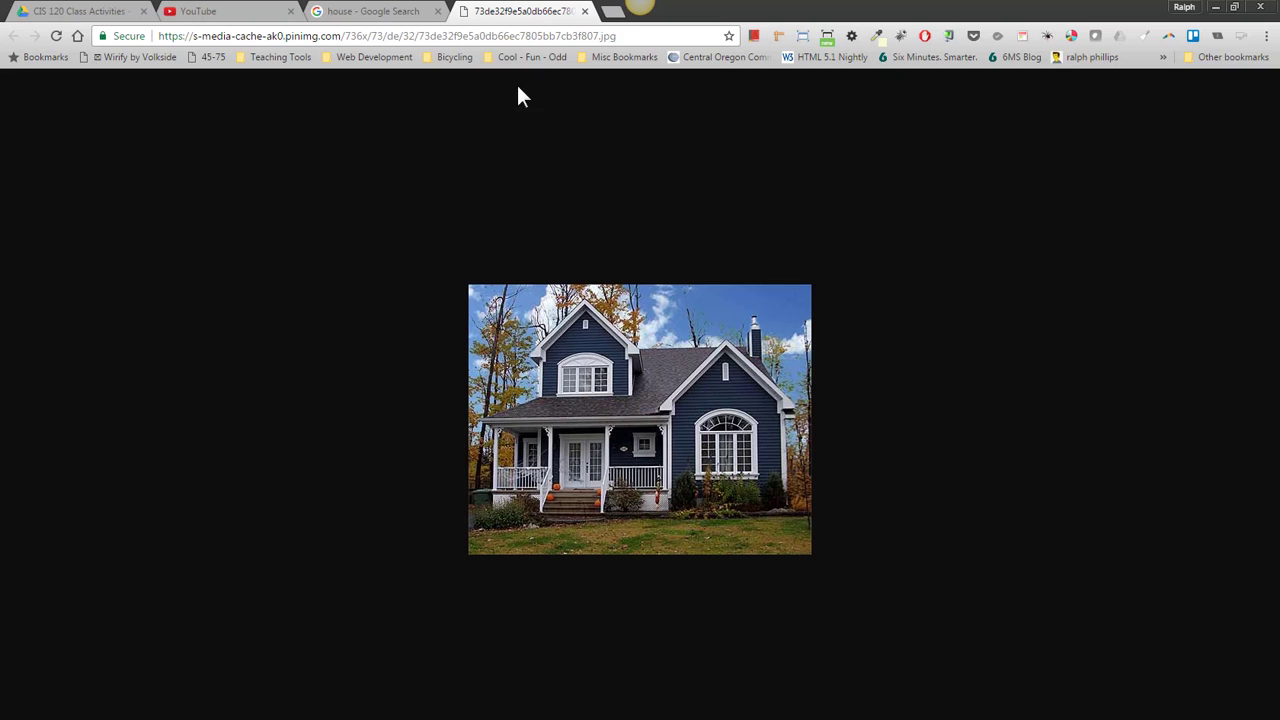
# - Search Google Images for 'kitchen' and copy a full-size kitchen photo
pyautogui.click(546, 36)
pyautogui.write('kitchen')
pyautogui.press('Return')
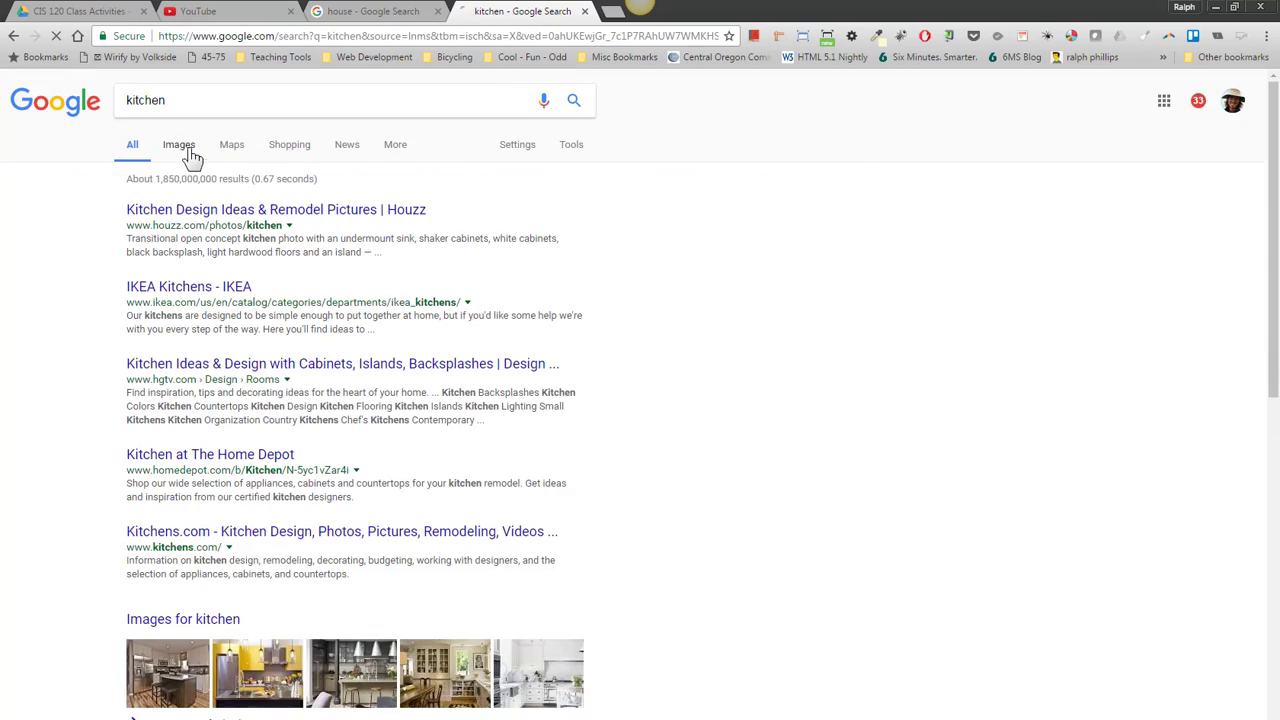
pyautogui.click(180, 144)
pyautogui.click(142, 290)
pyautogui.click(937, 408)
pyautogui.rightClick(645, 383)
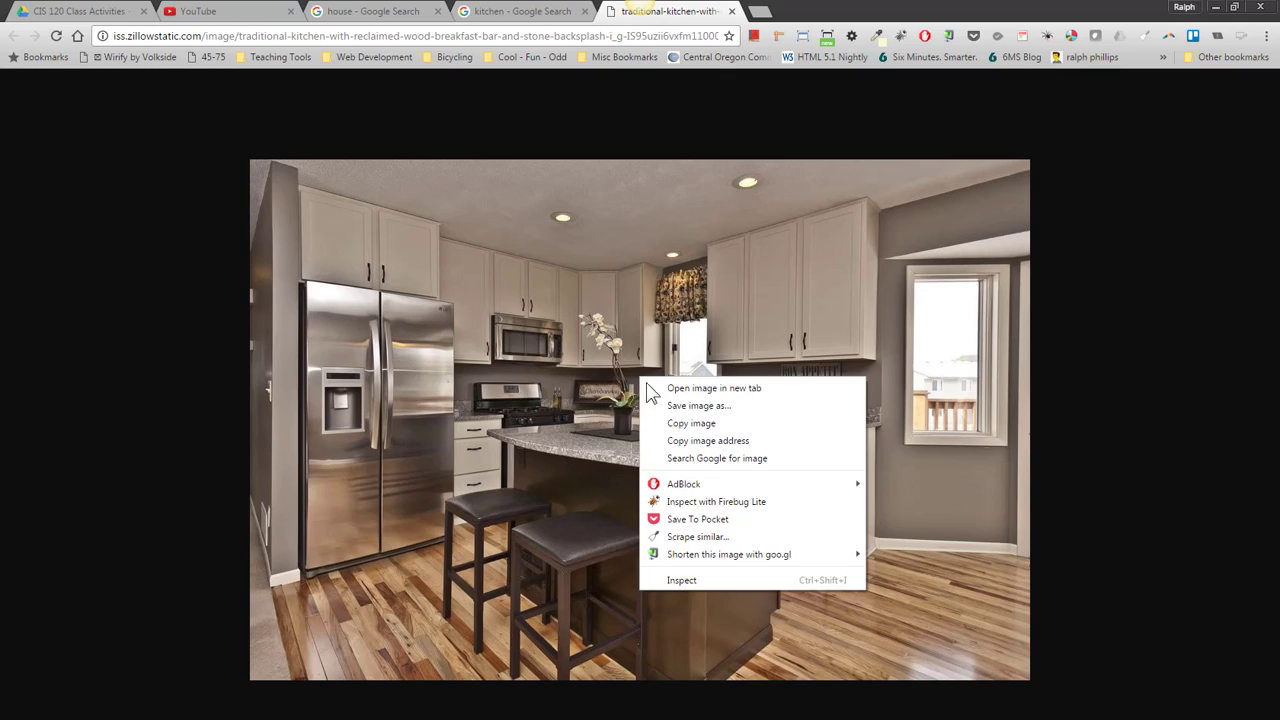
pyautogui.click(680, 424)
# - Paste the kitchen photo with Square wrapping, shrink it, and place it in the white box's left side
pyautogui.click(1214, 6)
pyautogui.rightClick(545, 425)
pyautogui.click(563, 492)
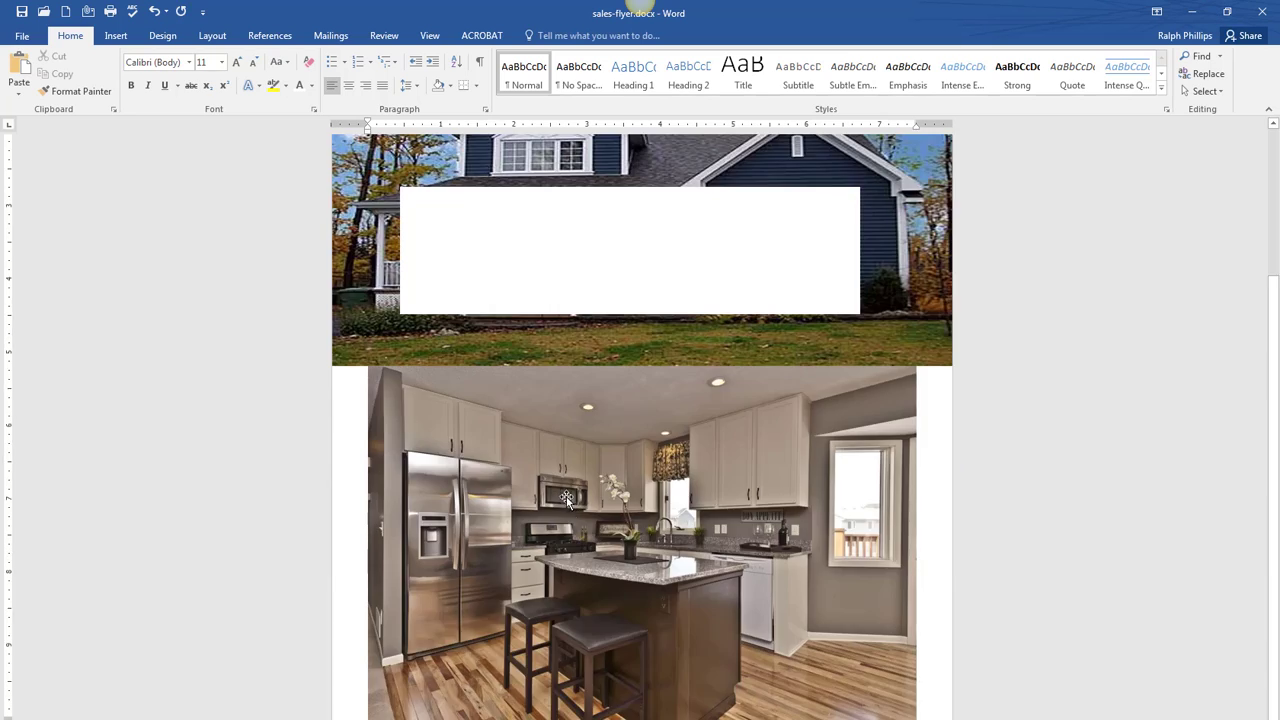
pyautogui.click(895, 420)
pyautogui.click(936, 376)
pyautogui.click(983, 470)
pyautogui.moveTo(917, 366); pyautogui.dragTo(530, 600)
pyautogui.moveTo(480, 640); pyautogui.dragTo(519, 229)
pyautogui.click(620, 263)
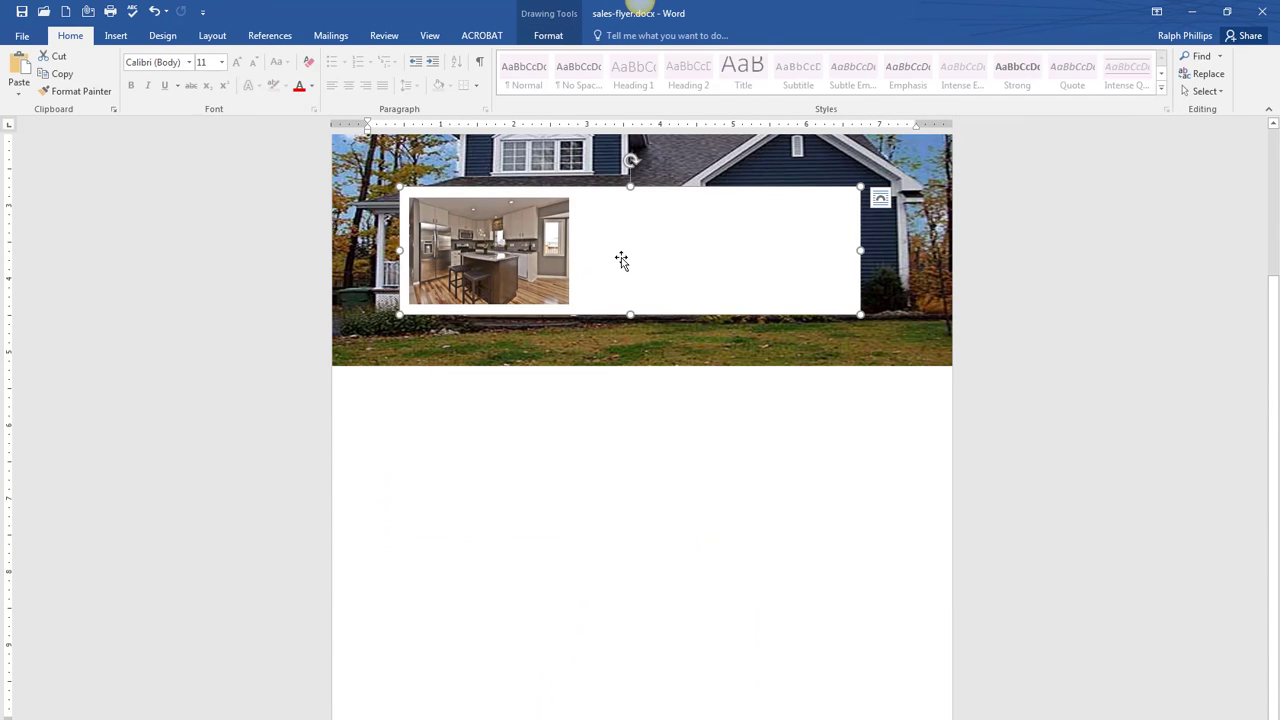
# - Search Google Images for 'living room' and copy a full-size living-room photo
pyautogui.click(1191, 12)
pyautogui.hotkey('alt', 'Tab')
pyautogui.click(371, 36)
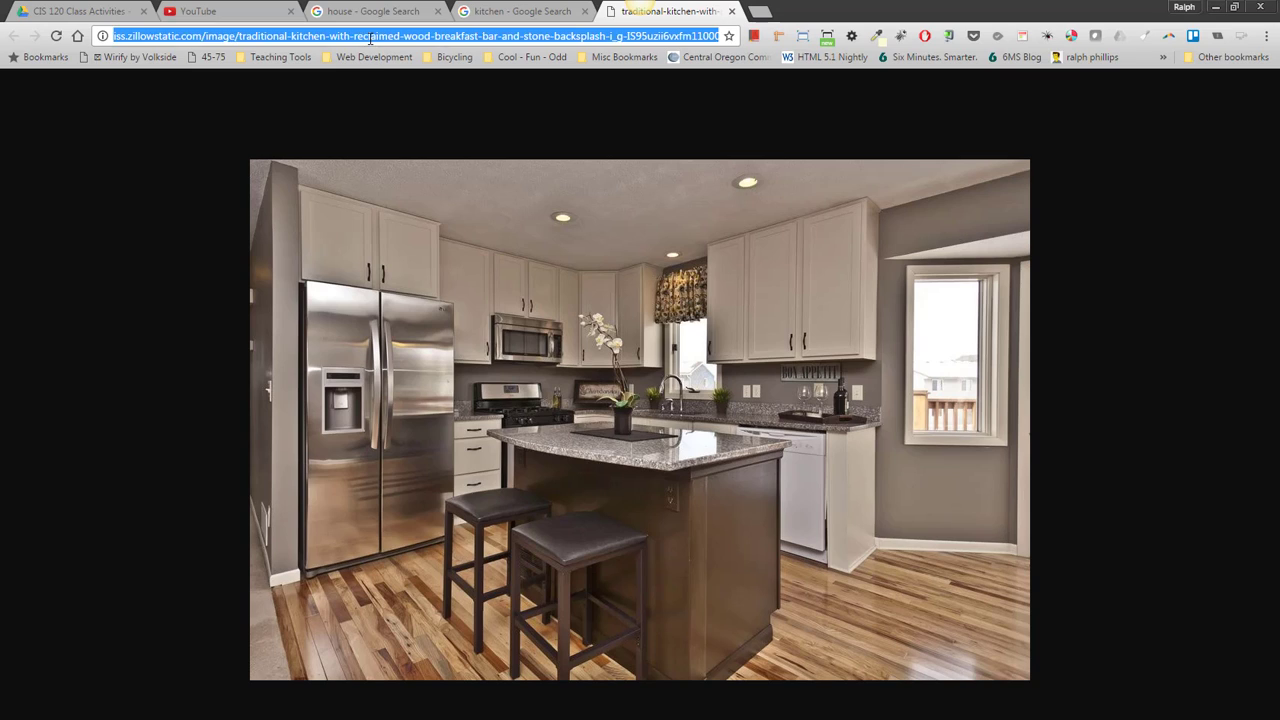
pyautogui.write('living room')
pyautogui.press('Return')
pyautogui.click(178, 148)
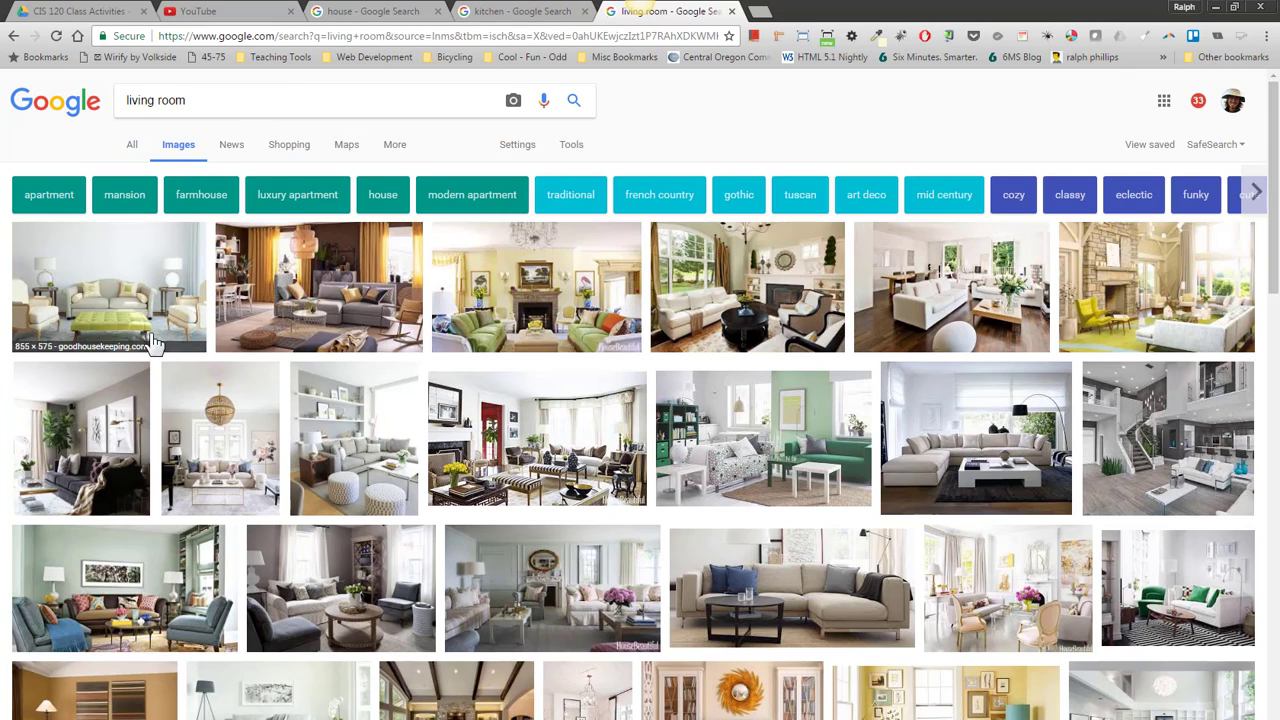
pyautogui.click(80, 440)
pyautogui.click(897, 411)
pyautogui.rightClick(554, 360)
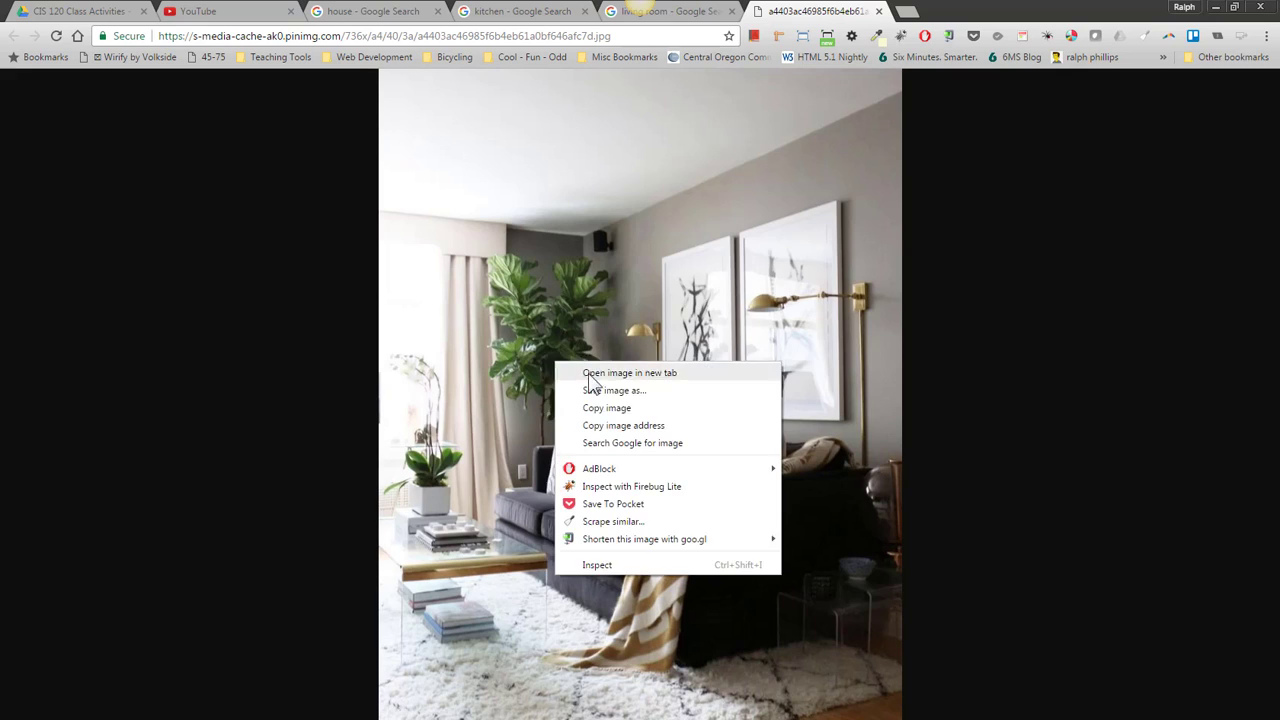
pyautogui.click(603, 409)
pyautogui.click(1214, 7)
pyautogui.hotkey('alt', 'Tab')
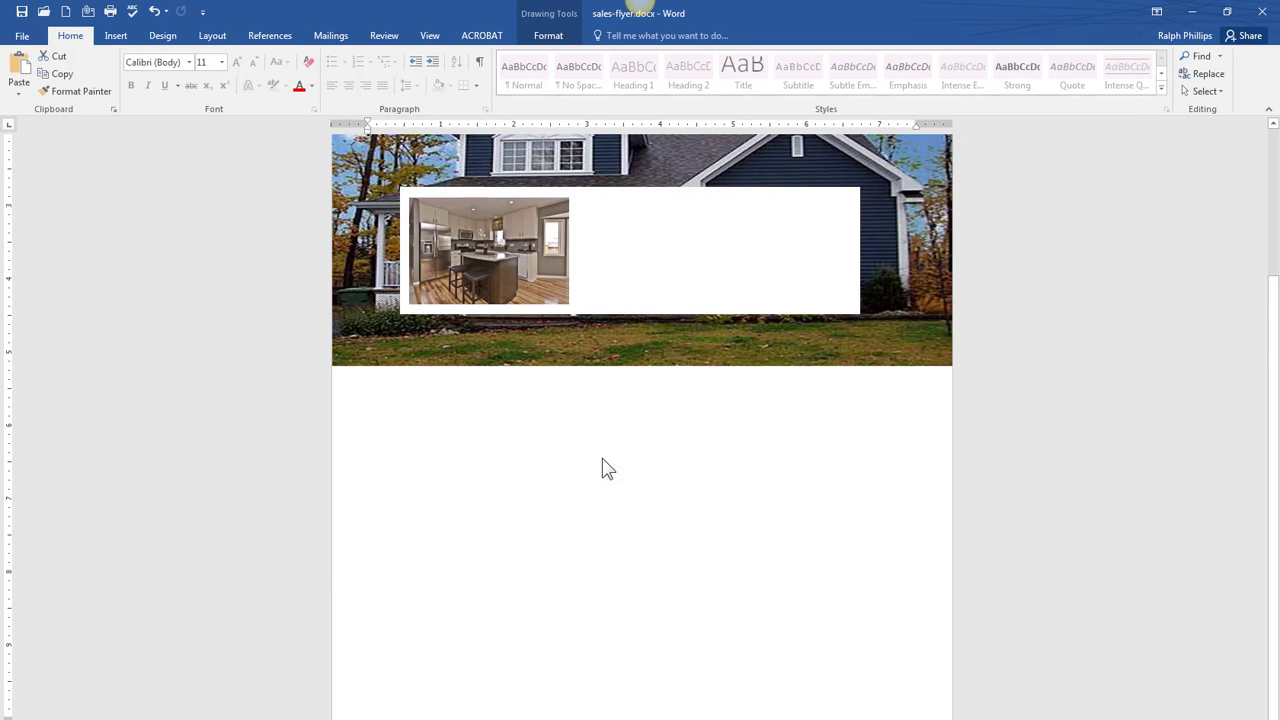
# - Paste the living-room photo with Square wrapping and crop off its top
pyautogui.hotkey('ctrl', 'v')
pyautogui.click(936, 378)
pyautogui.click(982, 238)
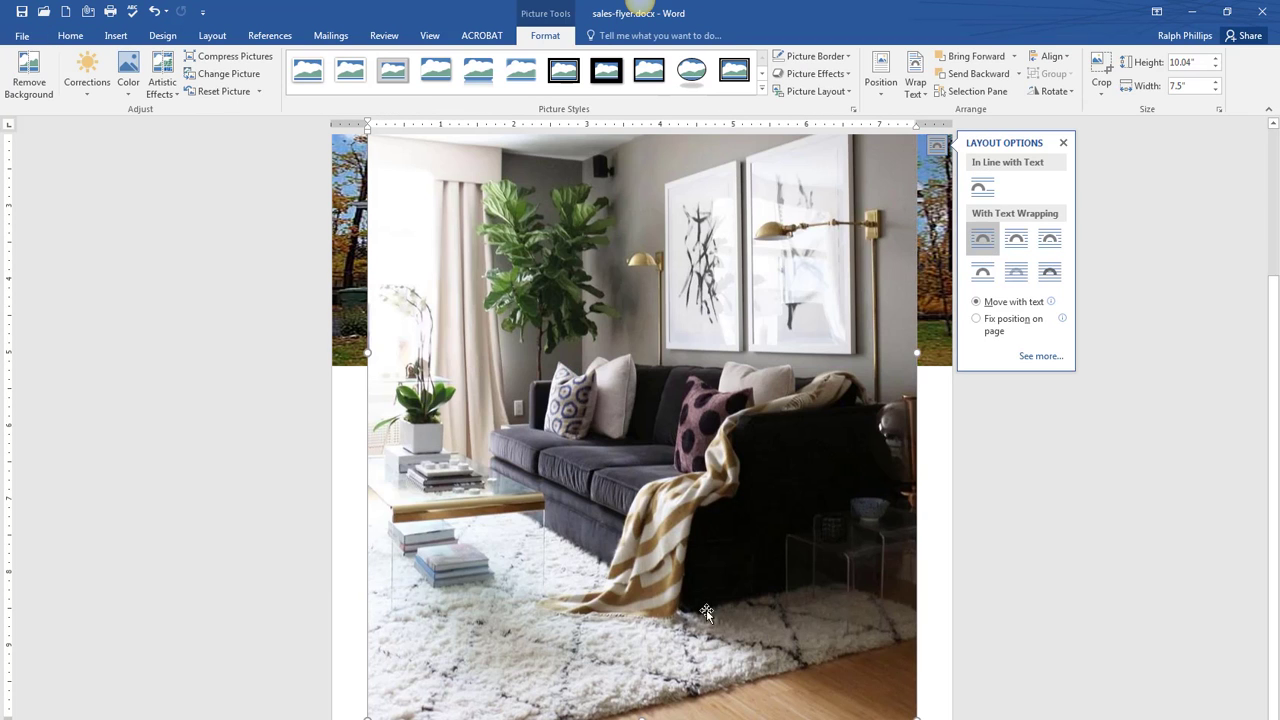
pyautogui.click(1101, 72)
pyautogui.scroll(3, 638, 262)
pyautogui.moveTo(638, 263); pyautogui.dragTo(639, 459)
pyautogui.click(1101, 72)
# - Shrink the living-room photo to 1.84" wide and centre it in the white box beside the kitchen photo
pyautogui.moveTo(723, 545); pyautogui.dragTo(717, 497)
pyautogui.scroll(-3, 717, 497)
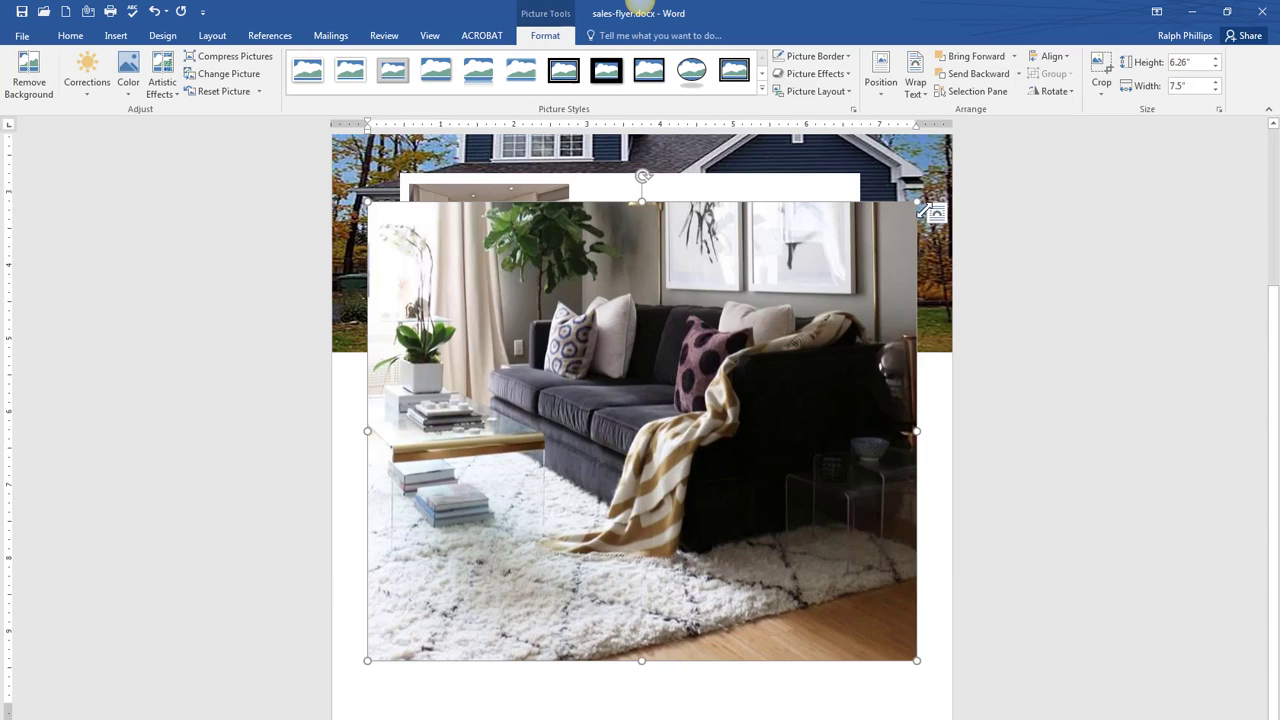
pyautogui.moveTo(917, 201); pyautogui.dragTo(519, 534)
pyautogui.moveTo(461, 583); pyautogui.dragTo(683, 220)
pyautogui.moveTo(741, 171); pyautogui.dragTo(726, 184)
pyautogui.moveTo(659, 246); pyautogui.dragTo(643, 243)
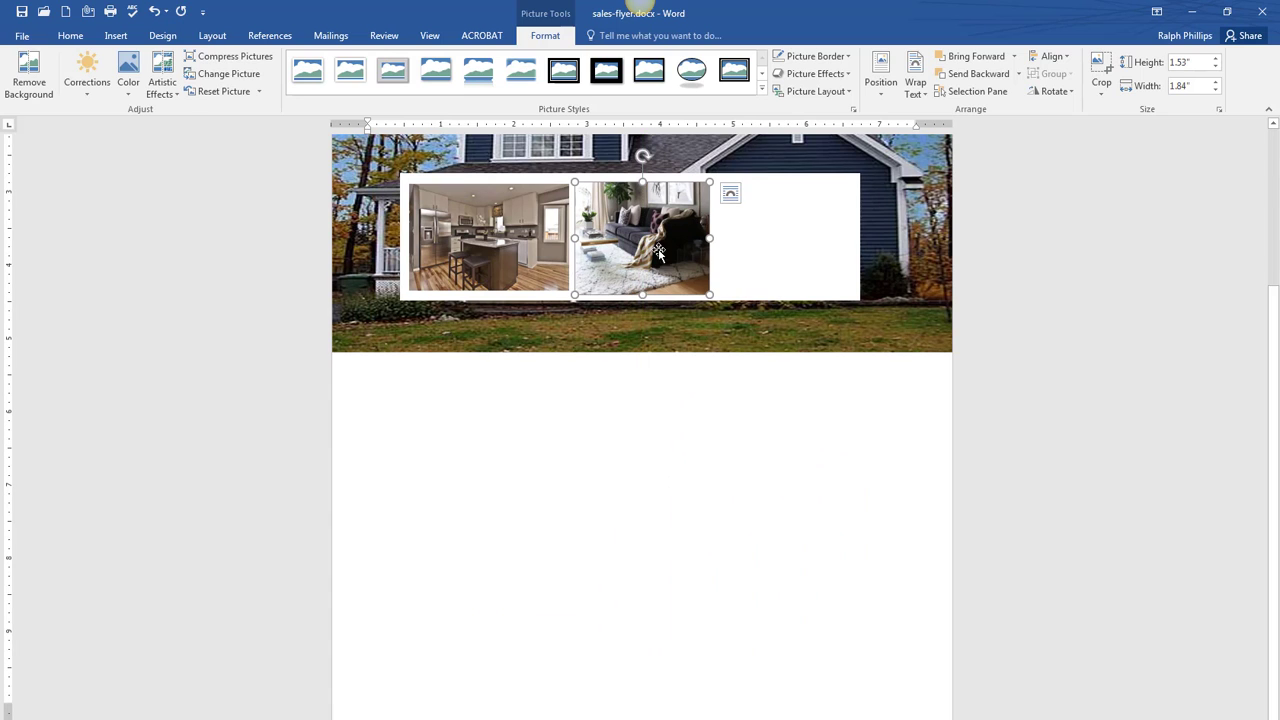
# - Search Google Images for 'bedroom', copy a bedroom photo, and paste it into the Word flyer
pyautogui.hotkey('alt', 'Tab')
pyautogui.click(640, 40)
pyautogui.write('bedroom')
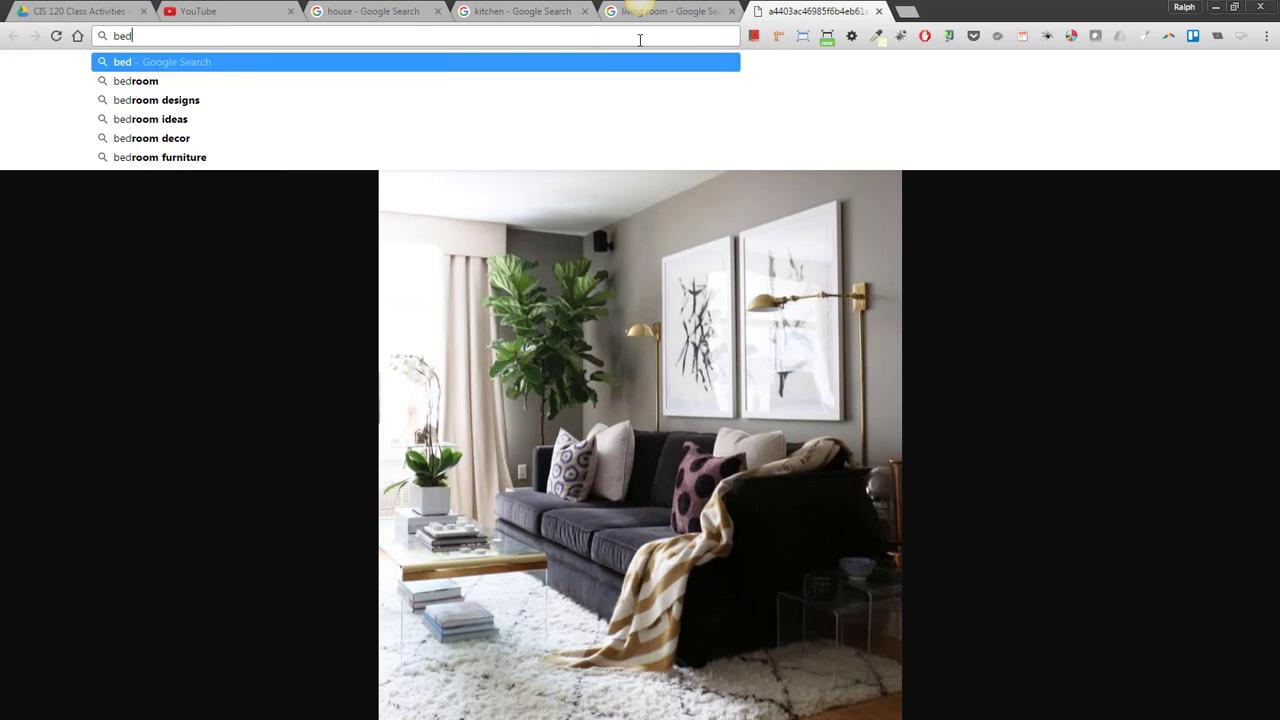
pyautogui.press('Return')
pyautogui.click(178, 148)
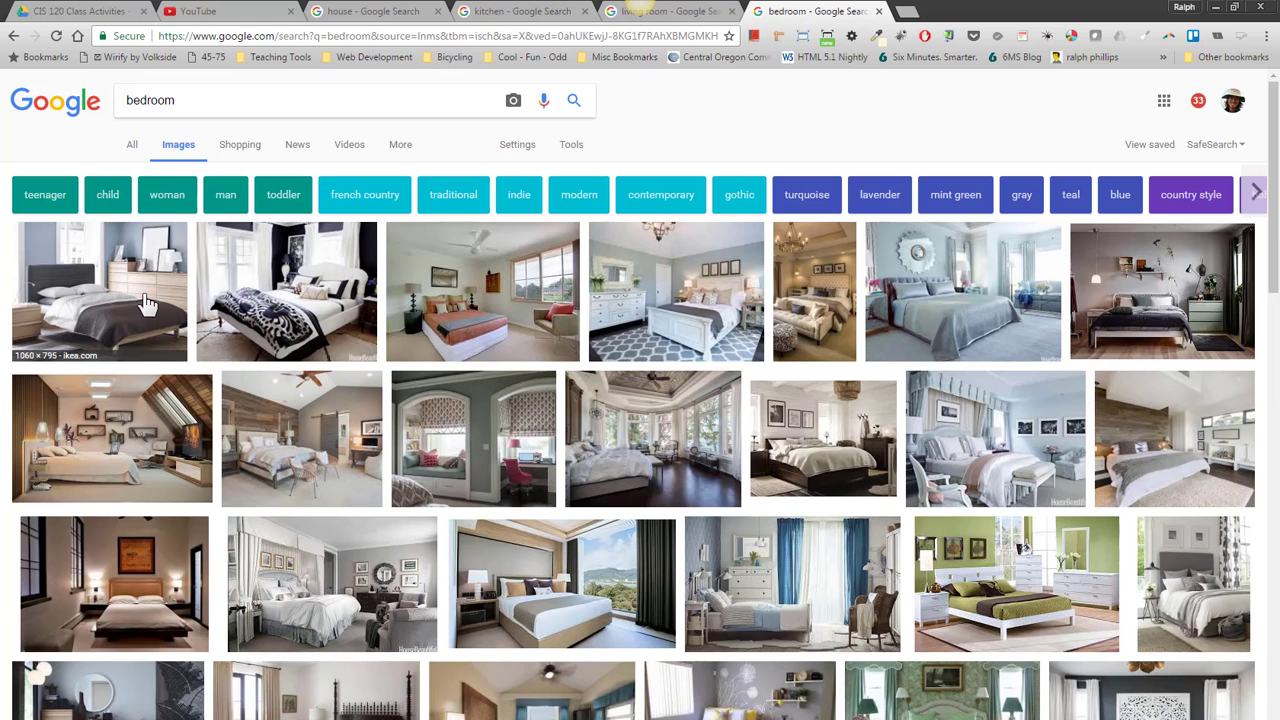
pyautogui.click(286, 291)
pyautogui.click(1016, 412)
pyautogui.rightClick(741, 375)
pyautogui.click(795, 420)
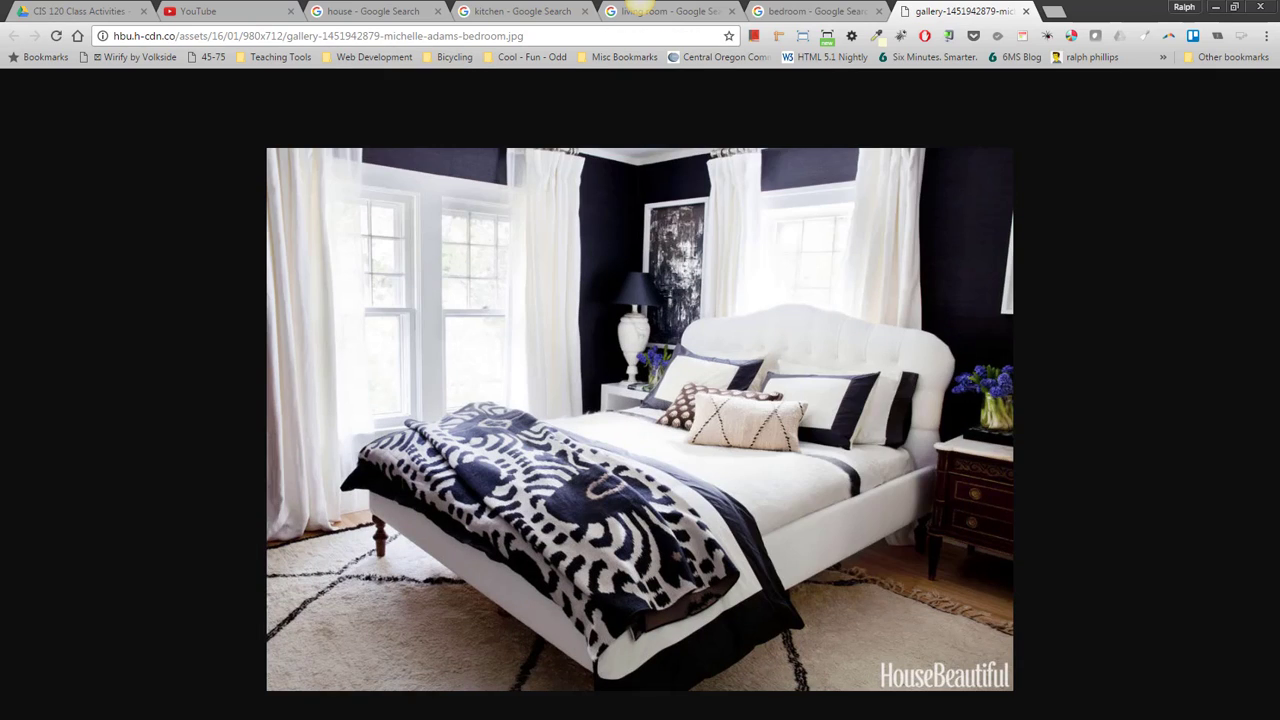
pyautogui.hotkey('alt', 'Tab')
pyautogui.hotkey('ctrl', 'v')
pyautogui.click(640, 434)
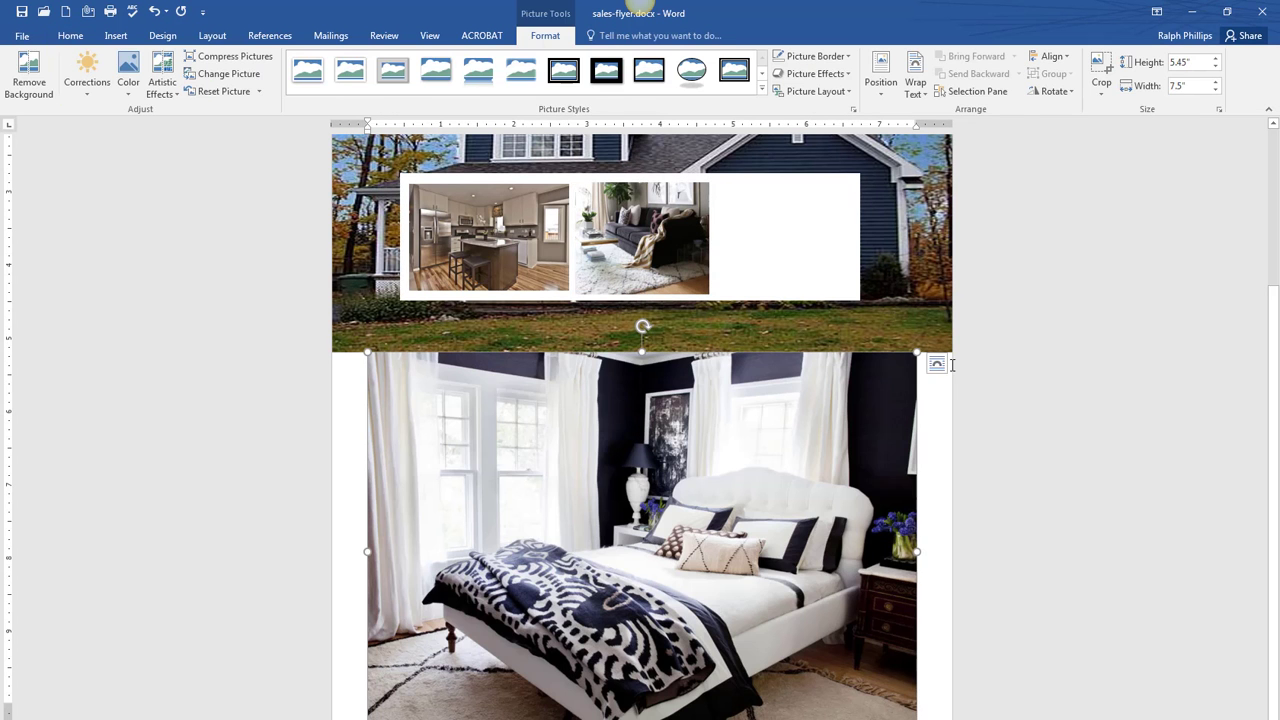
# - Give the bedroom photo Square wrapping, shrink it, and fit it into the white box's right end
pyautogui.click(937, 364)
pyautogui.click(981, 462)
pyautogui.moveTo(917, 702); pyautogui.dragTo(511, 432)
pyautogui.scroll(1, 511, 432)
pyautogui.moveTo(397, 443); pyautogui.dragTo(716, 320)
pyautogui.moveTo(687, 255); pyautogui.dragTo(785, 252)
pyautogui.moveTo(785, 353); pyautogui.dragTo(786, 366)
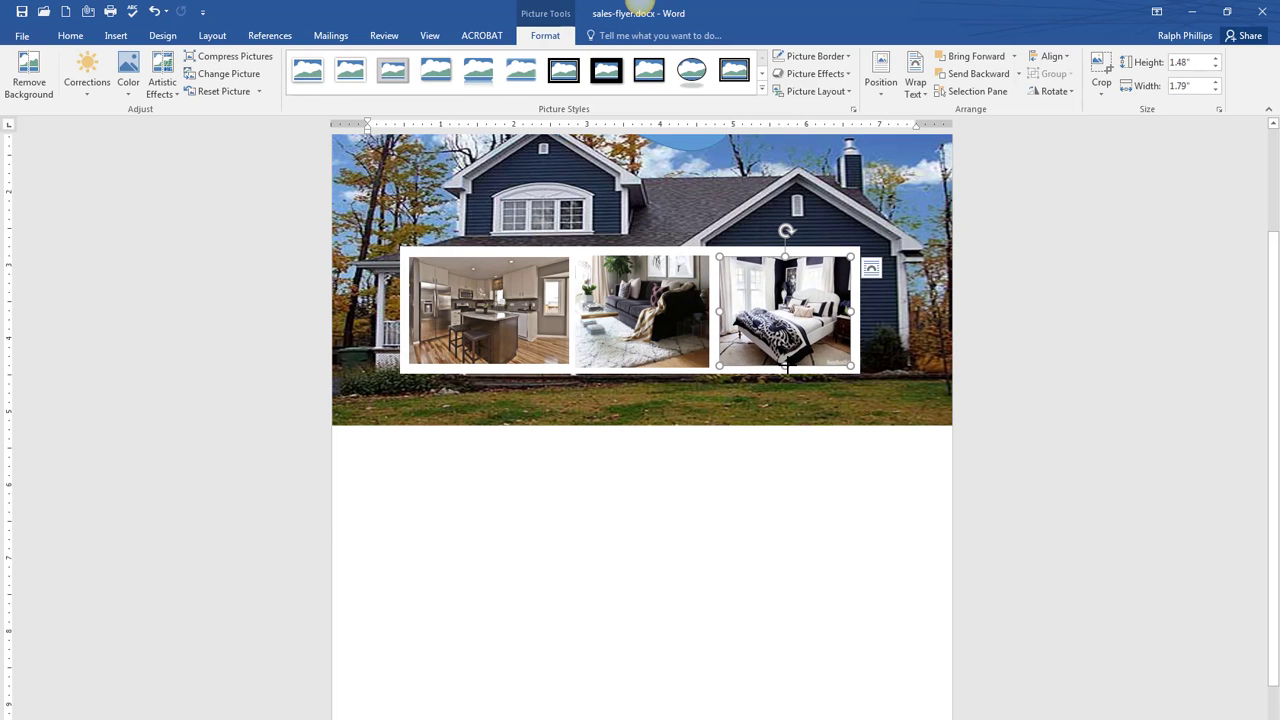
pyautogui.click(776, 490)
# - Scroll back up and select the white box holding the three photos
pyautogui.scroll(2, 776, 490)
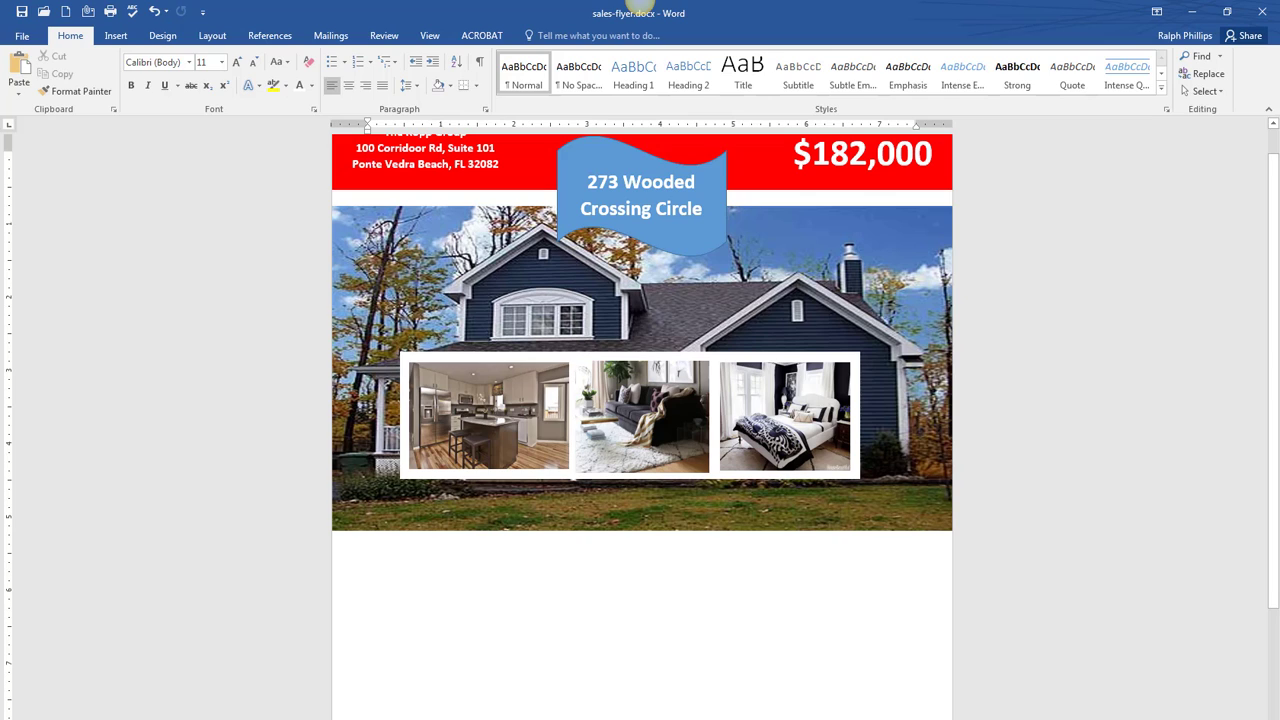
pyautogui.moveTo(870, 719)
pyautogui.click(965, 719)
pyautogui.click(573, 354)
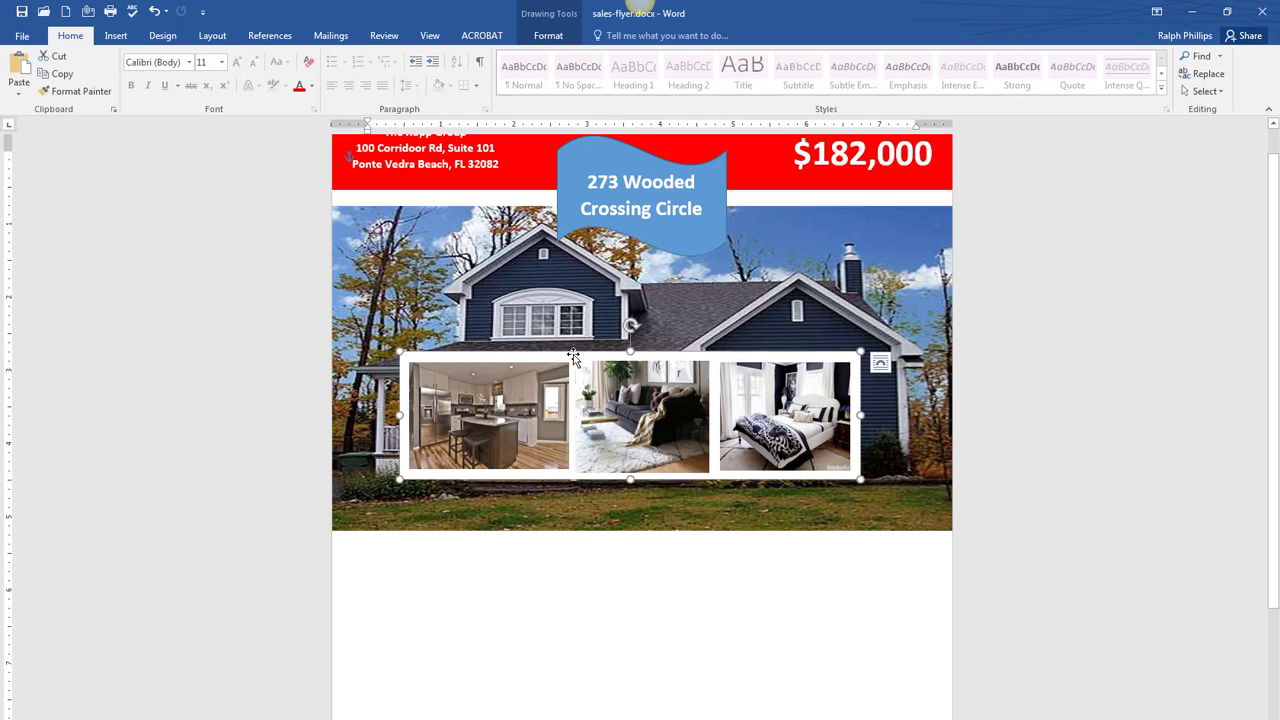
# - Try selecting the room photos and bring the sample flyer back into view for comparison
pyautogui.click(515, 390)
pyautogui.click(745, 415)
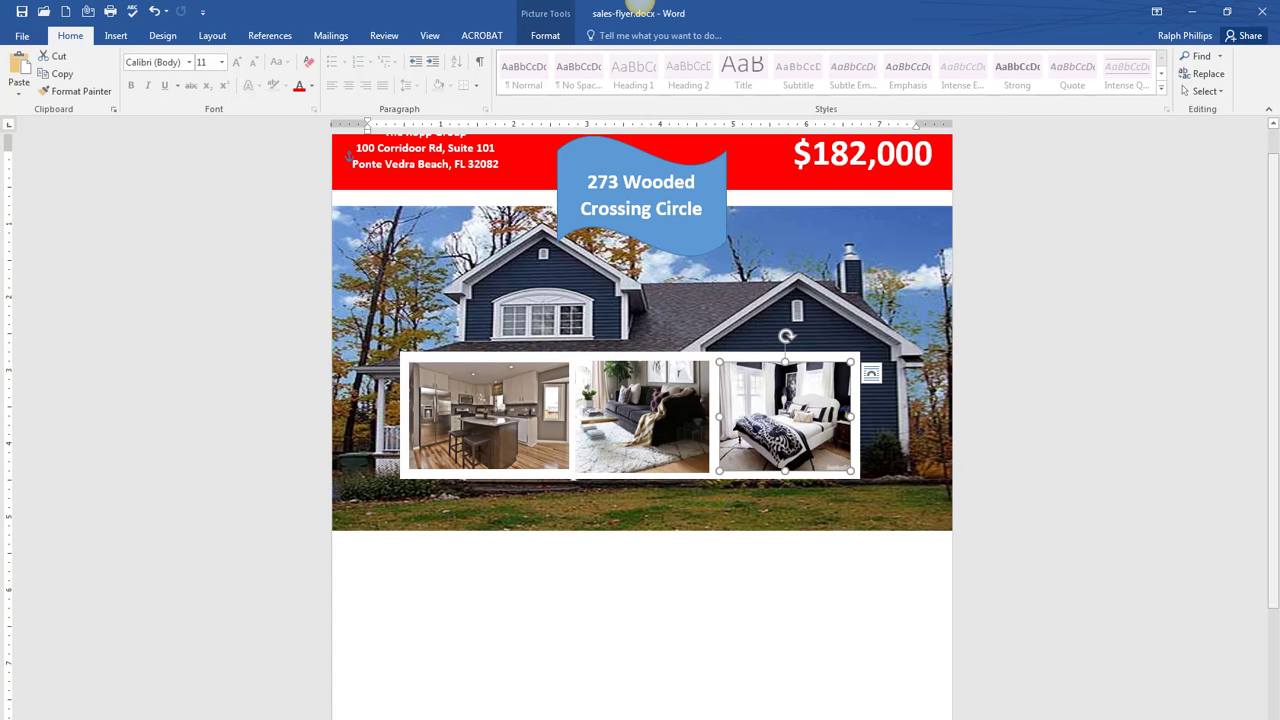
pyautogui.moveTo(1279, 98)
pyautogui.mouseDown()
pyautogui.moveTo(790, 73)
pyautogui.moveTo(1279, 100)
pyautogui.mouseUp()
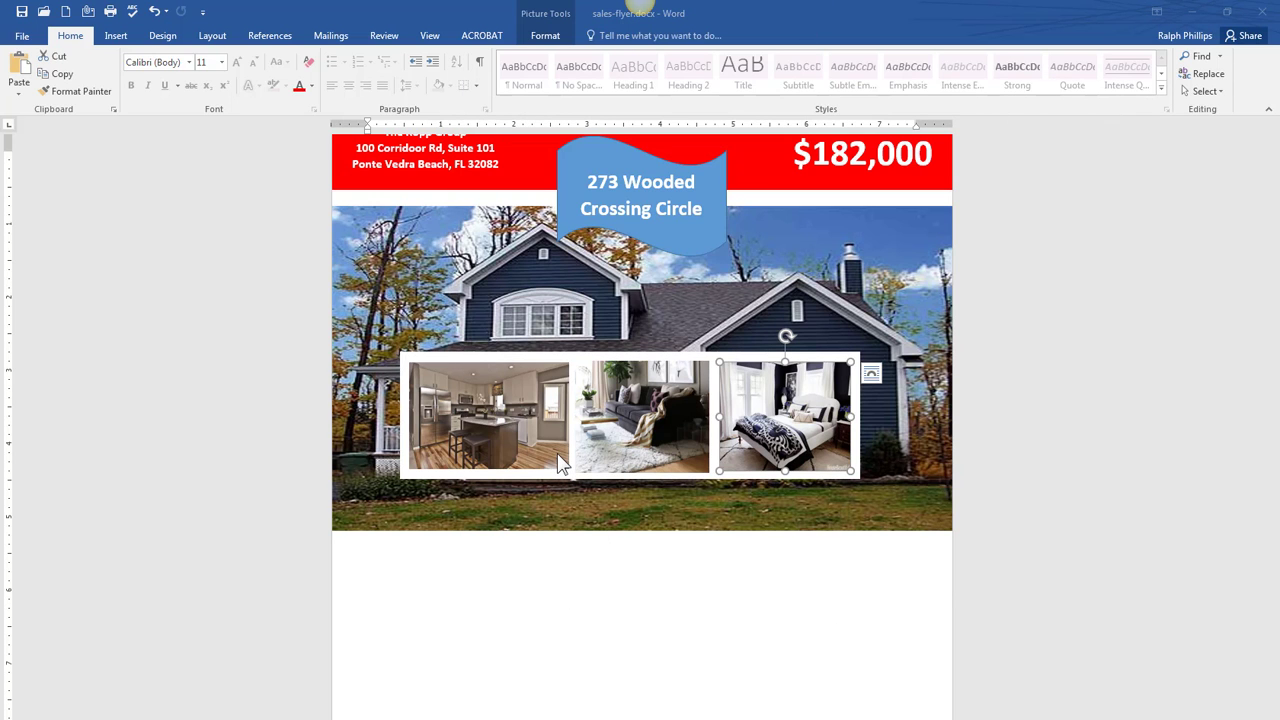
pyautogui.click(464, 356)
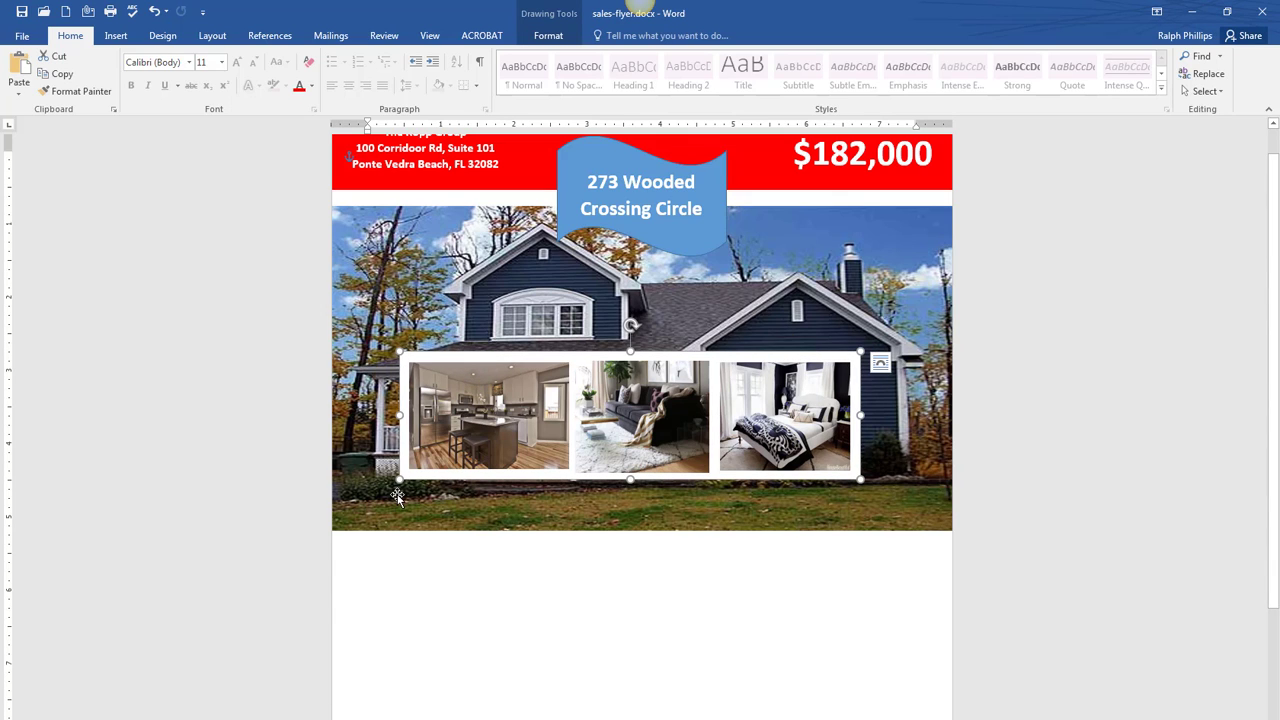
# - Group the kitchen, living-room and bedroom photos and move the group lower over the porch
pyautogui.click(515, 424)
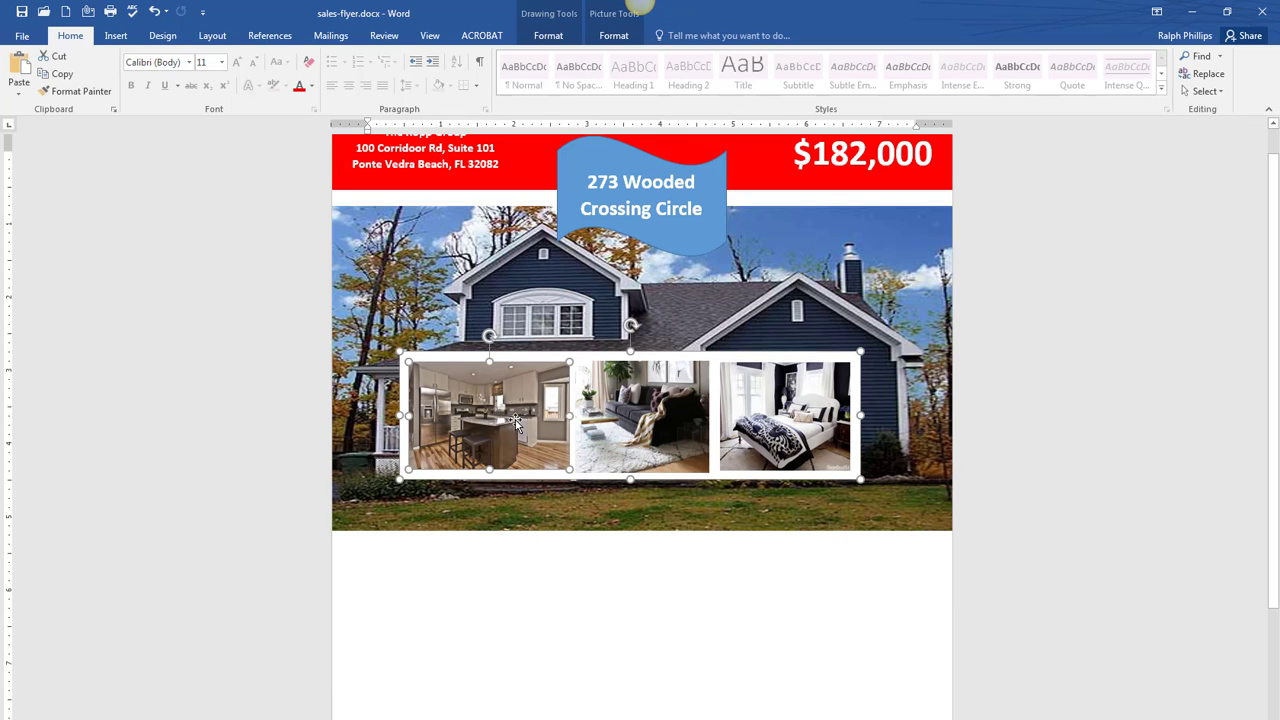
pyautogui.keyDown('ctrl'); pyautogui.click(652, 416); pyautogui.keyUp('ctrl')
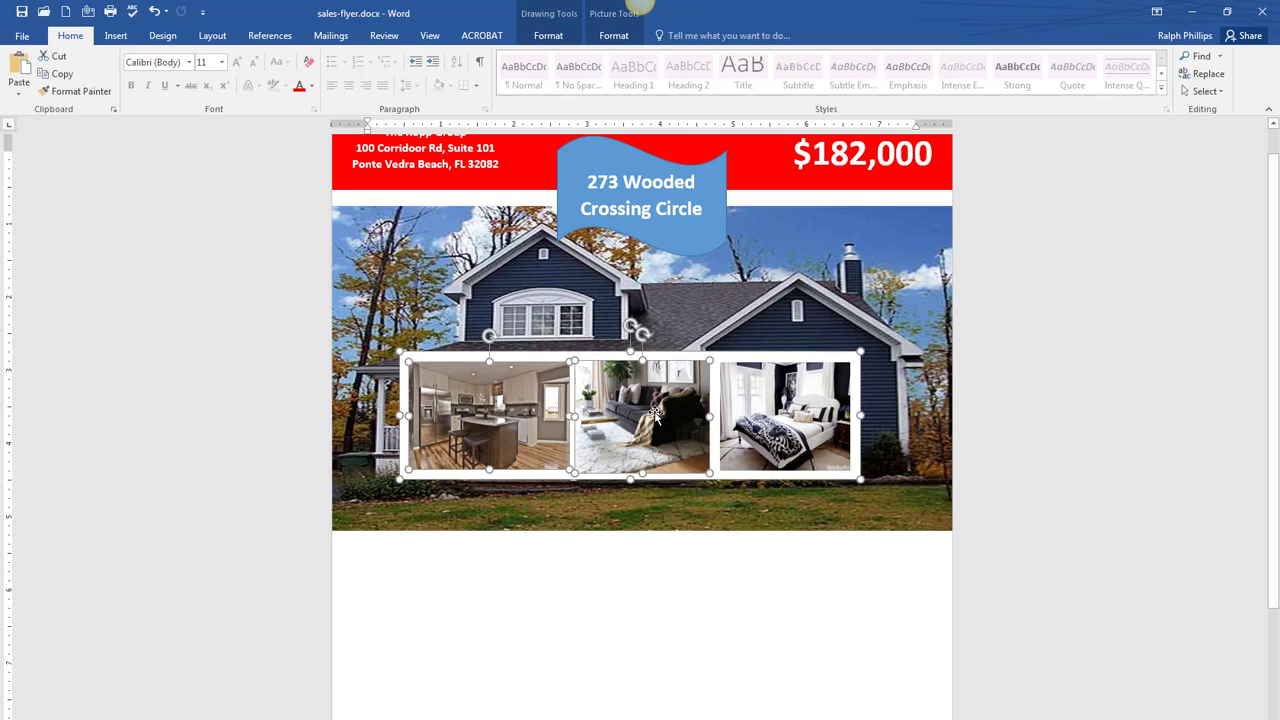
pyautogui.keyDown('ctrl'); pyautogui.click(785, 423); pyautogui.keyUp('ctrl')
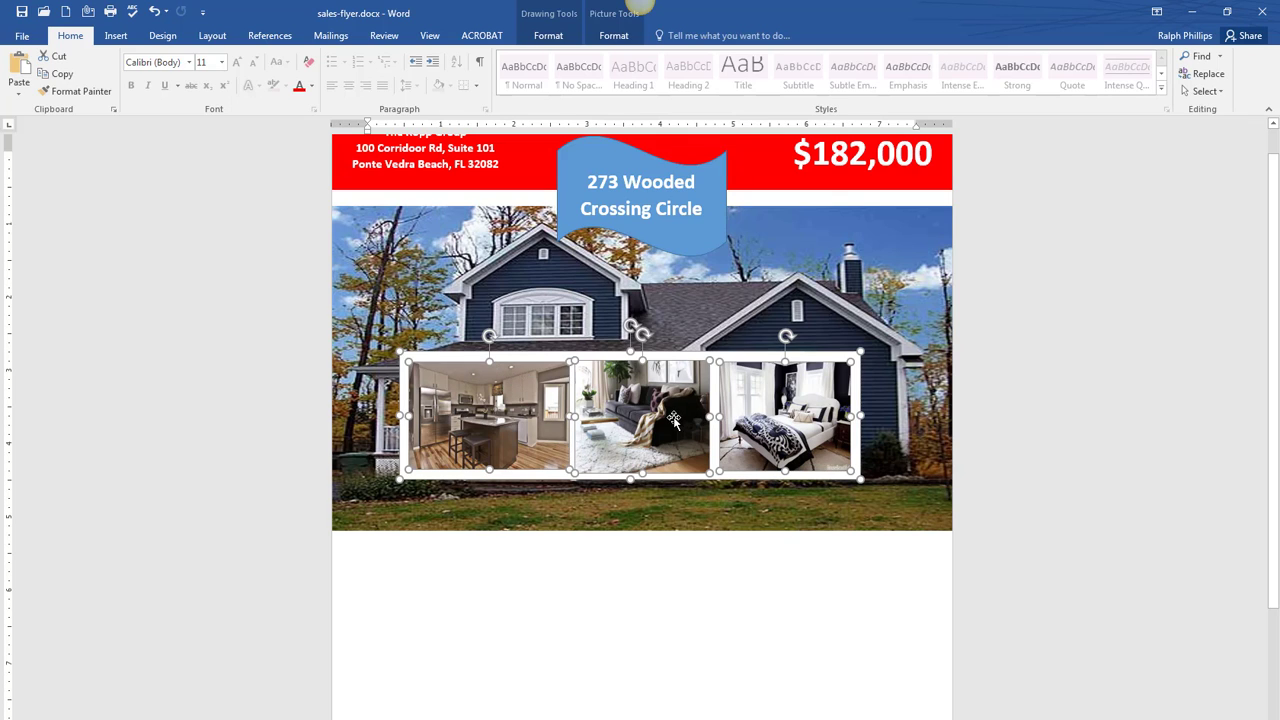
pyautogui.rightClick(674, 420)
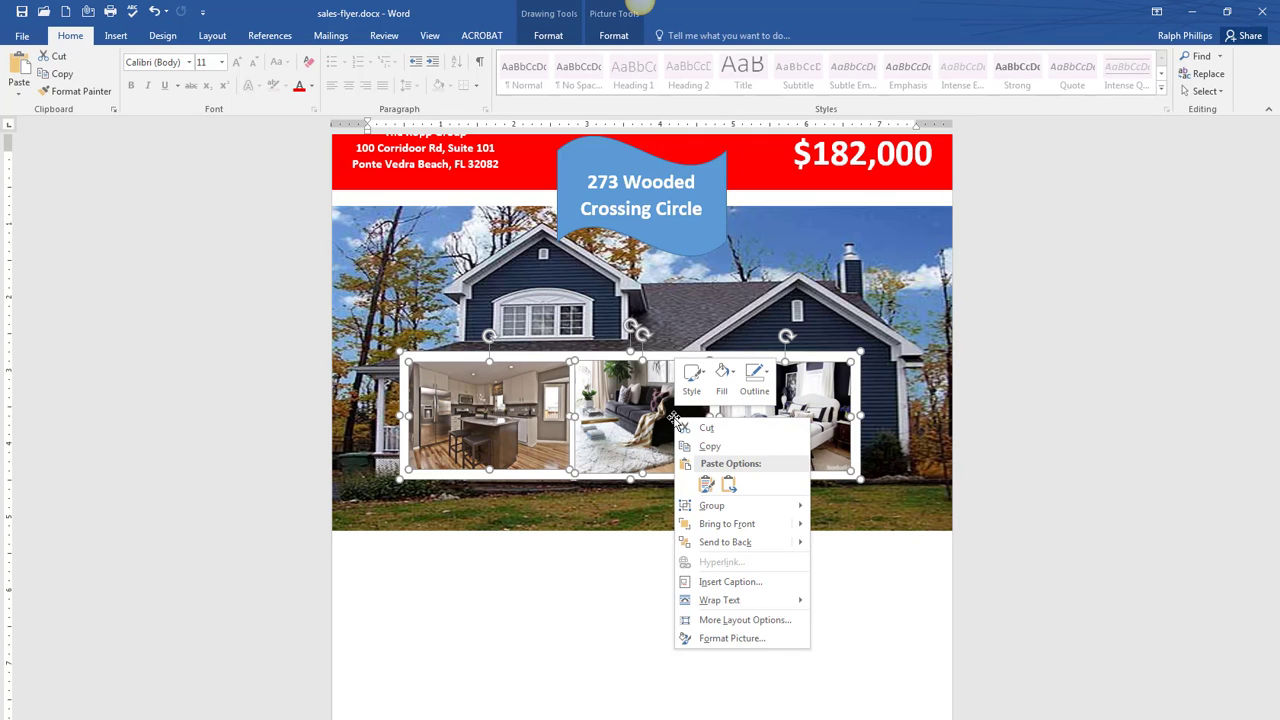
pyautogui.moveTo(712, 507)
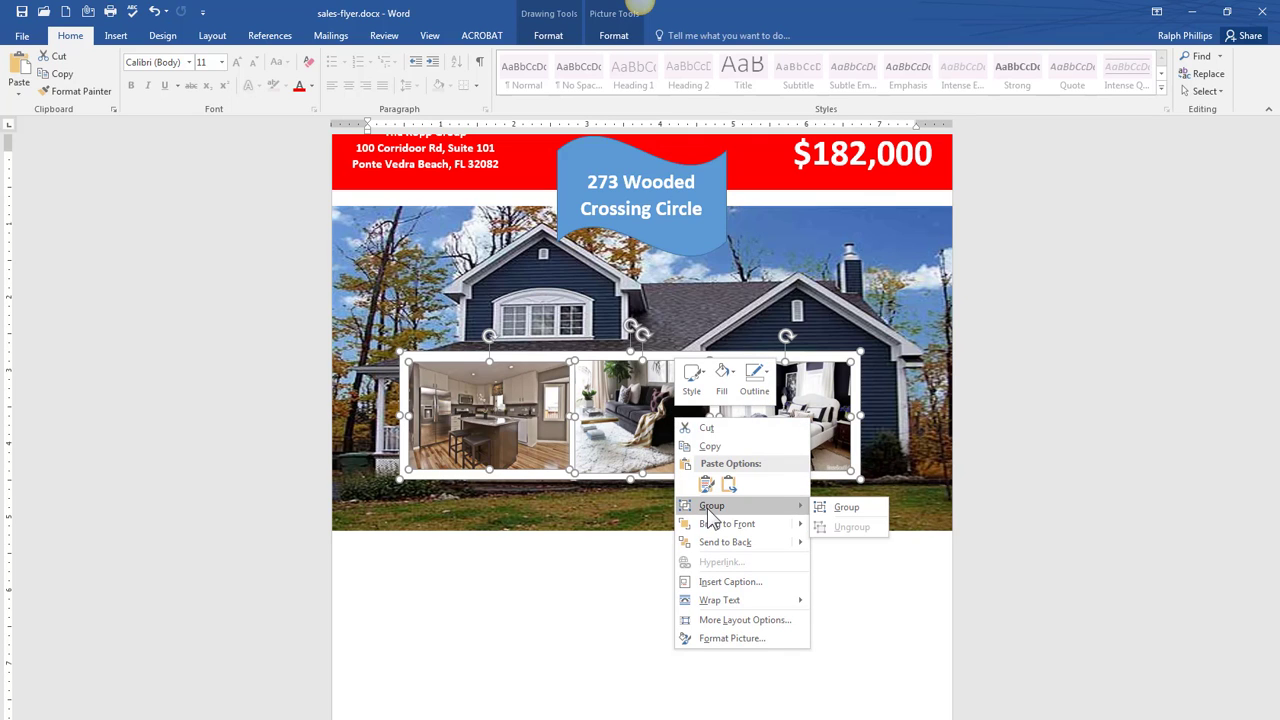
pyautogui.click(845, 510)
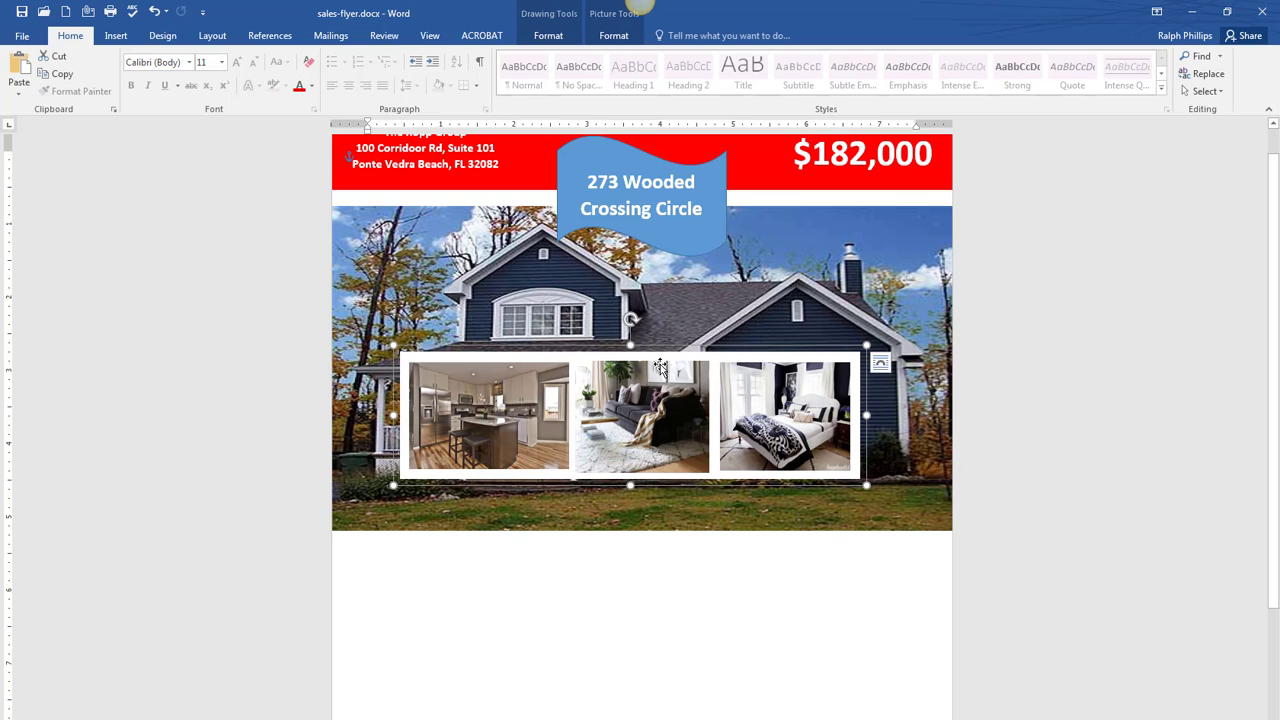
pyautogui.moveTo(636, 360)
pyautogui.mouseDown()
pyautogui.moveTo(634, 500)
pyautogui.moveTo(609, 405)
pyautogui.moveTo(692, 485)
pyautogui.moveTo(623, 478)
pyautogui.moveTo(678, 500)
pyautogui.moveTo(660, 491)
pyautogui.moveTo(671, 475)
pyautogui.moveTo(731, 478)
pyautogui.mouseUp()
pyautogui.click(803, 680)
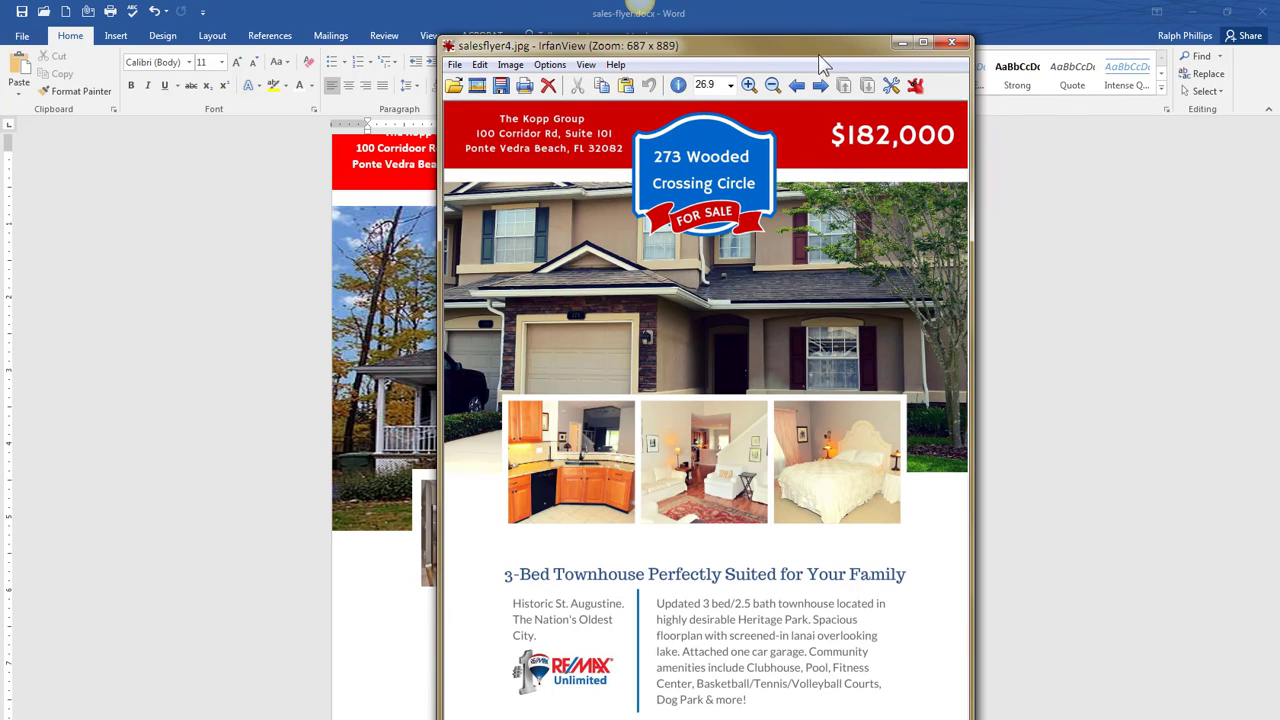
# - Scroll through the sample's text block, RE/MAX logo and contact footer, then close IrfanView
pyautogui.moveTo(816, 38); pyautogui.dragTo(780, 53)
pyautogui.scroll(-5, 790, 420)
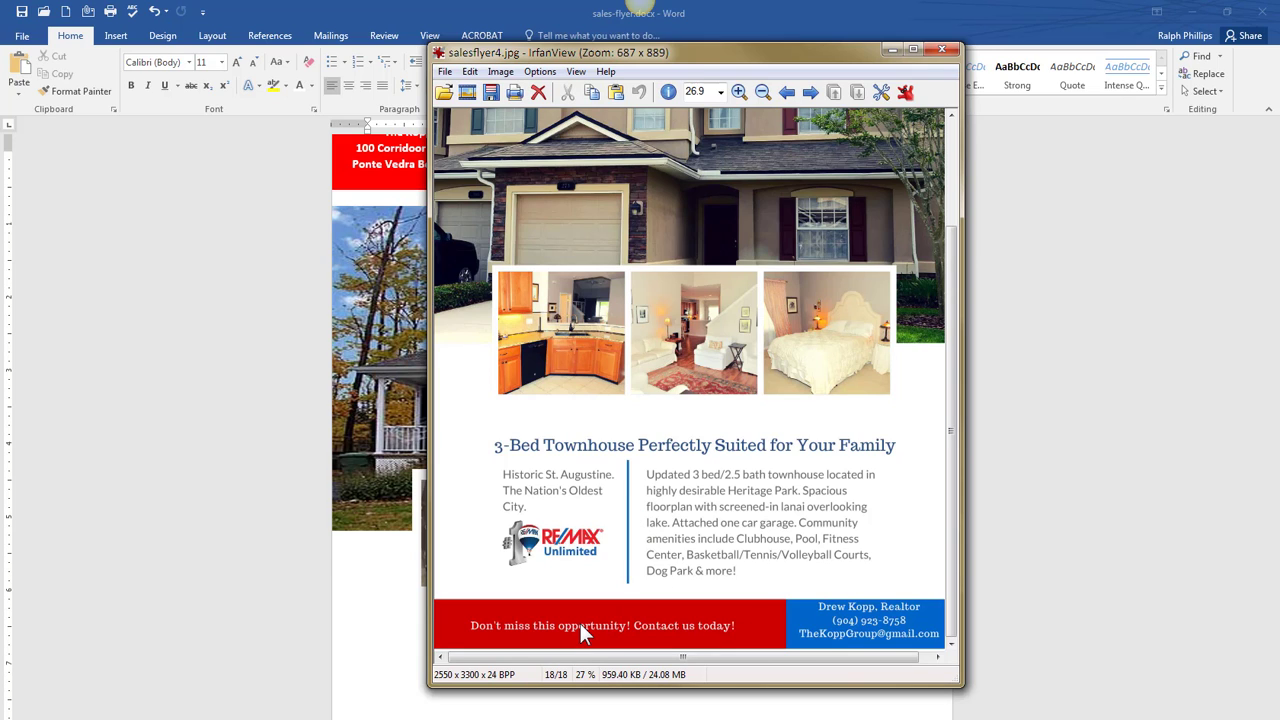
pyautogui.scroll(3, 790, 500)
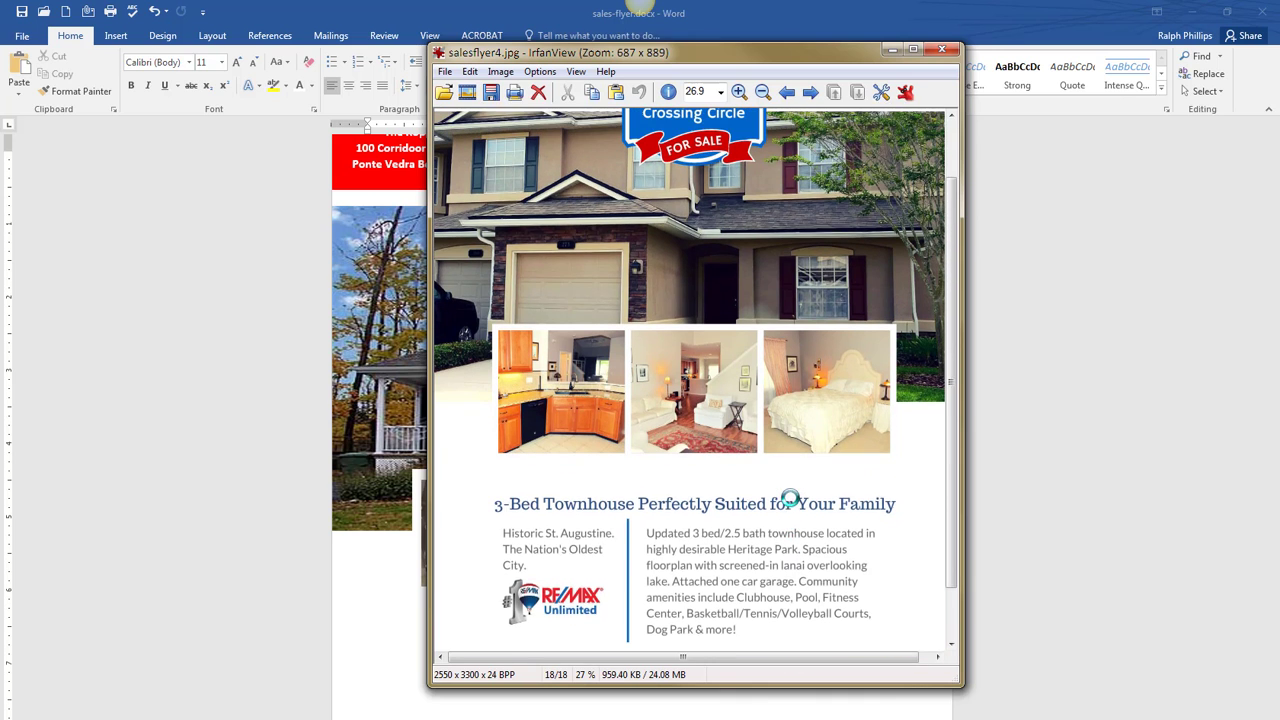
pyautogui.scroll(-3, 863, 389)
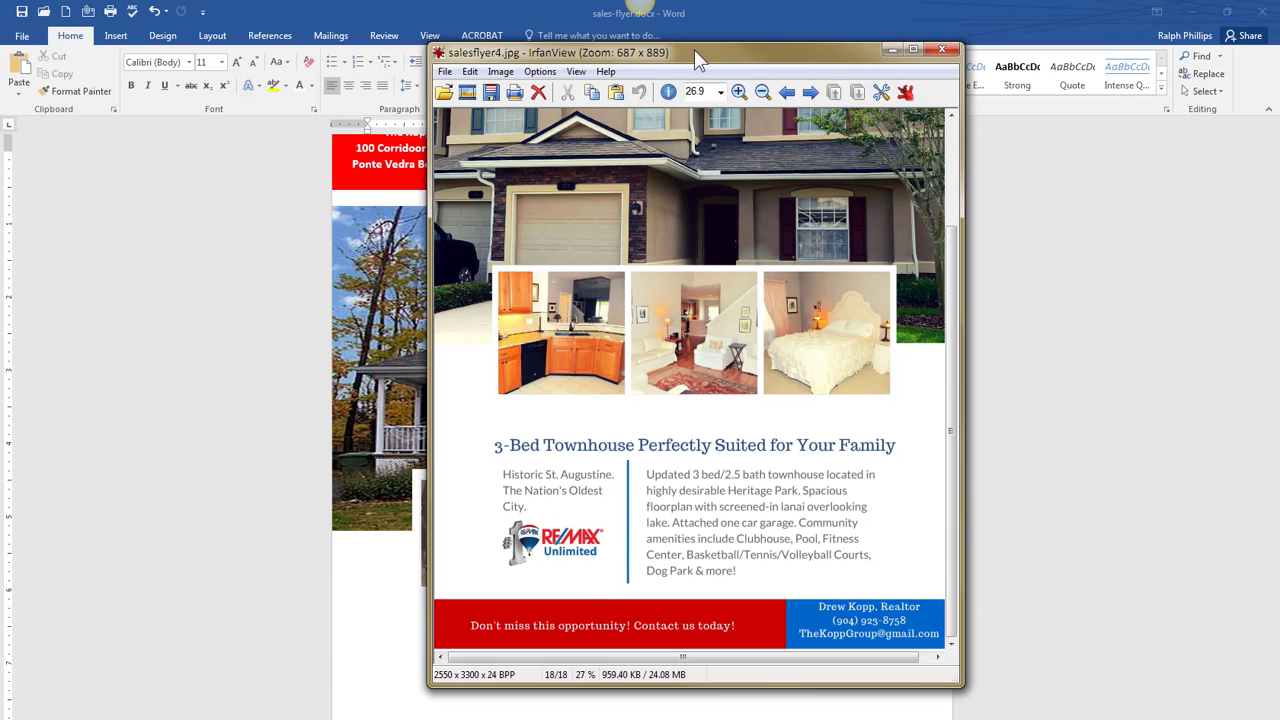
pyautogui.press('Escape')
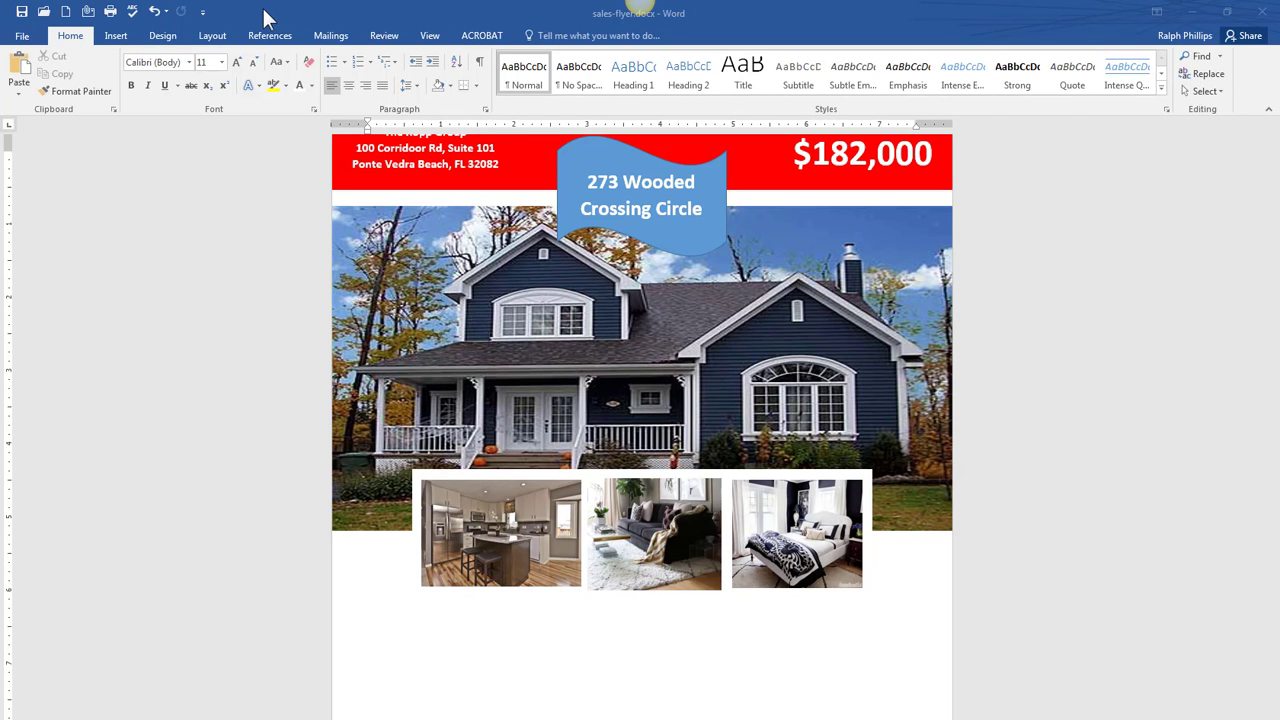
# - Insert a simple text box, resize it, and type 'Historic St. Augustine. The Nation's Oldest City.'
pyautogui.click(266, 18)
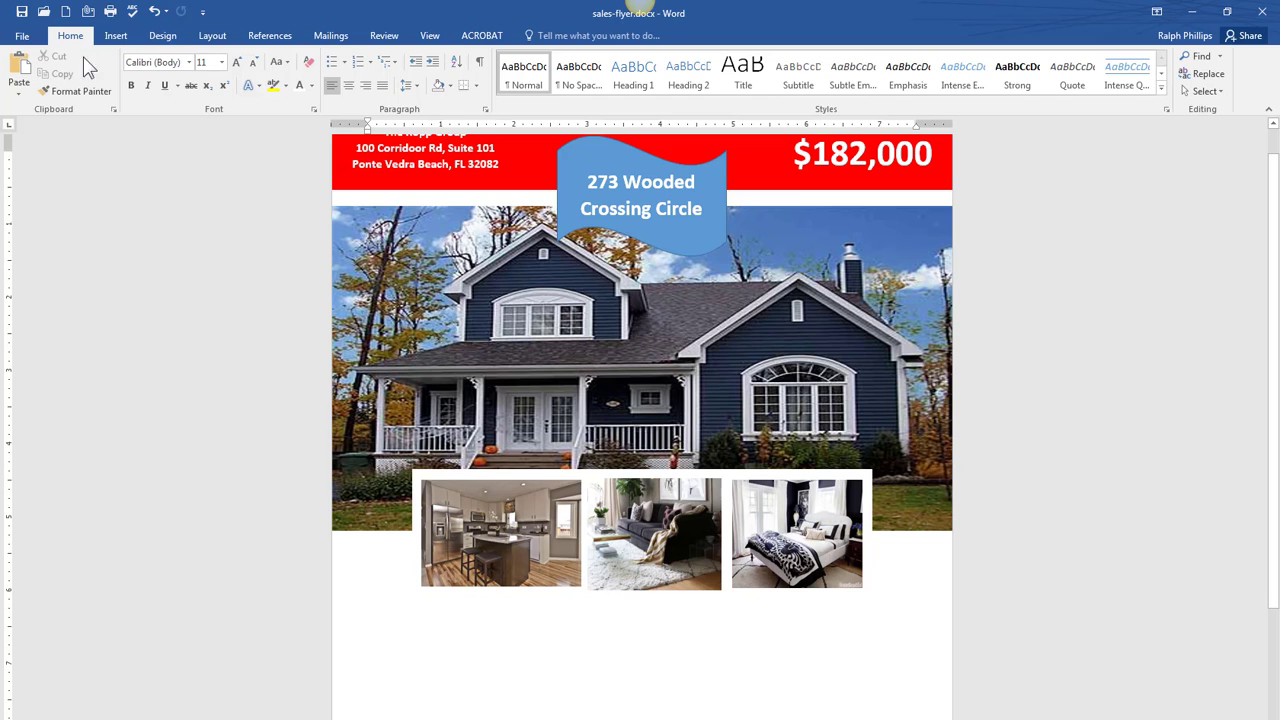
pyautogui.click(114, 42)
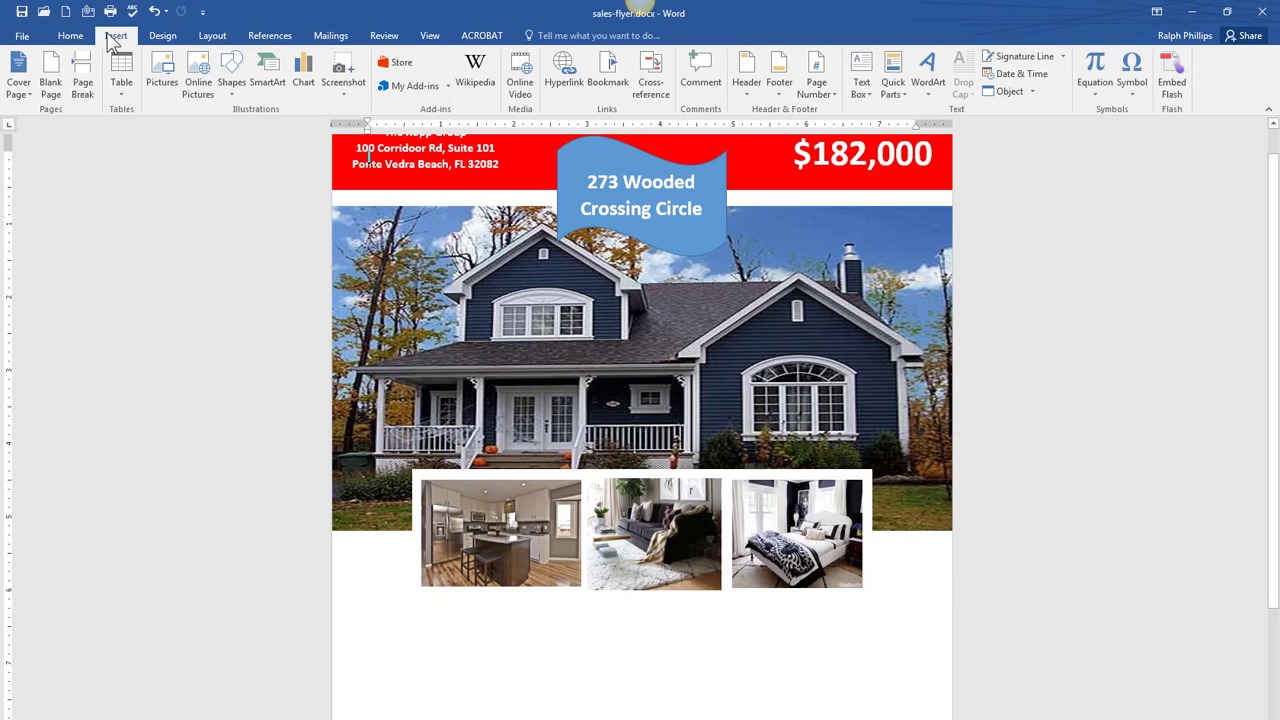
pyautogui.click(861, 82)
pyautogui.click(893, 163)
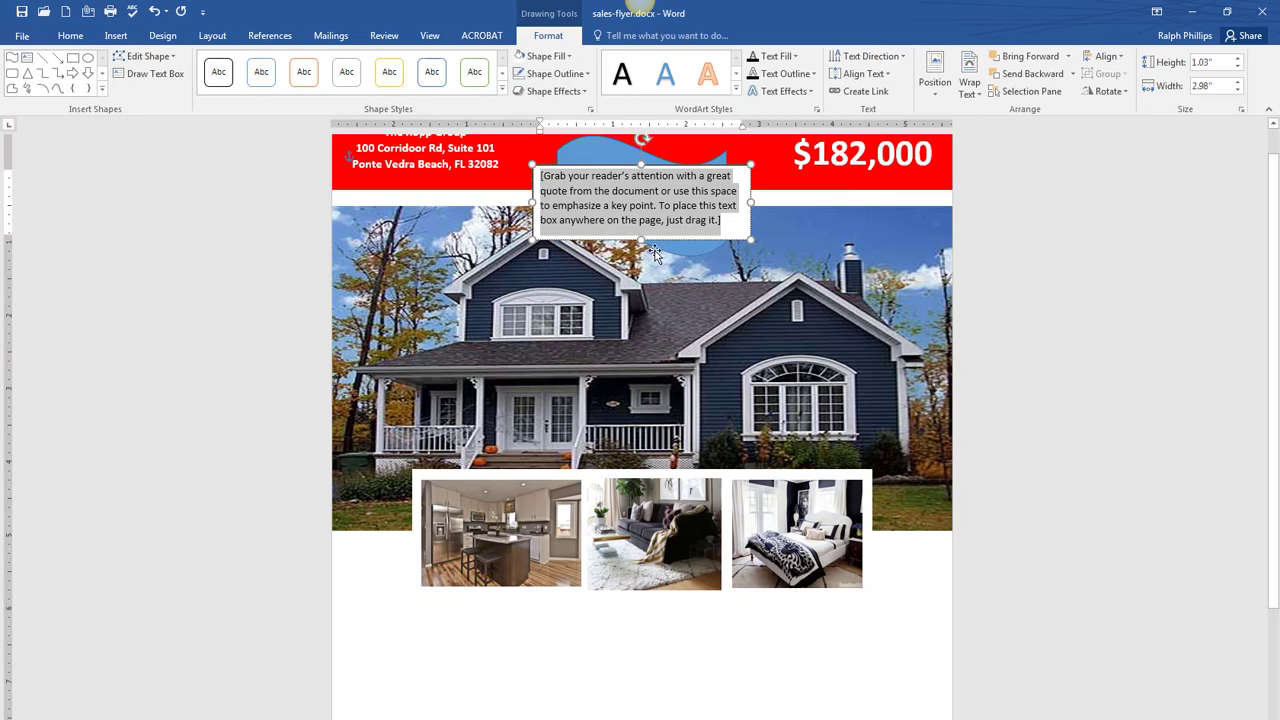
pyautogui.moveTo(760, 248); pyautogui.dragTo(752, 310)
pyautogui.click(764, 178)
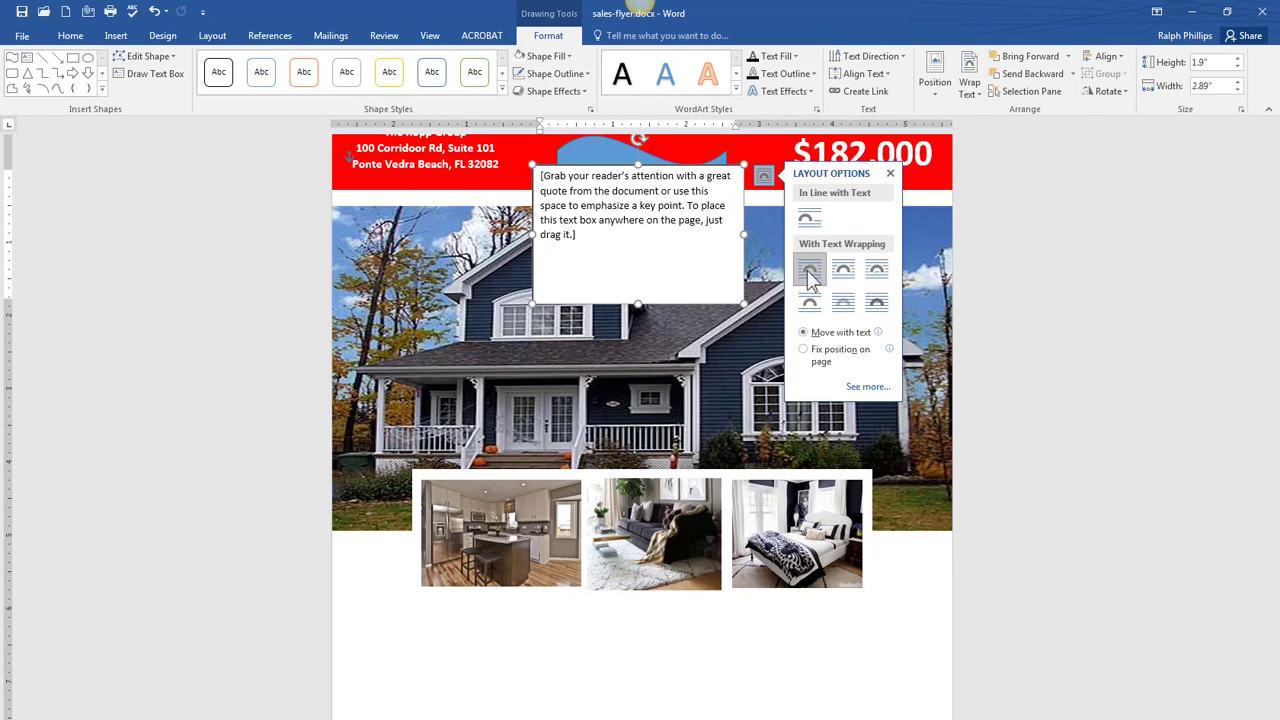
pyautogui.click(621, 243)
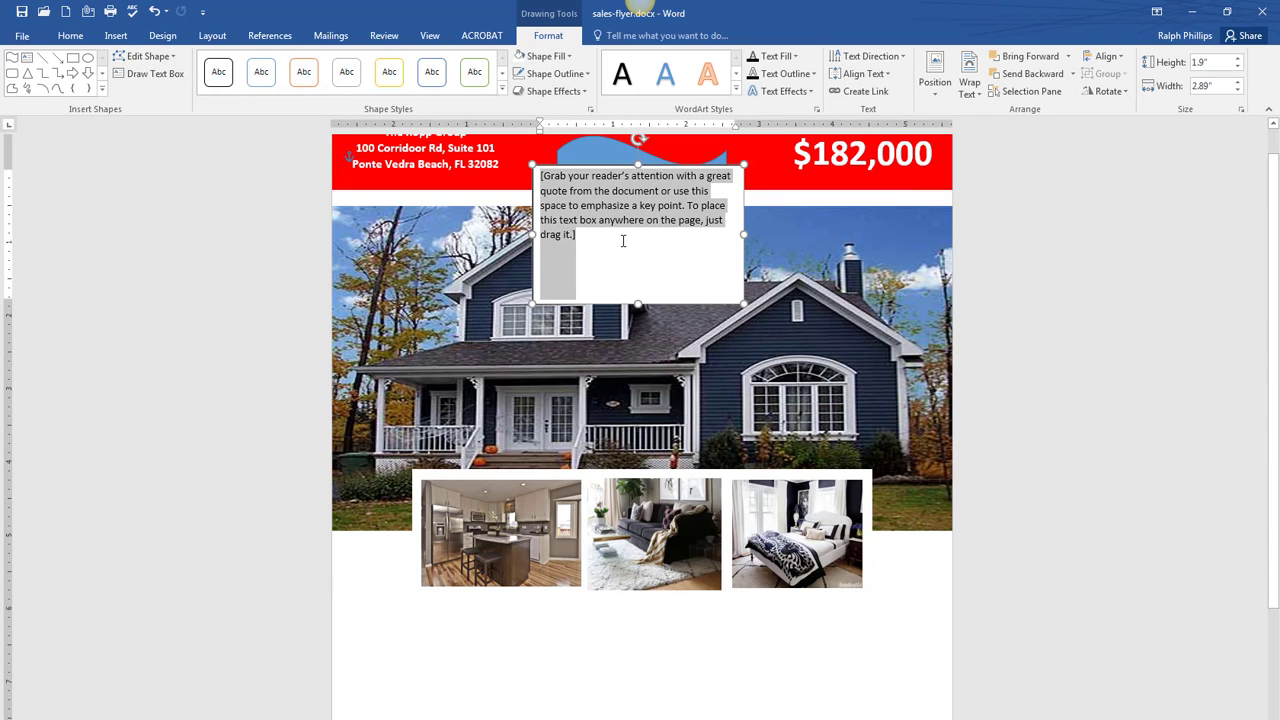
pyautogui.write('Hist')
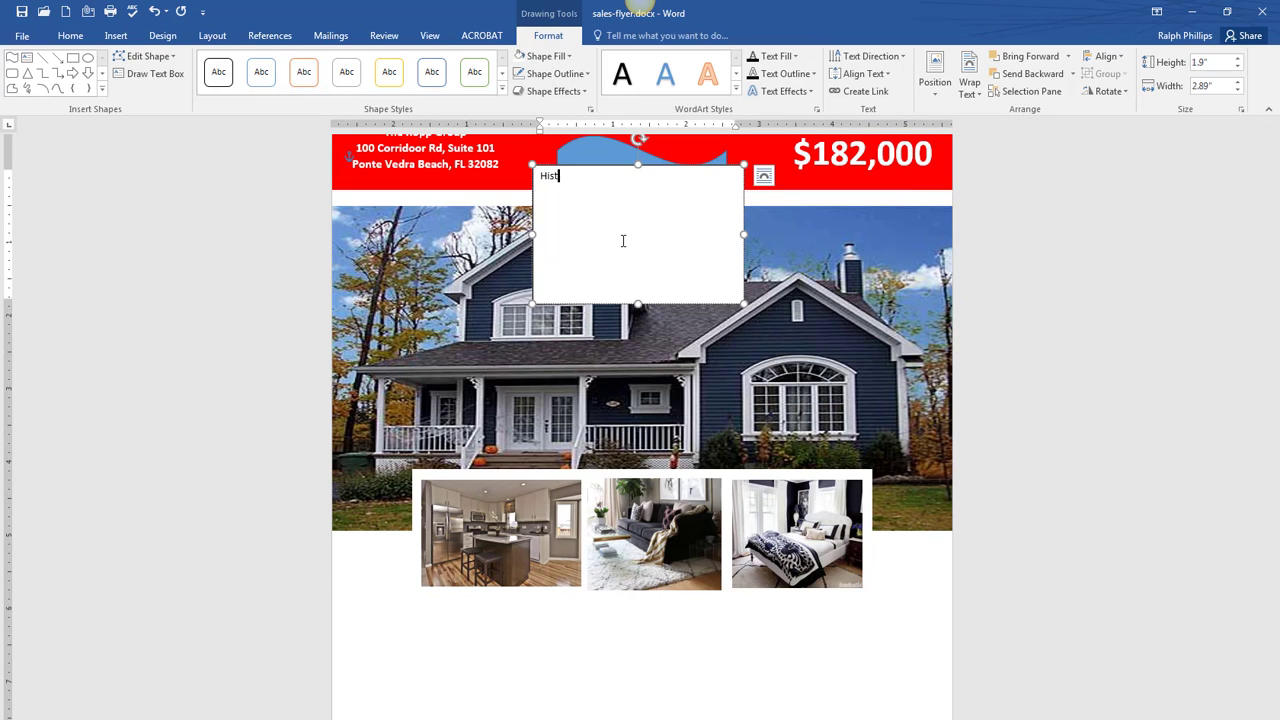
pyautogui.write('oric St. Augustine. The Nation’s Oldest City.')
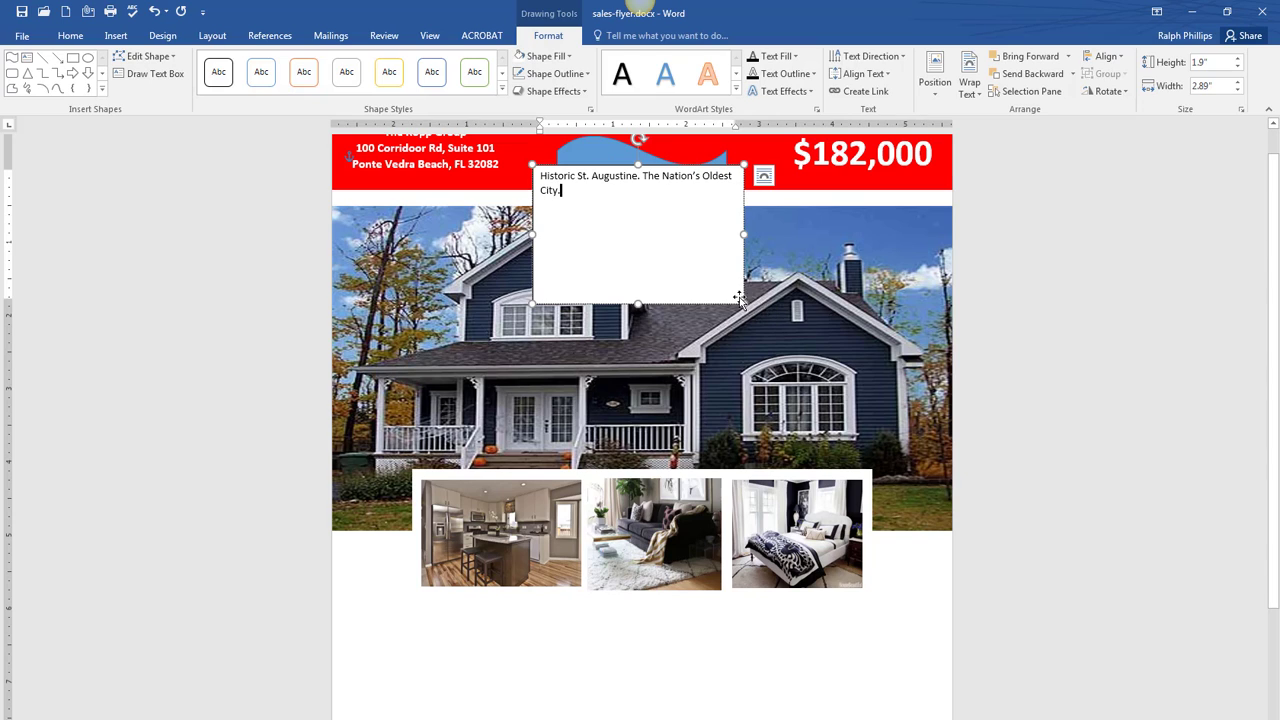
# - Move the text box down off the banner and make its text 18 pt grey
pyautogui.moveTo(697, 166); pyautogui.dragTo(673, 268)
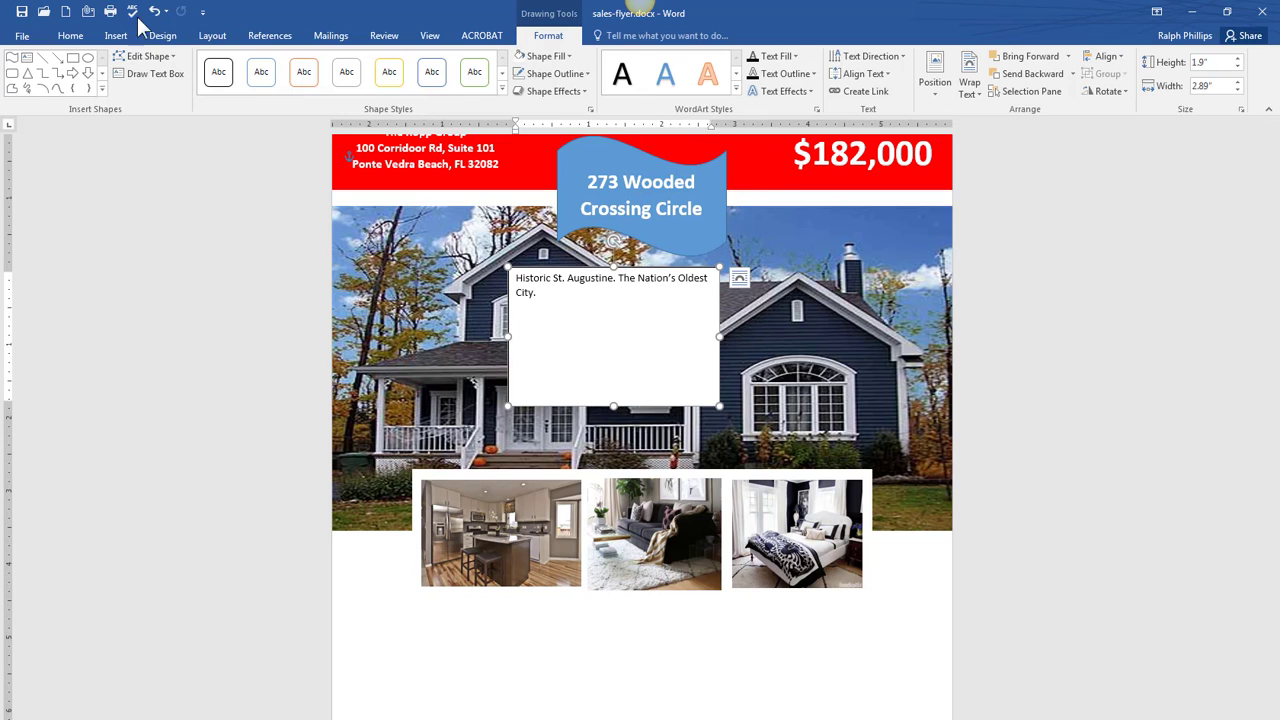
pyautogui.click(70, 35)
pyautogui.click(237, 63)
pyautogui.click(237, 63)
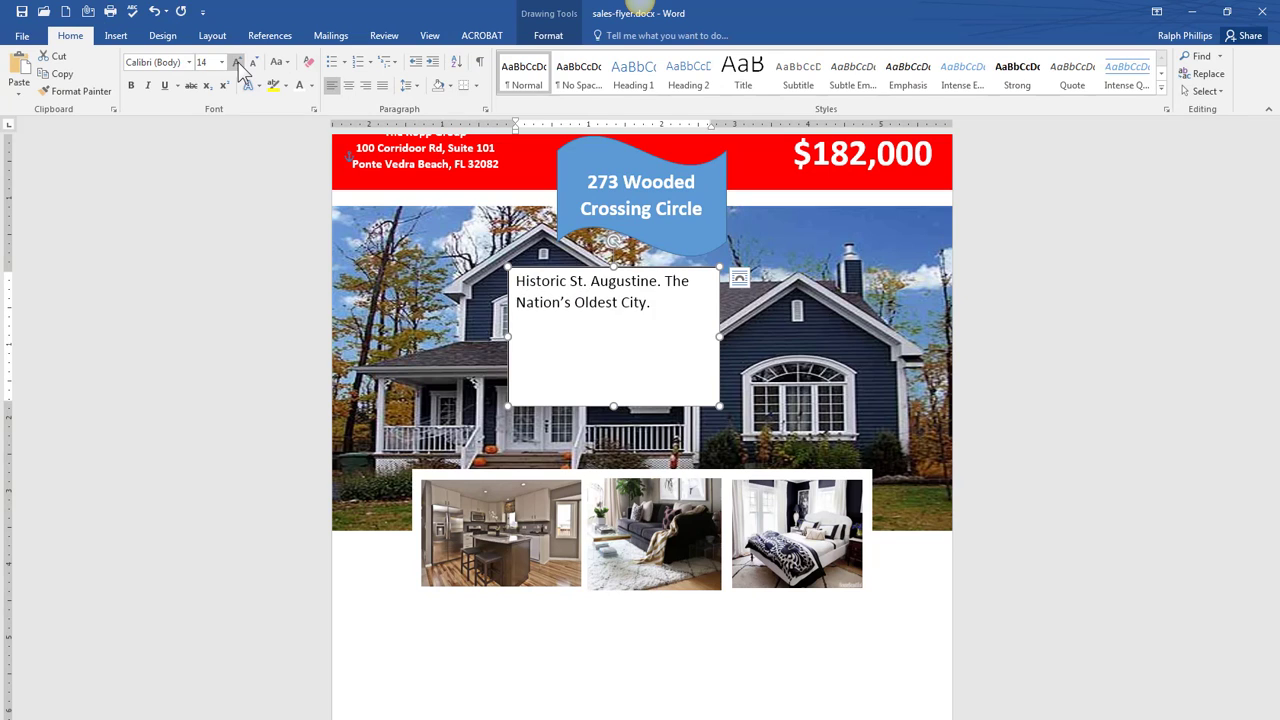
pyautogui.click(238, 63)
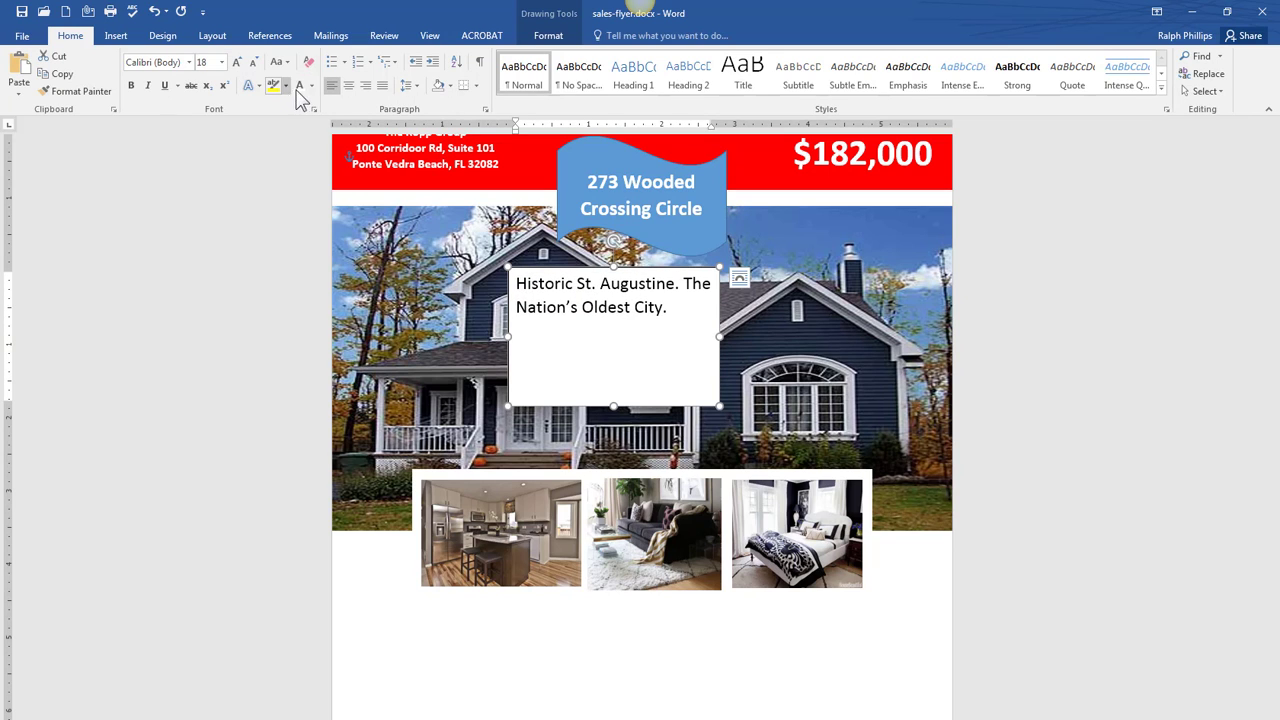
pyautogui.click(311, 89)
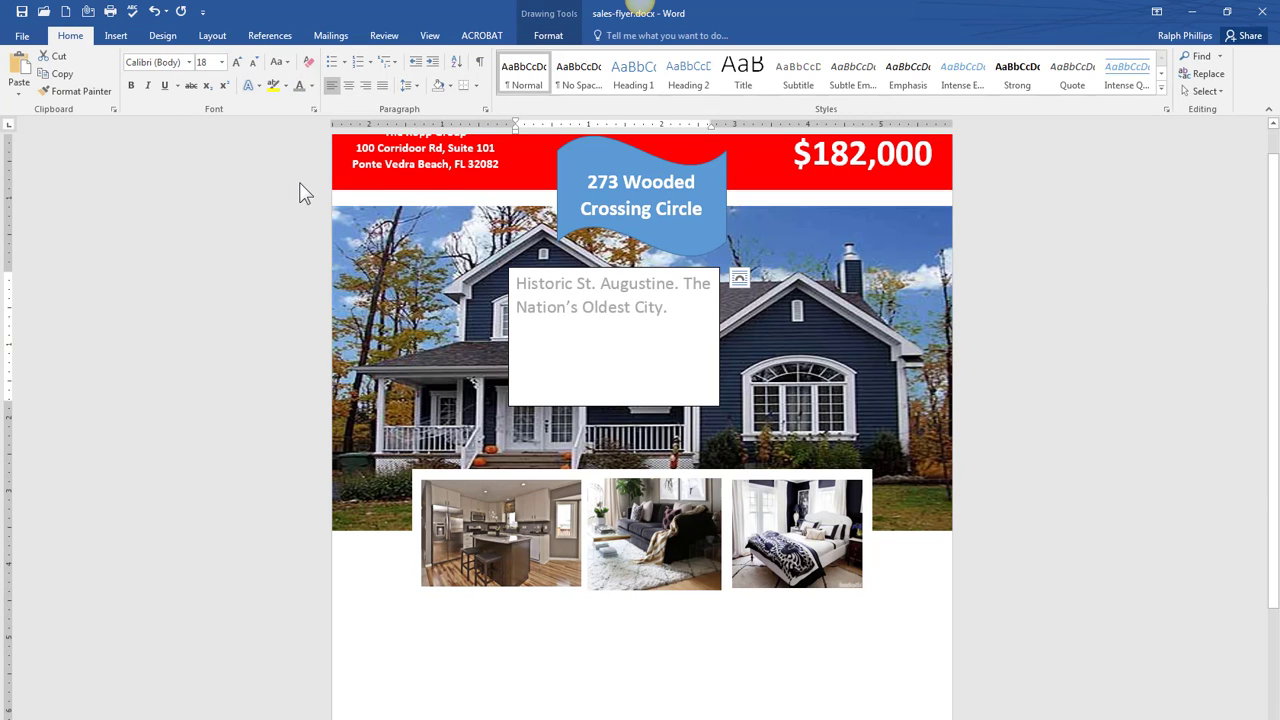
pyautogui.click(305, 193)
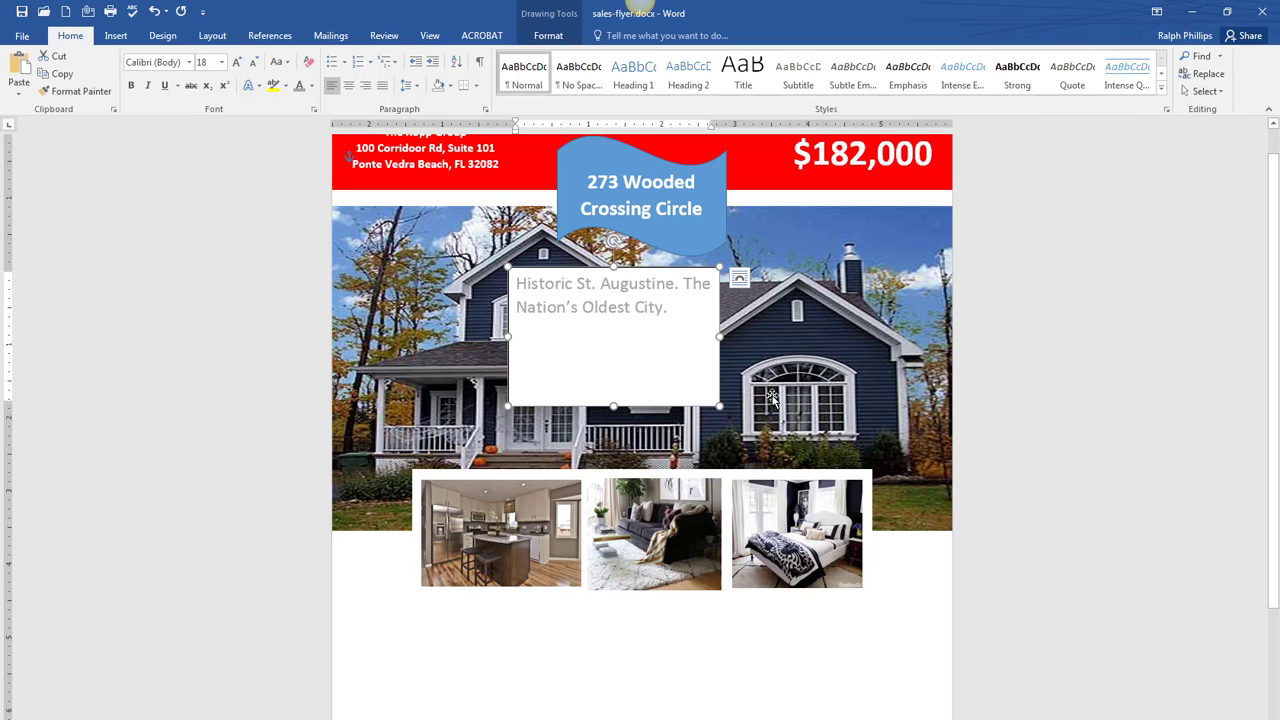
# - Search Google Images for 'remax logo'
pyautogui.press('Escape')
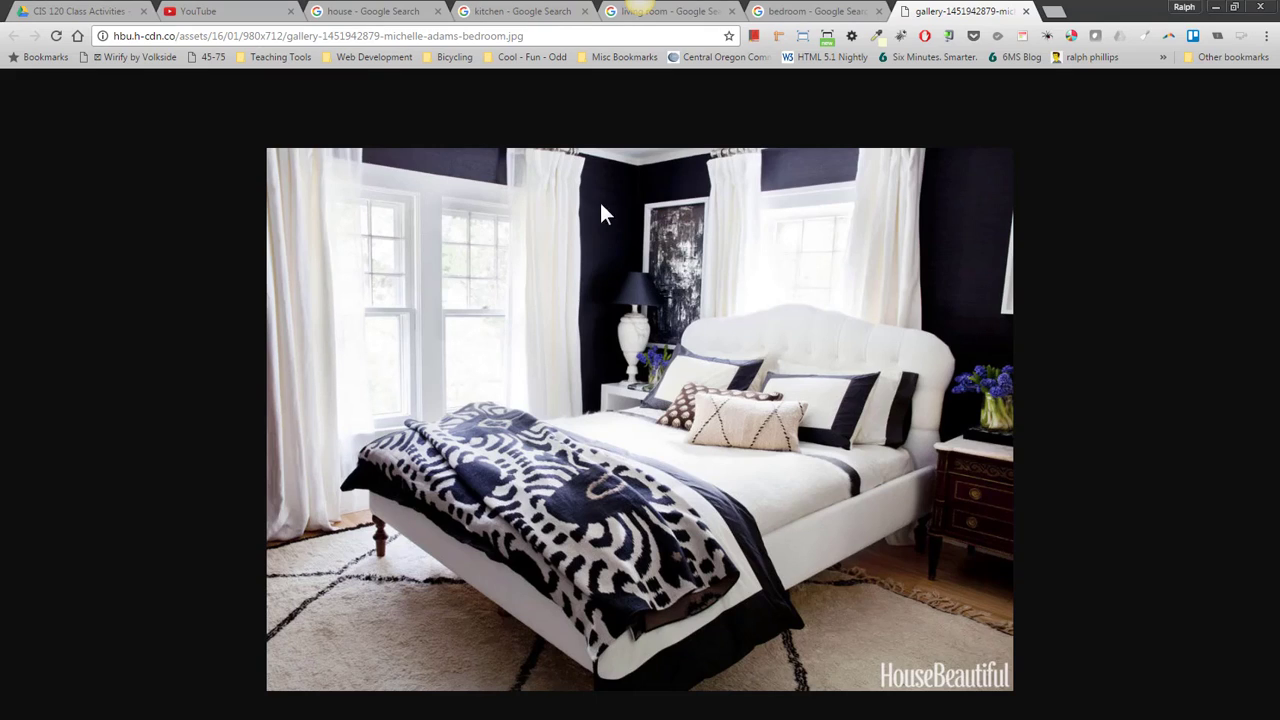
pyautogui.click(415, 36)
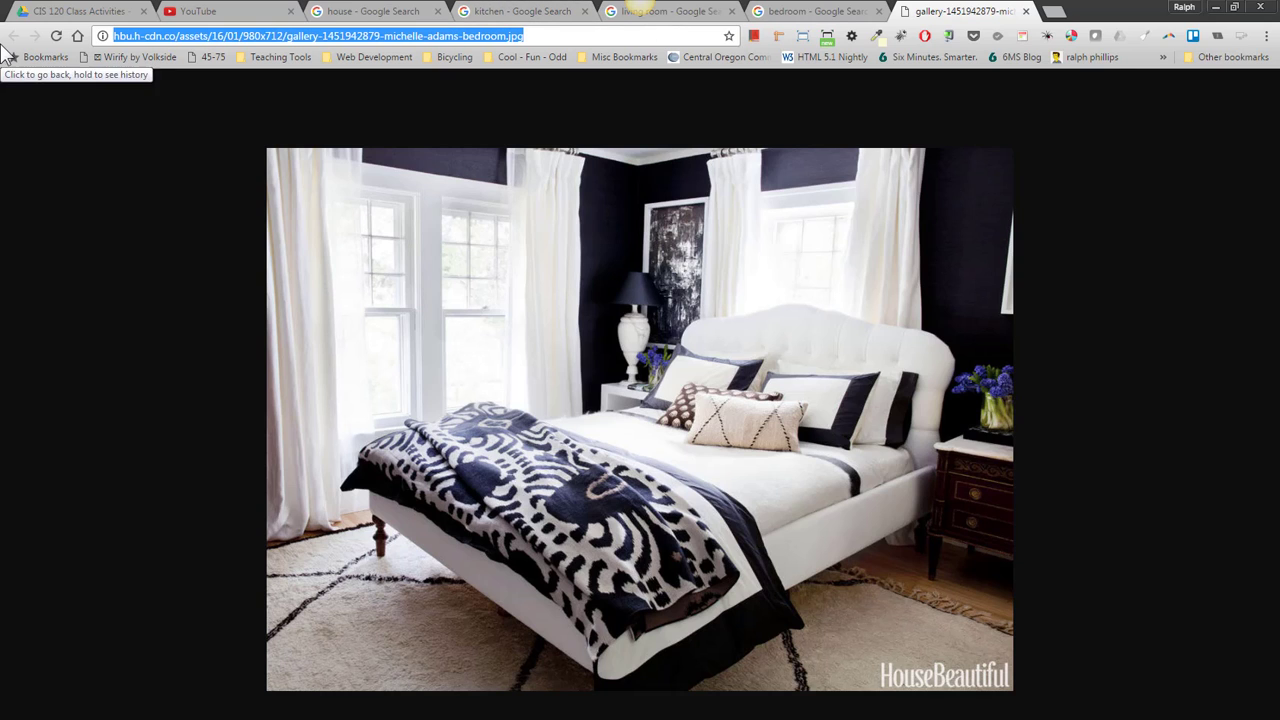
pyautogui.write('remax logo')
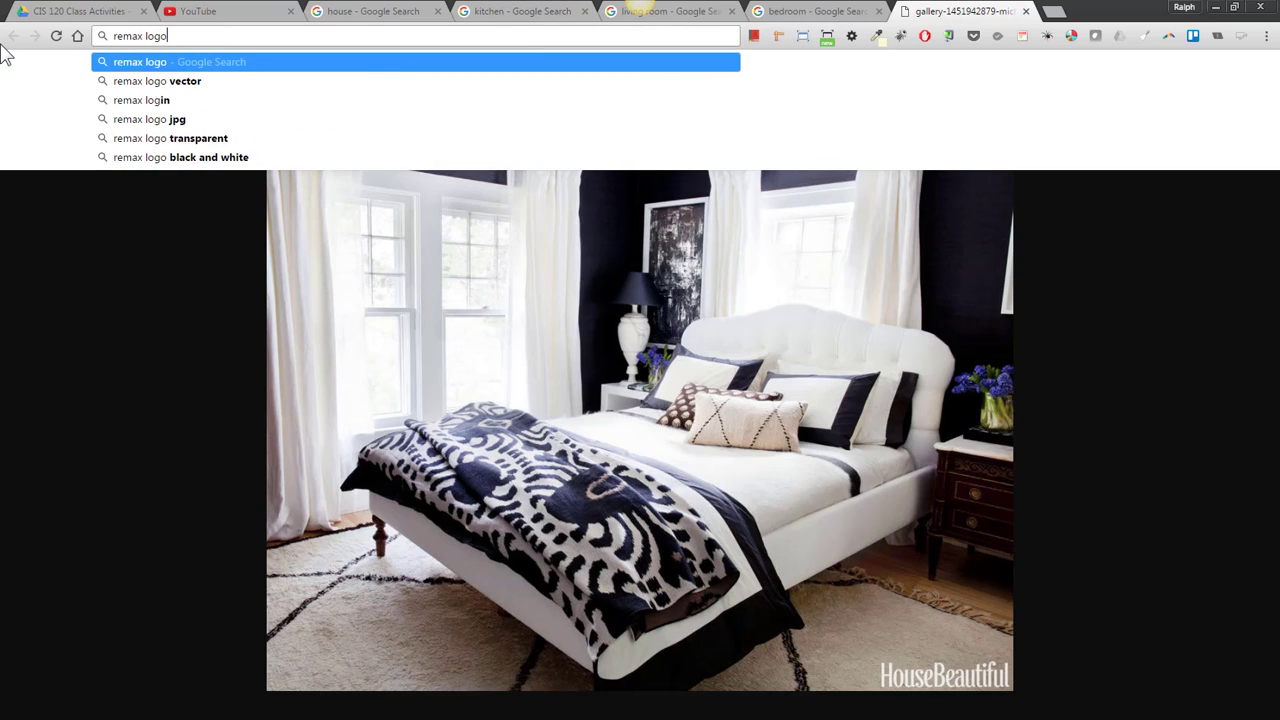
pyautogui.press('Return')
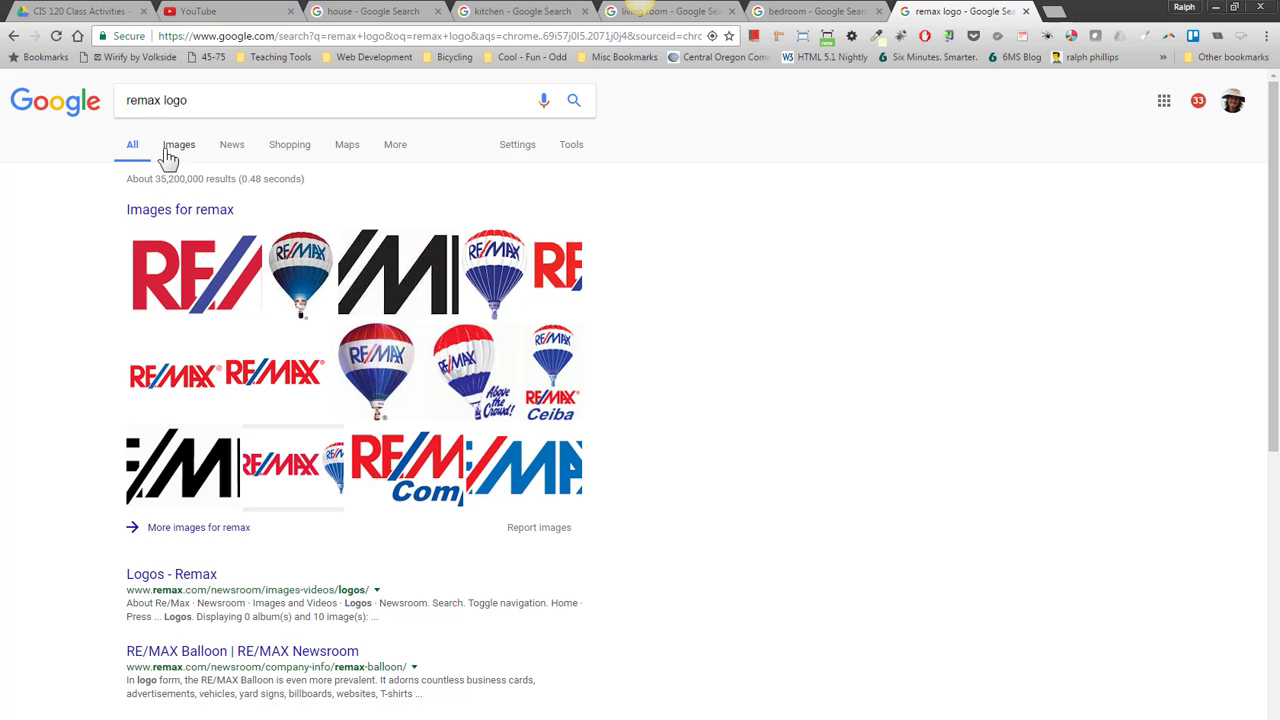
pyautogui.click(177, 148)
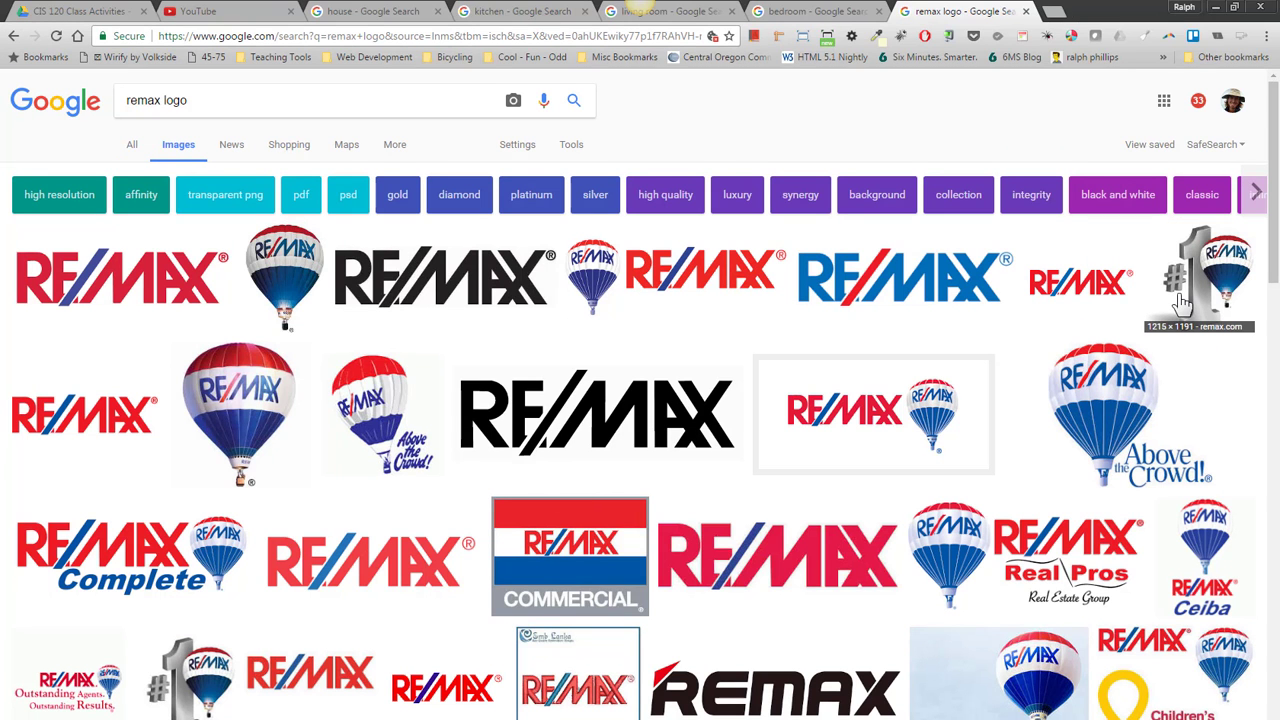
# - Open the red-and-blue RE/MAX logo full size and copy the image
pyautogui.click(1087, 292)
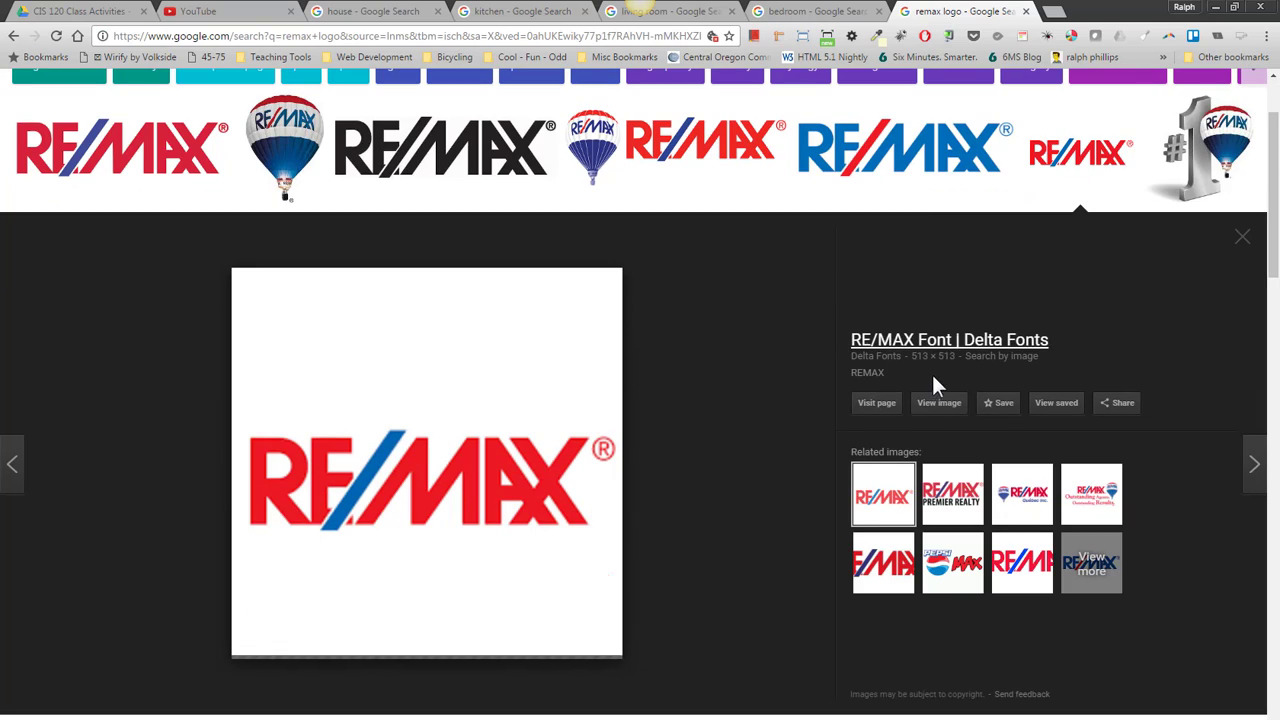
pyautogui.click(946, 414)
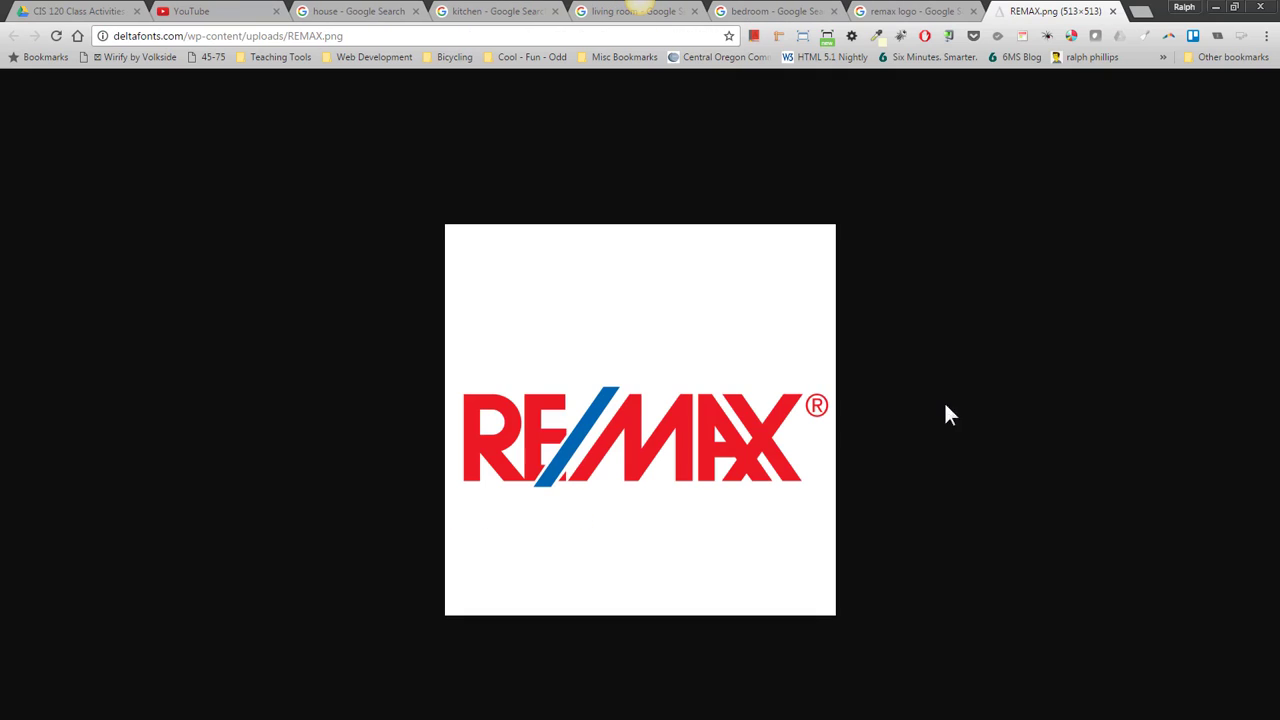
pyautogui.rightClick(735, 424)
pyautogui.click(803, 463)
# - Paste the RE/MAX logo into the flyer below the room photos
pyautogui.hotkey('alt', 'Tab')
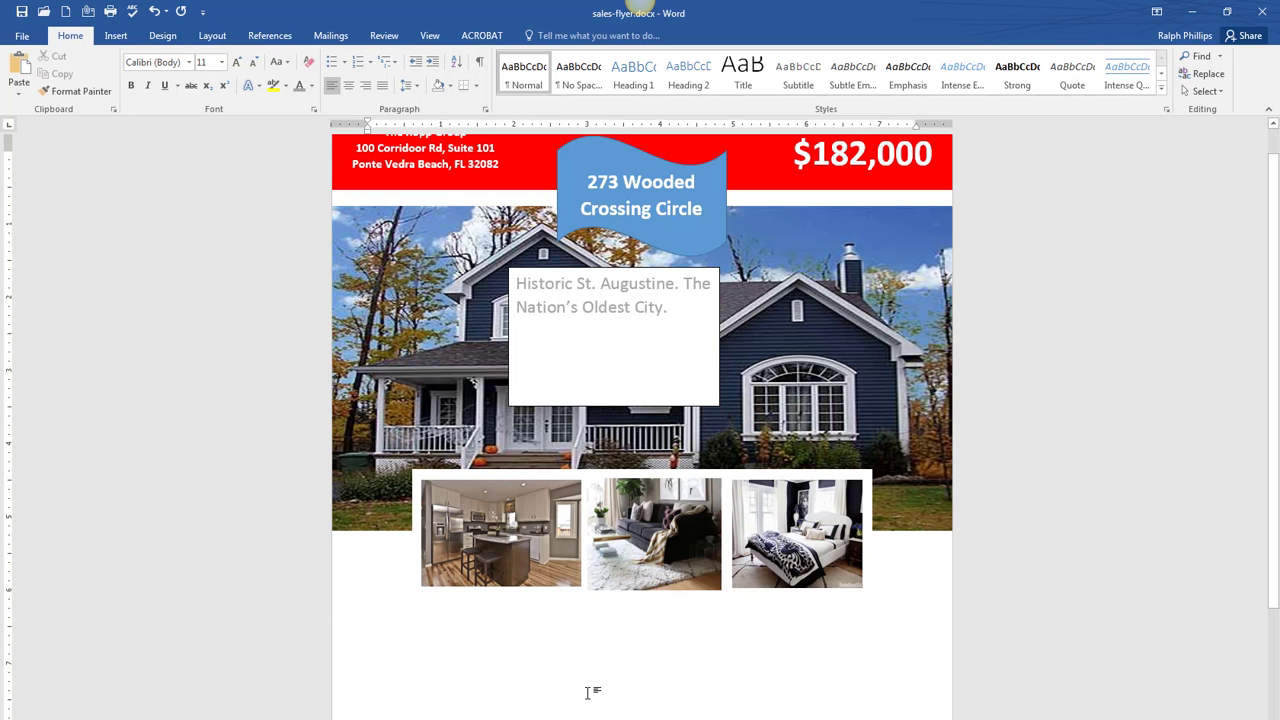
pyautogui.rightClick(587, 692)
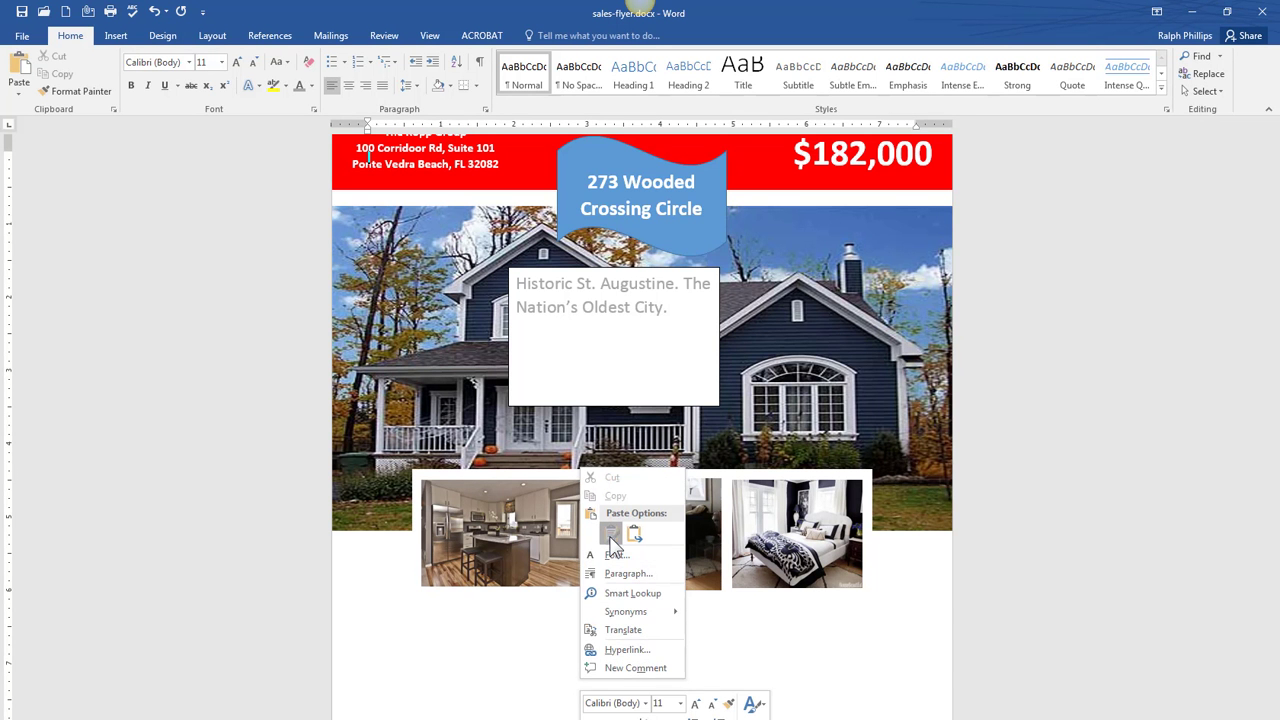
pyautogui.click(611, 538)
pyautogui.click(576, 527)
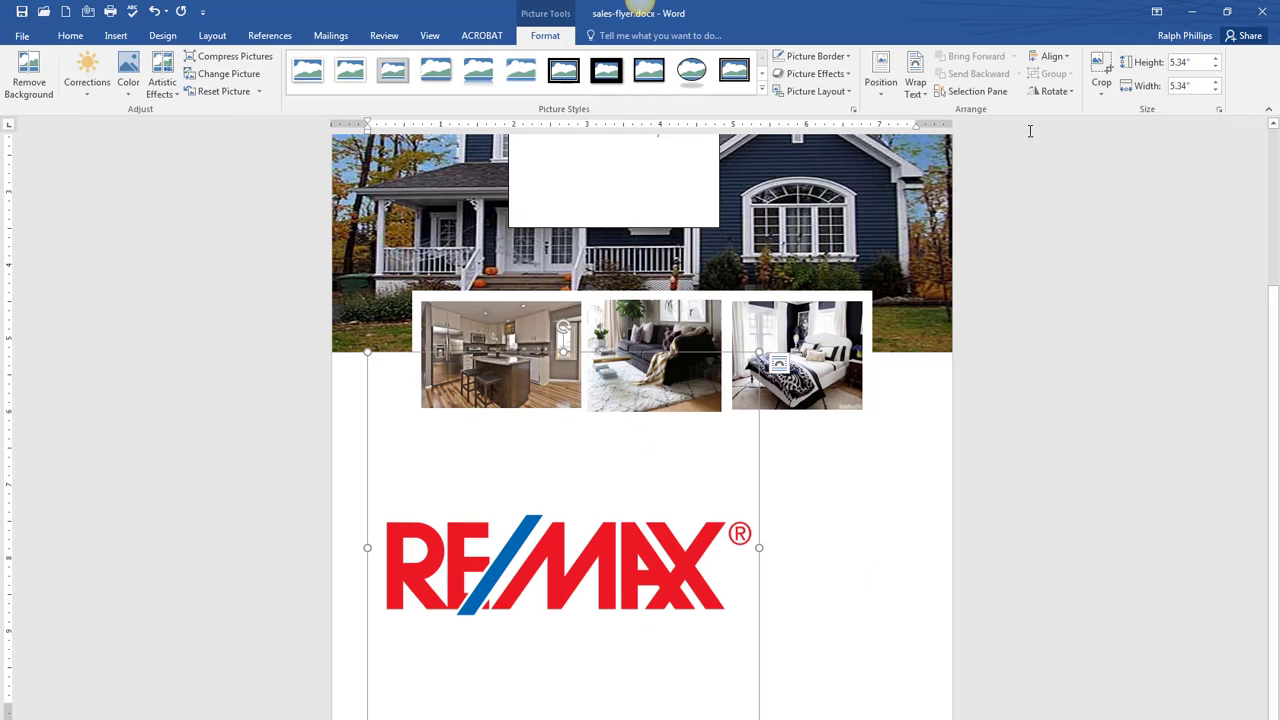
# - Crop the empty space above and below the RE/MAX logo
pyautogui.click(1101, 70)
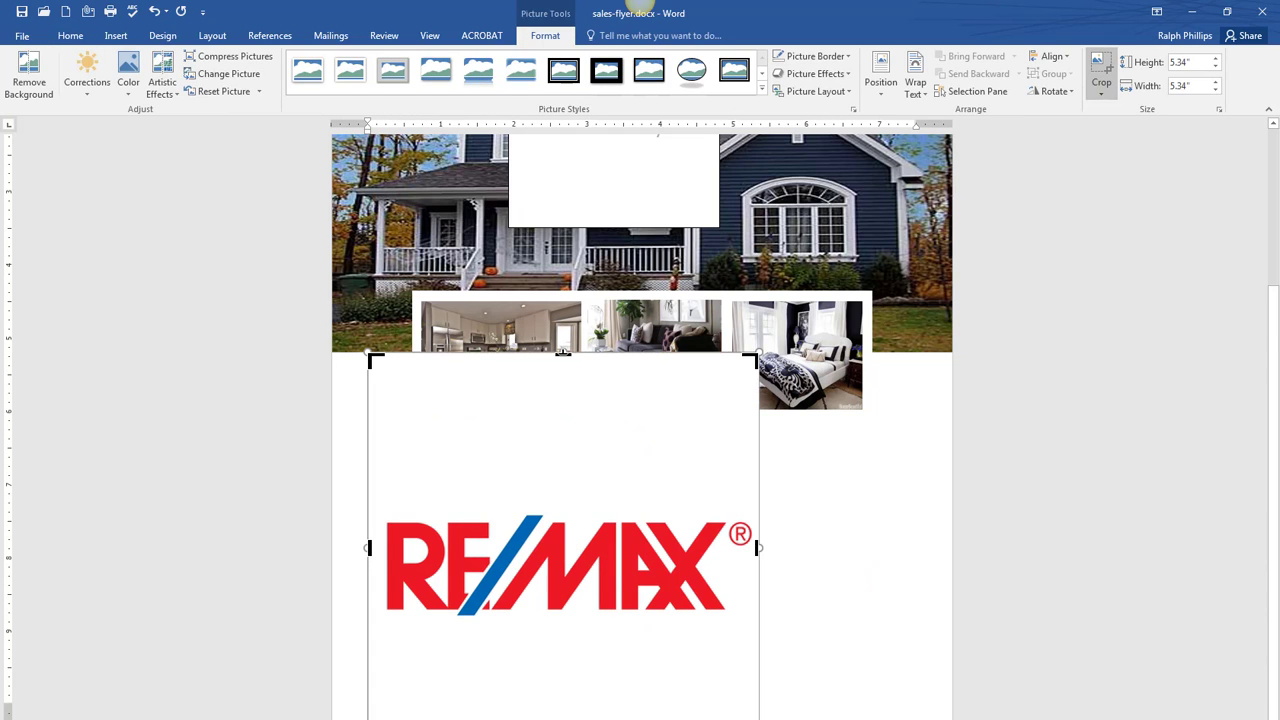
pyautogui.moveTo(563, 352); pyautogui.dragTo(549, 510)
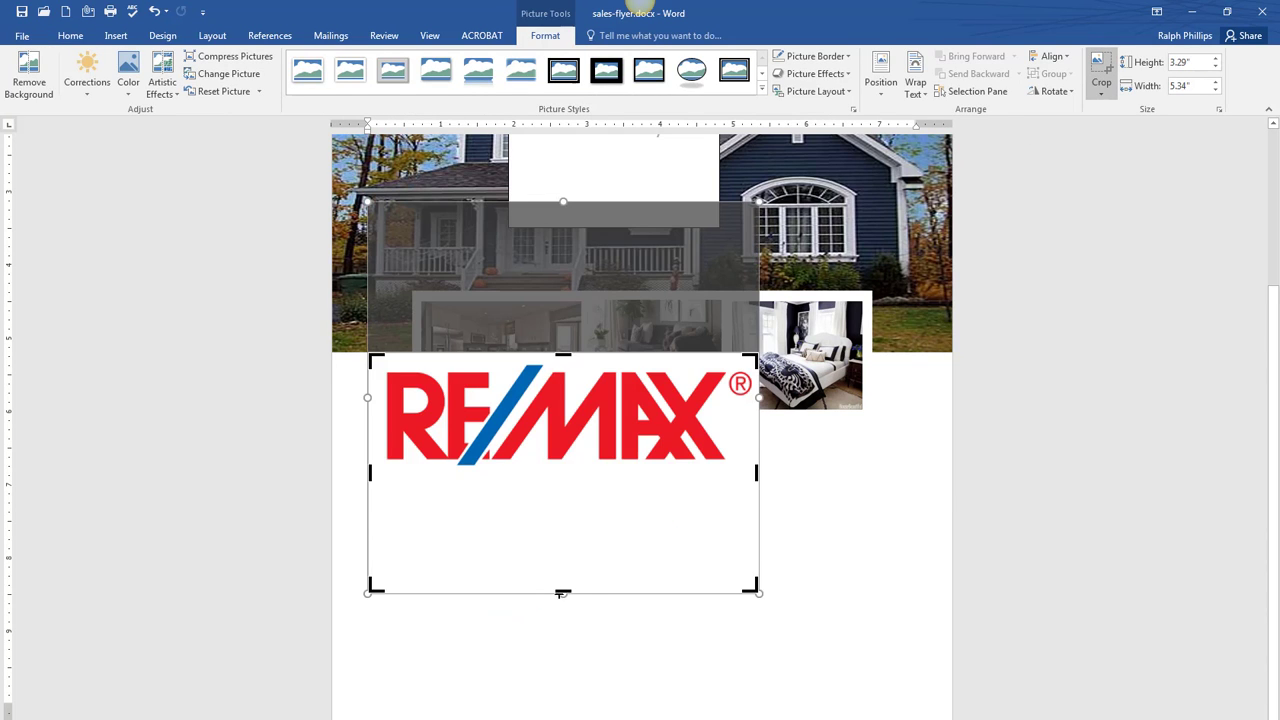
pyautogui.moveTo(563, 593); pyautogui.dragTo(566, 484)
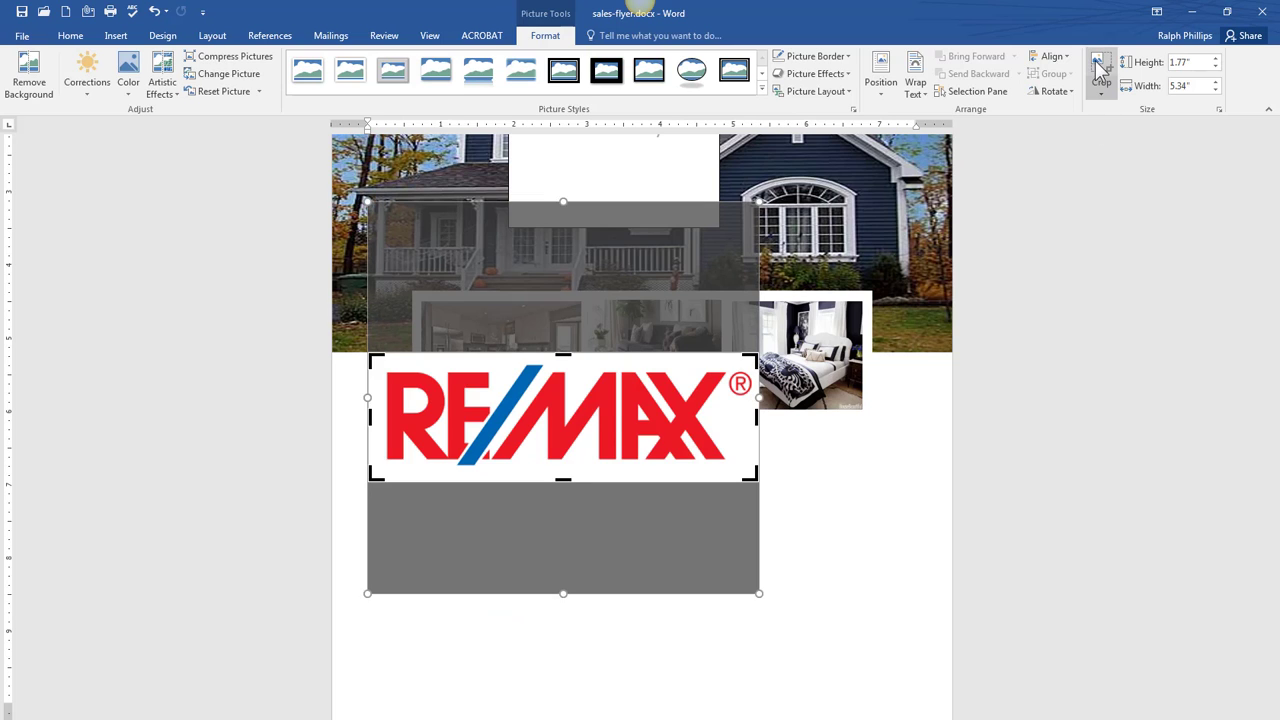
pyautogui.click(1101, 70)
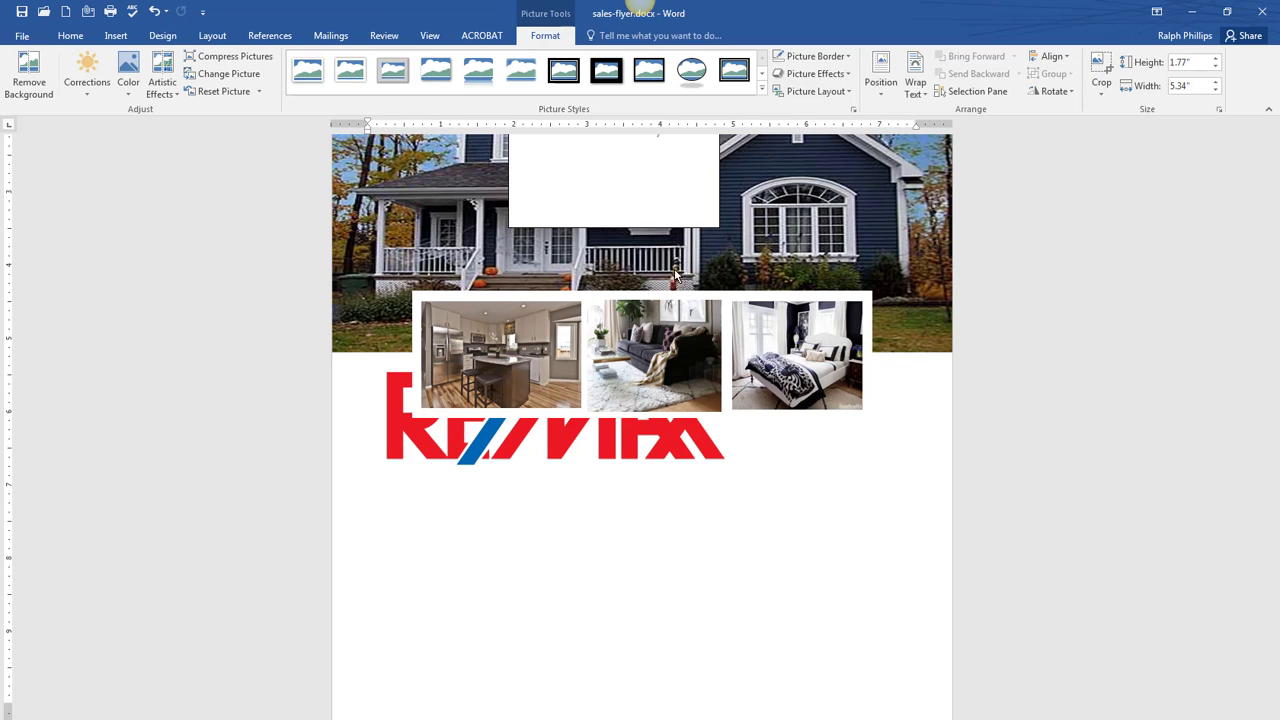
# - Set the cropped logo's text wrapping to Square
pyautogui.click(560, 445)
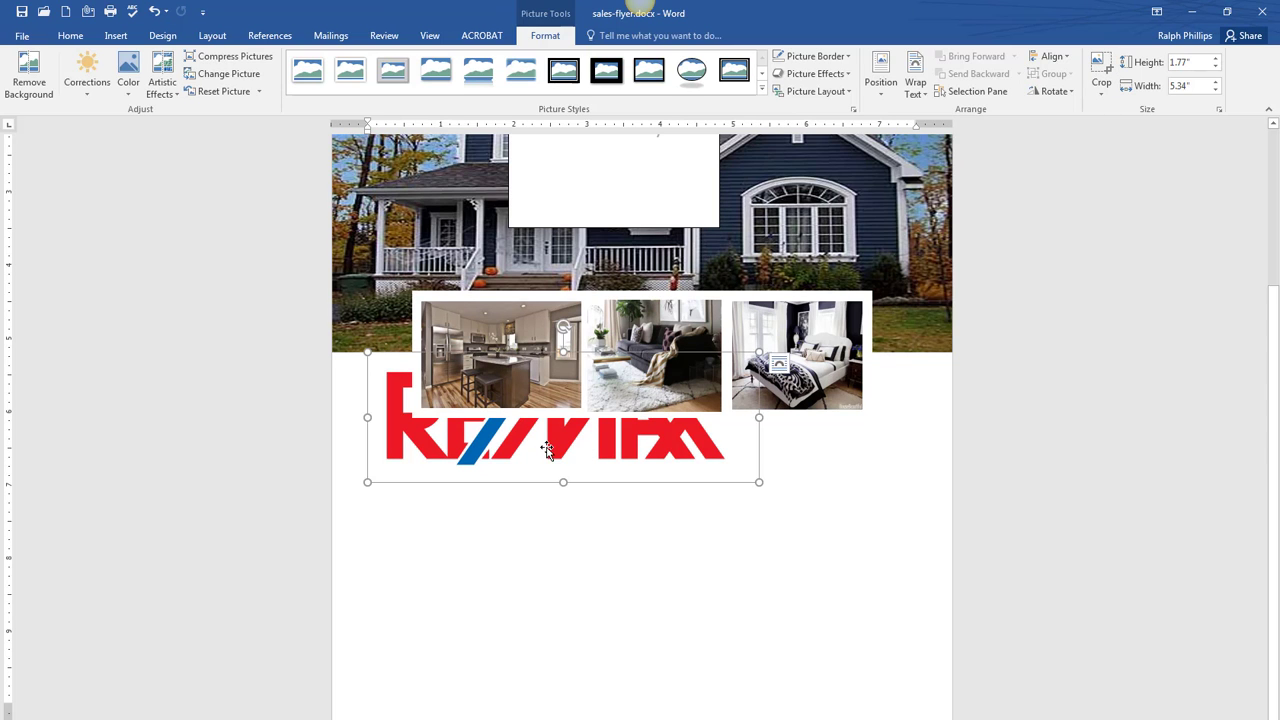
pyautogui.click(779, 366)
pyautogui.click(822, 458)
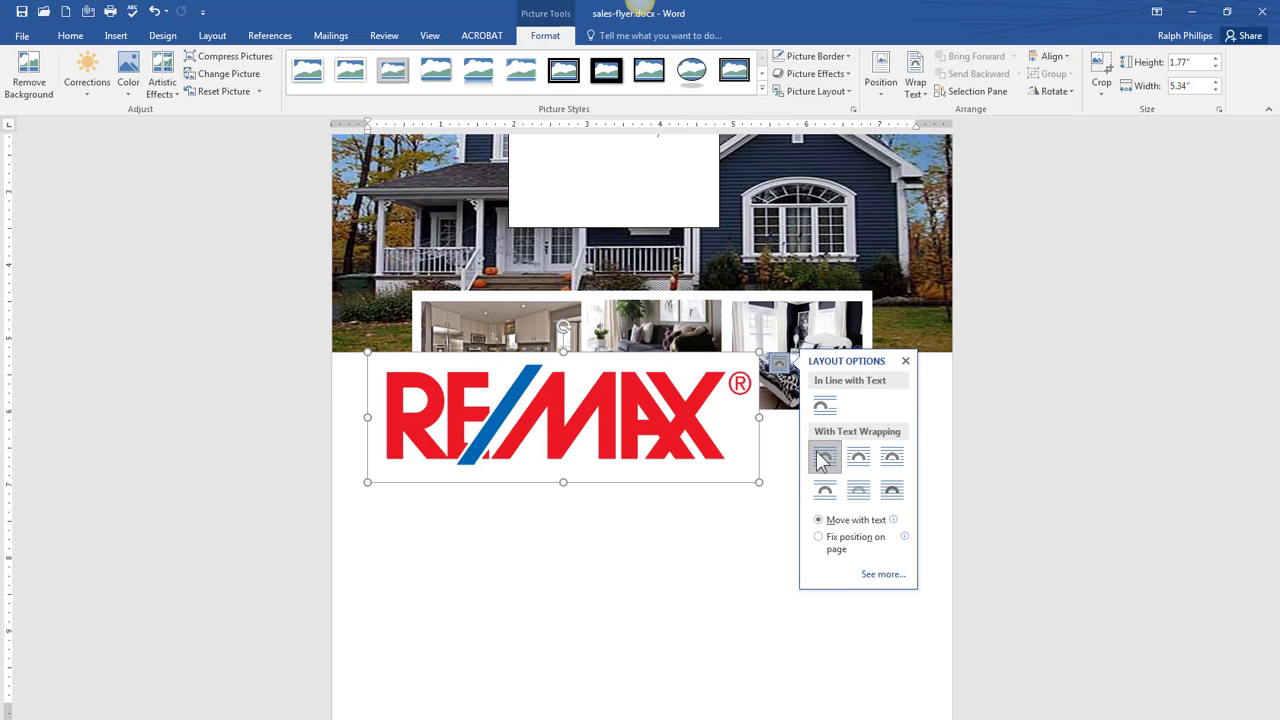
pyautogui.scroll(1, 822, 458)
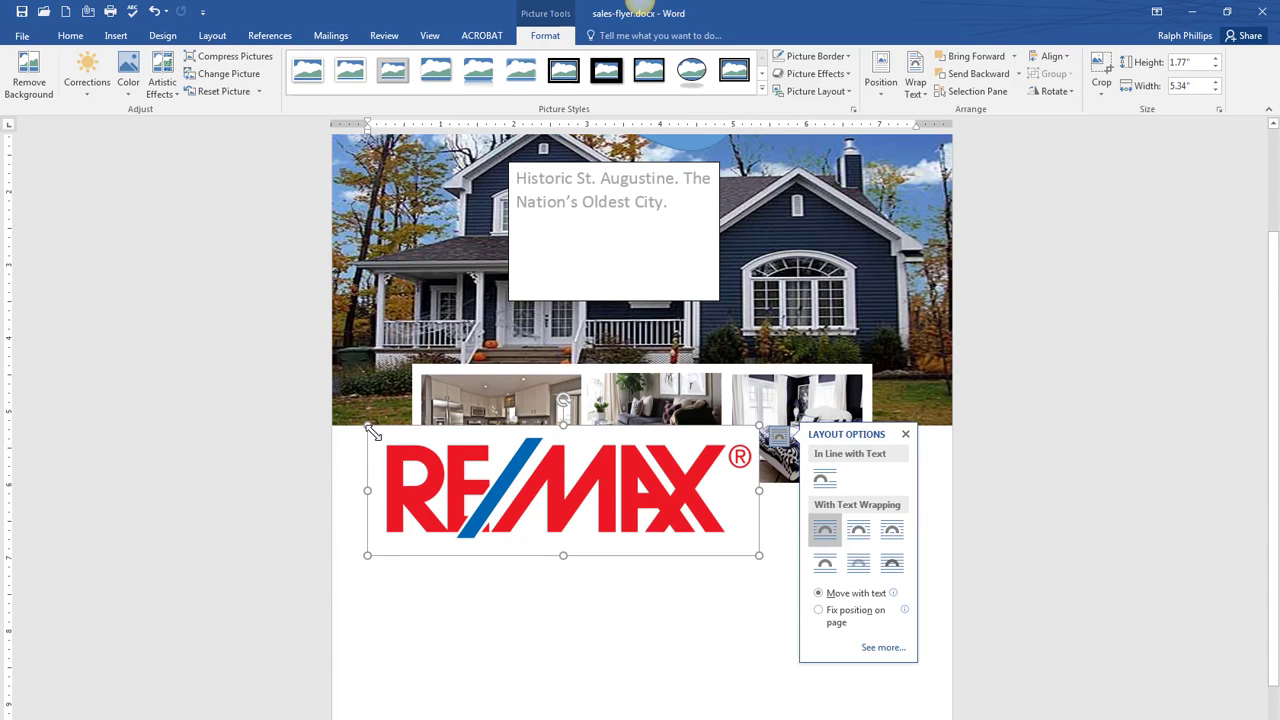
# - Shrink the RE/MAX logo to fit inside the Historic St. Augustine text box
pyautogui.moveTo(372, 432); pyautogui.dragTo(633, 257)
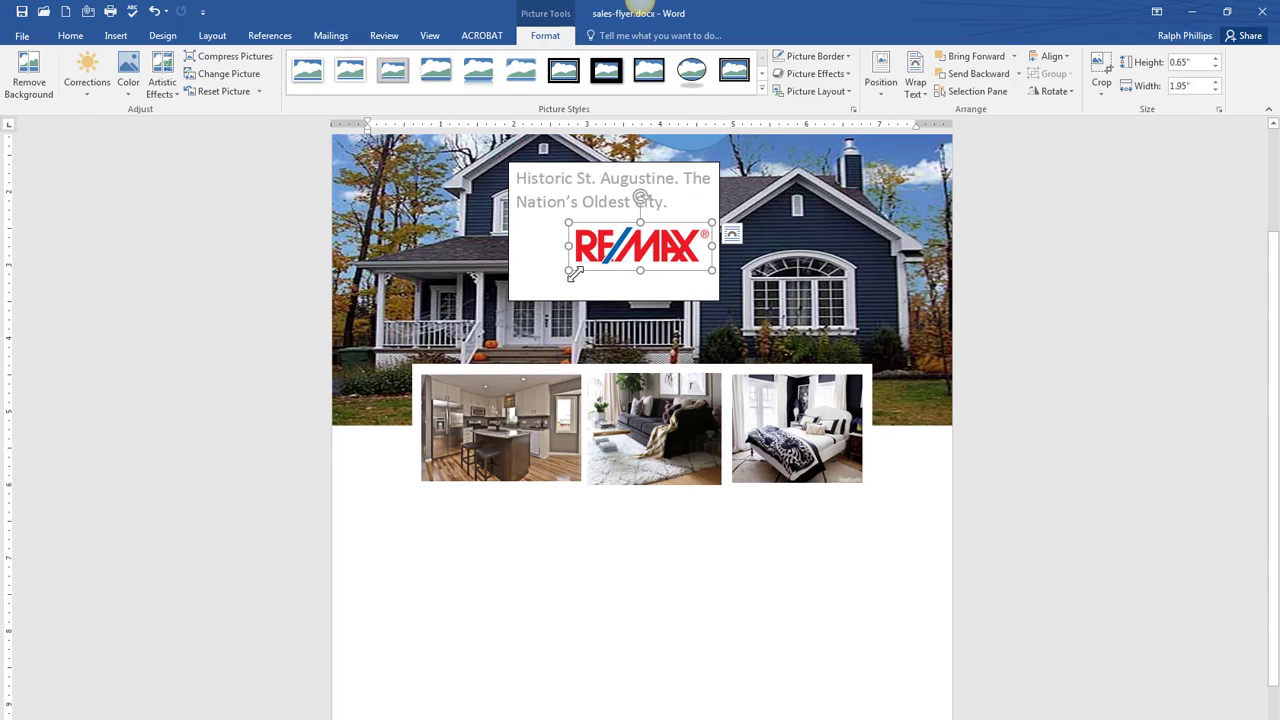
pyautogui.moveTo(574, 273); pyautogui.dragTo(528, 286)
pyautogui.click(670, 201)
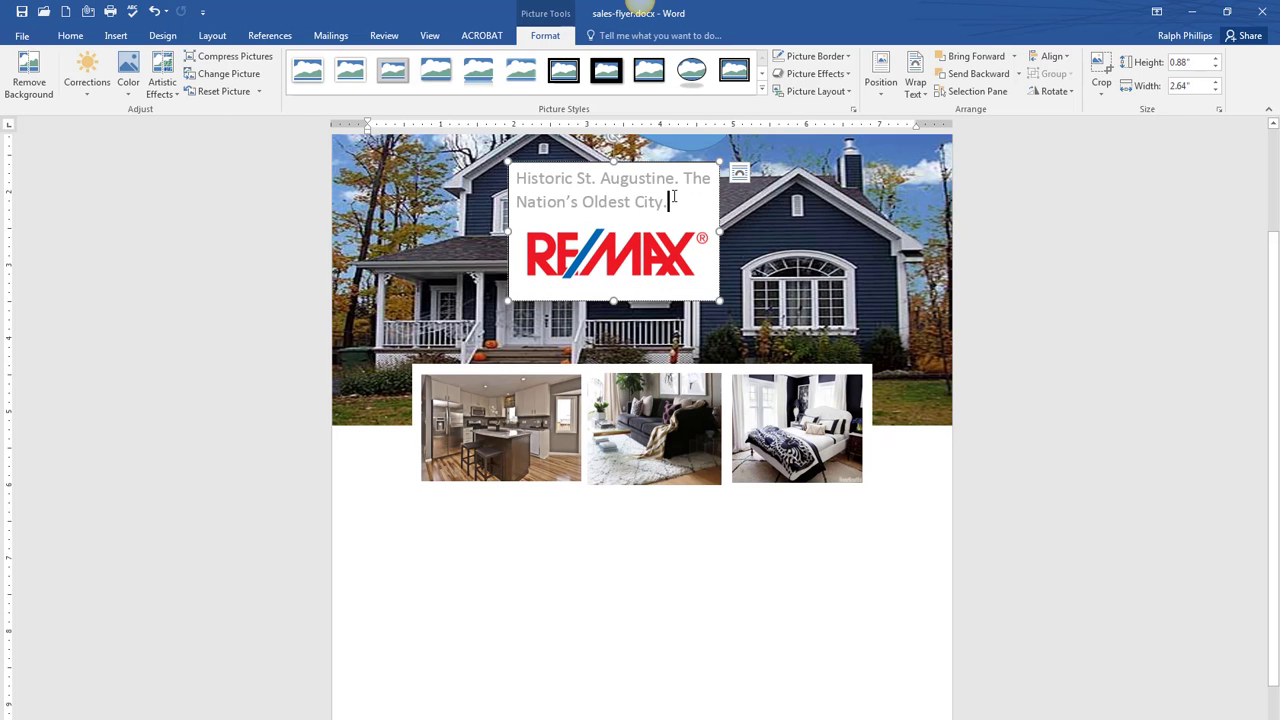
pyautogui.moveTo(669, 167)
pyautogui.mouseDown()
pyautogui.moveTo(672, 200)
pyautogui.moveTo(674, 165)
pyautogui.mouseUp()
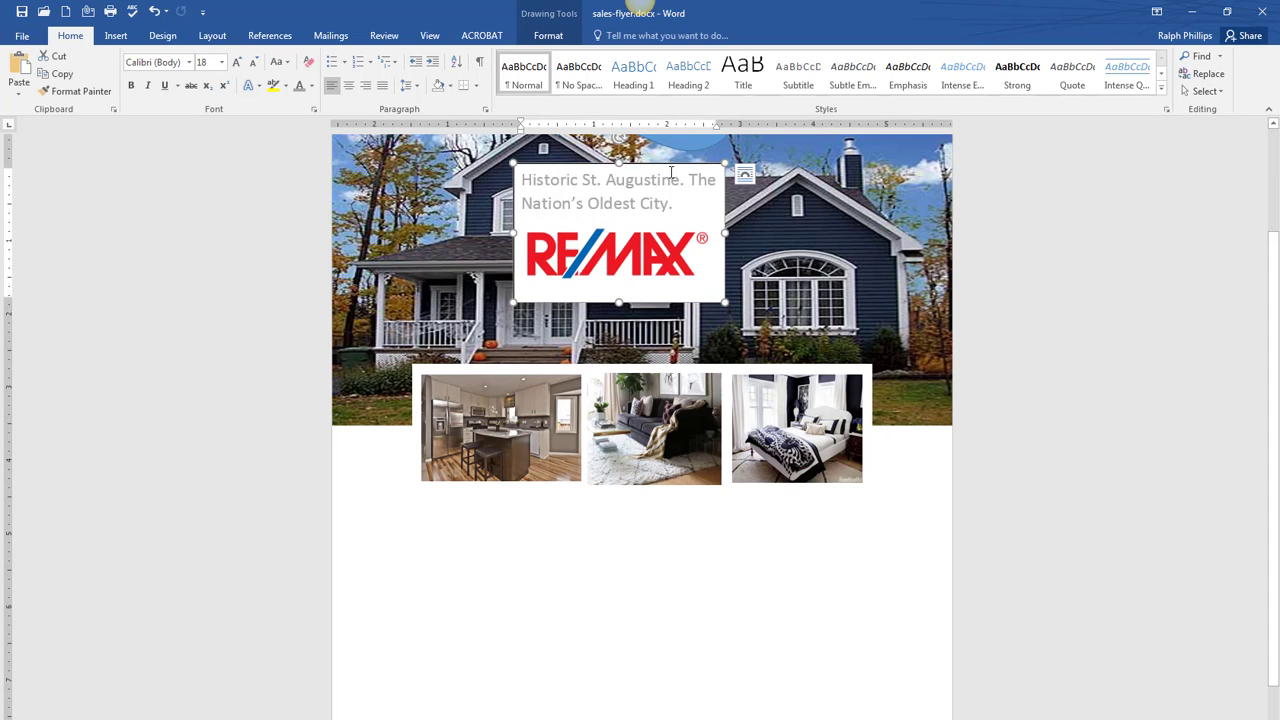
# - Group the text box with the logo and move the group below the three room photos
pyautogui.click(641, 246)
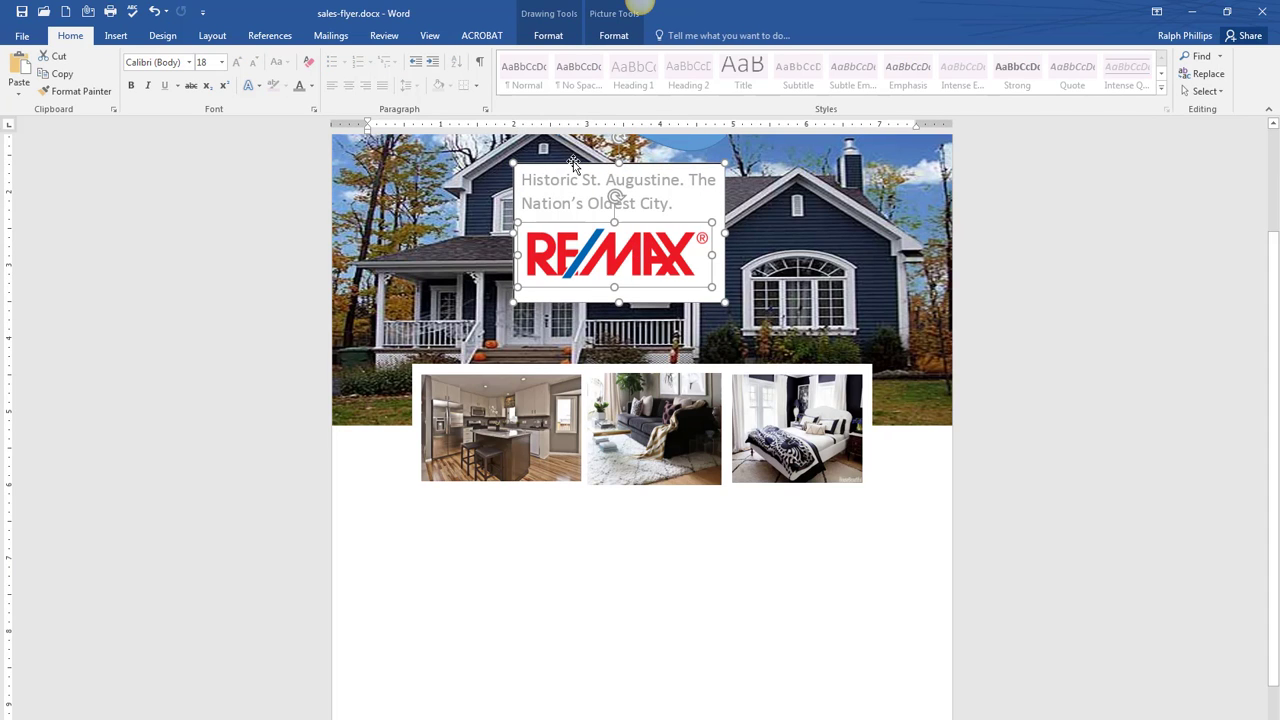
pyautogui.rightClick(601, 250)
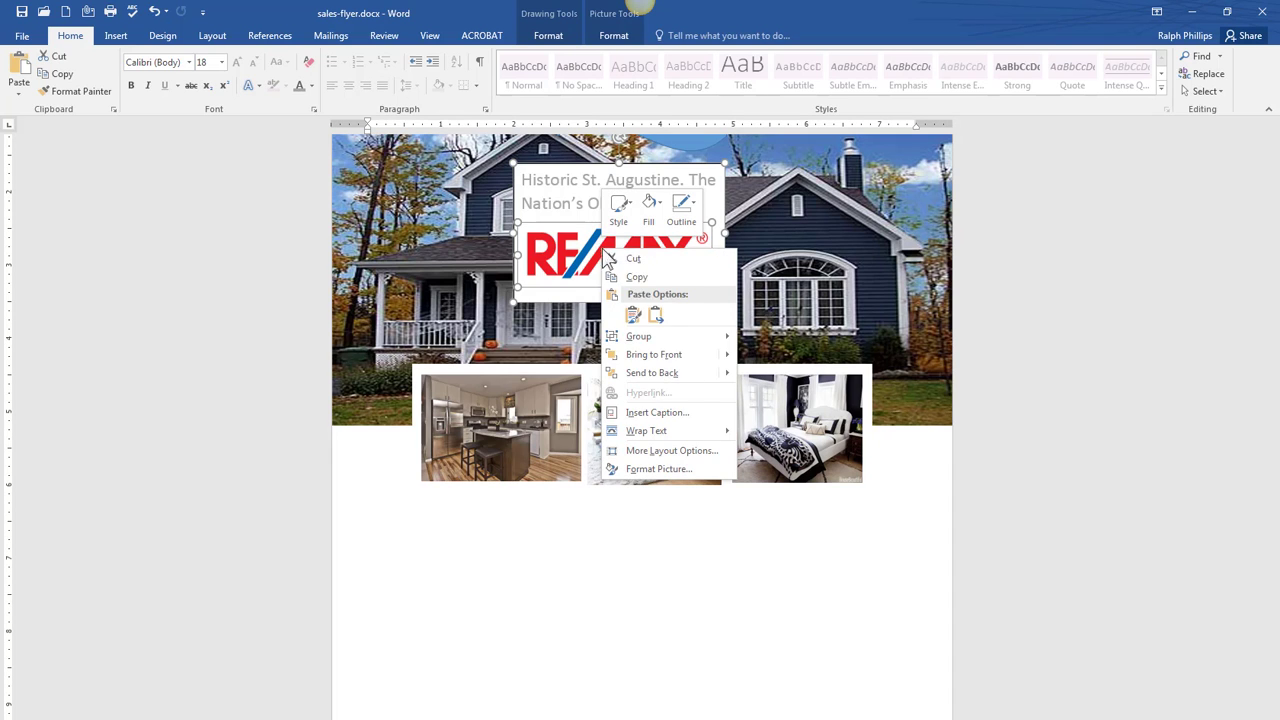
pyautogui.moveTo(648, 338)
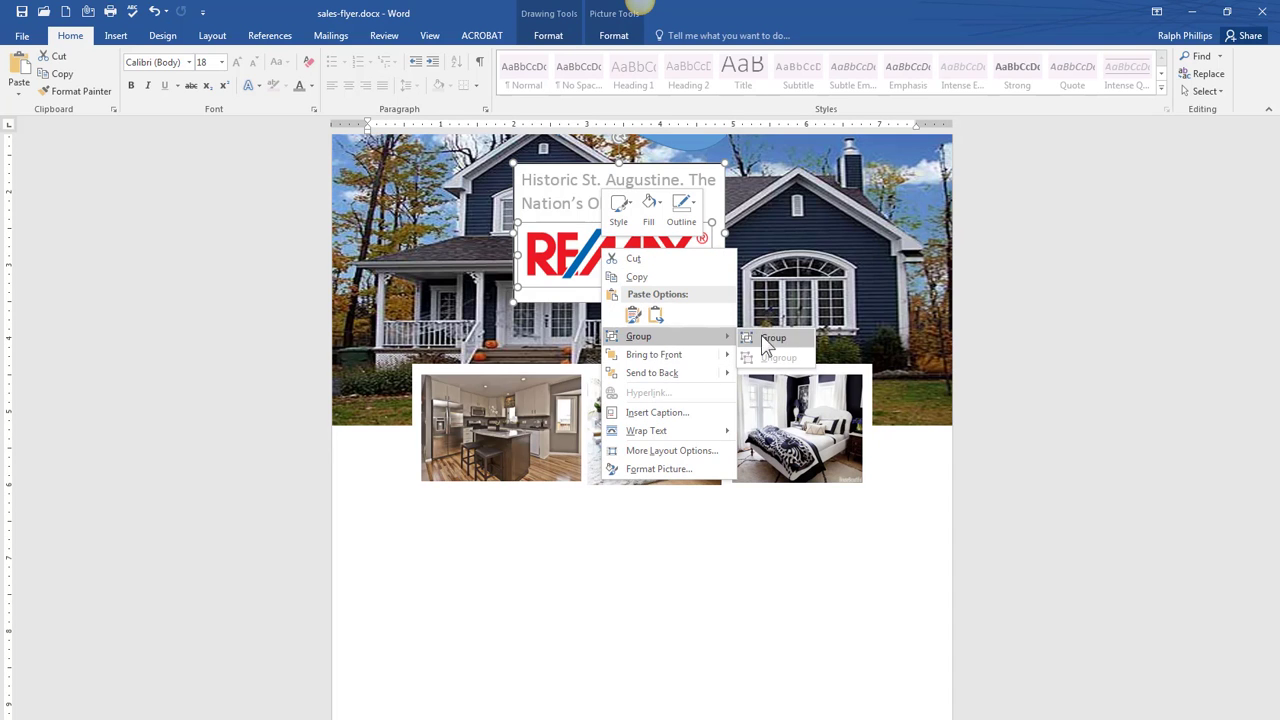
pyautogui.click(778, 339)
pyautogui.moveTo(697, 168); pyautogui.dragTo(601, 525)
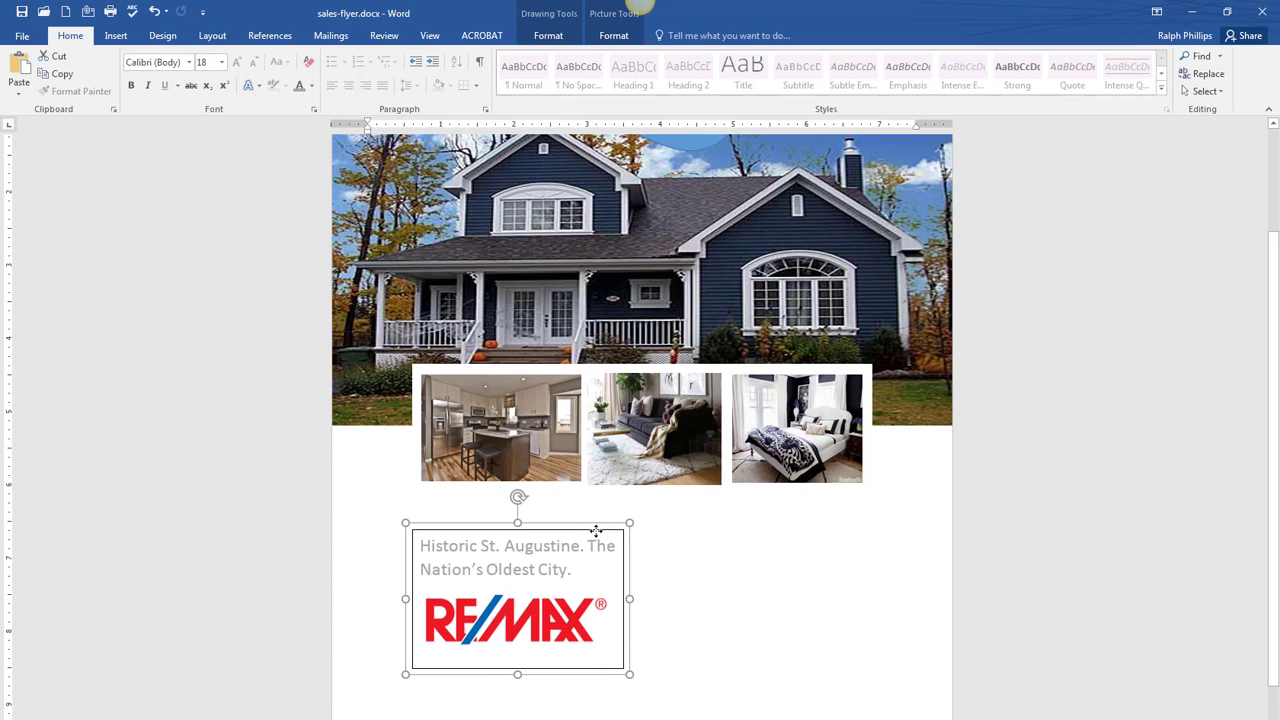
pyautogui.click(651, 563)
pyautogui.scroll(-1, 587, 571)
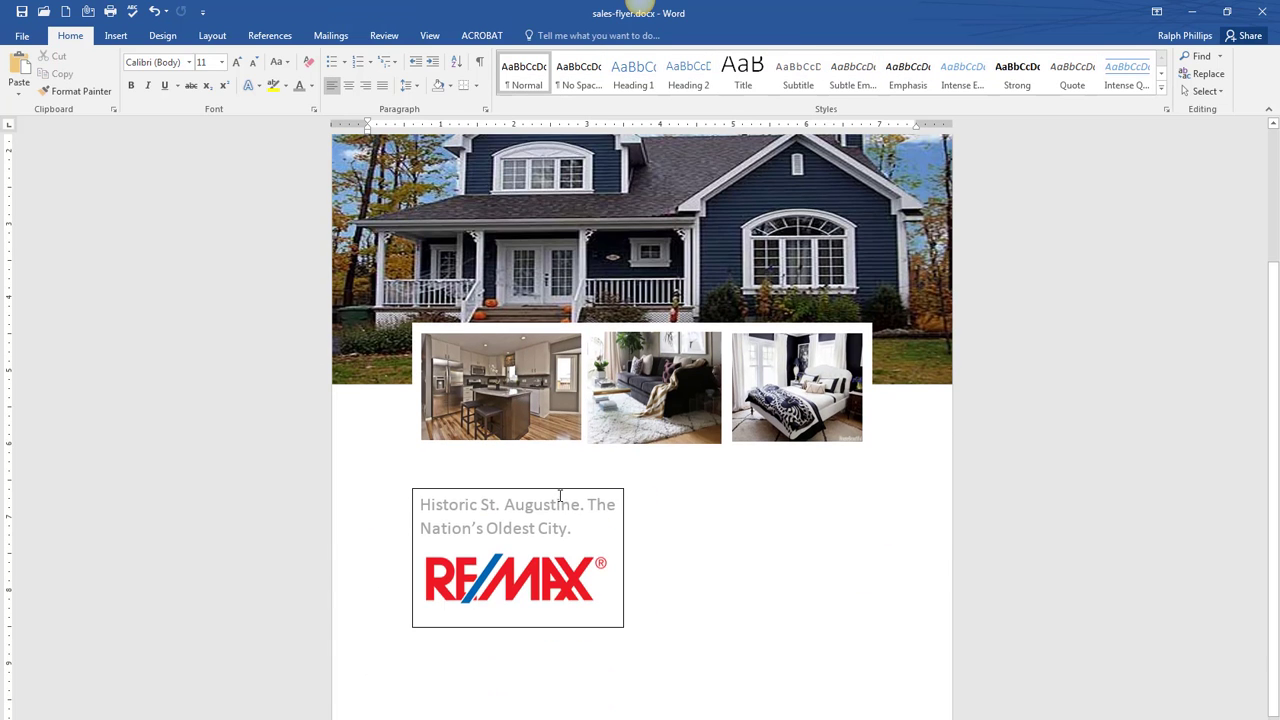
# - Set the text-and-logo group's Shape Outline to No Outline
pyautogui.click(560, 494)
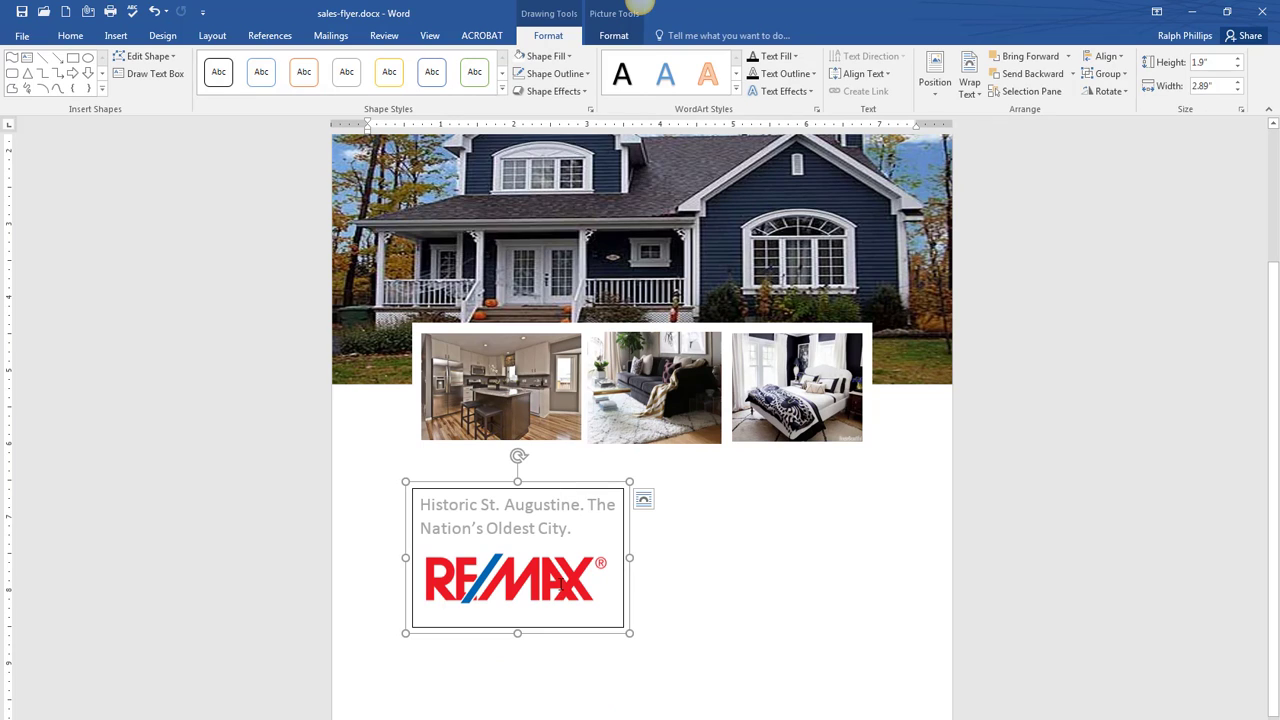
pyautogui.click(556, 76)
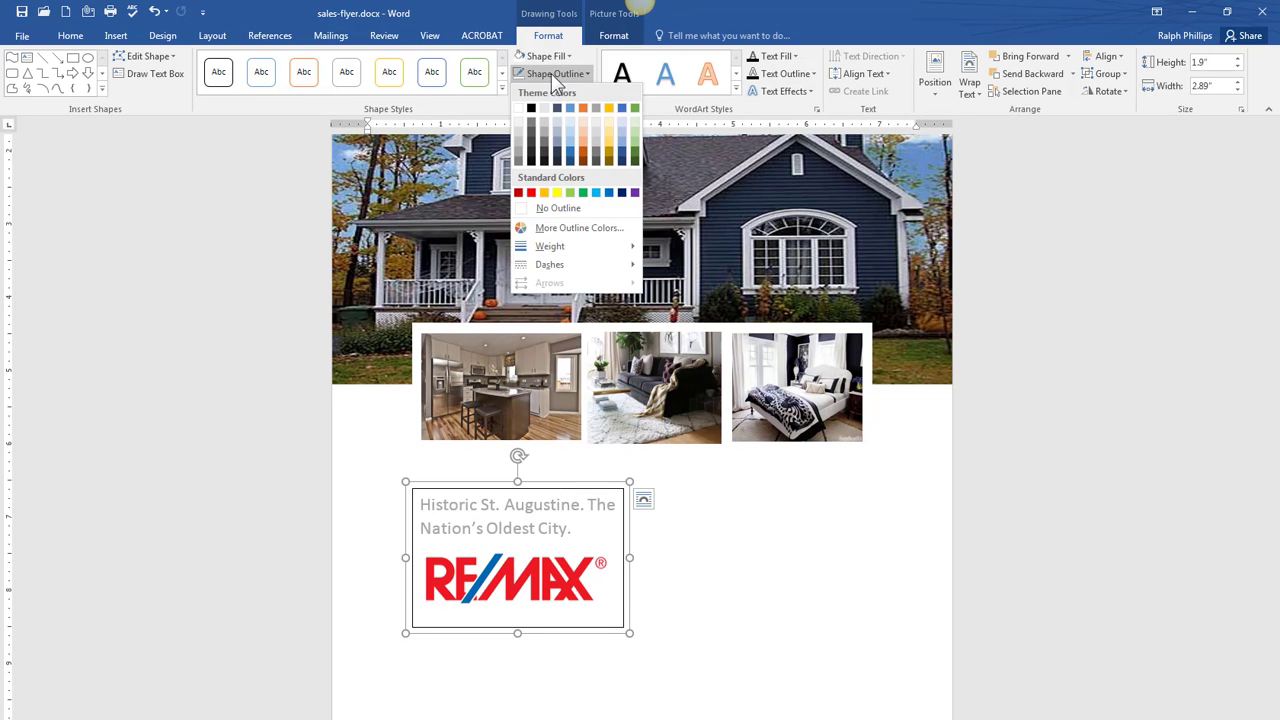
pyautogui.click(556, 208)
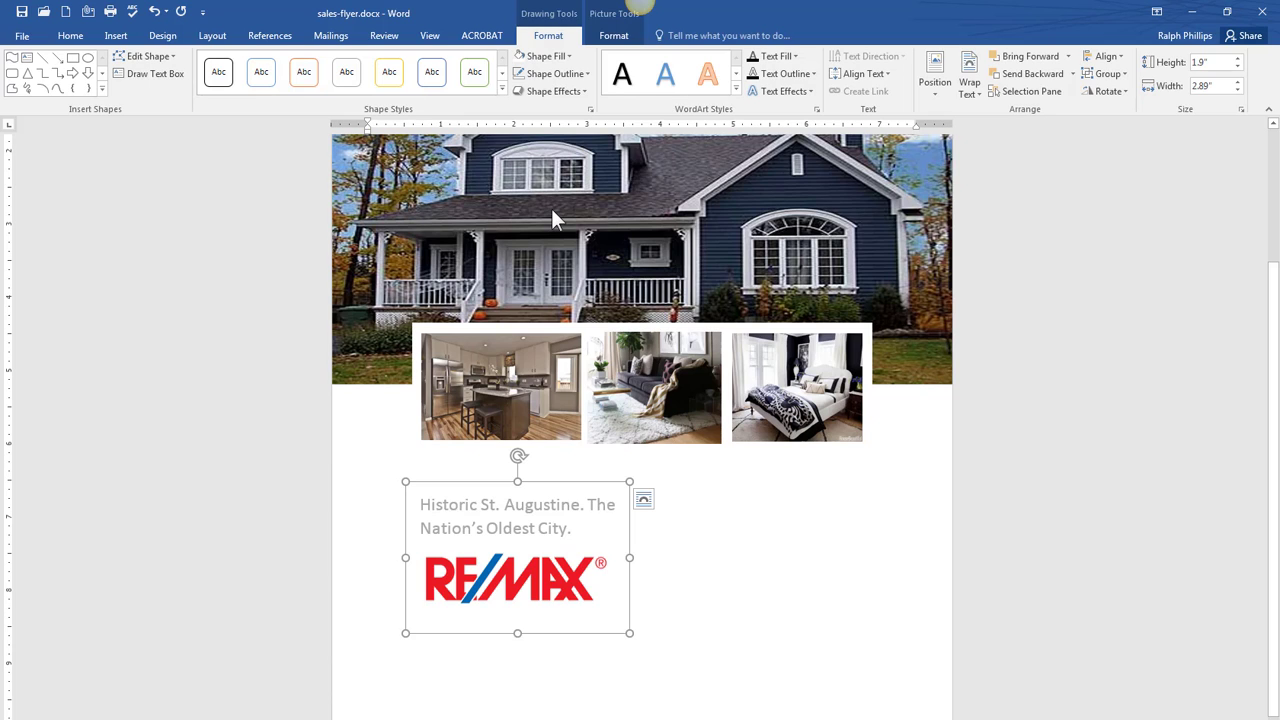
pyautogui.click(586, 76)
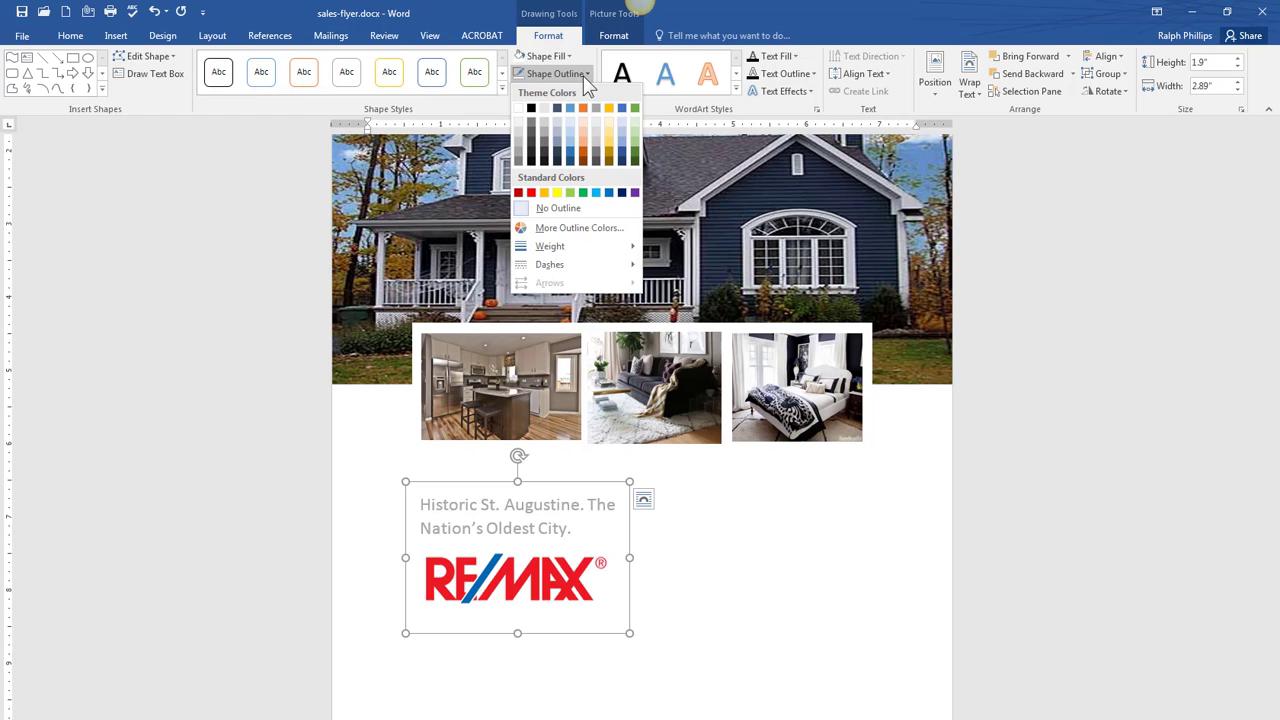
pyautogui.click(602, 525)
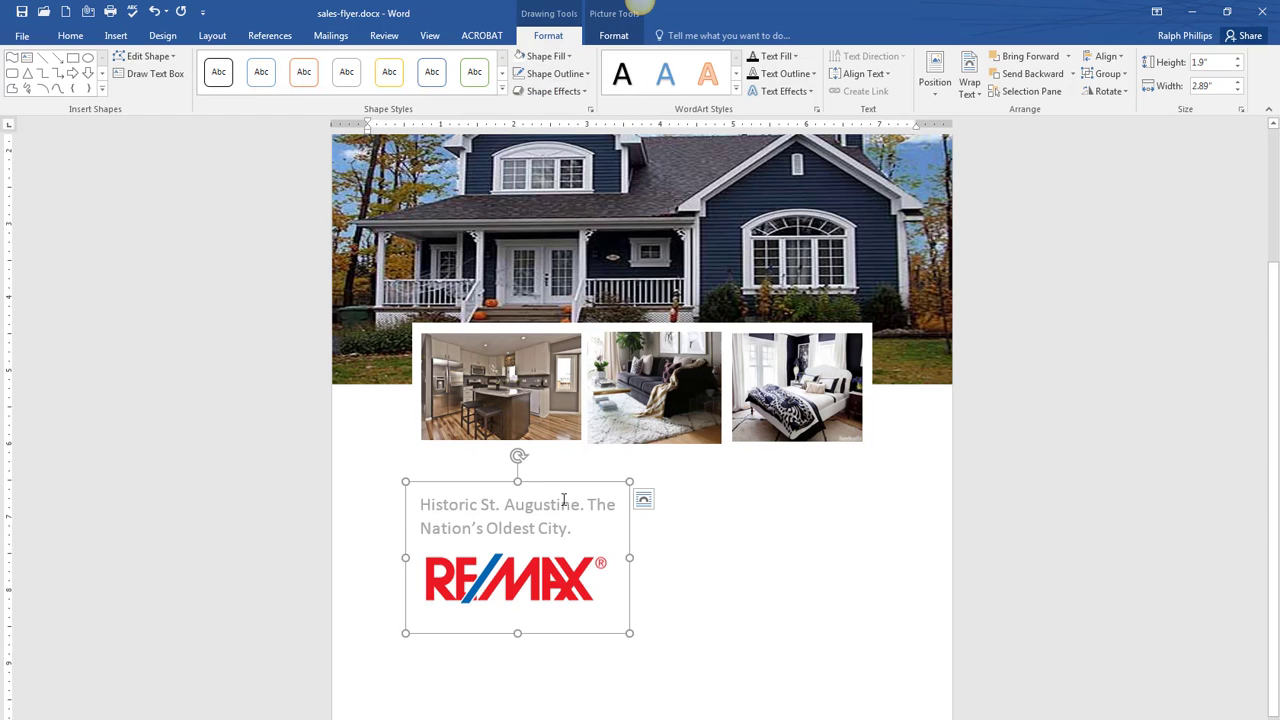
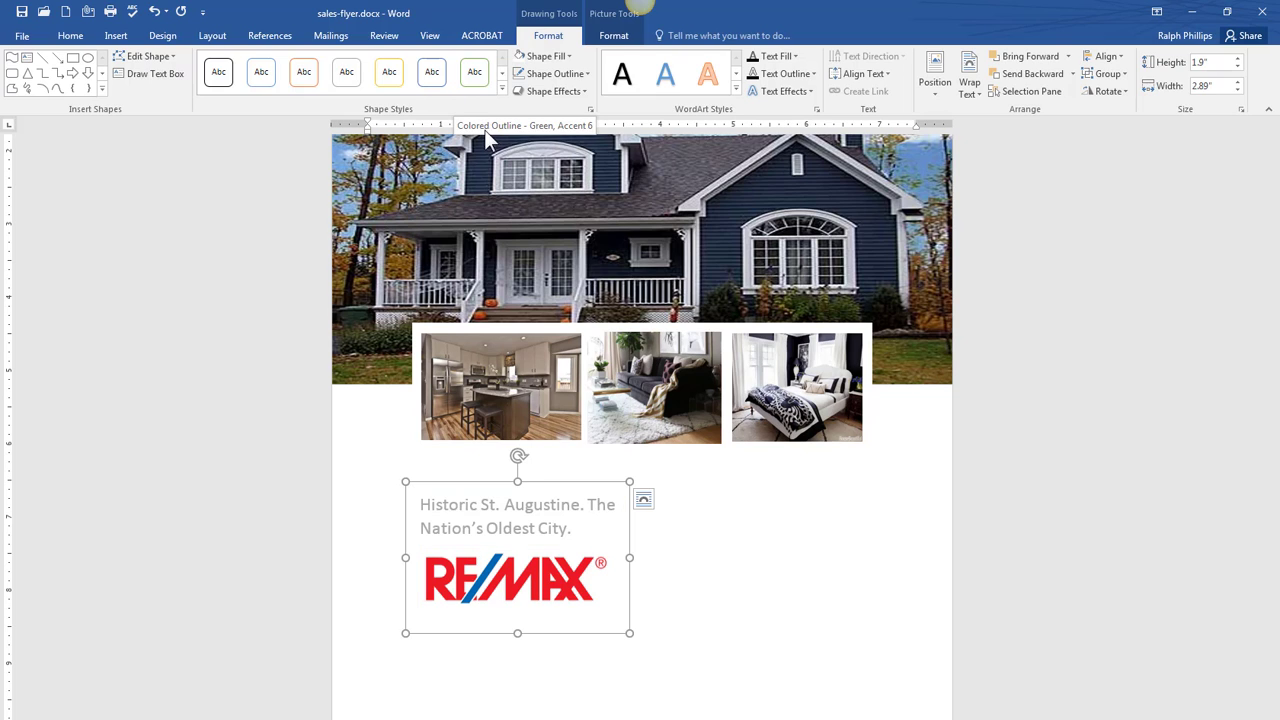
# - Set the RE/MAX logo picture to no outline
pyautogui.click(613, 36)
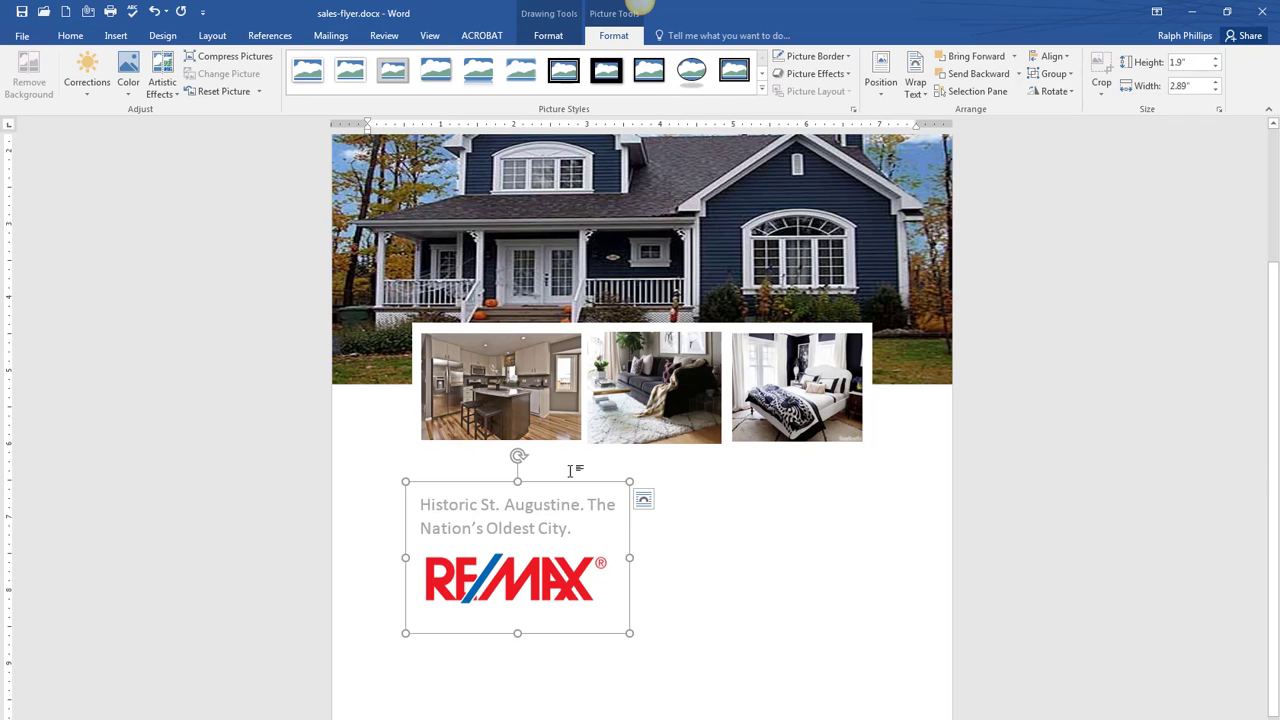
pyautogui.click(845, 57)
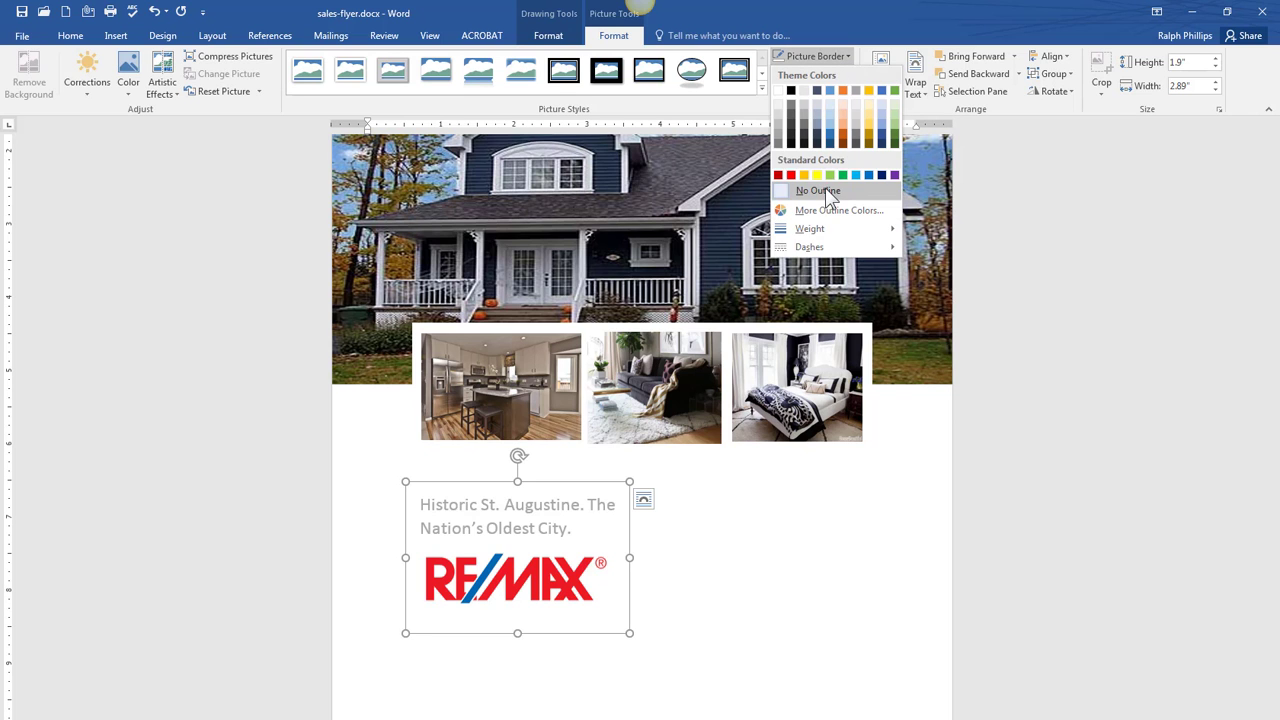
pyautogui.click(775, 633)
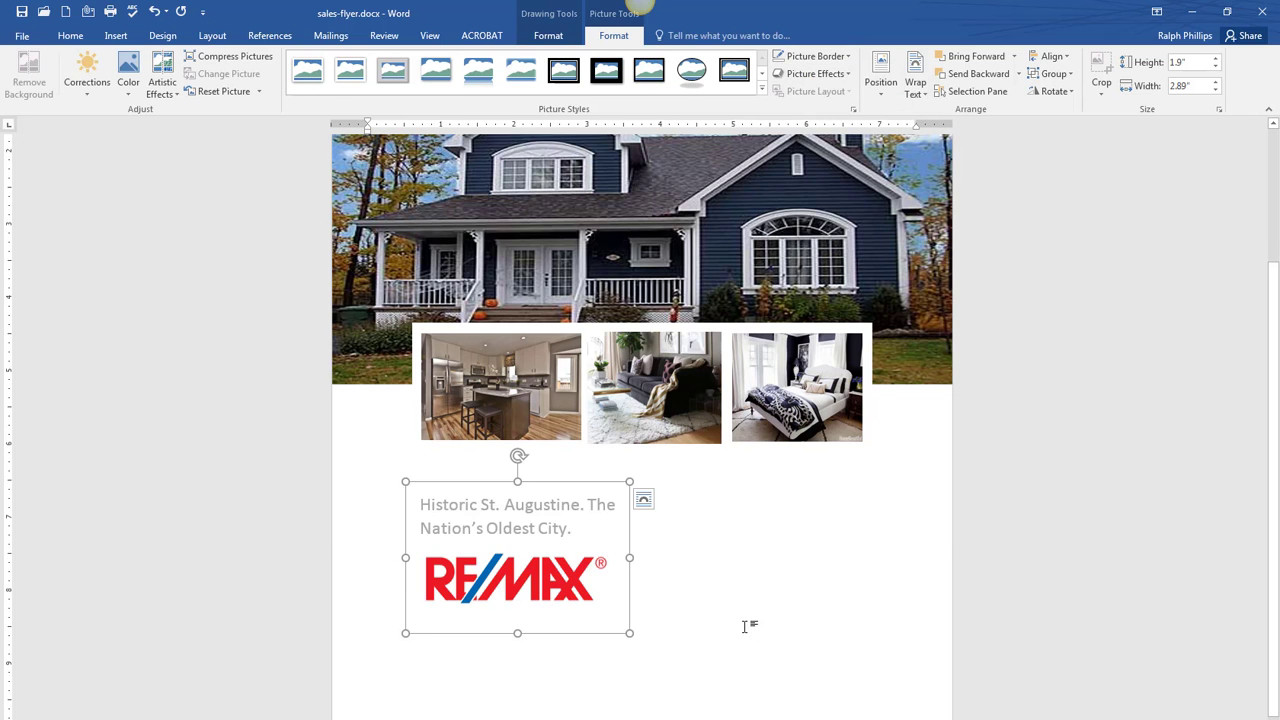
pyautogui.click(746, 620)
pyautogui.scroll(-3, 660, 670)
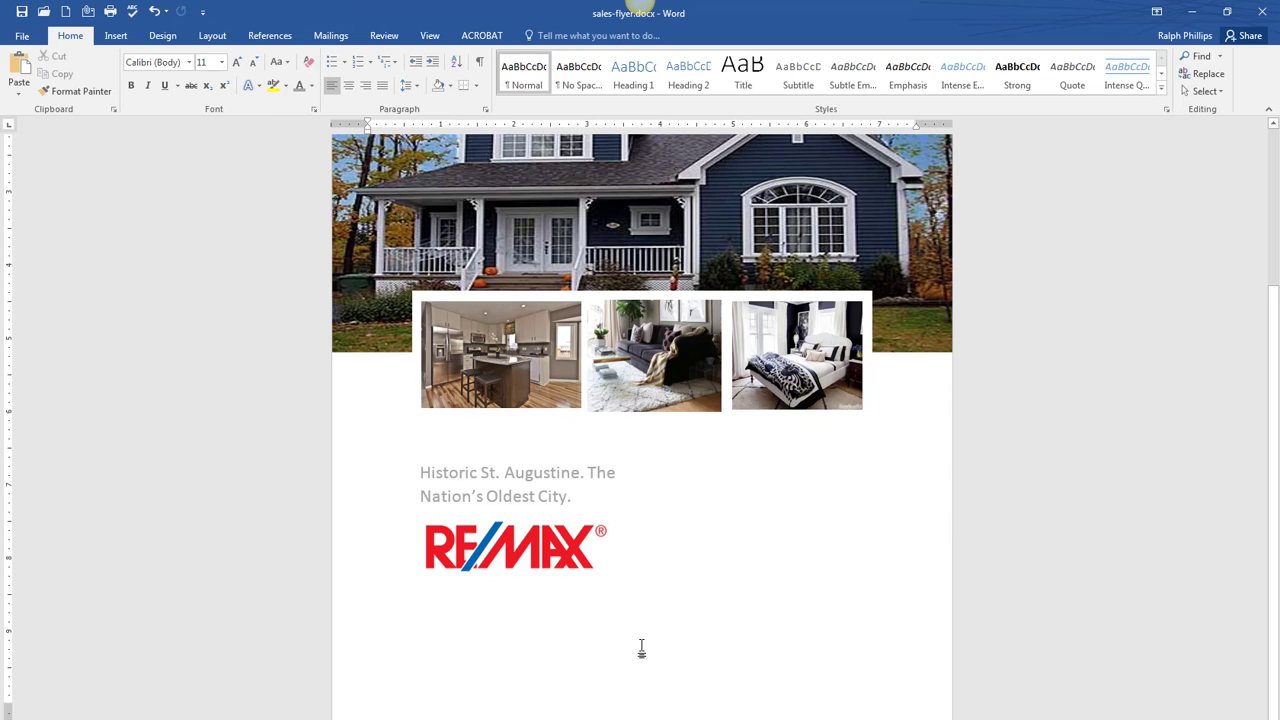
# - Select the RE/MAX text box as an object and bring up its Borders and Shading settings
pyautogui.click(556, 521)
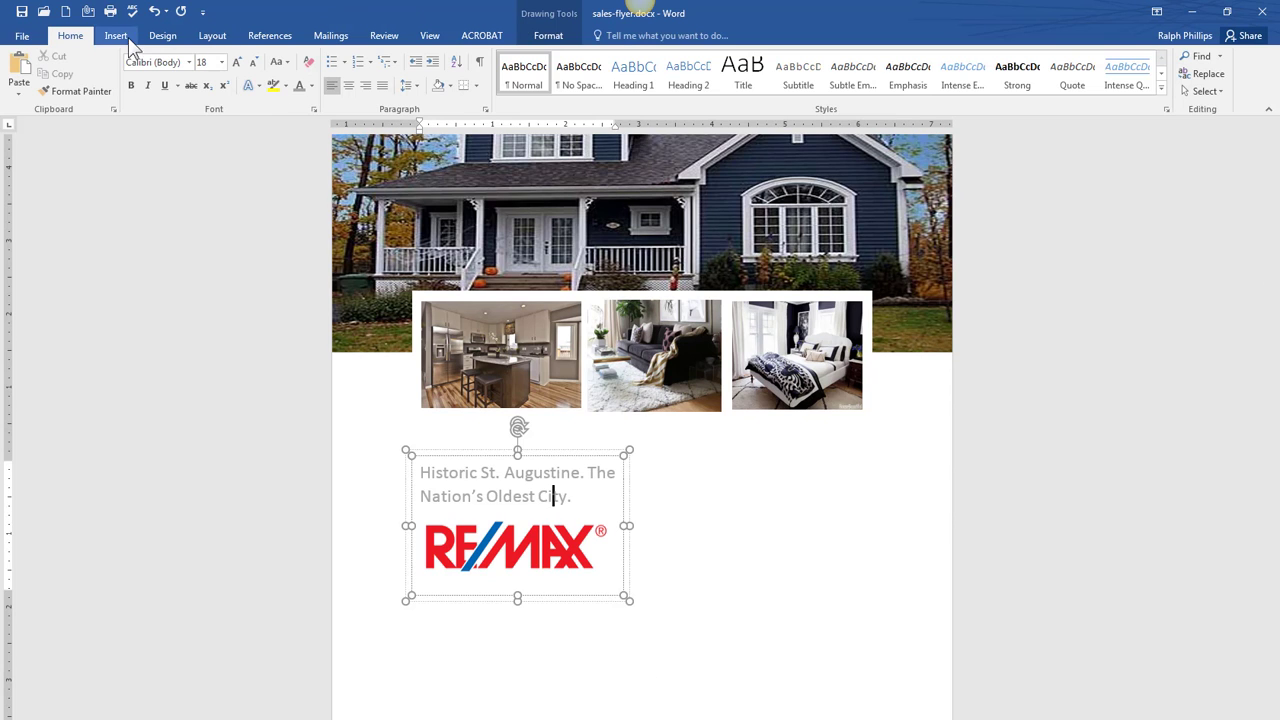
pyautogui.click(731, 546)
pyautogui.scroll(-3, 592, 592)
pyautogui.click(535, 505)
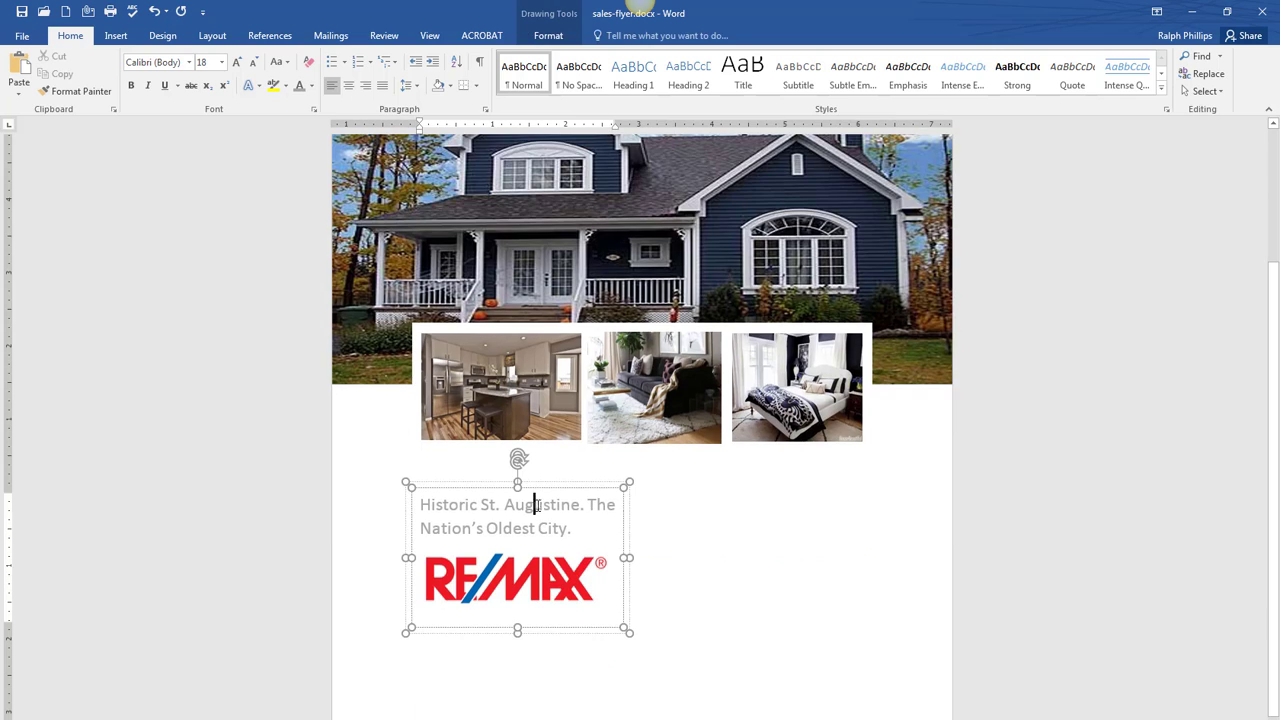
pyautogui.click(547, 490)
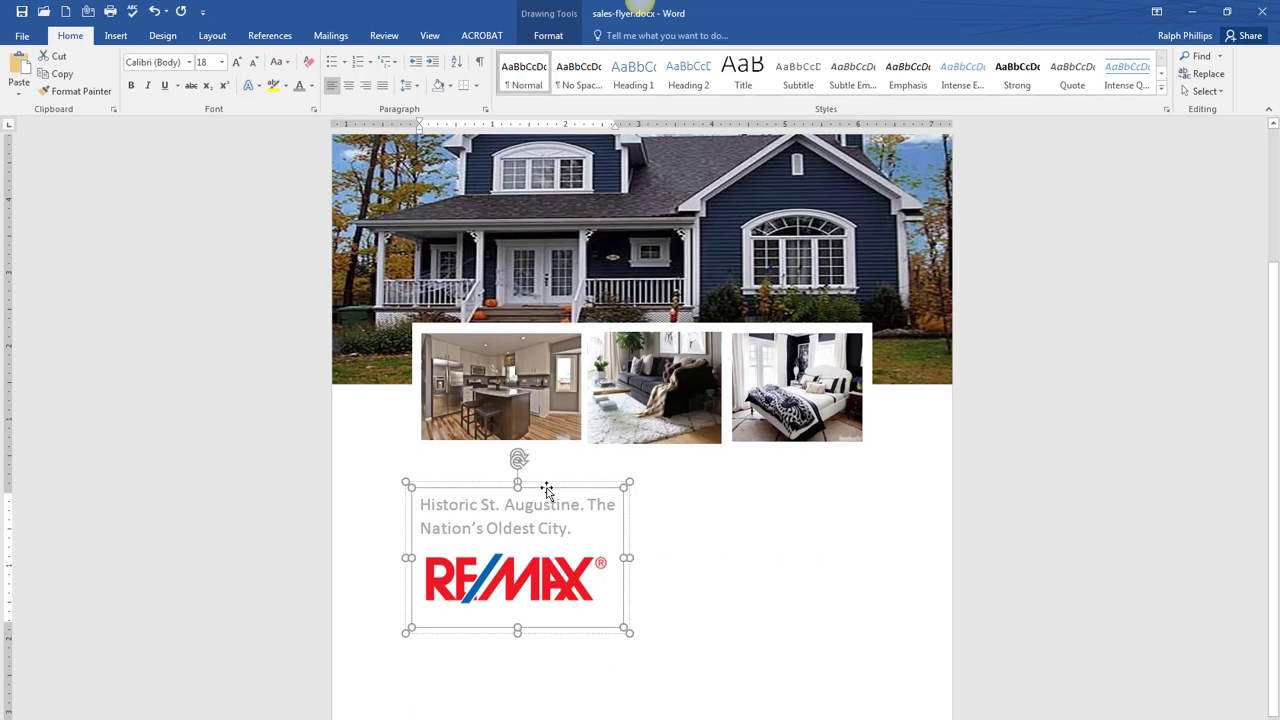
pyautogui.click(476, 86)
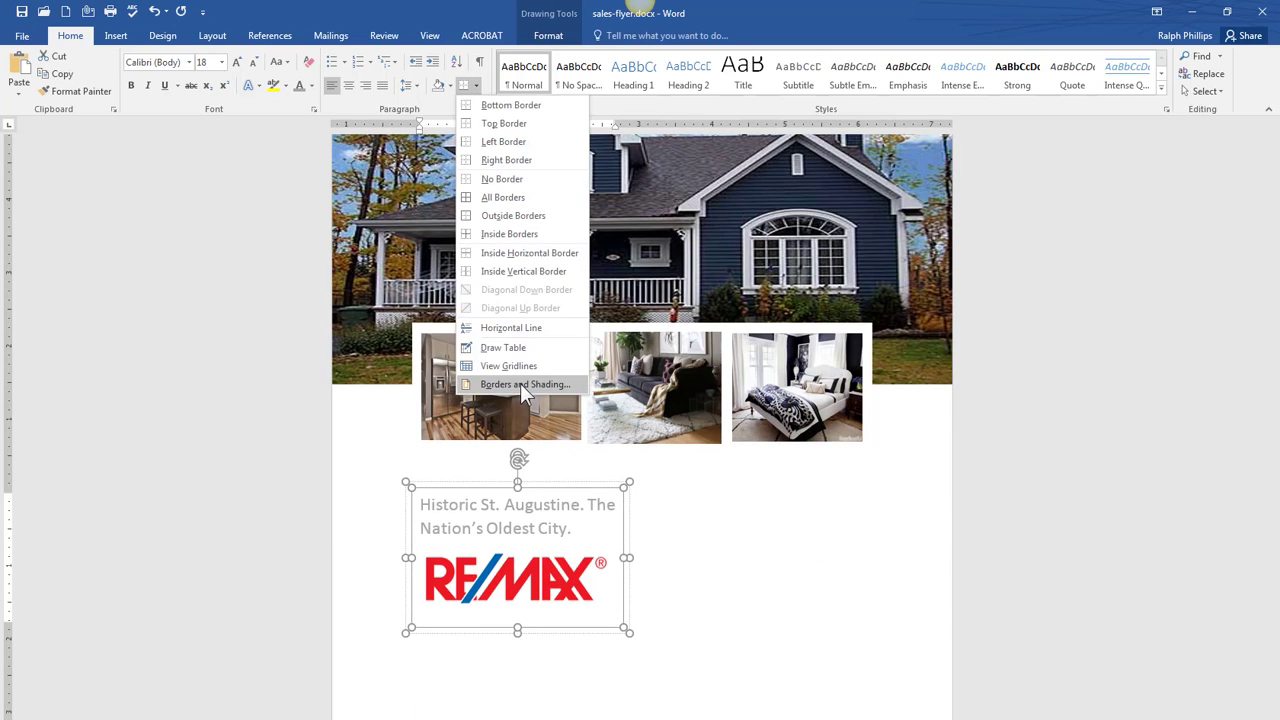
pyautogui.click(520, 384)
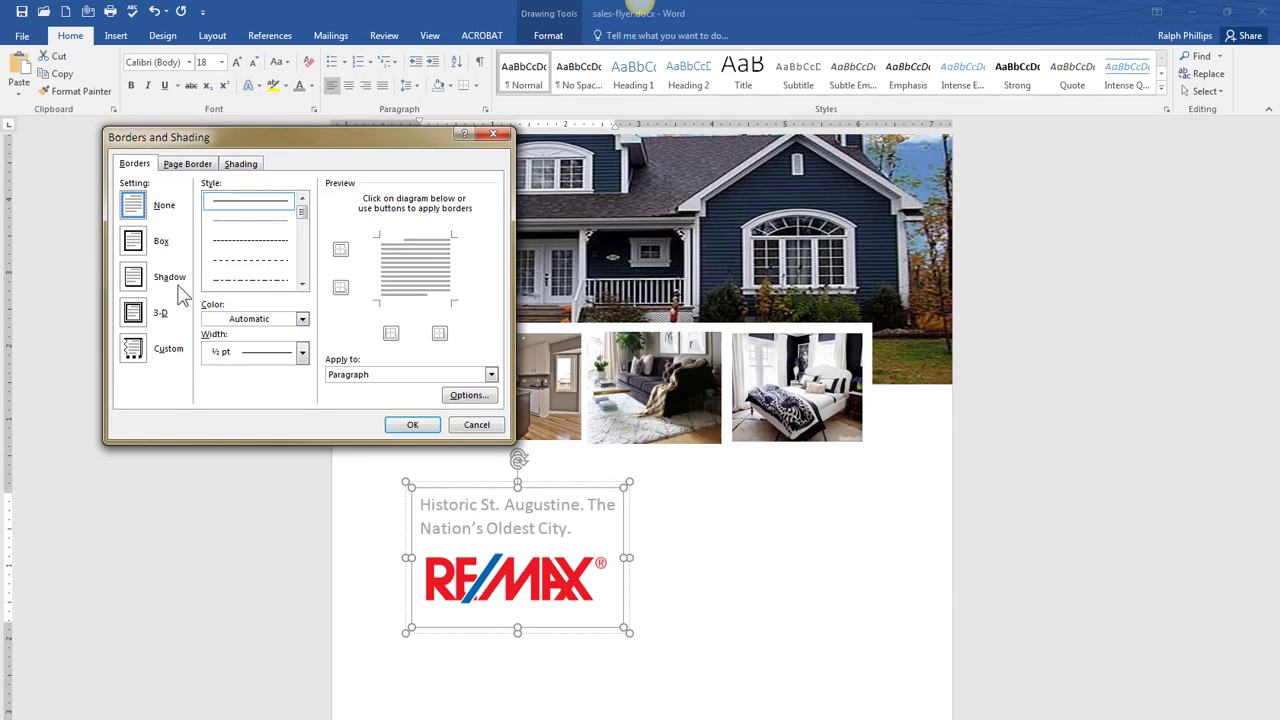
pyautogui.moveTo(1279, 78)
pyautogui.mouseDown()
pyautogui.moveTo(776, 77)
pyautogui.moveTo(685, 61)
pyautogui.moveTo(1279, 78)
pyautogui.mouseUp()
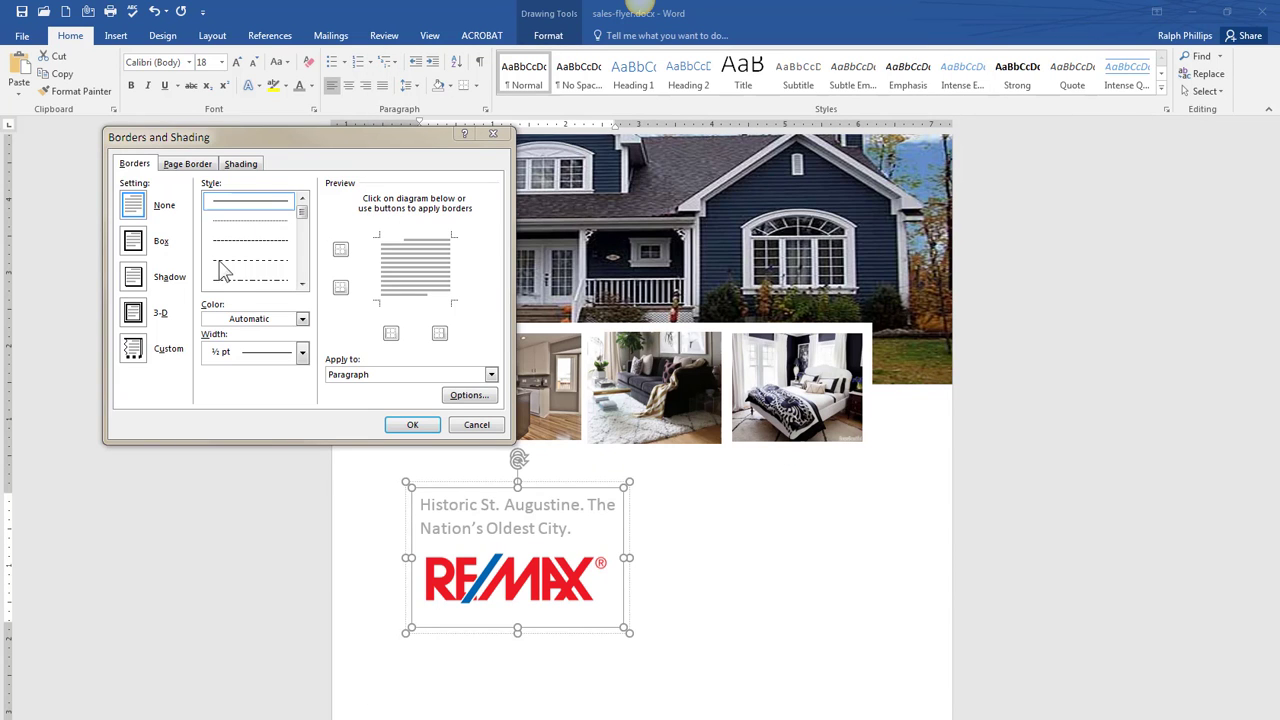
# - Give the text box a blue 3 pt border on the right side only
pyautogui.click(301, 321)
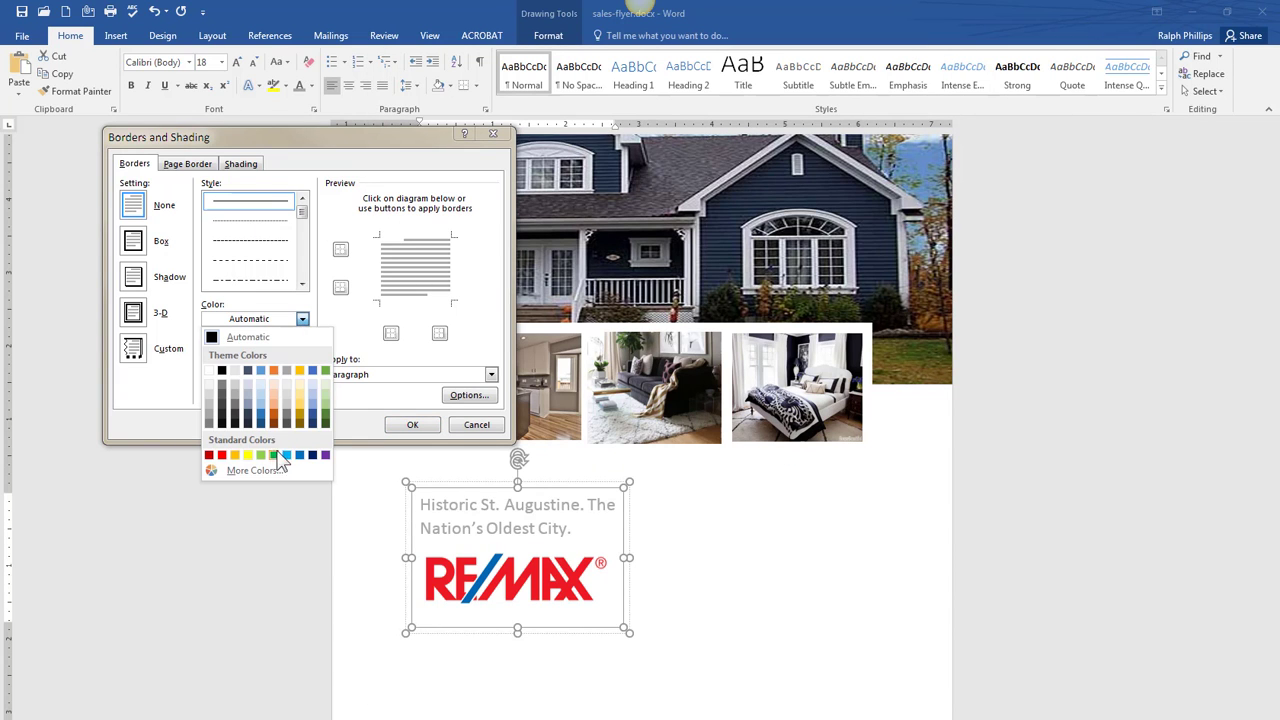
pyautogui.click(263, 425)
pyautogui.click(301, 354)
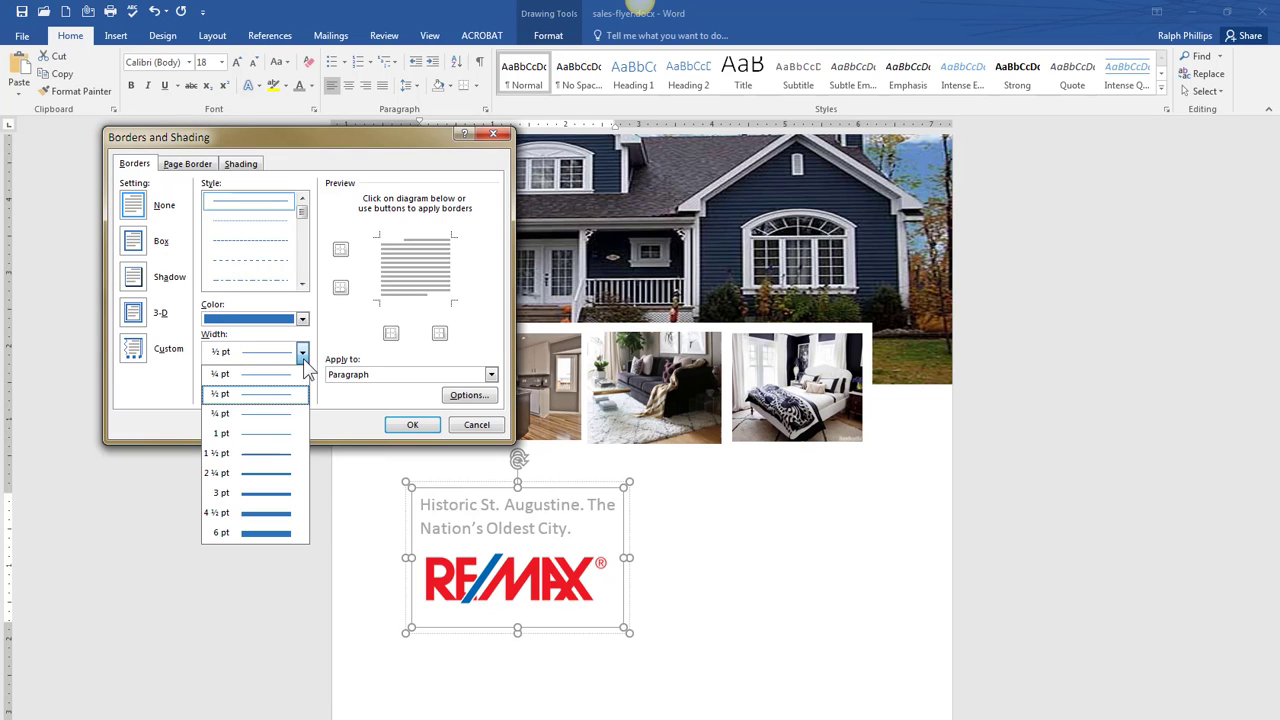
pyautogui.click(270, 487)
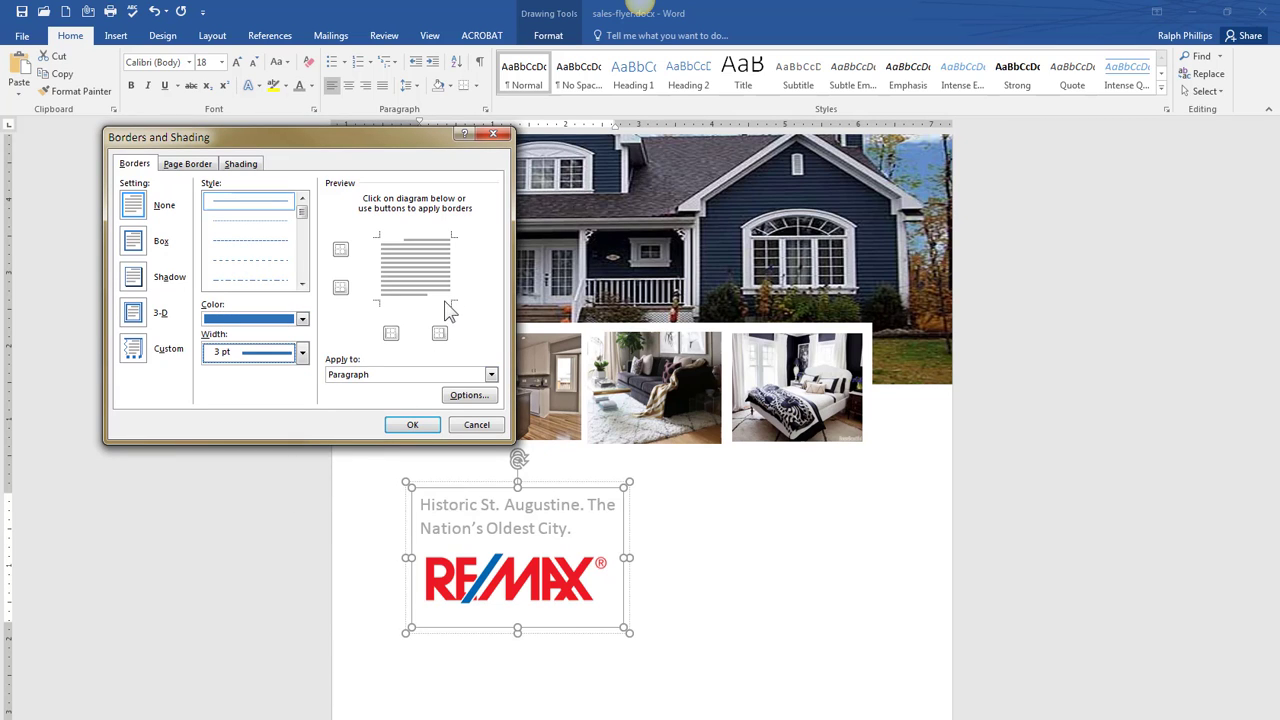
pyautogui.click(451, 270)
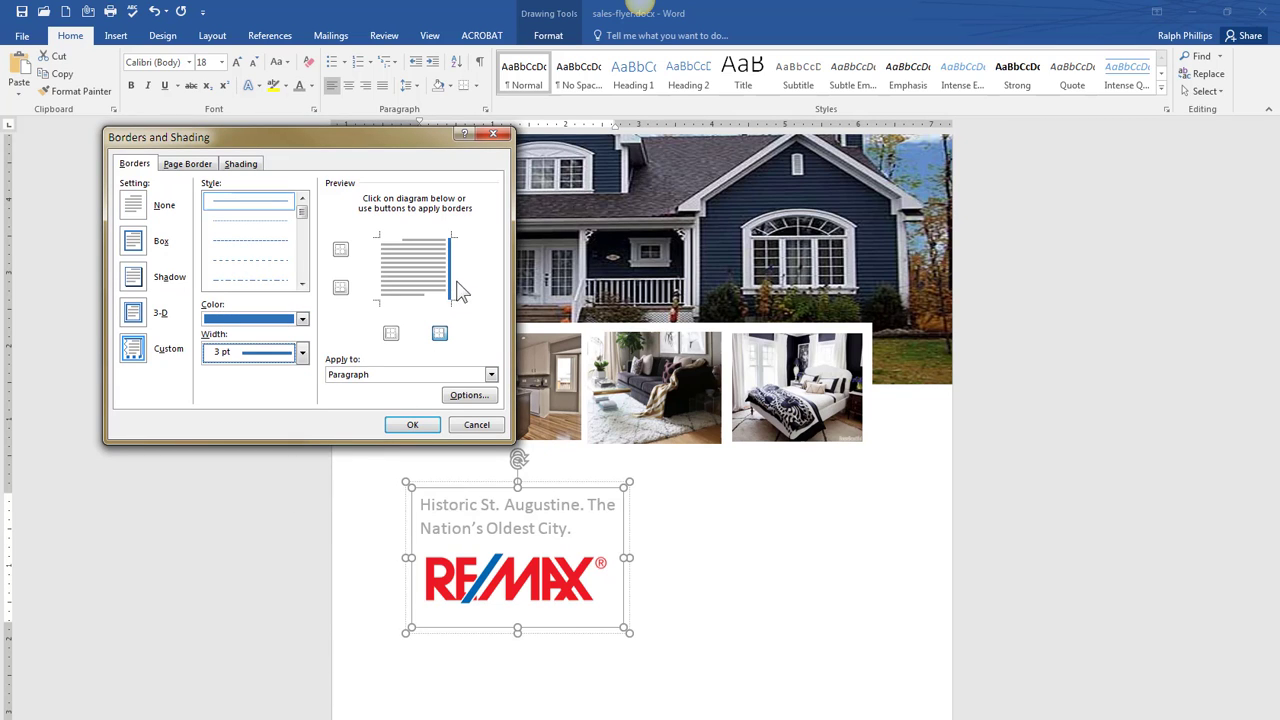
pyautogui.click(428, 425)
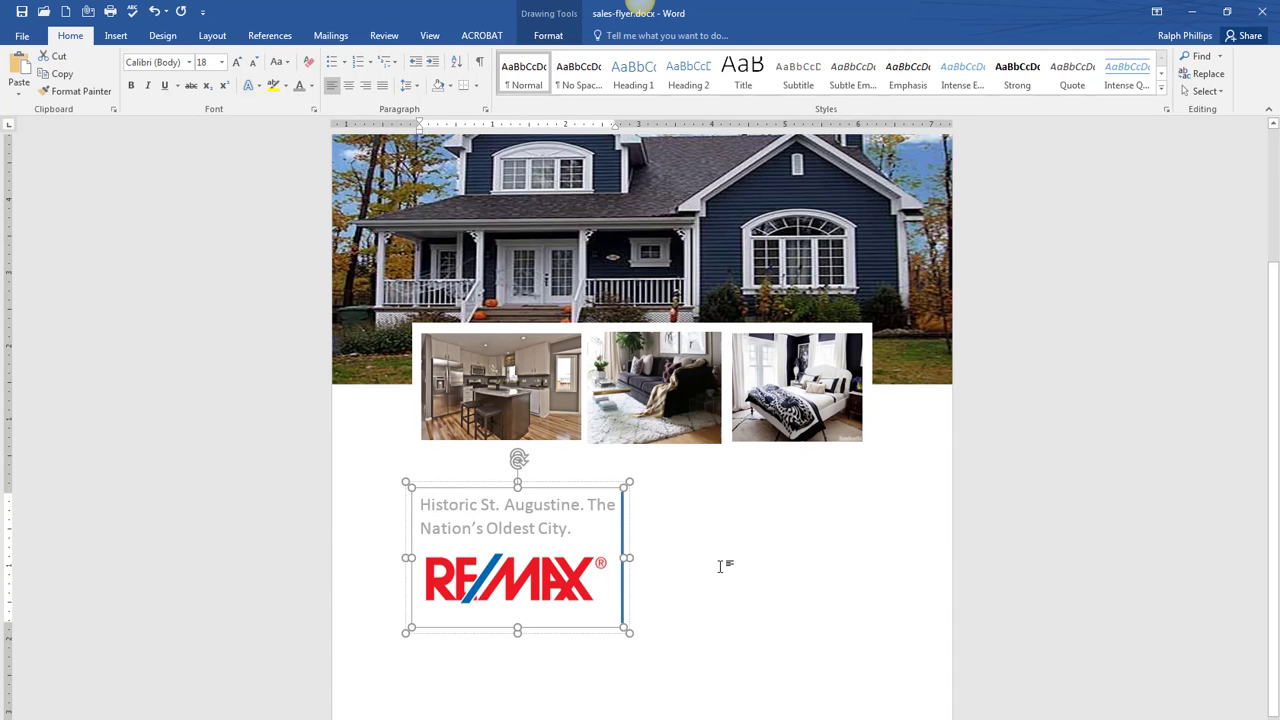
pyautogui.click(720, 567)
pyautogui.scroll(-4, 755, 600)
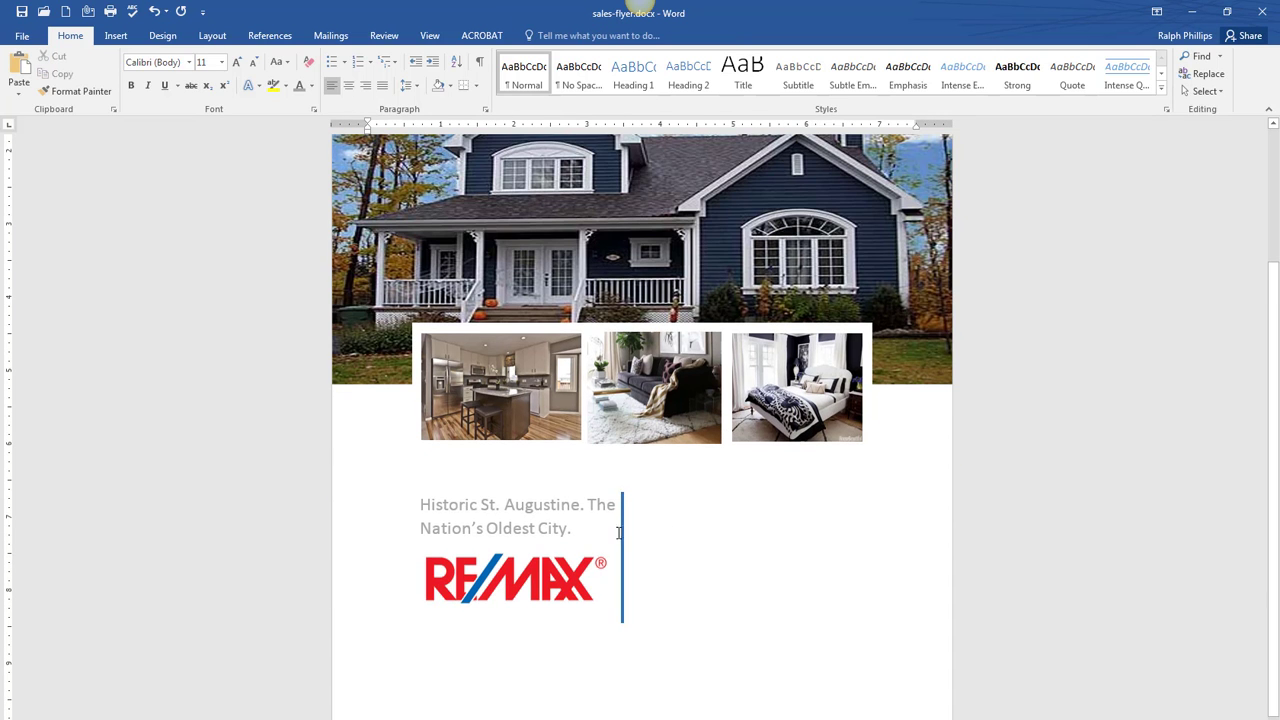
# - Compare against the sample flyer and move the RE/MAX text box slightly right and down
pyautogui.moveTo(1279, 62); pyautogui.dragTo(813, 71)
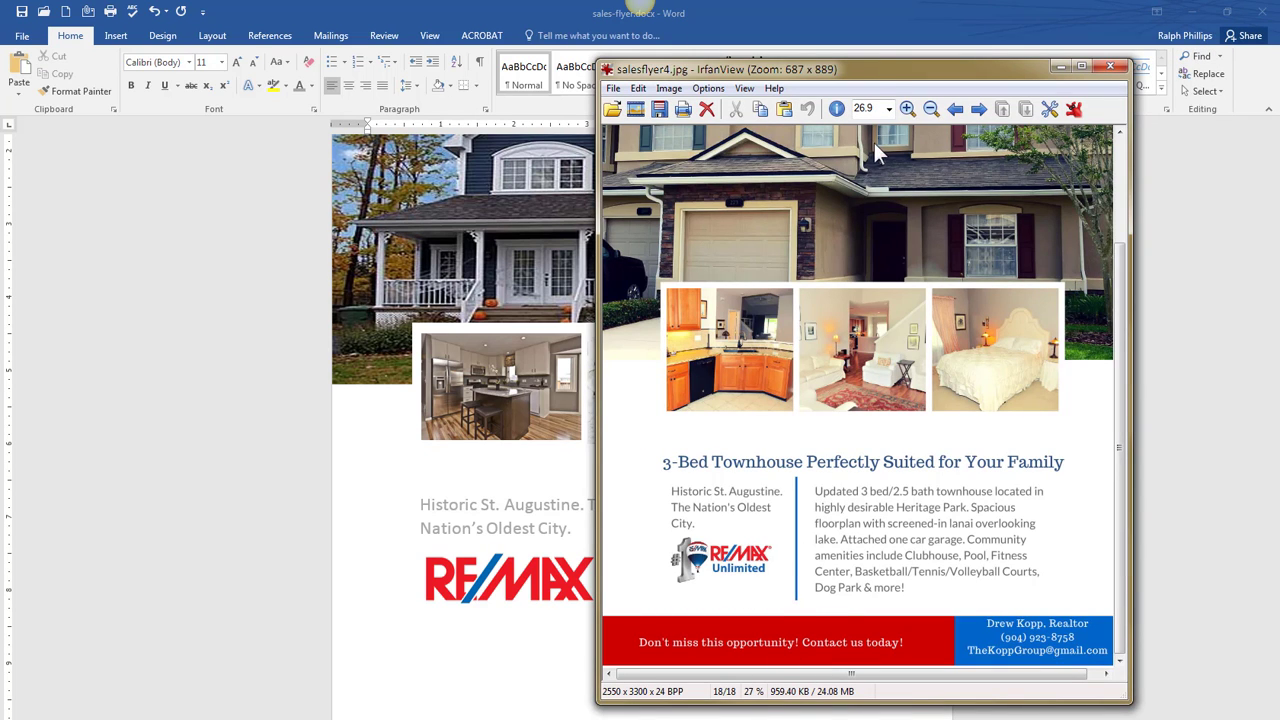
pyautogui.click(640, 12)
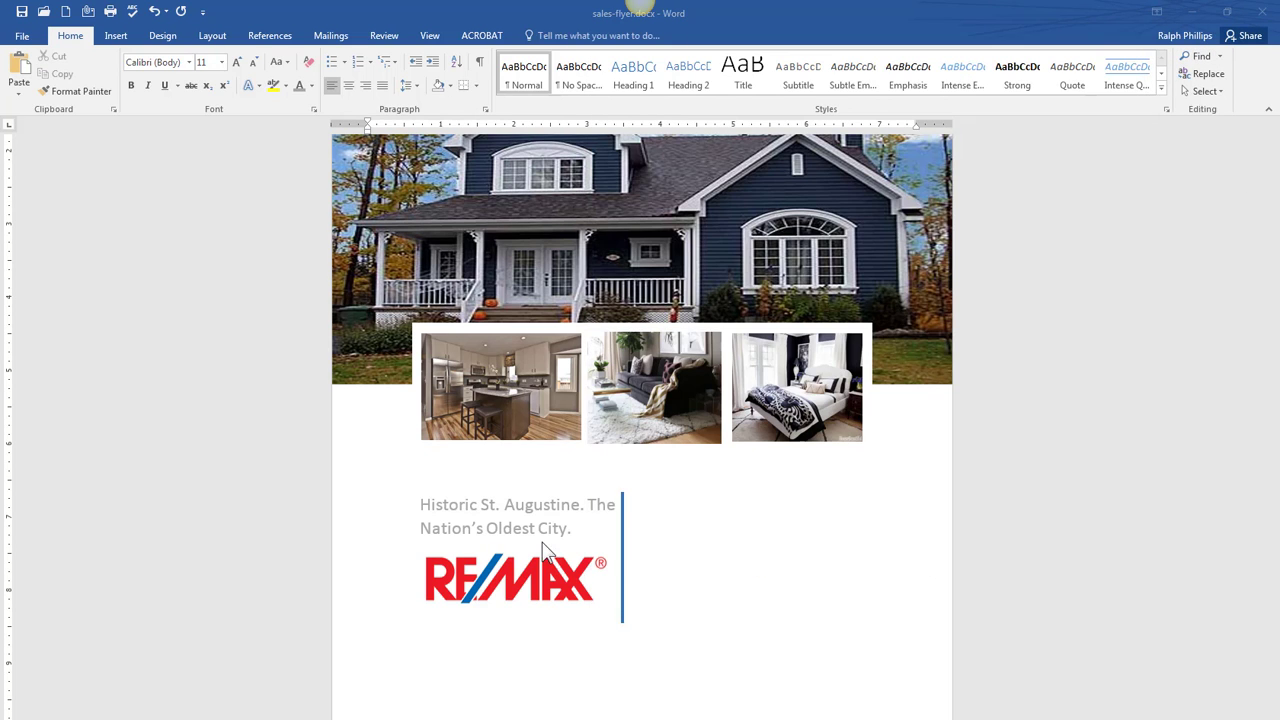
pyautogui.click(534, 506)
pyautogui.moveTo(548, 489)
pyautogui.mouseDown()
pyautogui.moveTo(583, 503)
pyautogui.moveTo(544, 491)
pyautogui.mouseUp()
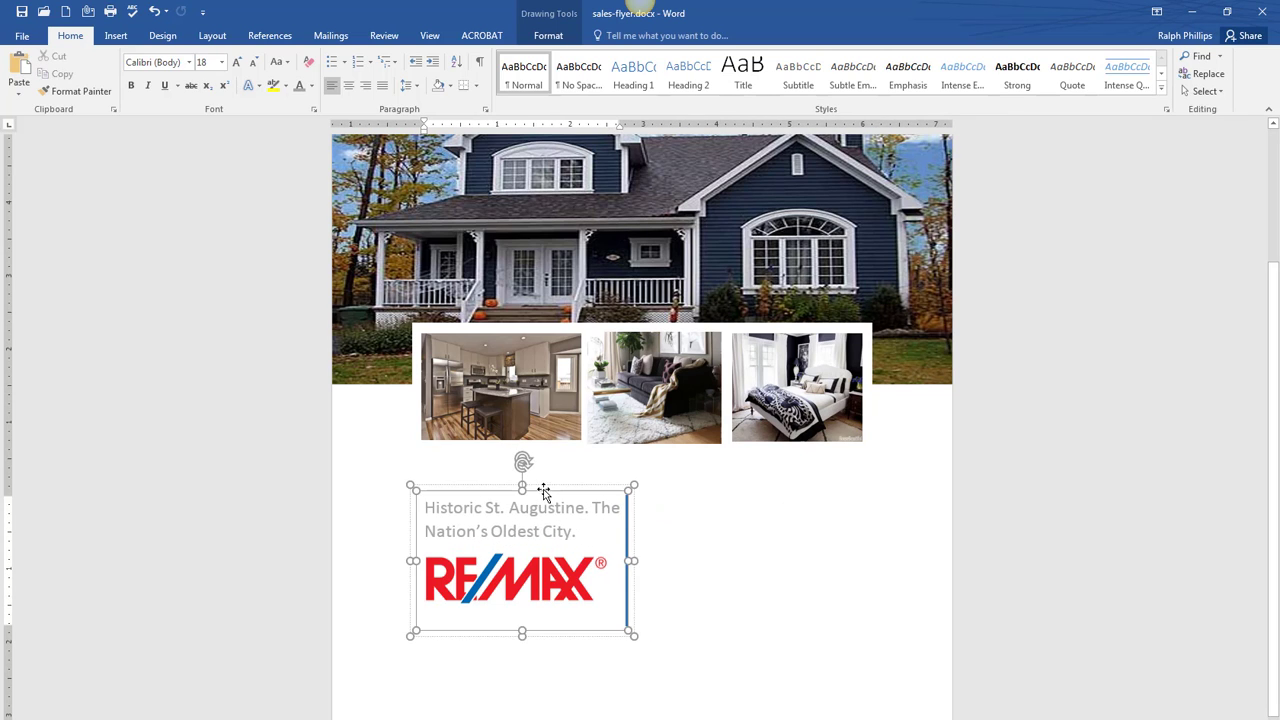
pyautogui.click(535, 487)
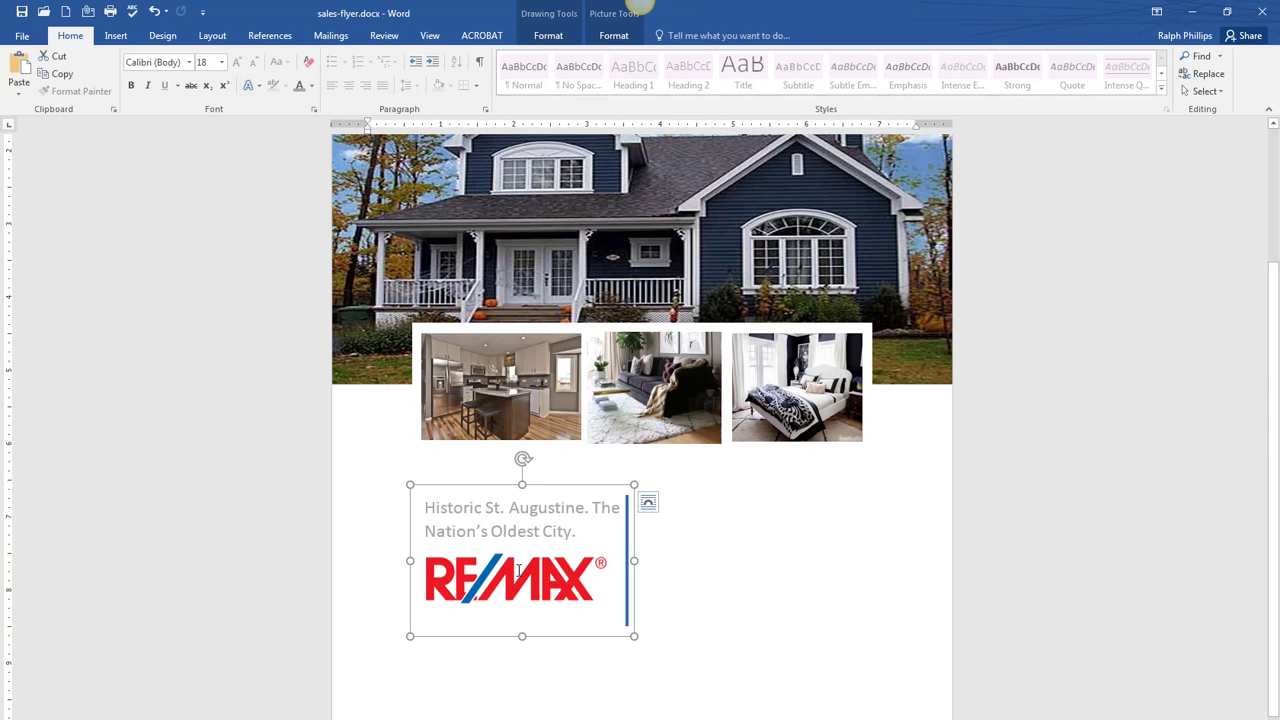
pyautogui.moveTo(541, 487); pyautogui.dragTo(557, 513)
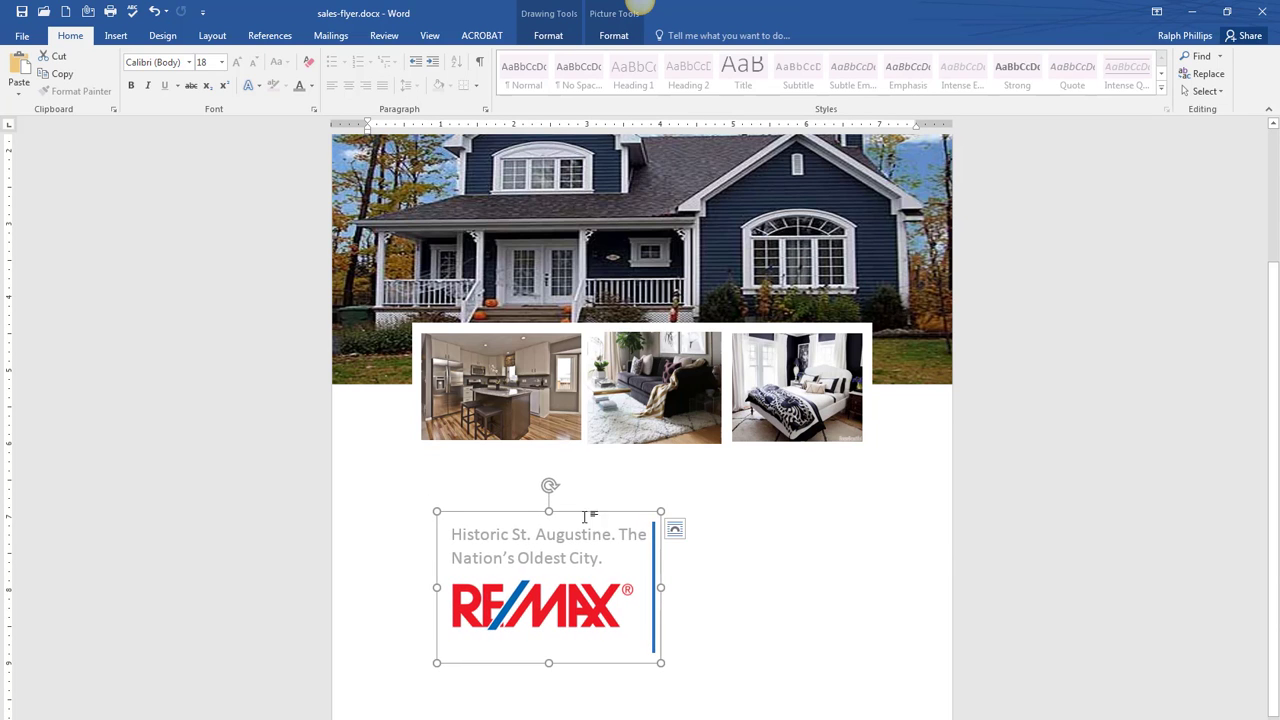
# - Recheck the sample flyer, close the logo image viewer and scroll back up the flyer
pyautogui.moveTo(1279, 92); pyautogui.dragTo(1020, 70)
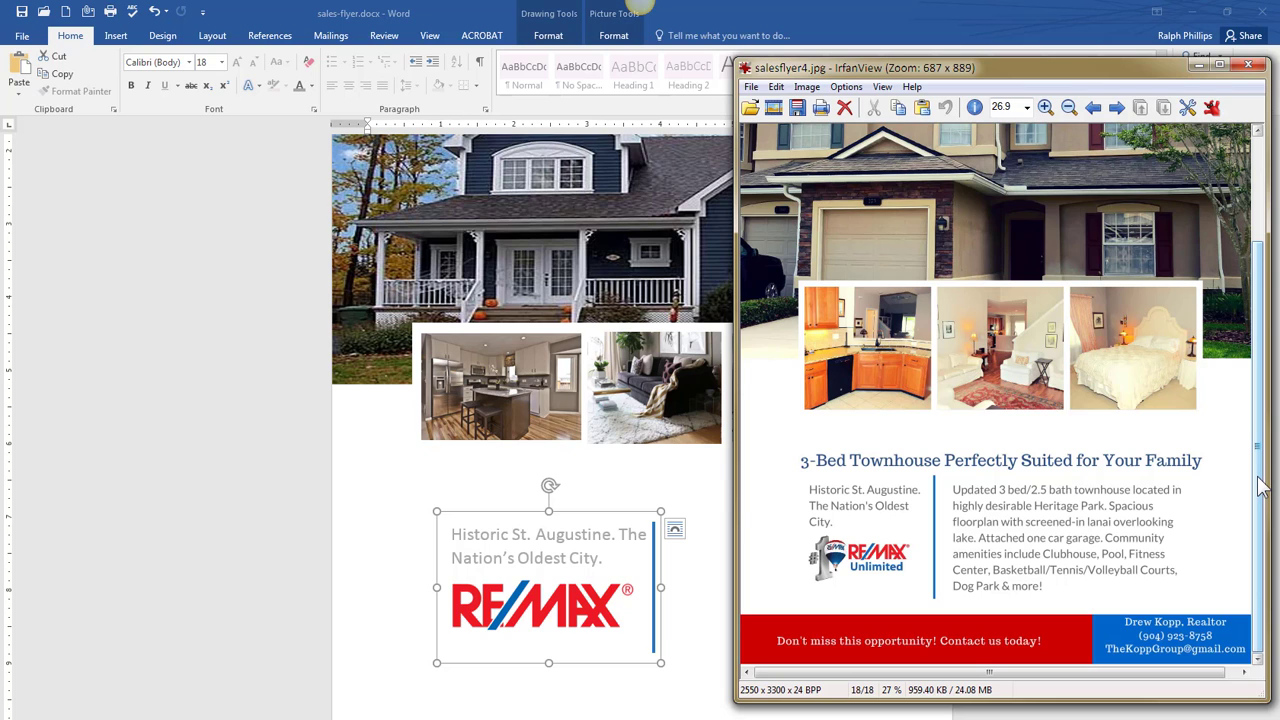
pyautogui.click(1199, 66)
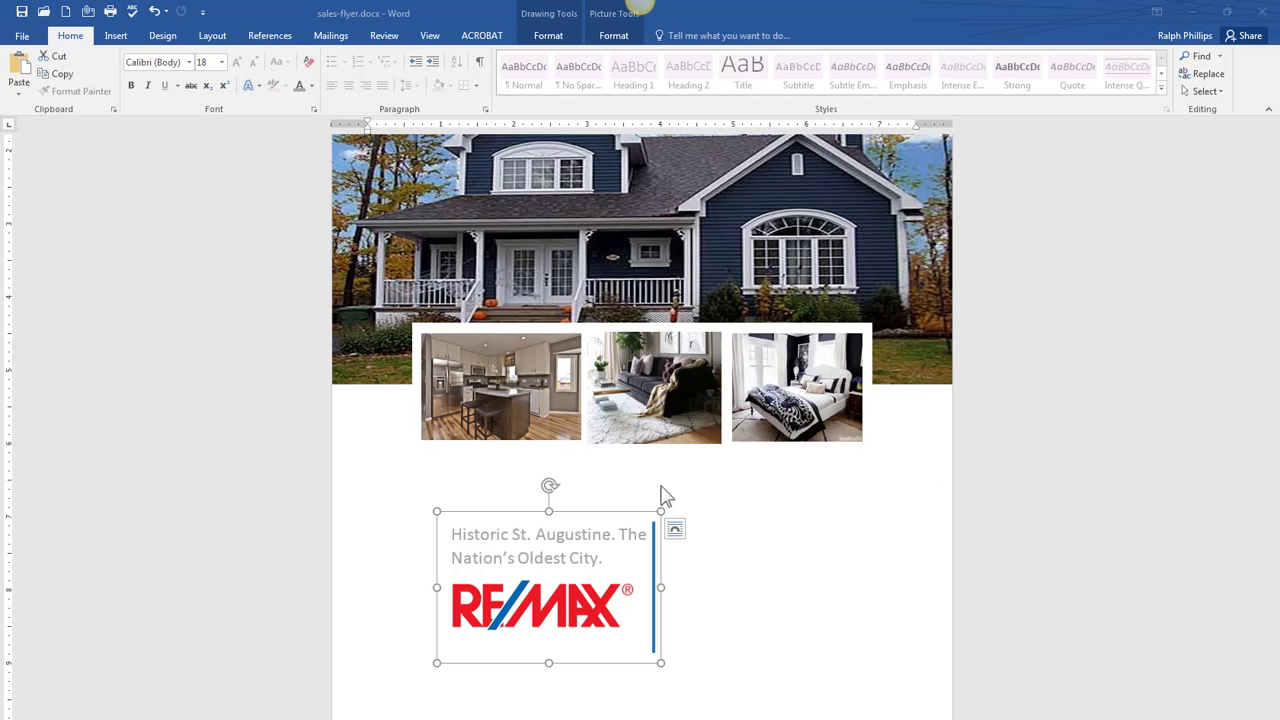
pyautogui.scroll(3, 666, 495)
# - Add a wide simple text box below the photos with the heading '3-Bed Townhouse Perfectly Suited for Your Family'
pyautogui.click(116, 36)
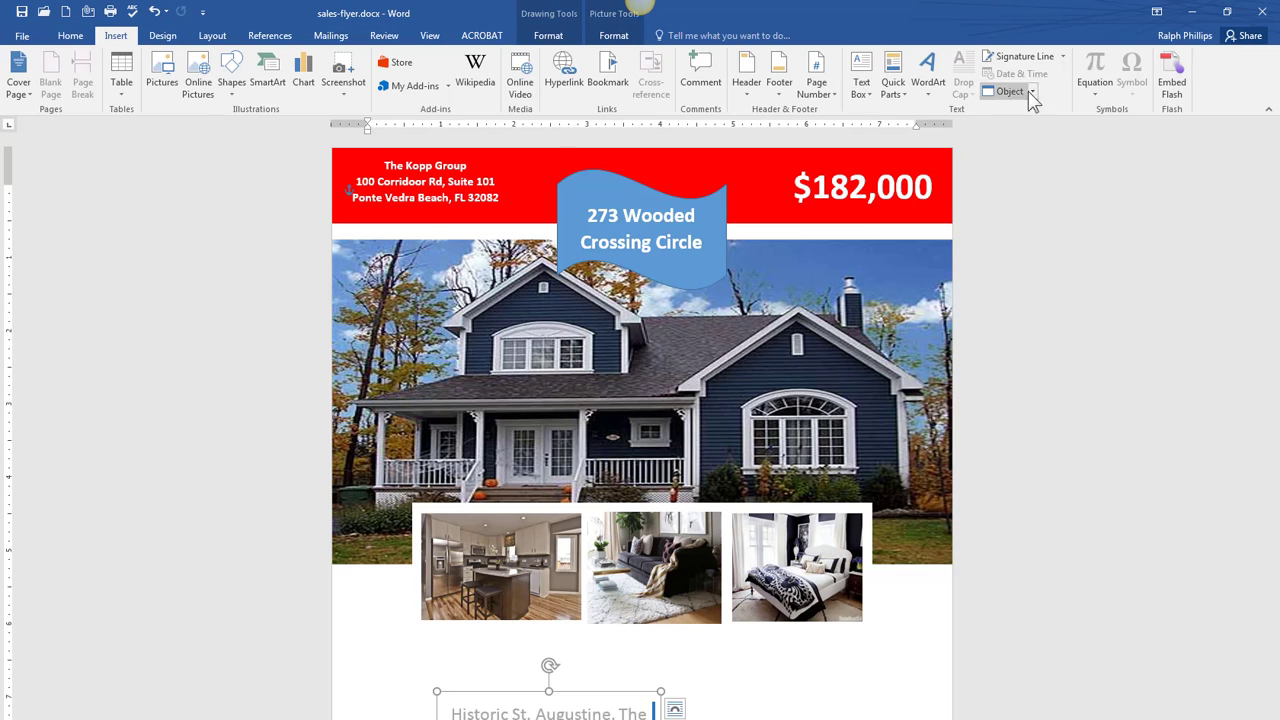
pyautogui.click(860, 75)
pyautogui.click(906, 175)
pyautogui.moveTo(583, 517); pyautogui.dragTo(917, 551)
pyautogui.click(633, 535)
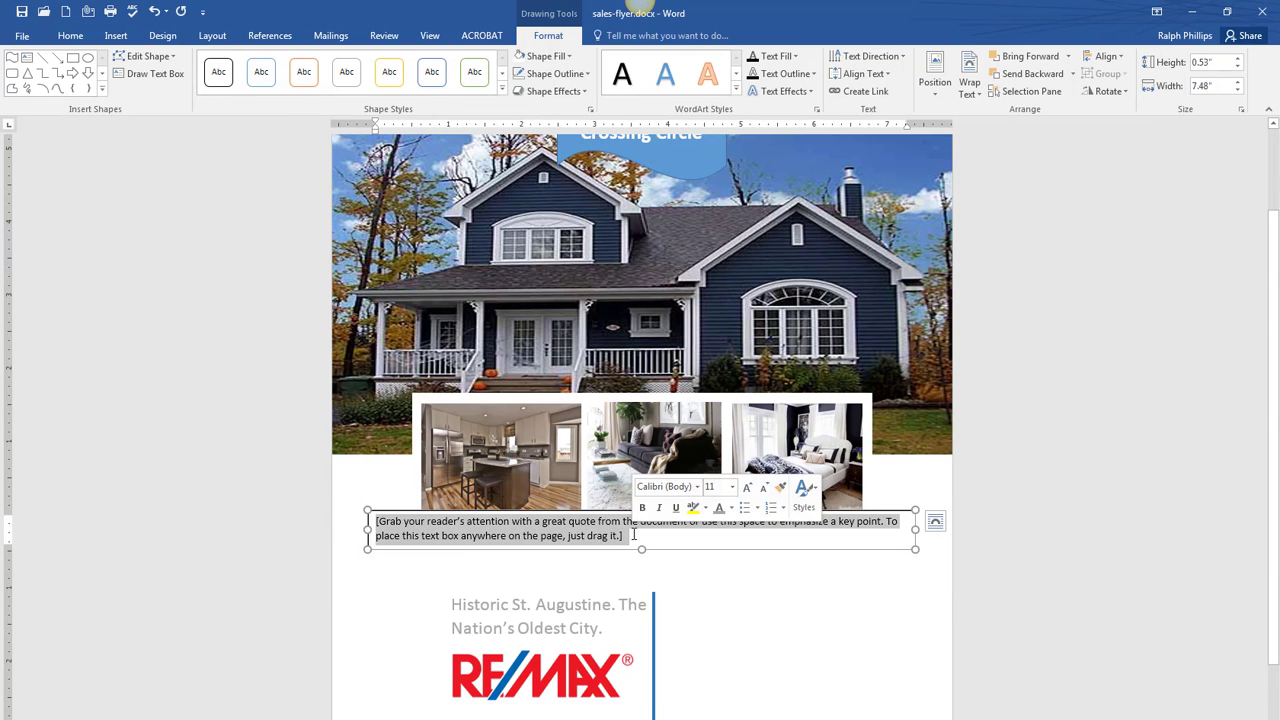
pyautogui.write('3-Bed Townhouse Perfectly Suited for Your Family')
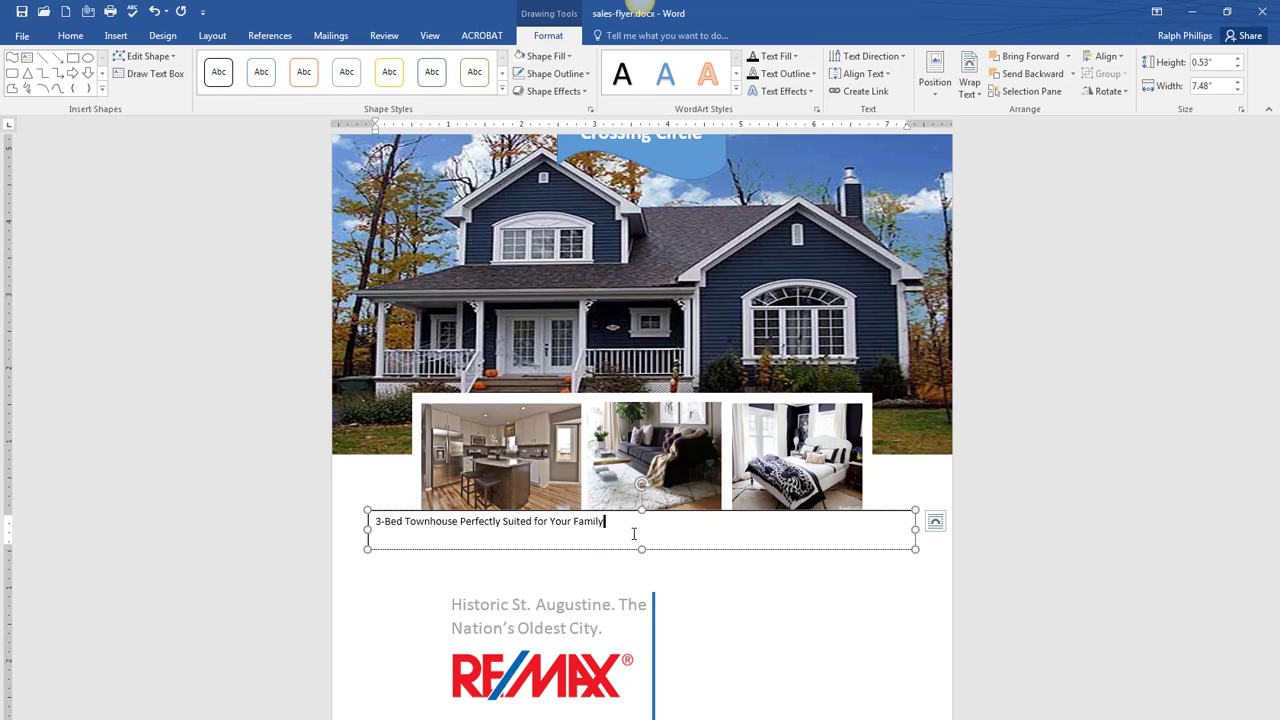
# - Centre the heading text, enlarge it to 20 pt and colour it blue
pyautogui.click(890, 511)
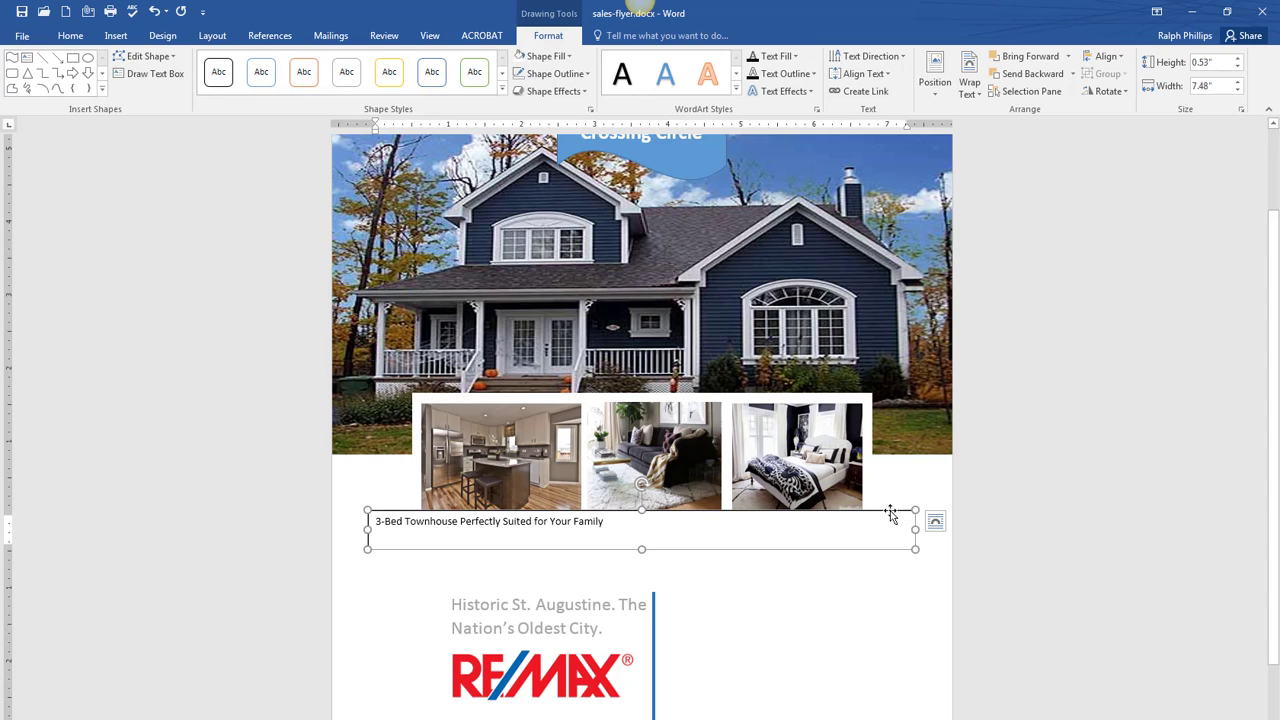
pyautogui.click(70, 36)
pyautogui.click(349, 86)
pyautogui.click(239, 62)
pyautogui.click(239, 62)
pyautogui.click(239, 62)
pyautogui.click(239, 62)
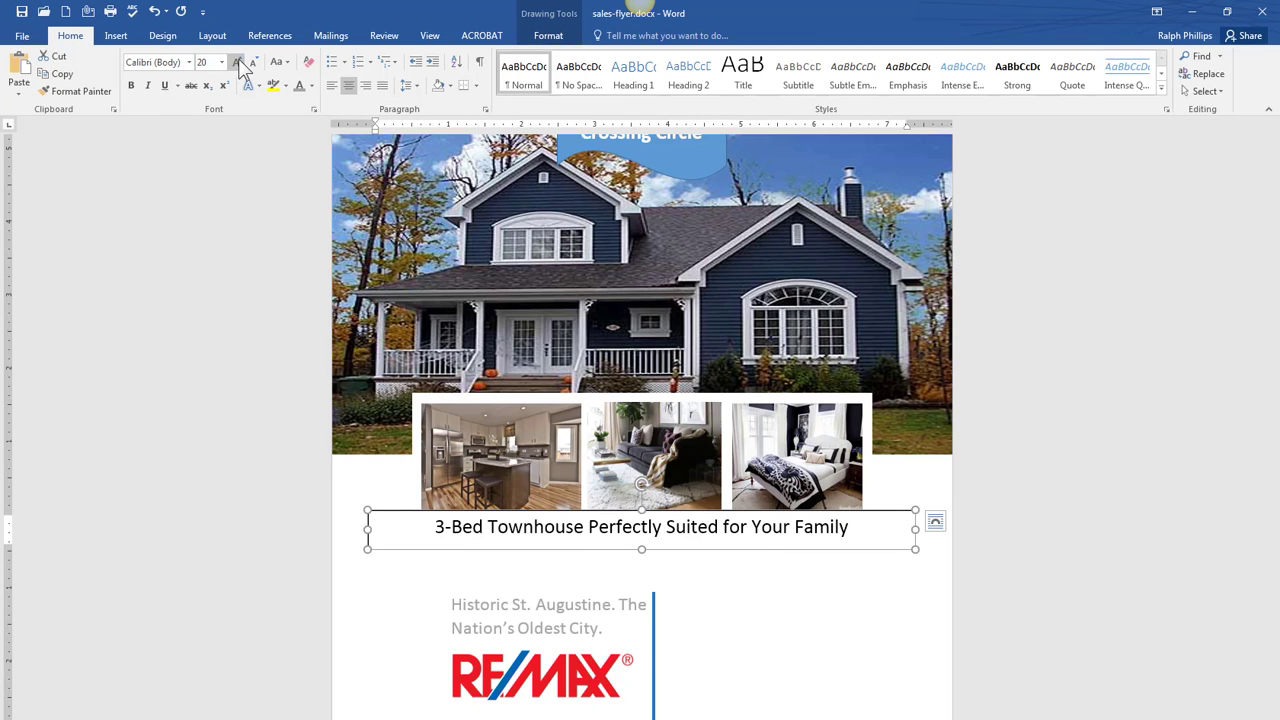
pyautogui.click(239, 62)
pyautogui.click(311, 86)
pyautogui.click(389, 223)
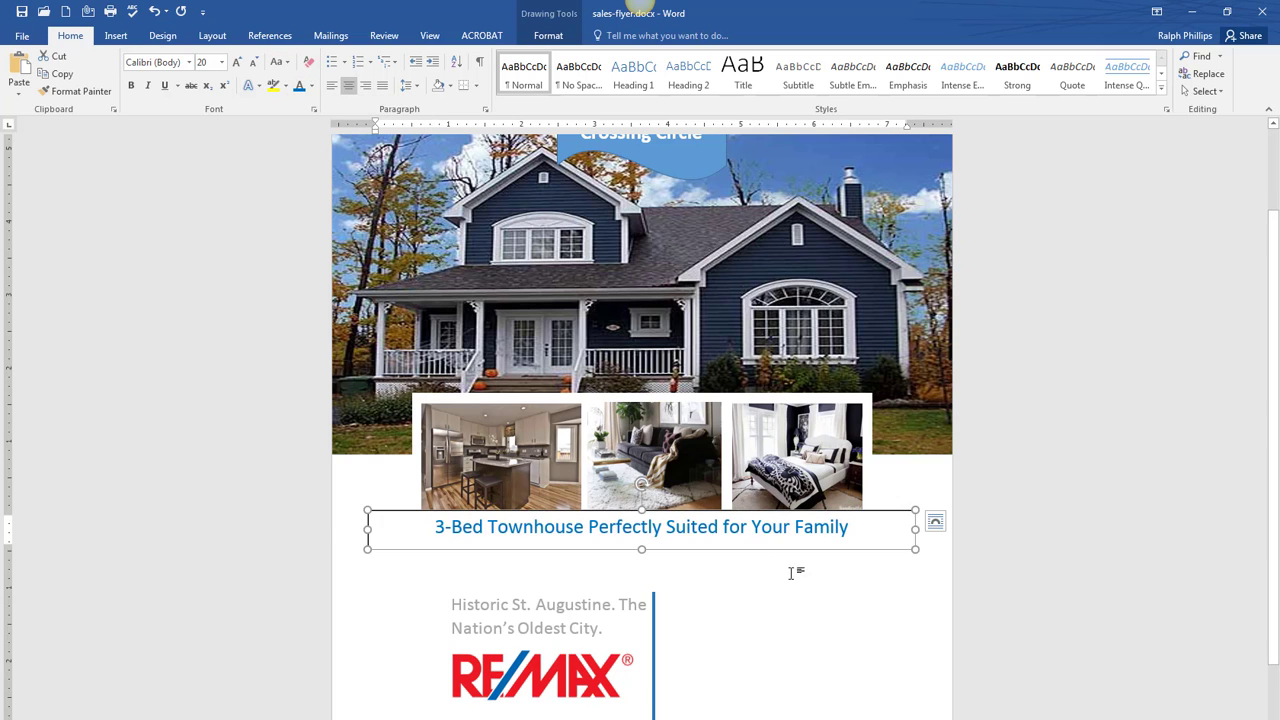
# - Change the heading box's outline colour so no border shows, and nudge it down slightly
pyautogui.scroll(2, 797, 572)
pyautogui.click(804, 625)
pyautogui.click(548, 35)
pyautogui.click(555, 73)
pyautogui.click(546, 112)
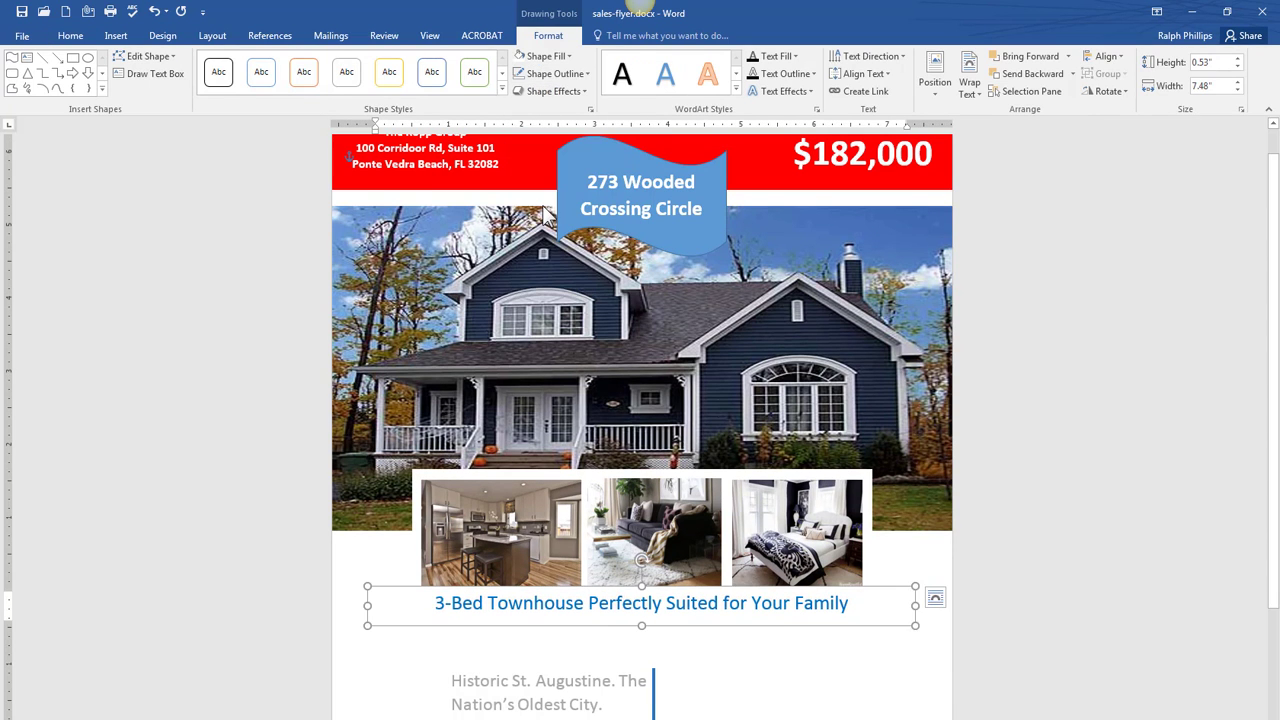
pyautogui.moveTo(778, 626); pyautogui.dragTo(781, 639)
# - Adjust the bedroom photo slightly and move the heading box lower beneath the room photos
pyautogui.click(518, 566)
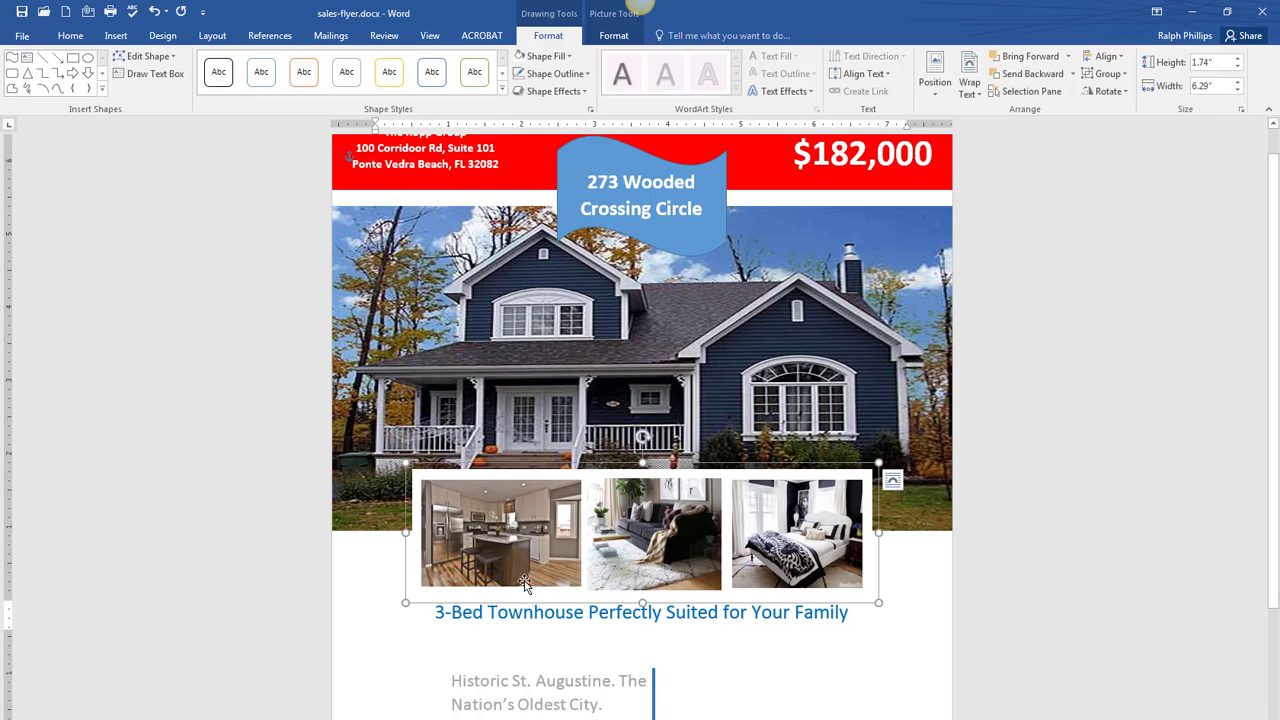
pyautogui.click(797, 588)
pyautogui.moveTo(797, 588); pyautogui.dragTo(797, 590)
pyautogui.click(851, 703)
pyautogui.scroll(-5, 851, 703)
pyautogui.click(624, 428)
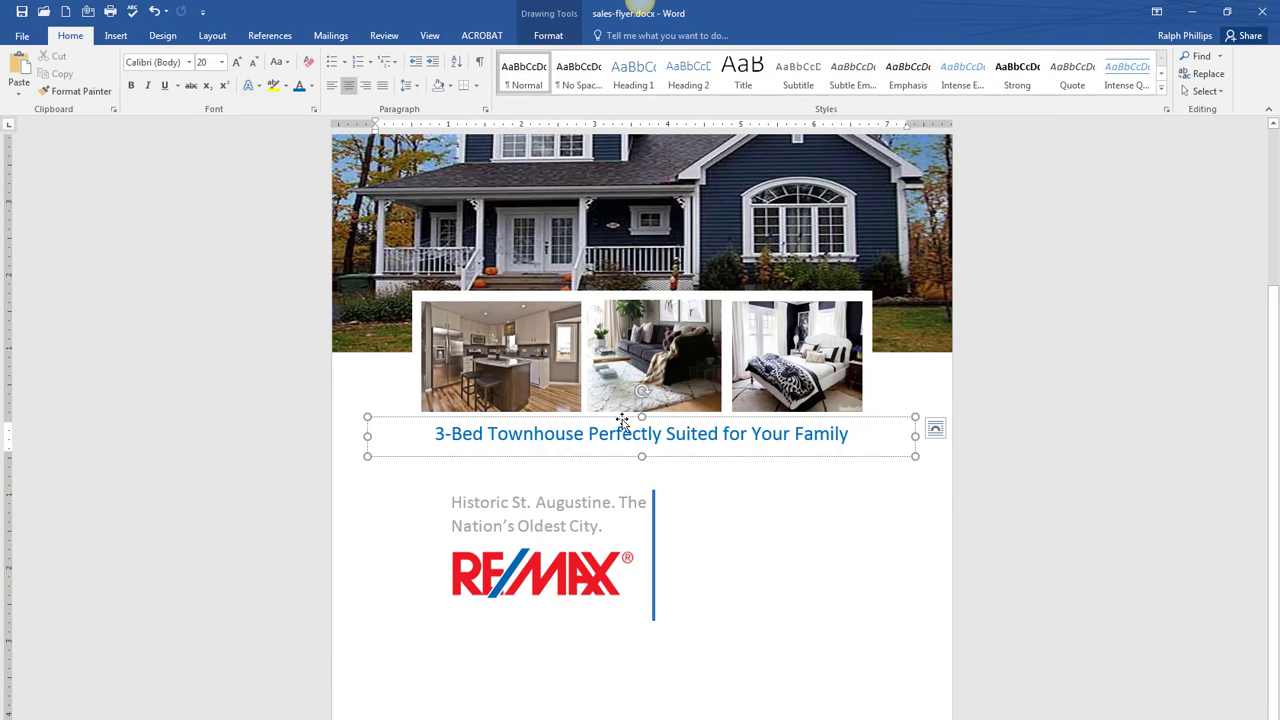
pyautogui.moveTo(623, 419); pyautogui.dragTo(623, 447)
pyautogui.click(742, 573)
pyautogui.scroll(5, 742, 573)
pyautogui.scroll(-5, 742, 573)
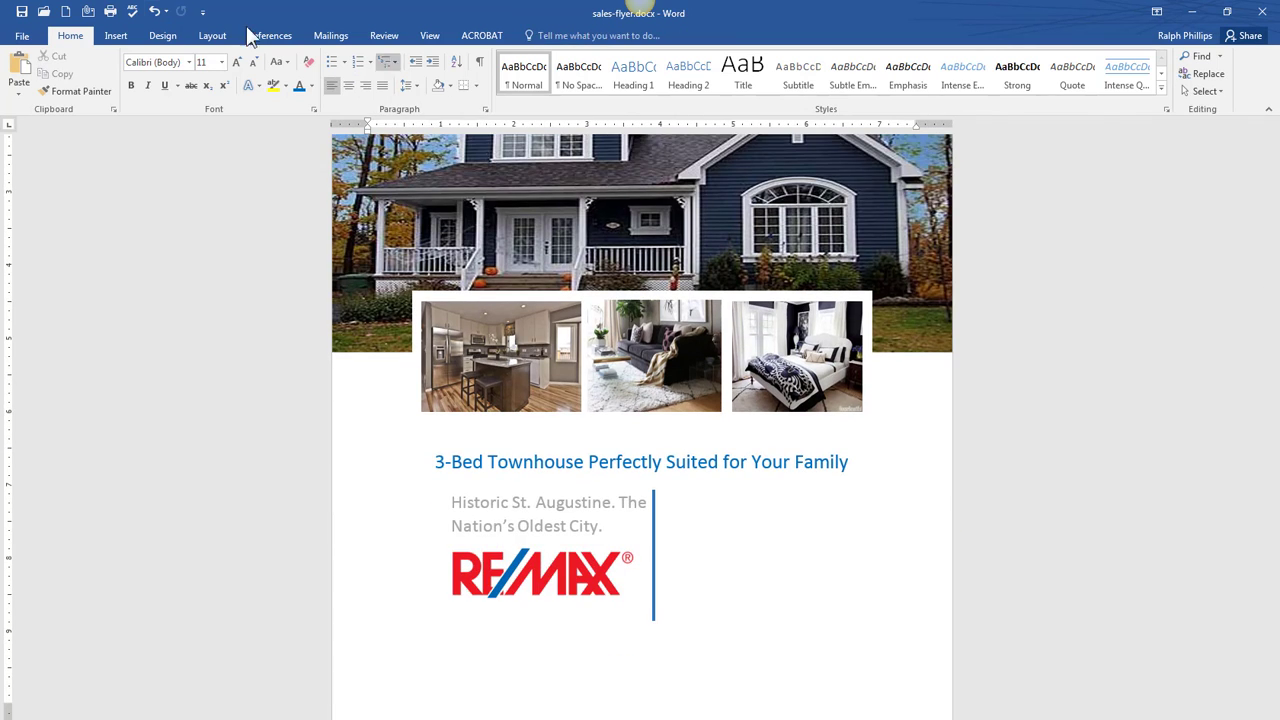
# - Insert another simple text box for the body paragraph
pyautogui.click(116, 36)
pyautogui.click(864, 80)
pyautogui.click(902, 165)
# - Move the new text box beside the blue line and fill it with =lorem(1,20) sample text
pyautogui.scroll(-5, 703, 663)
pyautogui.scroll(4, 704, 336)
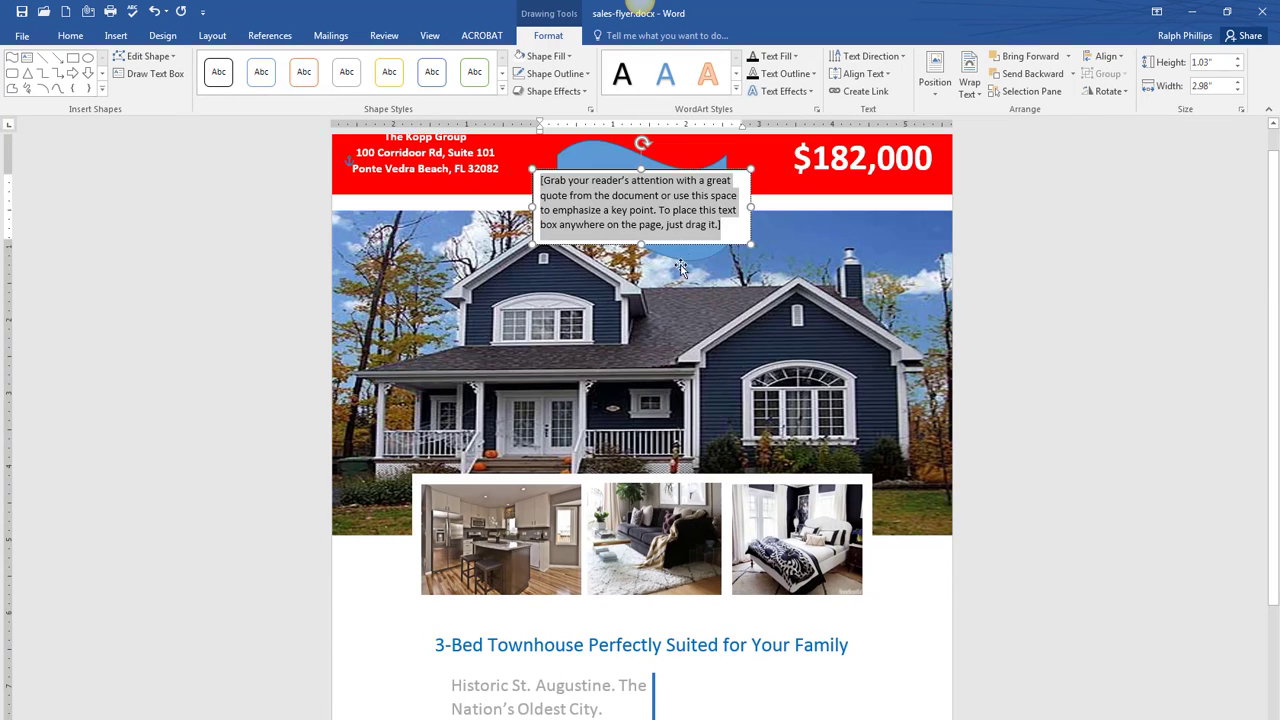
pyautogui.moveTo(665, 169); pyautogui.dragTo(795, 625)
pyautogui.scroll(-3, 903, 645)
pyautogui.click(680, 522)
pyautogui.press('Delete')
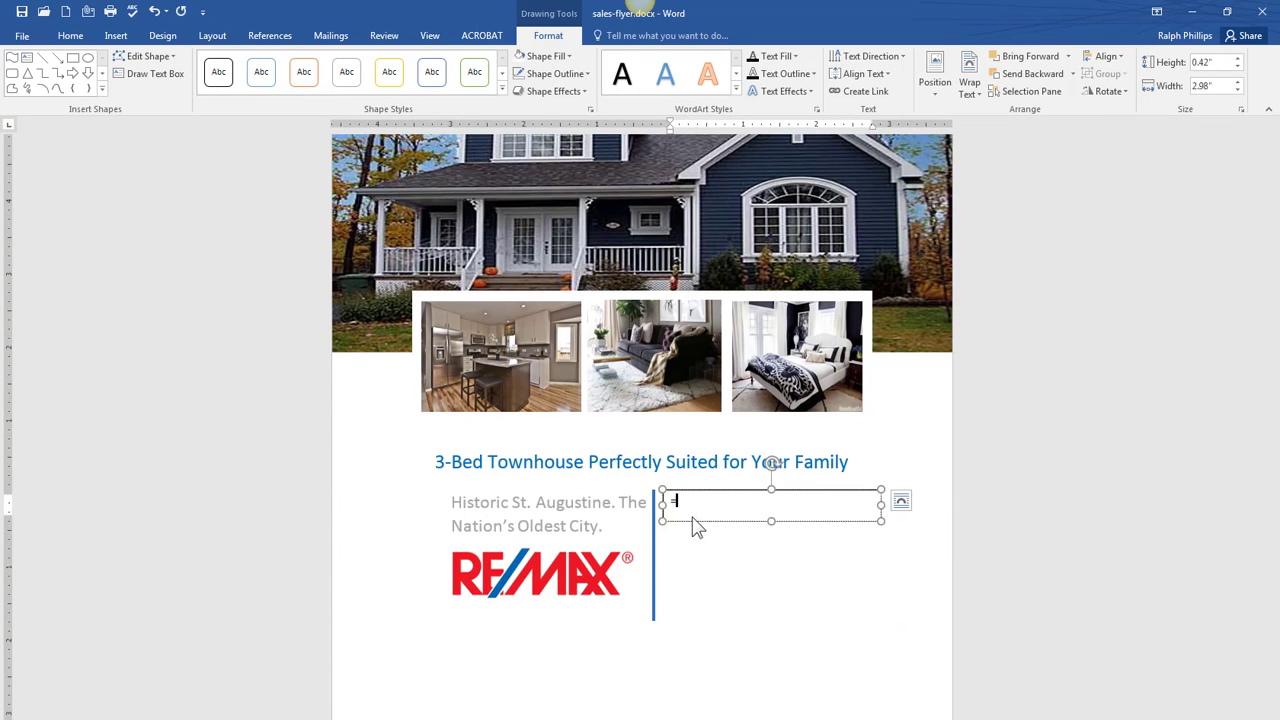
pyautogui.write('=lorem(1,20)')
pyautogui.press('Return')
# - Trim the lorem ipsum paragraph, removing empty lines and the sentences from 'viverra' onward
pyautogui.keyDown('shift'); pyautogui.click(843, 675); pyautogui.keyUp('shift')
pyautogui.press('Delete')
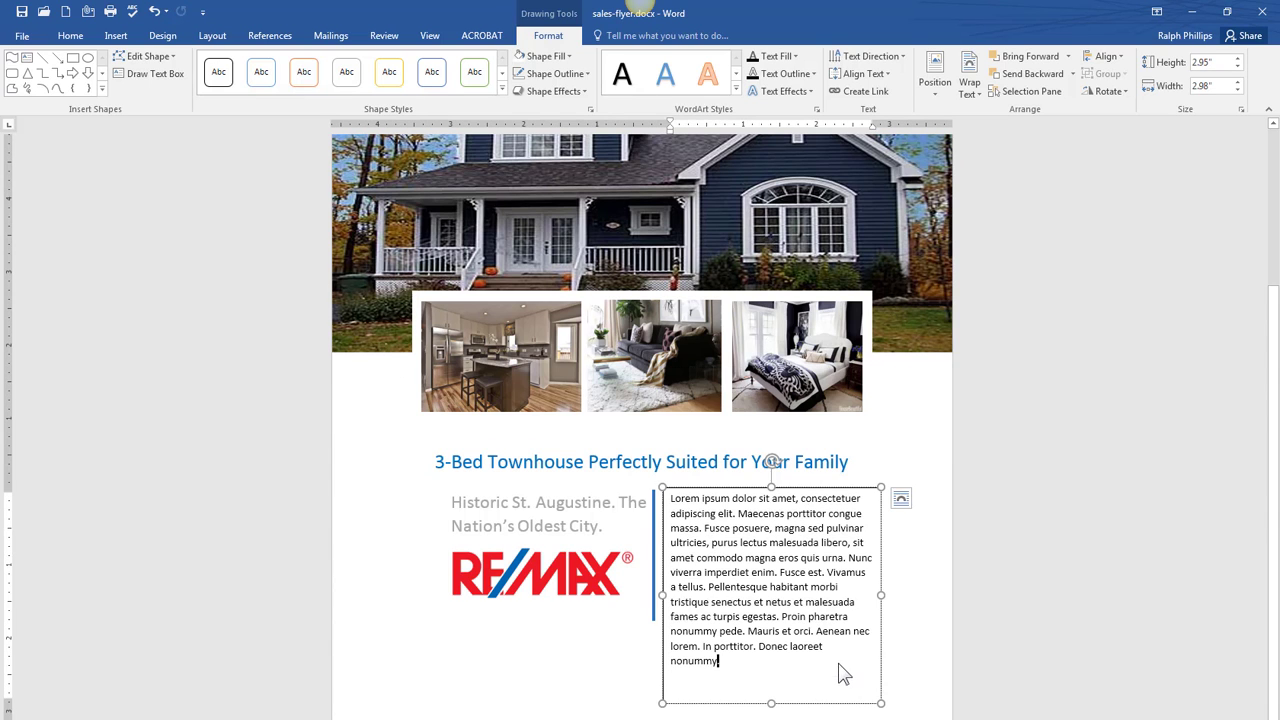
pyautogui.press('Delete')
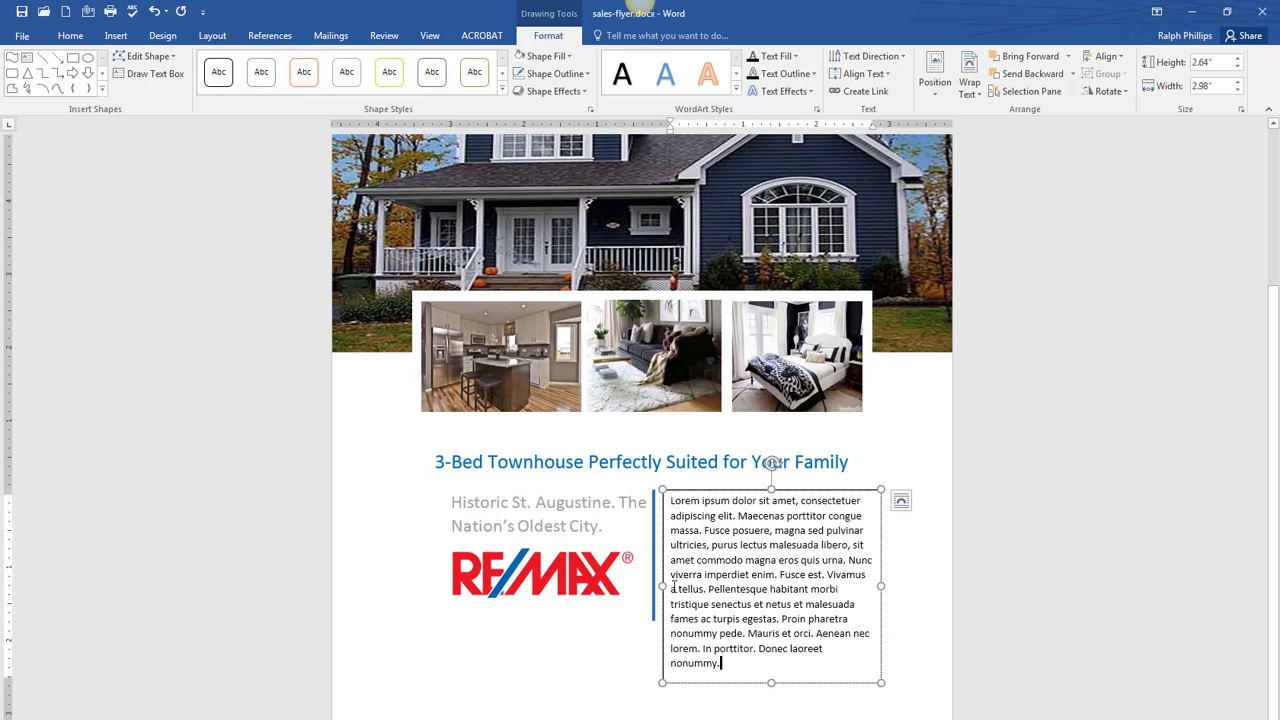
pyautogui.keyDown('shift'); pyautogui.click(673, 588); pyautogui.keyUp('shift')
pyautogui.press('Delete')
pyautogui.press('BackSpace')
pyautogui.press('BackSpace')
pyautogui.press('BackSpace')
pyautogui.press('BackSpace')
pyautogui.press('BackSpace')
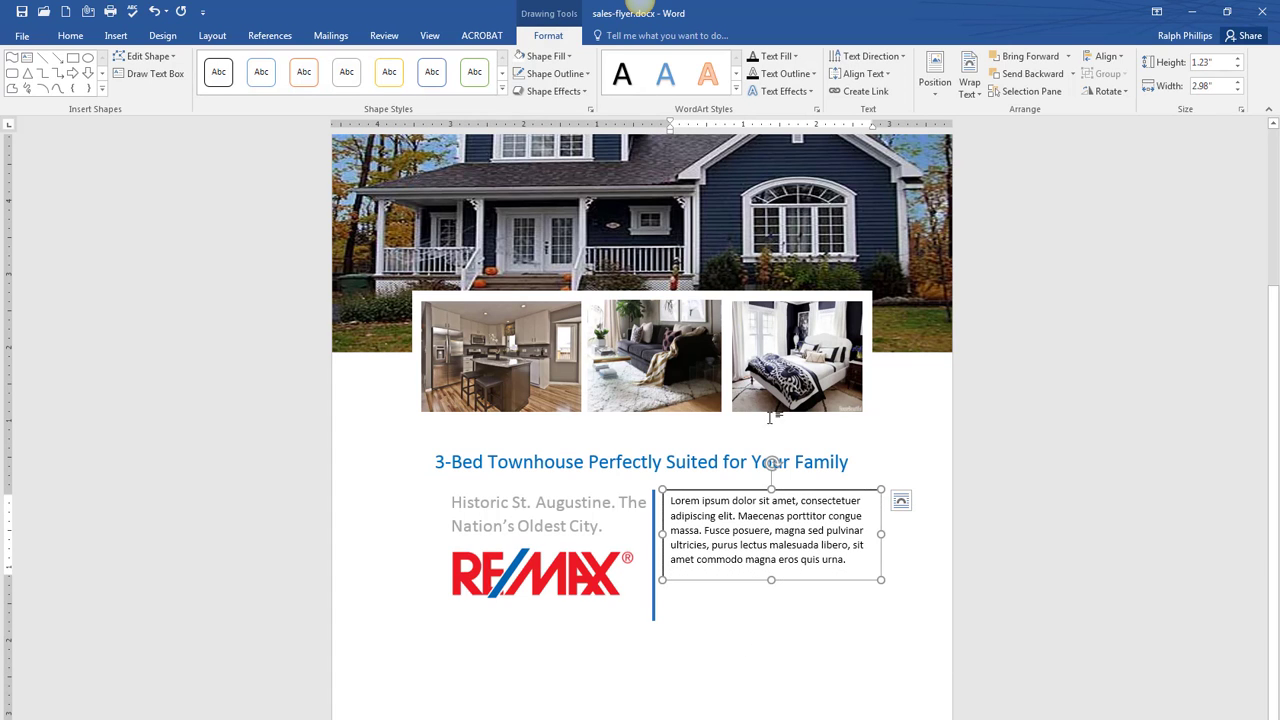
# - Remove the body box outline, make the text 14 pt grey, and nudge the box up
pyautogui.click(555, 73)
pyautogui.click(545, 211)
pyautogui.click(70, 35)
pyautogui.click(237, 62)
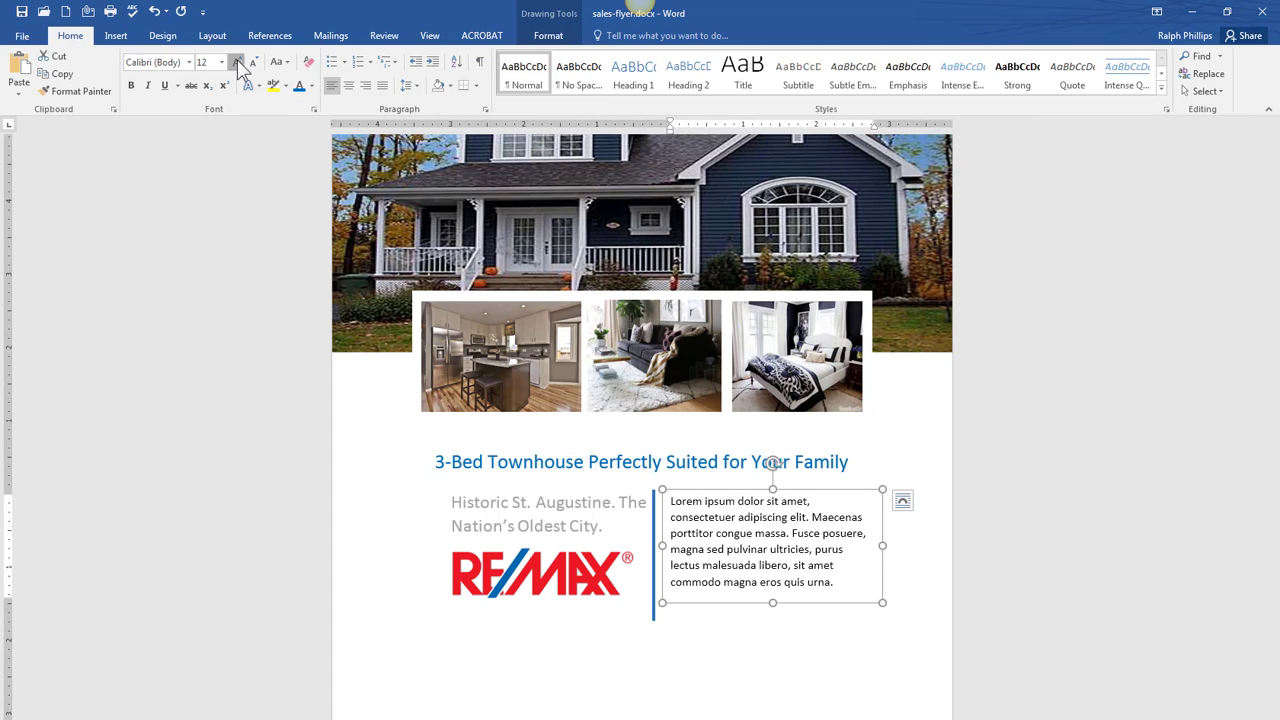
pyautogui.click(237, 62)
pyautogui.click(309, 86)
pyautogui.click(305, 200)
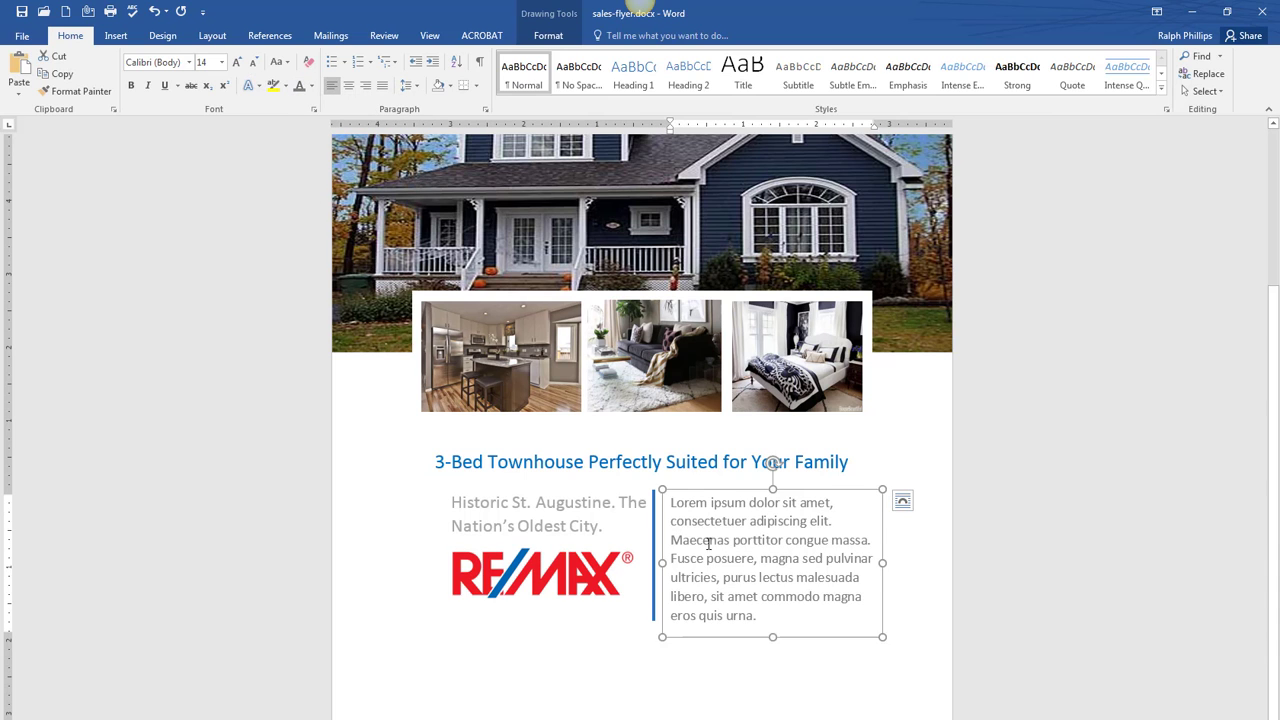
pyautogui.moveTo(730, 490); pyautogui.dragTo(730, 484)
pyautogui.press('Escape')
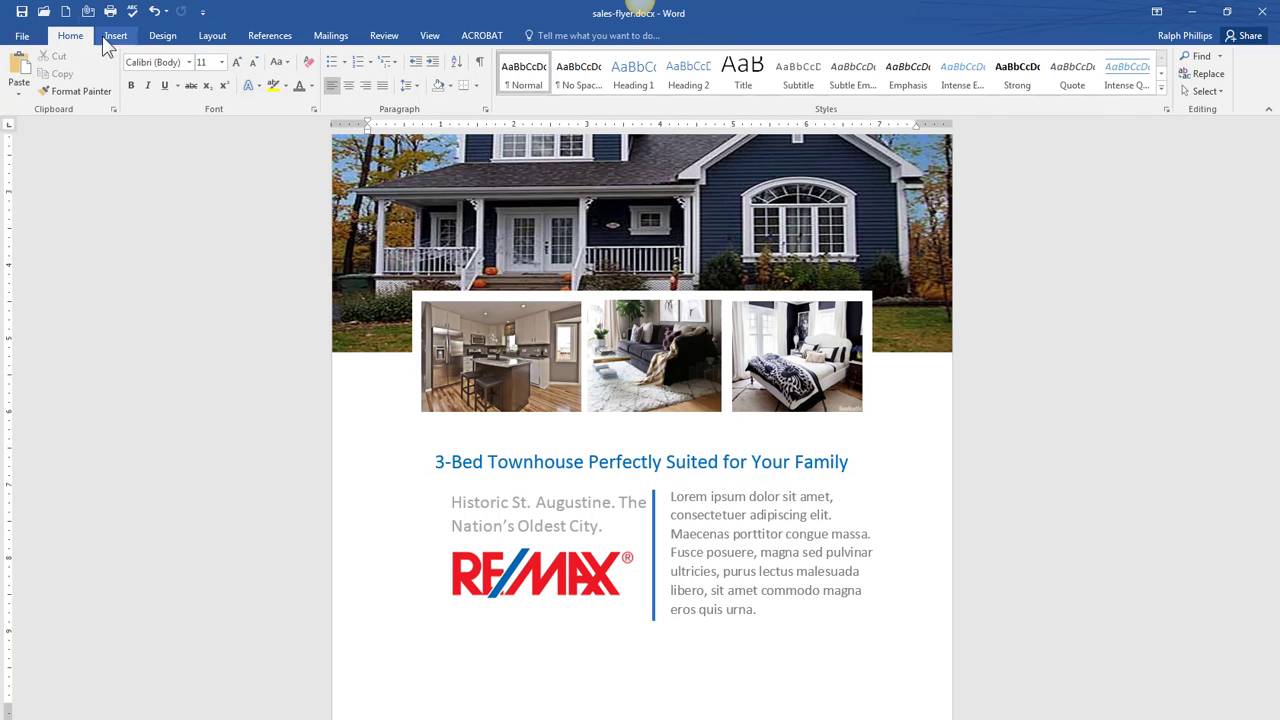
pyautogui.click(116, 35)
# - Add a simple text box at the page's bottom-left and widen it across the flyer
pyautogui.click(862, 88)
pyautogui.click(990, 212)
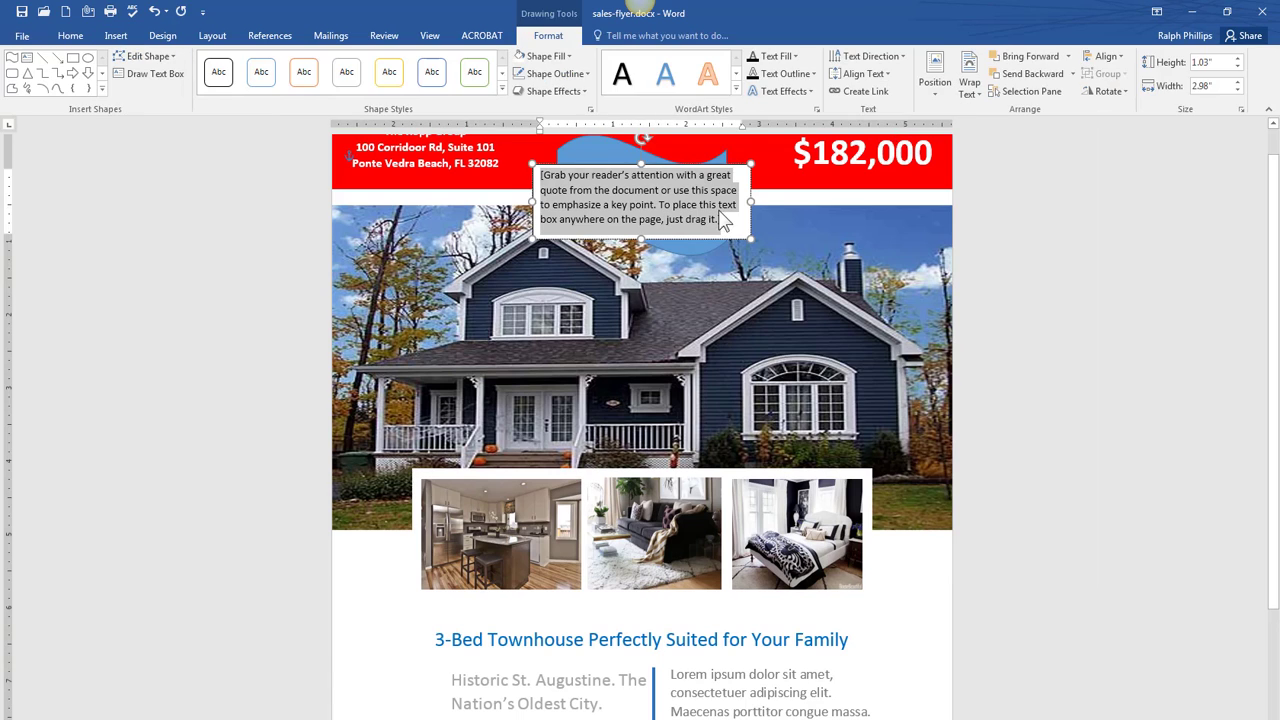
pyautogui.moveTo(690, 165); pyautogui.dragTo(486, 625)
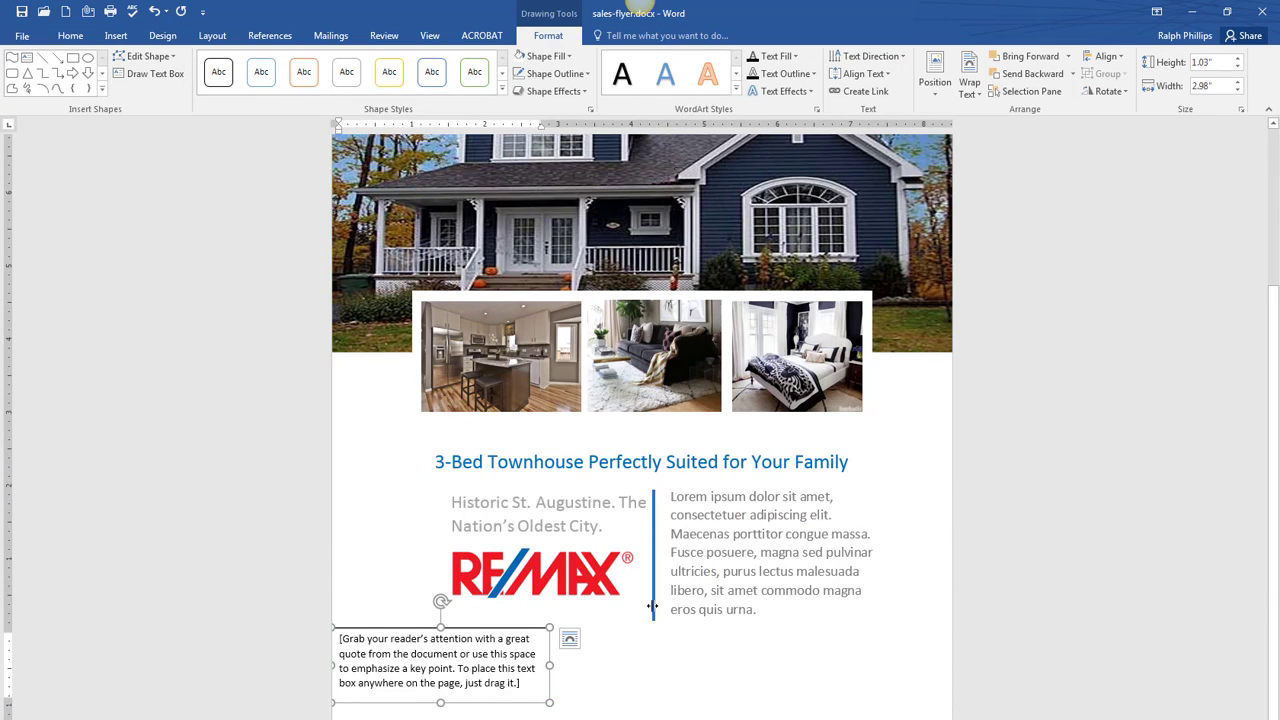
pyautogui.click(1226, 11)
pyautogui.moveTo(937, 120); pyautogui.dragTo(931, 27)
pyautogui.moveTo(556, 681); pyautogui.dragTo(556, 594)
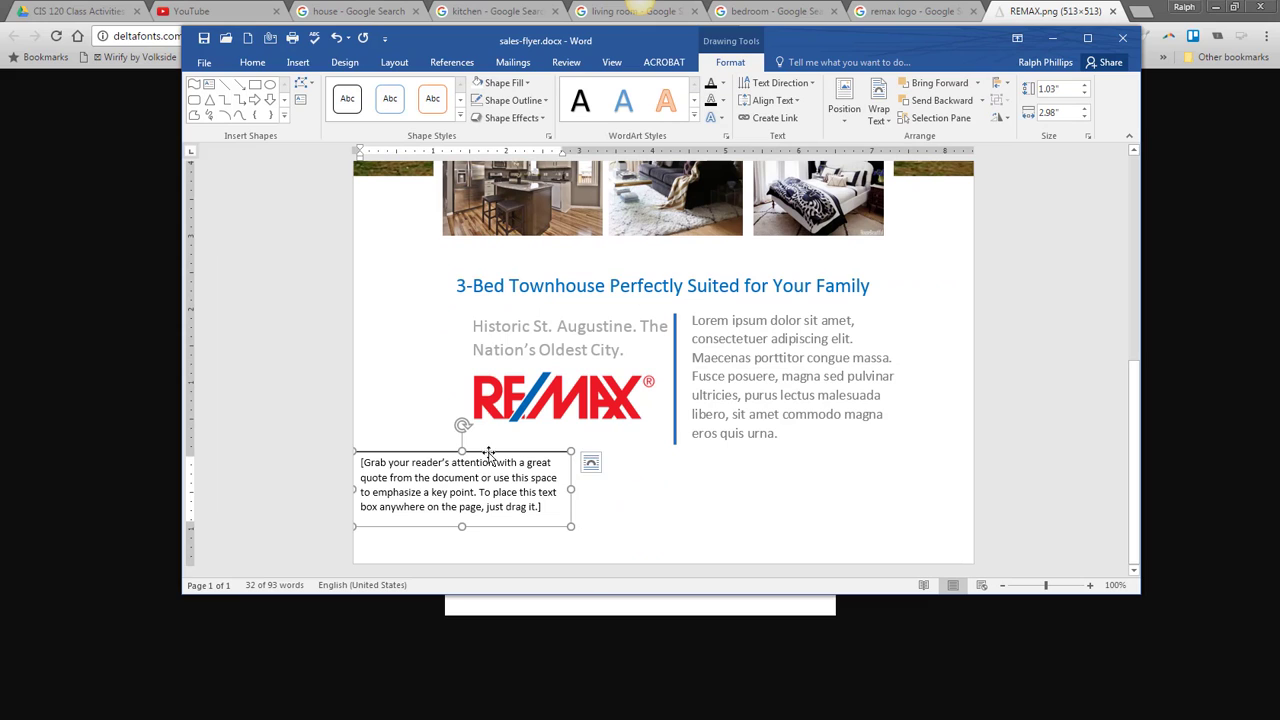
pyautogui.moveTo(491, 457); pyautogui.dragTo(462, 490)
pyautogui.click(591, 462)
pyautogui.moveTo(570, 525); pyautogui.dragTo(777, 528)
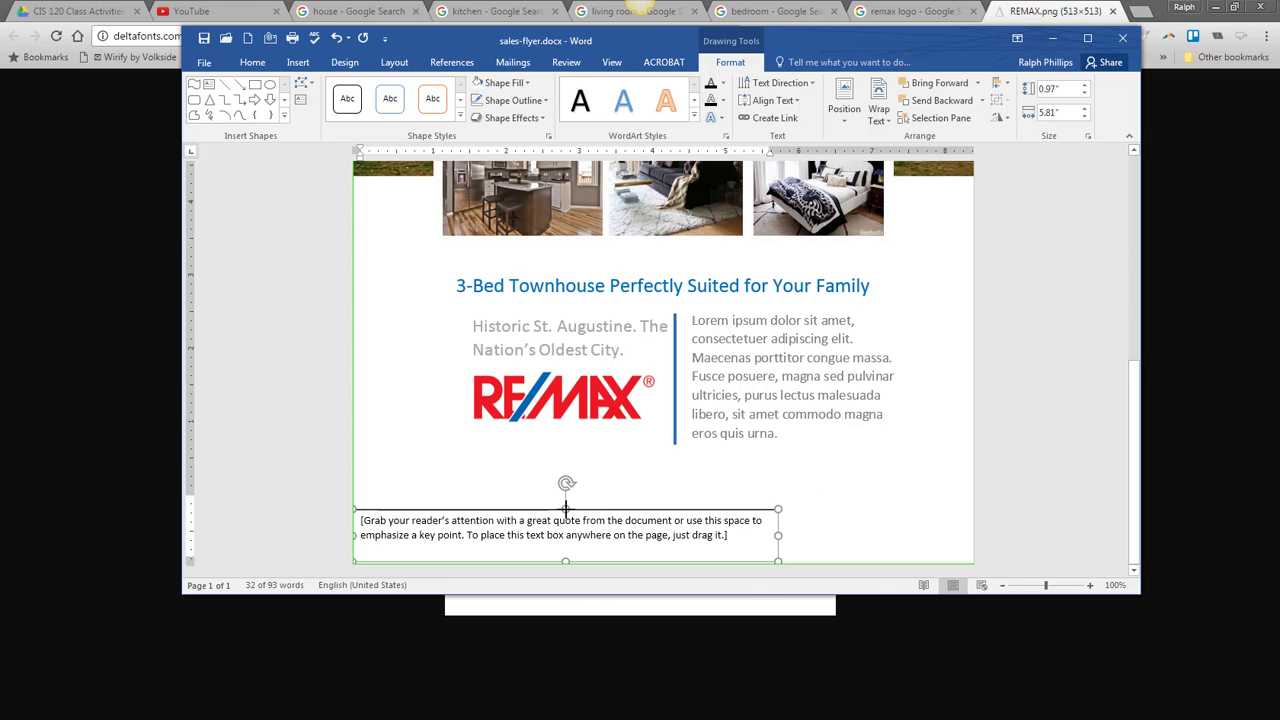
# - Type 'Don't miss this opportunity! Contact us today!' centred at 18 pt
pyautogui.click(497, 533)
pyautogui.write("Don't miss thi")
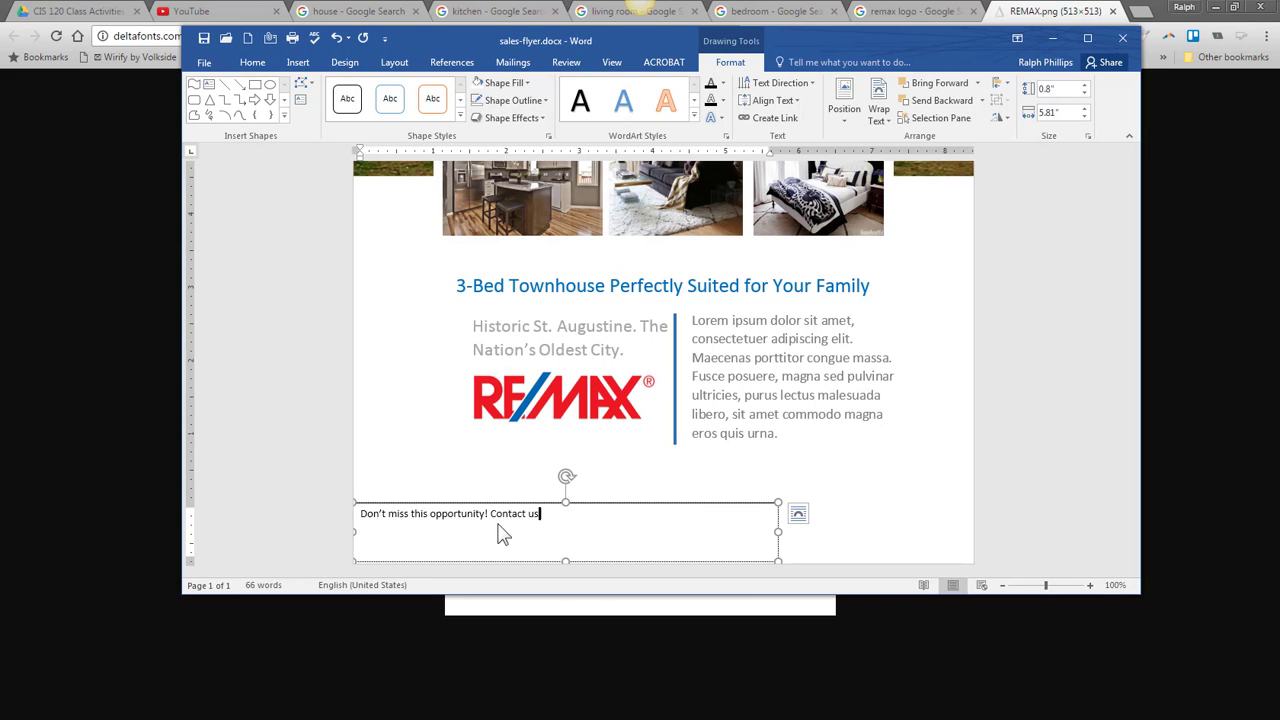
pyautogui.write('s opportunity! Contact us today!')
pyautogui.click(591, 503)
pyautogui.click(253, 63)
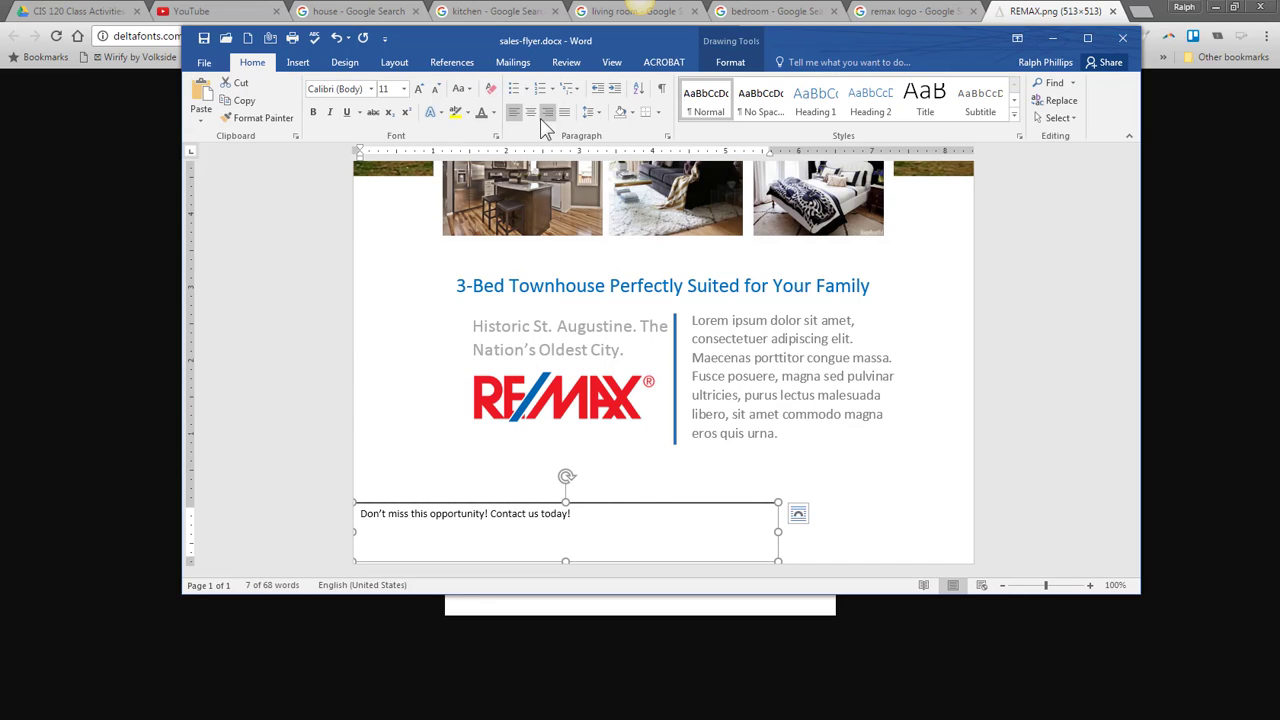
pyautogui.click(531, 113)
pyautogui.click(420, 88)
pyautogui.click(420, 88)
pyautogui.click(420, 88)
pyautogui.click(420, 88)
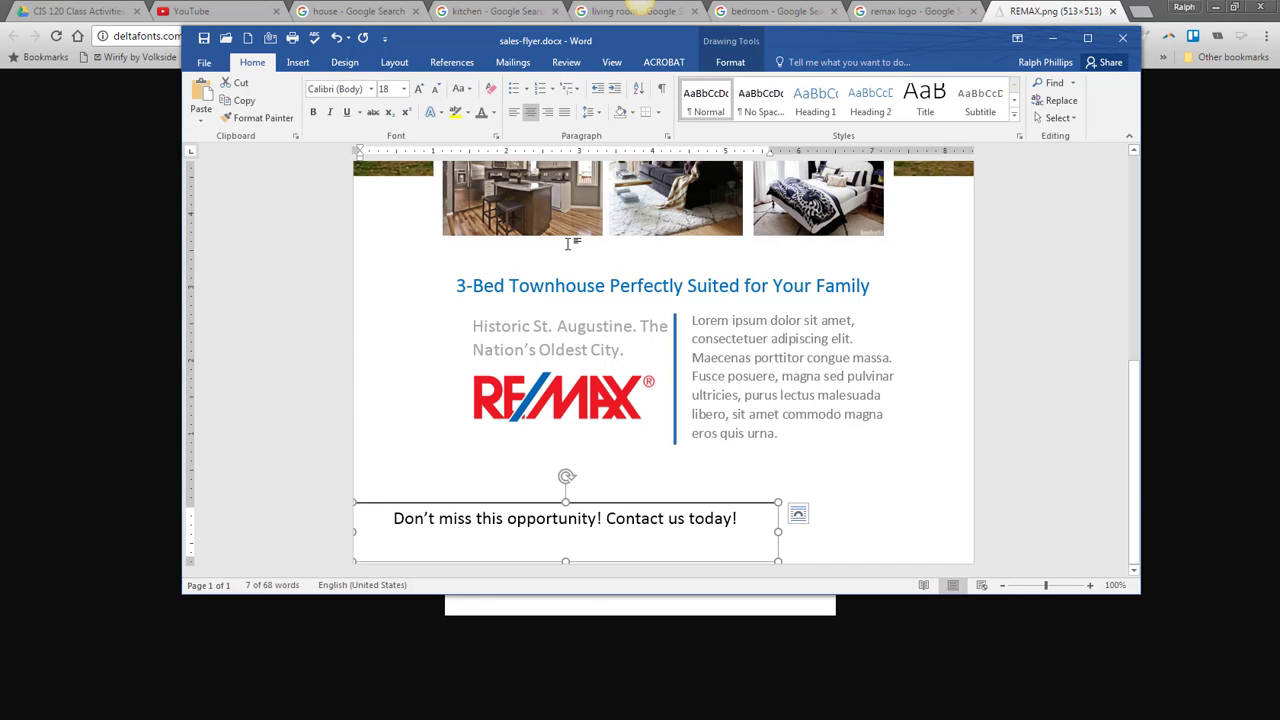
# - Keep single line spacing for the banner text
pyautogui.click(798, 515)
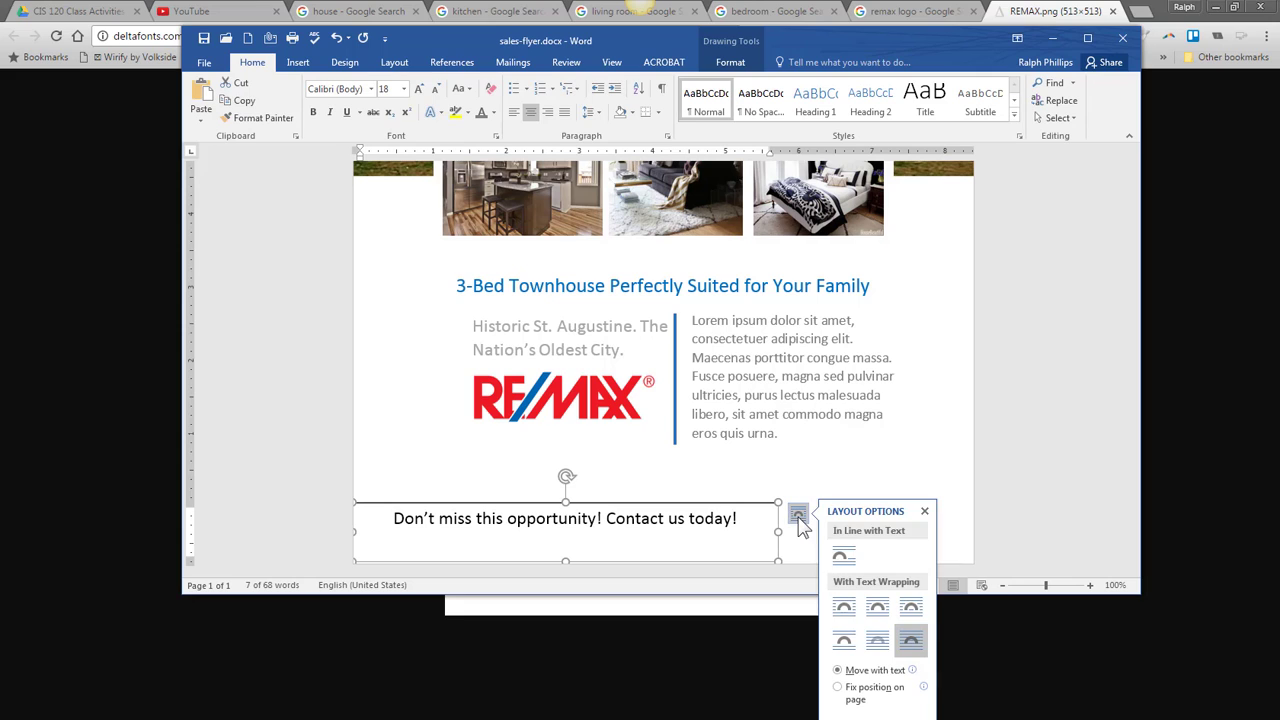
pyautogui.click(623, 518)
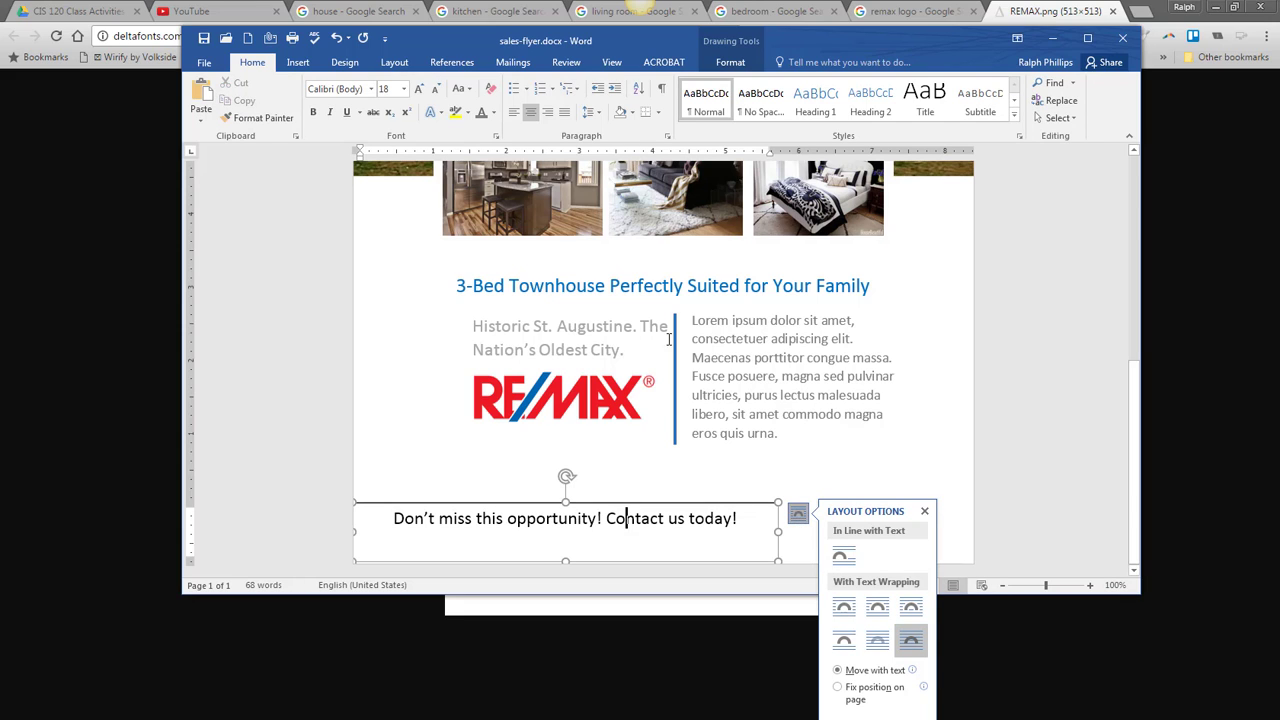
pyautogui.click(600, 115)
pyautogui.click(613, 188)
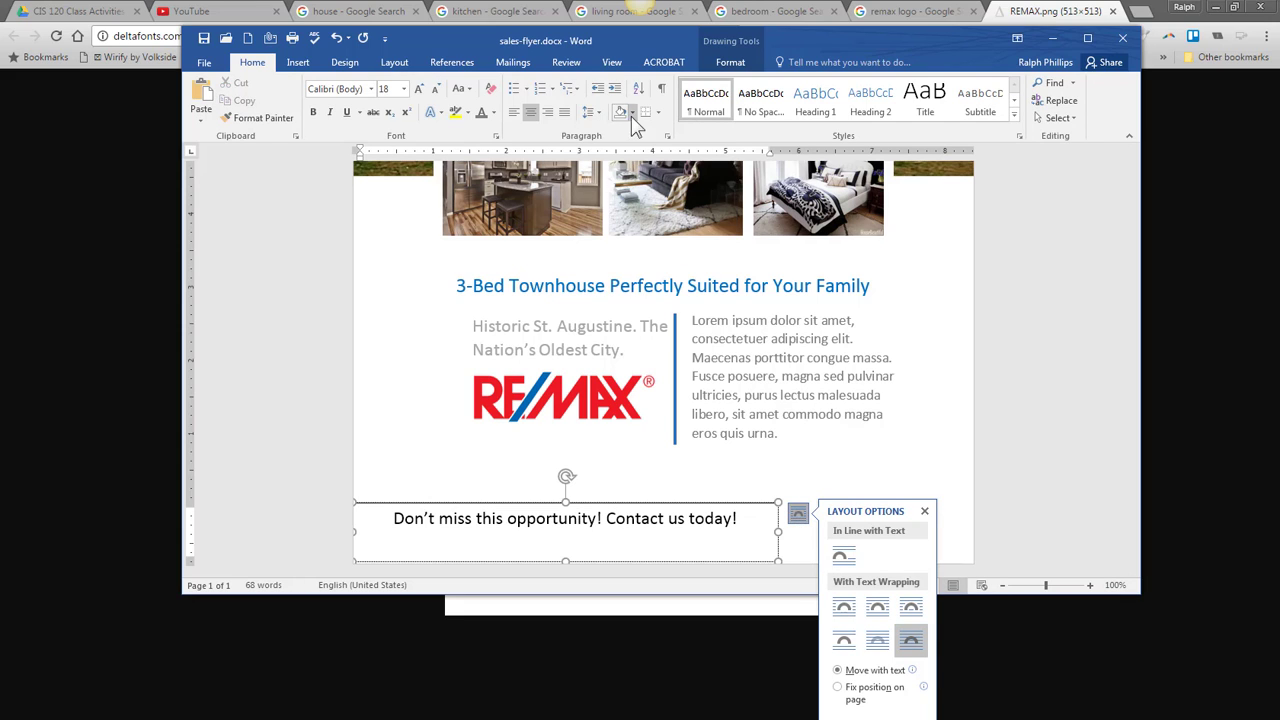
pyautogui.click(598, 115)
pyautogui.click(612, 134)
# - Centre the banner text vertically, fill the box red and remove its black border
pyautogui.click(436, 502)
pyautogui.click(730, 62)
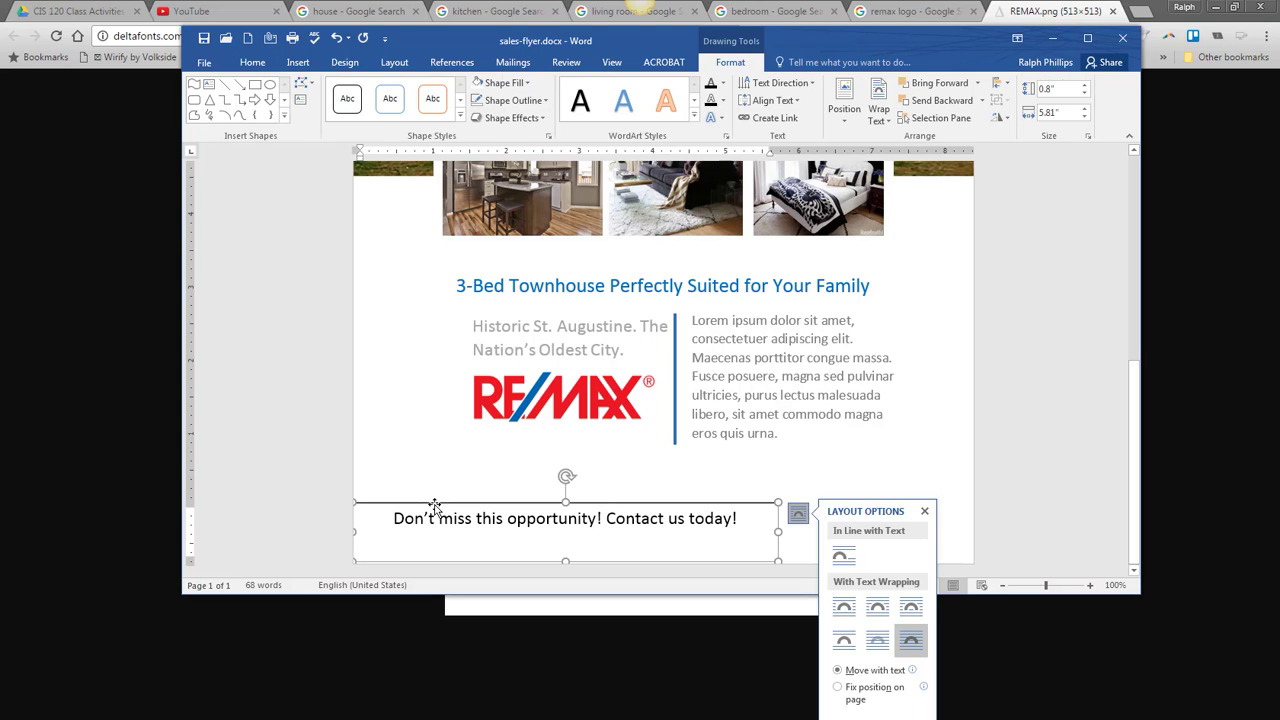
pyautogui.click(772, 100)
pyautogui.click(790, 180)
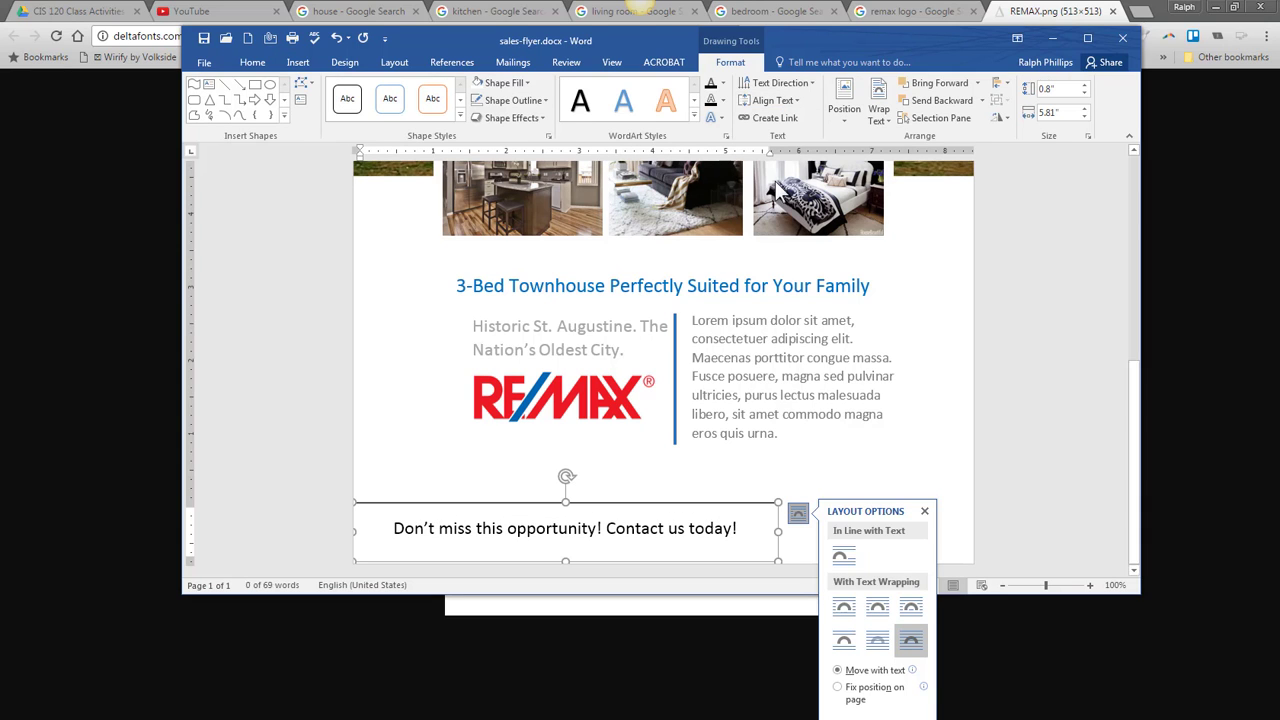
pyautogui.click(524, 84)
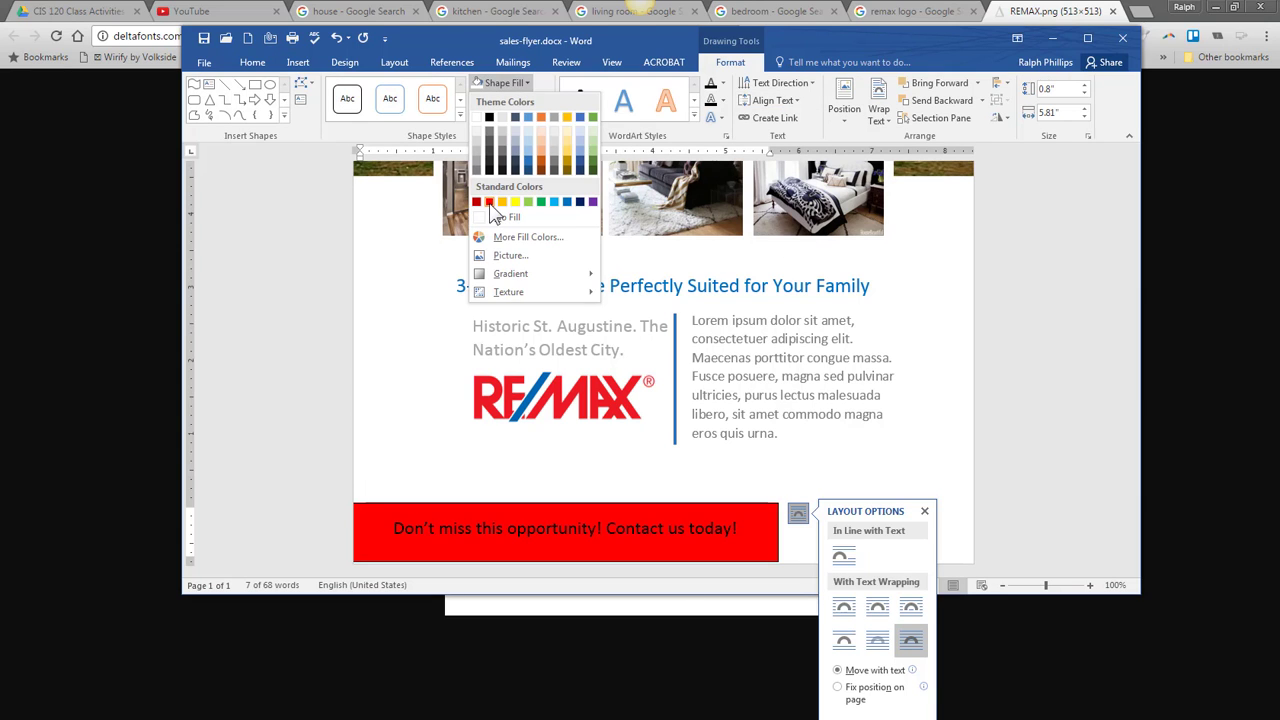
pyautogui.click(489, 204)
pyautogui.click(530, 101)
pyautogui.click(521, 237)
# - Make the banner text white
pyautogui.click(252, 62)
pyautogui.click(490, 111)
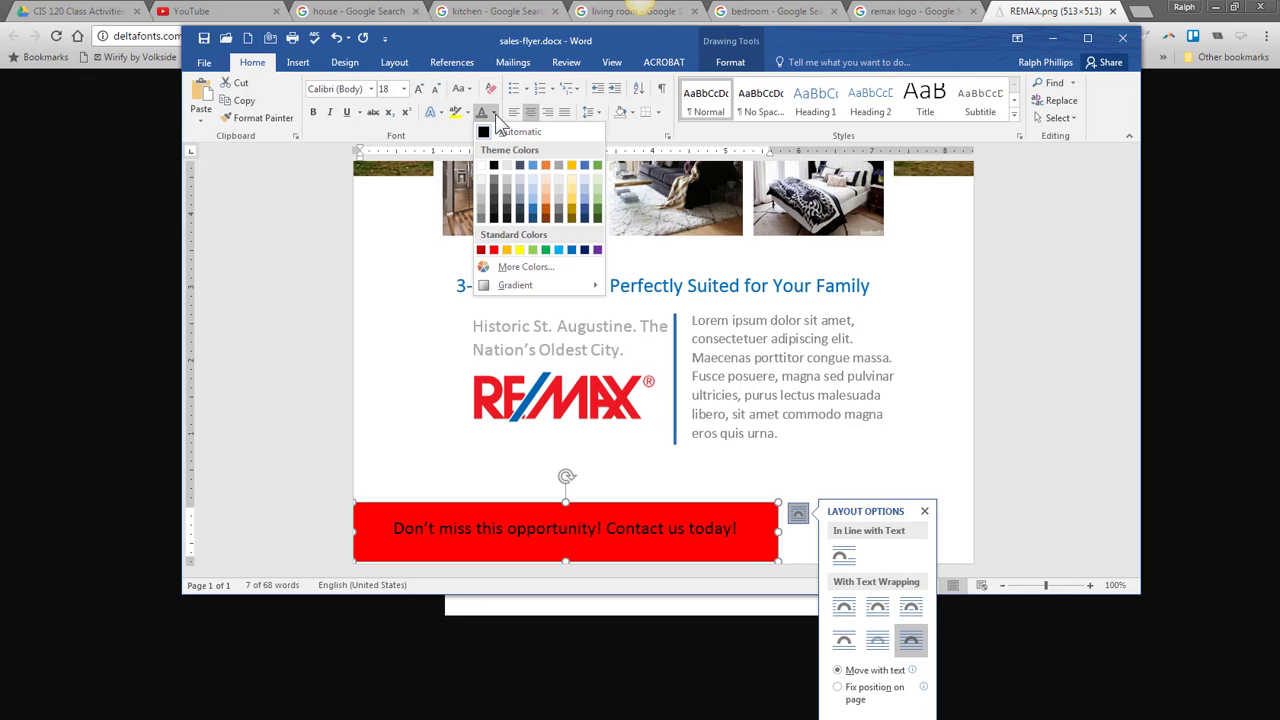
pyautogui.click(484, 153)
pyautogui.click(697, 511)
pyautogui.click(693, 504)
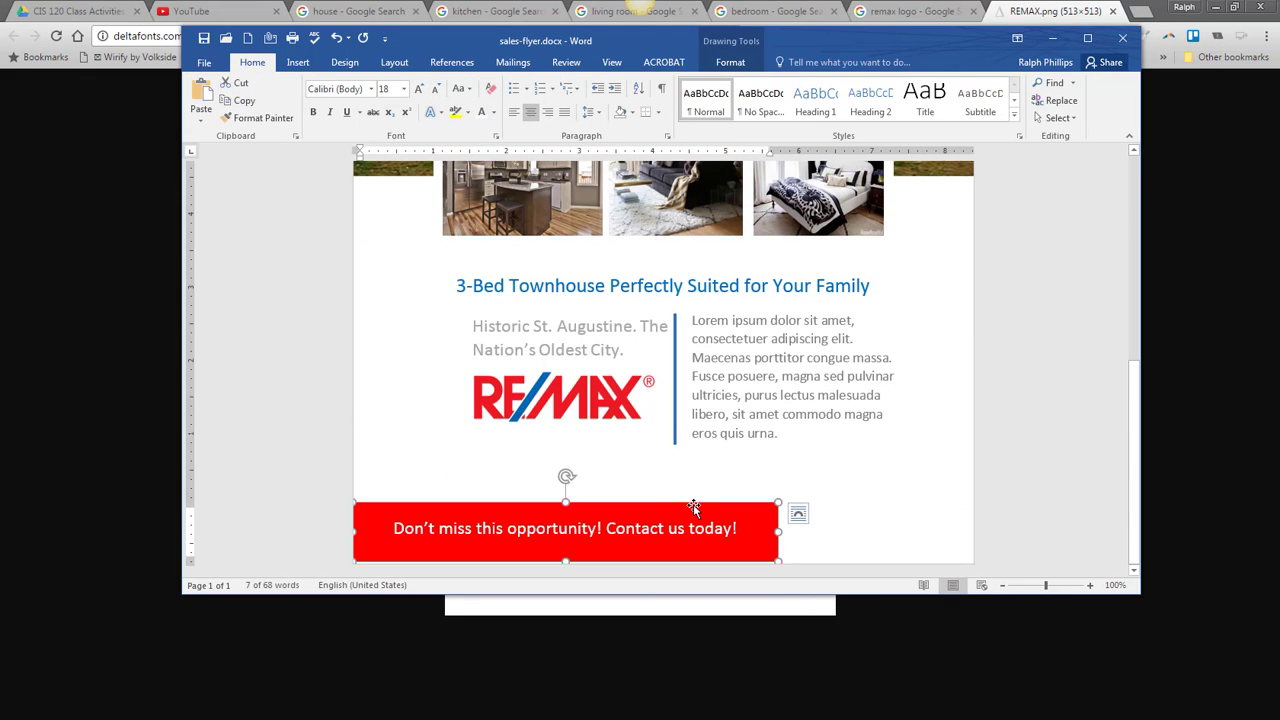
# - Duplicate the red banner to its right, narrow it, and replace its text with the realtor's name and phone number
pyautogui.moveTo(693, 504); pyautogui.dragTo(867, 503)
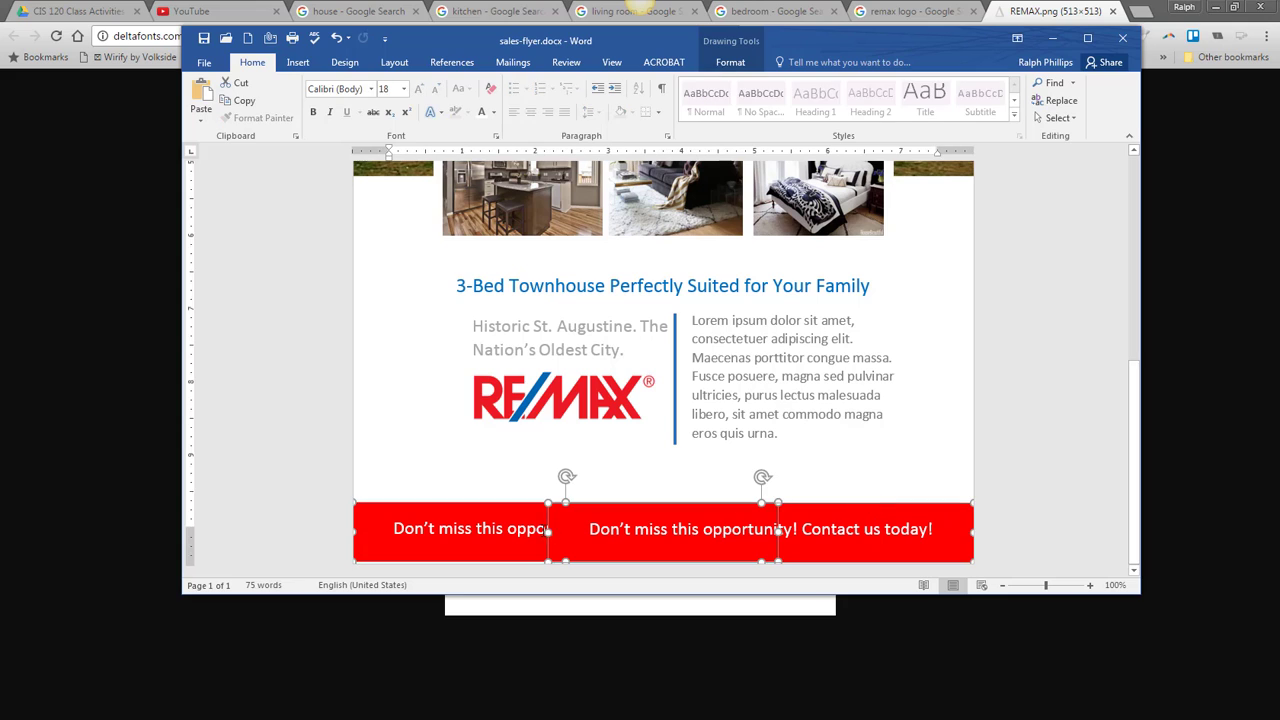
pyautogui.moveTo(548, 532); pyautogui.dragTo(778, 532)
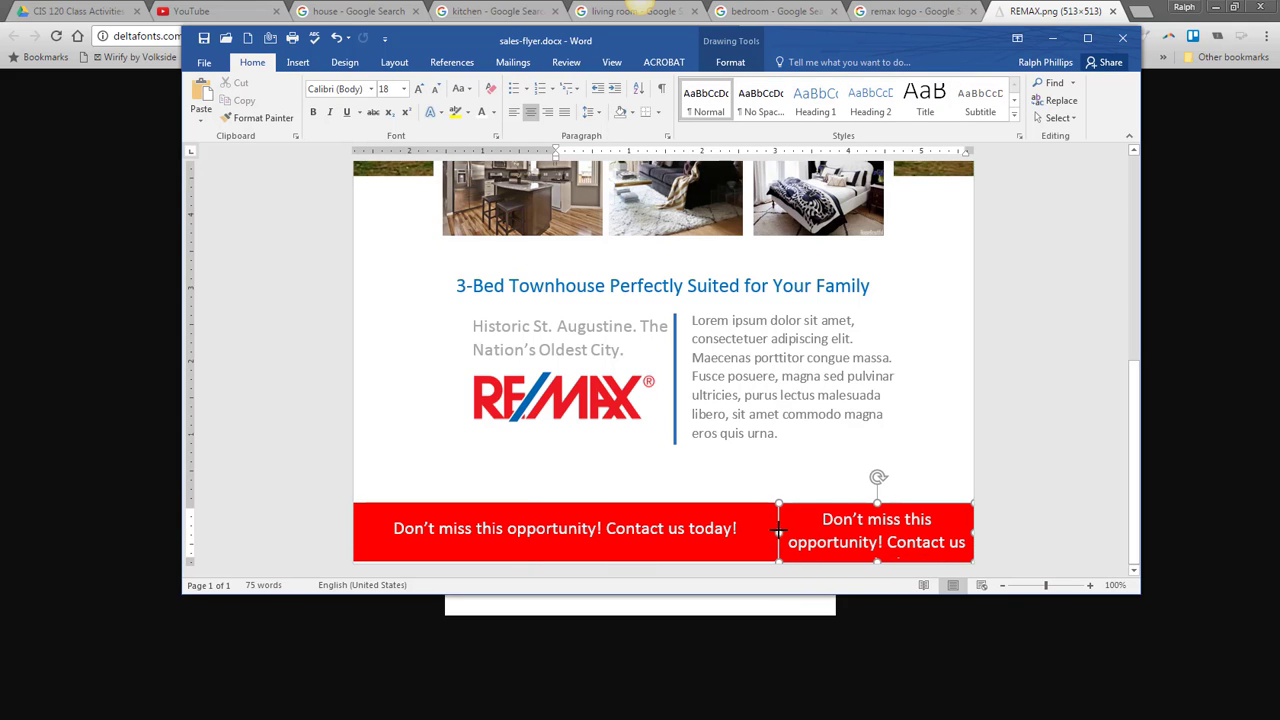
pyautogui.moveTo(852, 519); pyautogui.dragTo(965, 542)
pyautogui.click(435, 88)
pyautogui.click(435, 88)
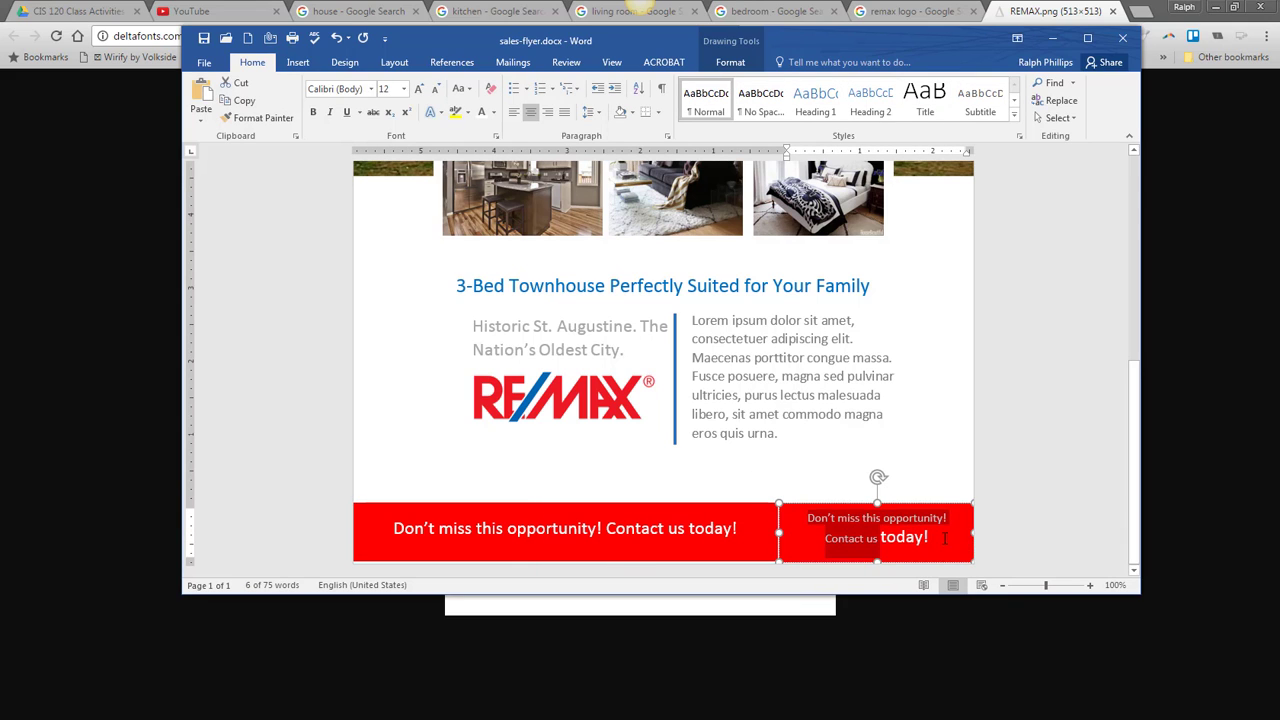
pyautogui.press('Delete')
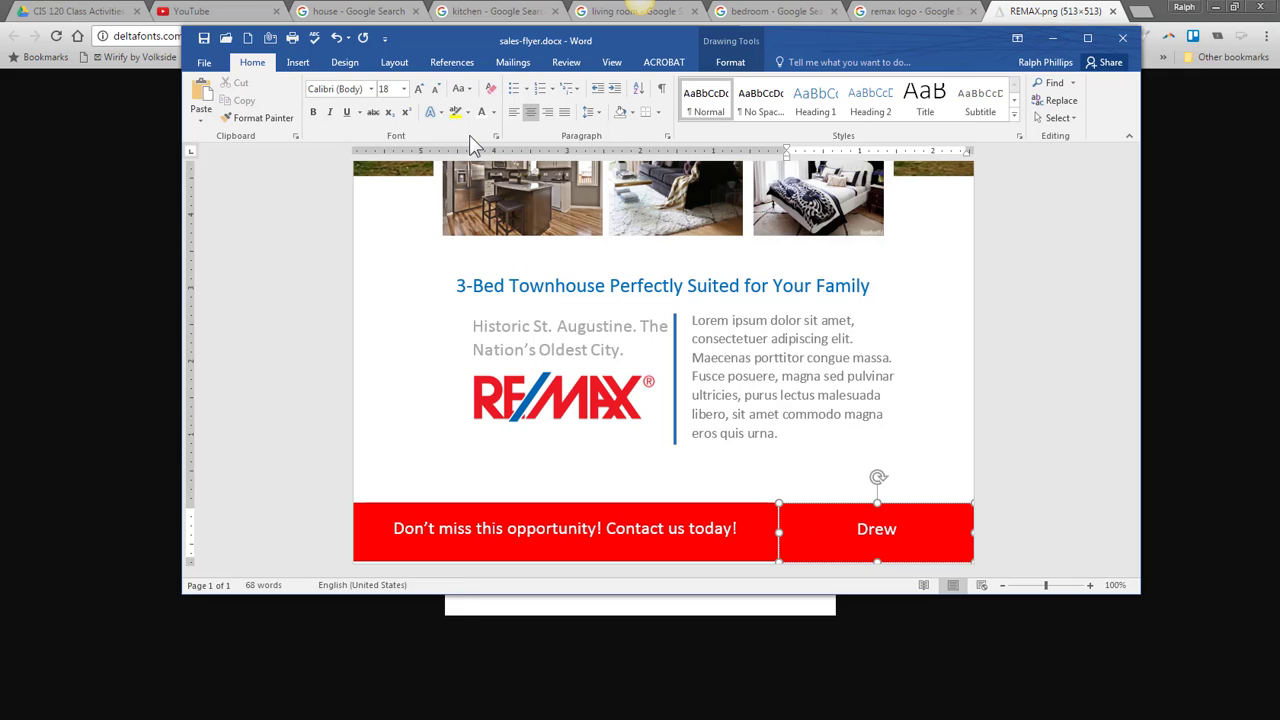
pyautogui.press('Return')
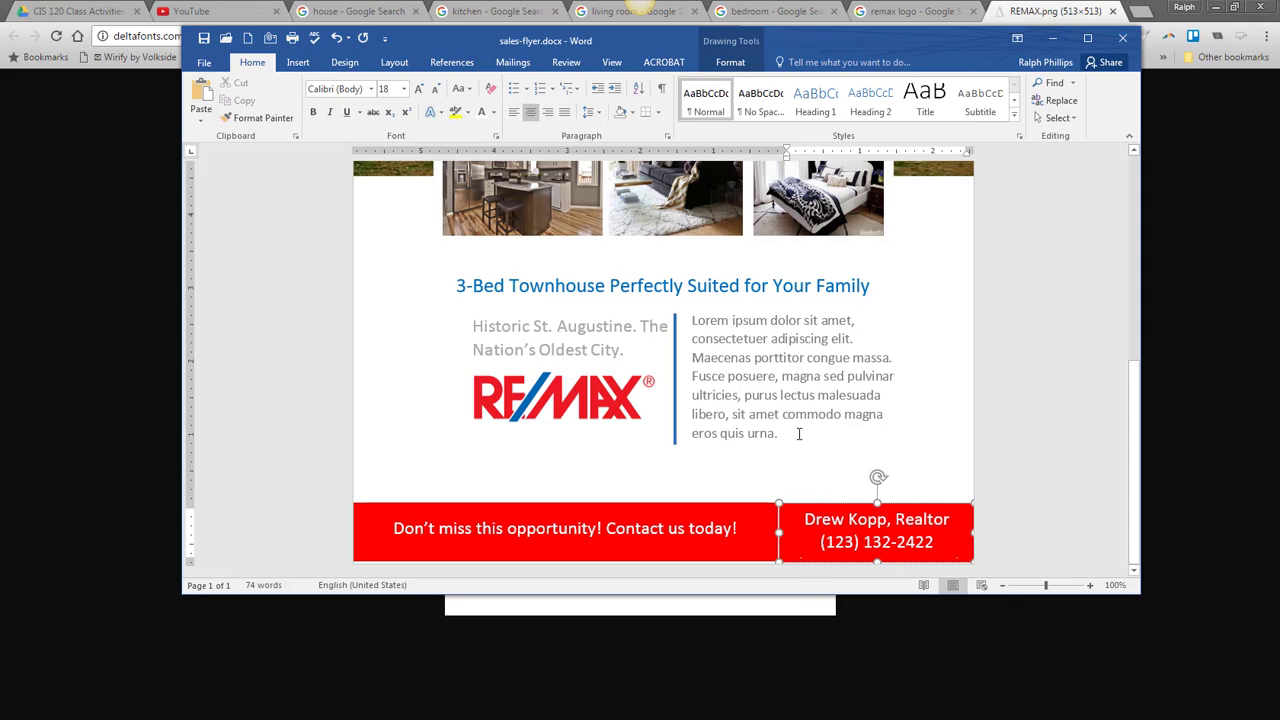
# - Set the contact box text to 12 pt and fill the box blue
pyautogui.click(828, 503)
pyautogui.click(436, 90)
pyautogui.click(436, 90)
pyautogui.click(436, 90)
pyautogui.click(730, 62)
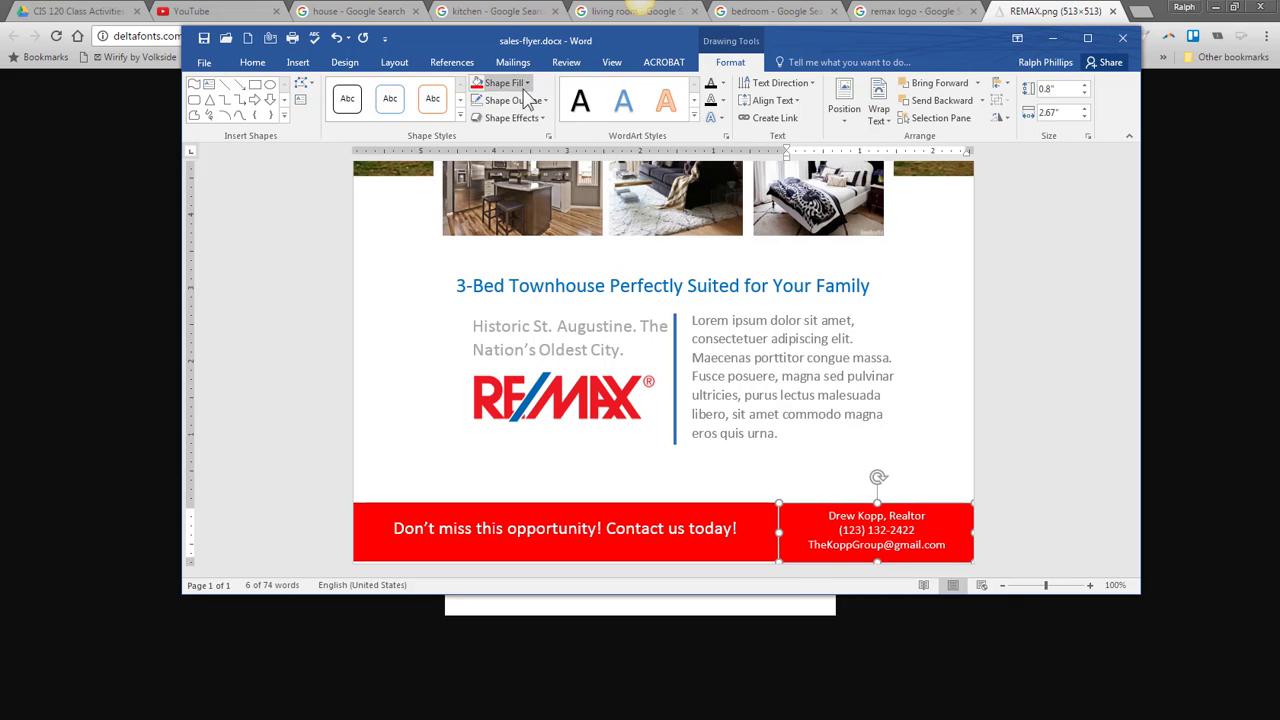
pyautogui.click(505, 82)
pyautogui.click(577, 212)
# - Extend the red banner and blue box bottoms to match and widen the blue box to meet the banner
pyautogui.click(714, 527)
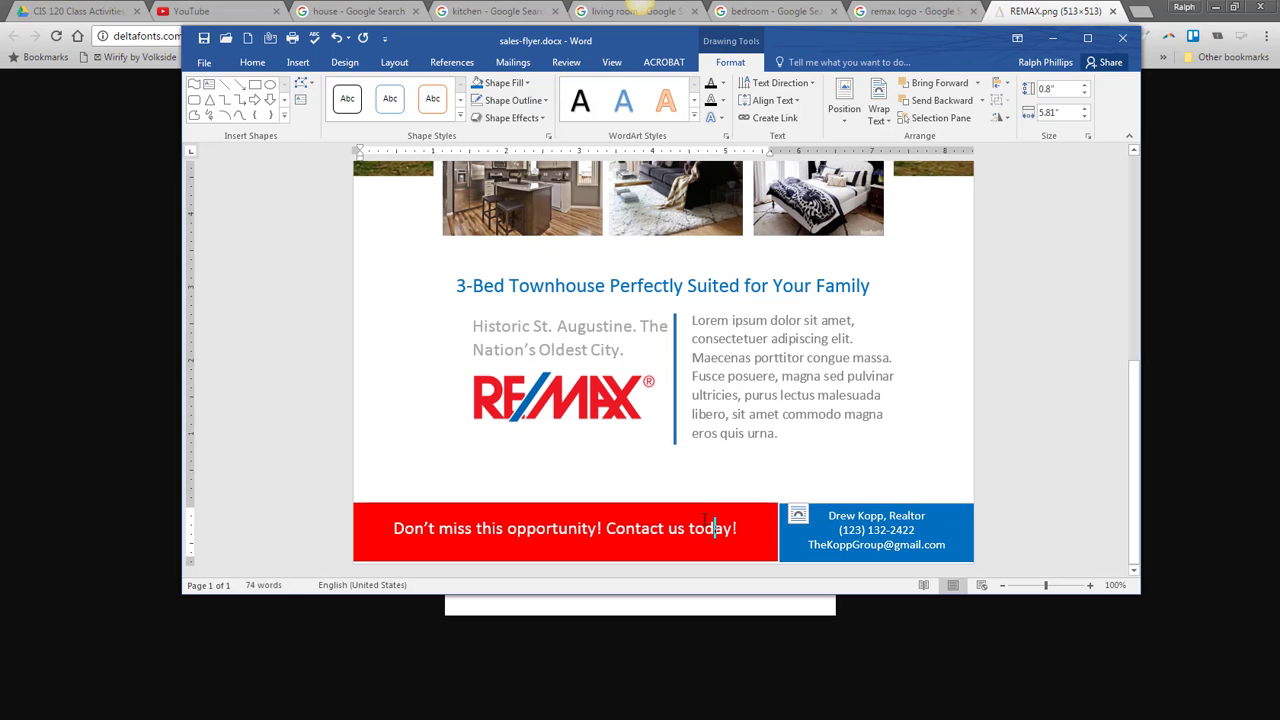
pyautogui.click(703, 503)
pyautogui.moveTo(566, 560); pyautogui.dragTo(566, 563)
pyautogui.click(823, 562)
pyautogui.moveTo(877, 562); pyautogui.dragTo(877, 564)
pyautogui.moveTo(779, 533); pyautogui.dragTo(777, 533)
pyautogui.click(1042, 443)
pyautogui.scroll(-5, 1042, 443)
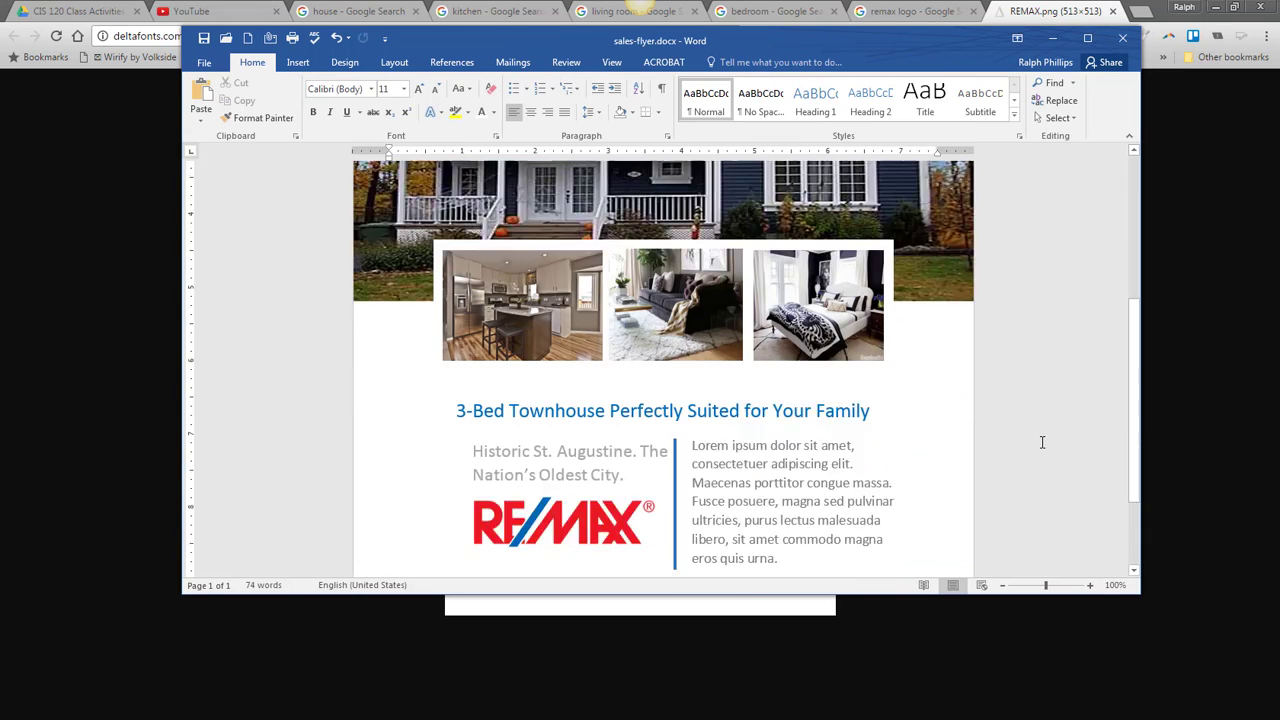
# - Maximize Word and place the zoomed-out salesflyer4.jpg in IrfanView on the left for comparison
pyautogui.click(1090, 38)
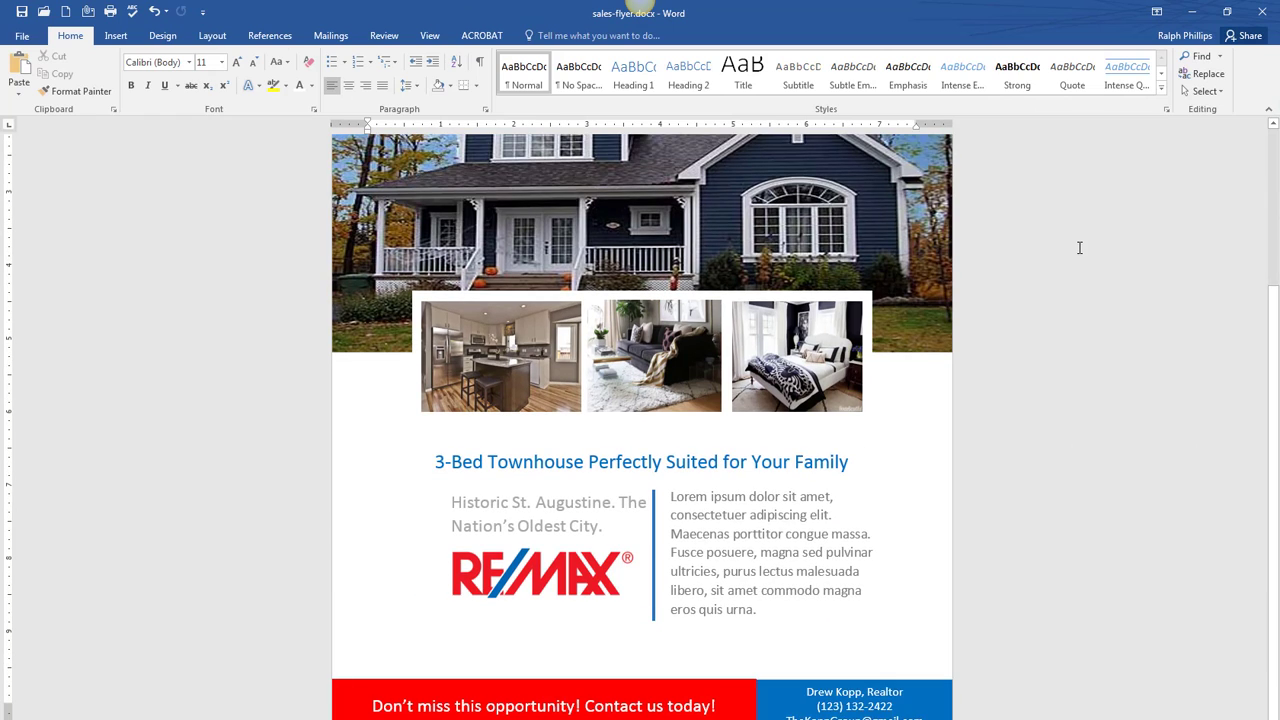
pyautogui.hotkey('alt', 'Tab')
pyautogui.click(1053, 107)
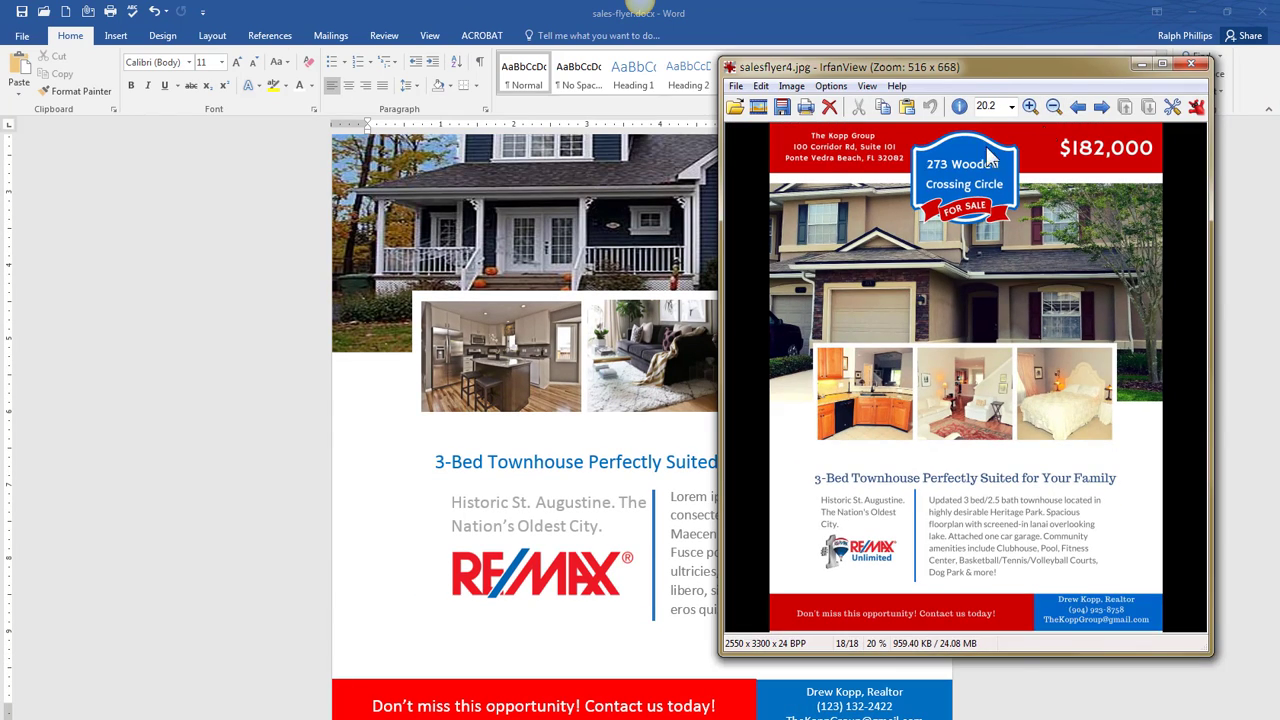
pyautogui.moveTo(985, 75); pyautogui.dragTo(223, 149)
pyautogui.click(1090, 400)
pyautogui.scroll(-5, 986, 500)
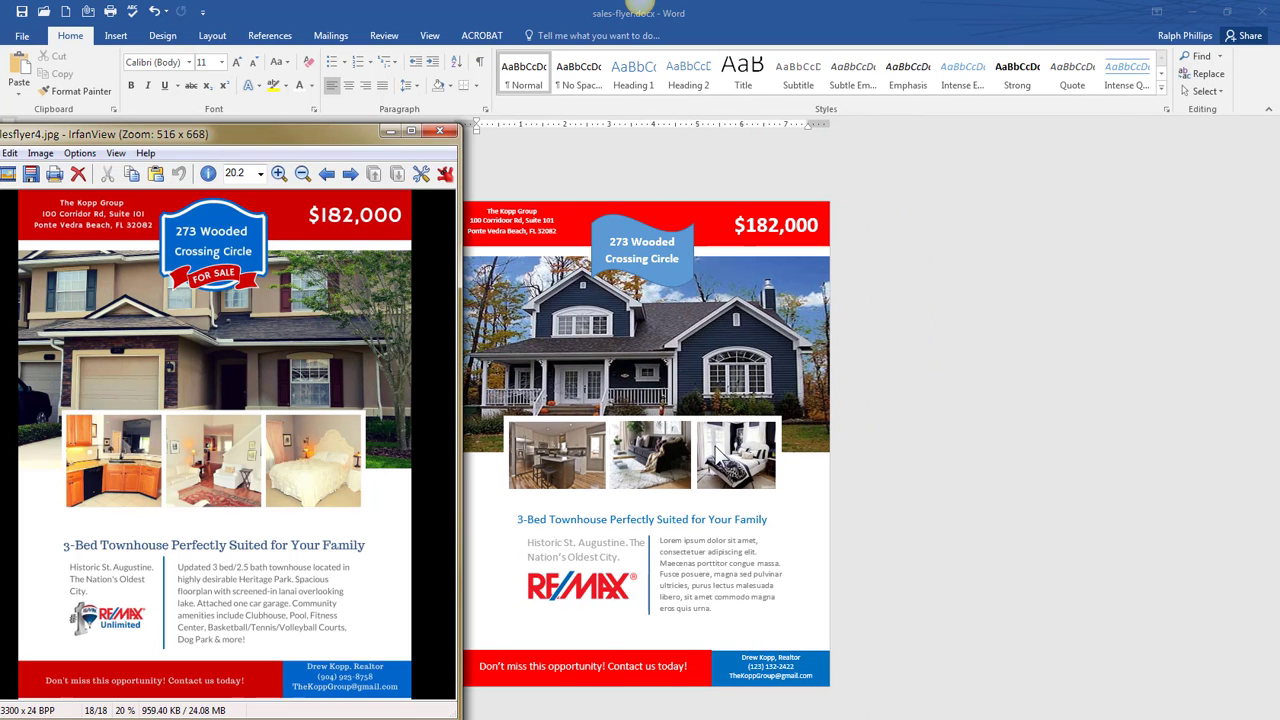